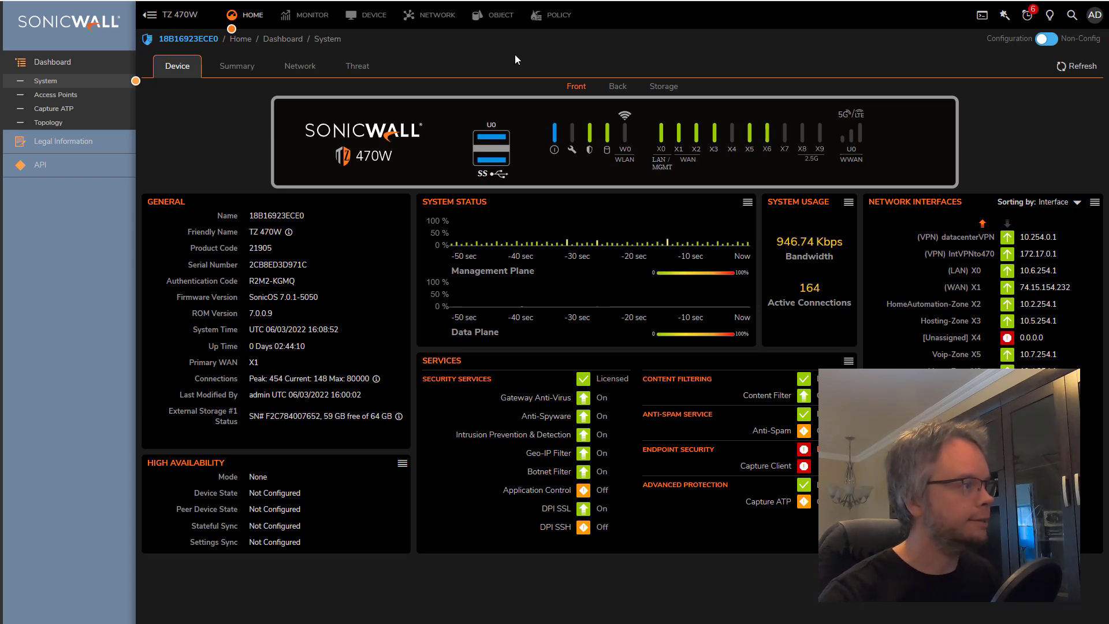
# Review the client DPI-SSL general settings, re-signing certificate, and object exclusions and inclusions.
pyautogui.click(545, 24)
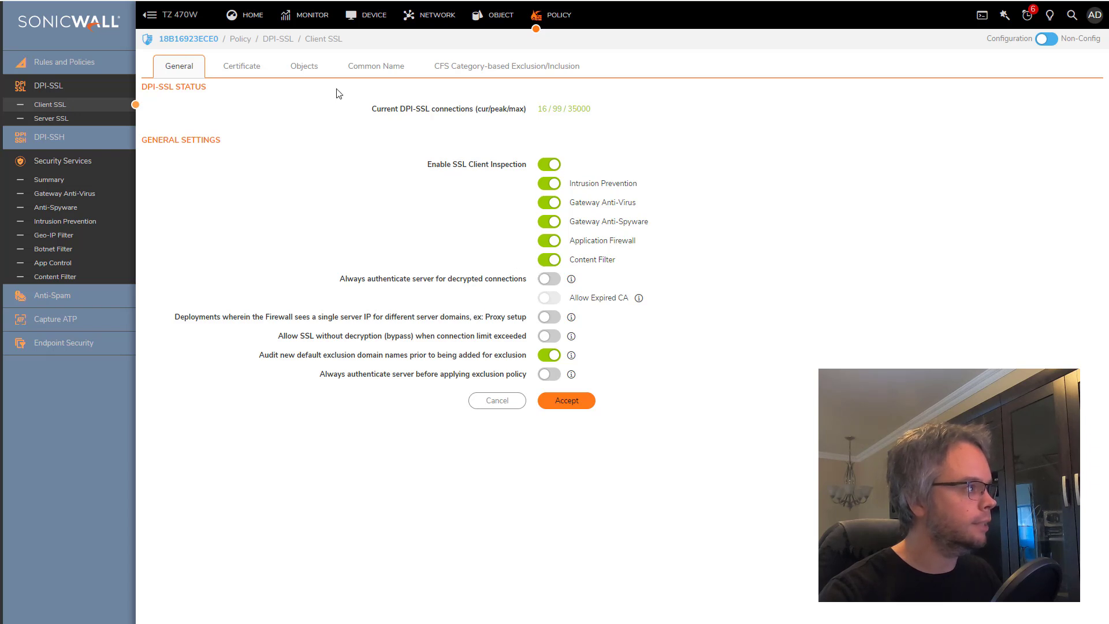
pyautogui.click(249, 72)
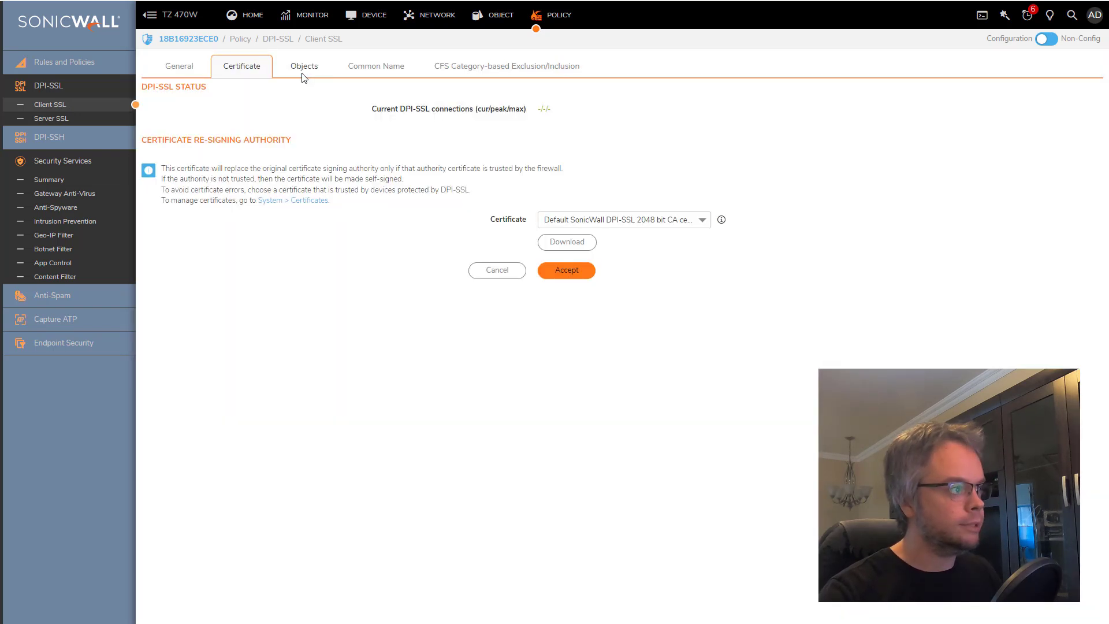
pyautogui.click(302, 73)
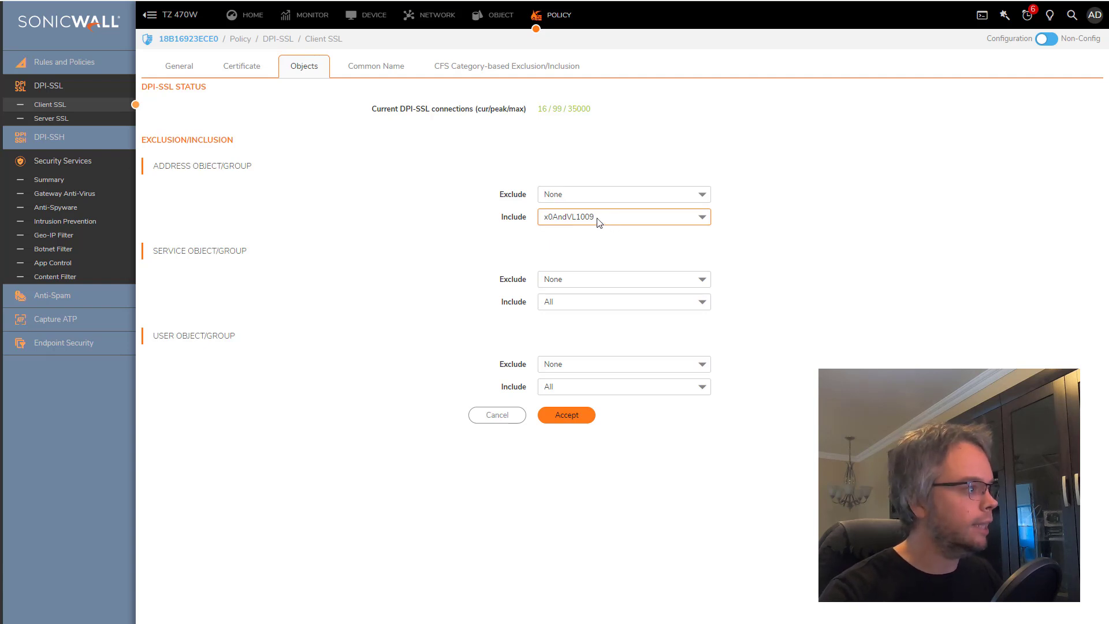
# Look up the X6:V1009 sub-interface among the network interfaces, and return to the client DPI-SSL object exclusions and inclusions.
pyautogui.click(454, 18)
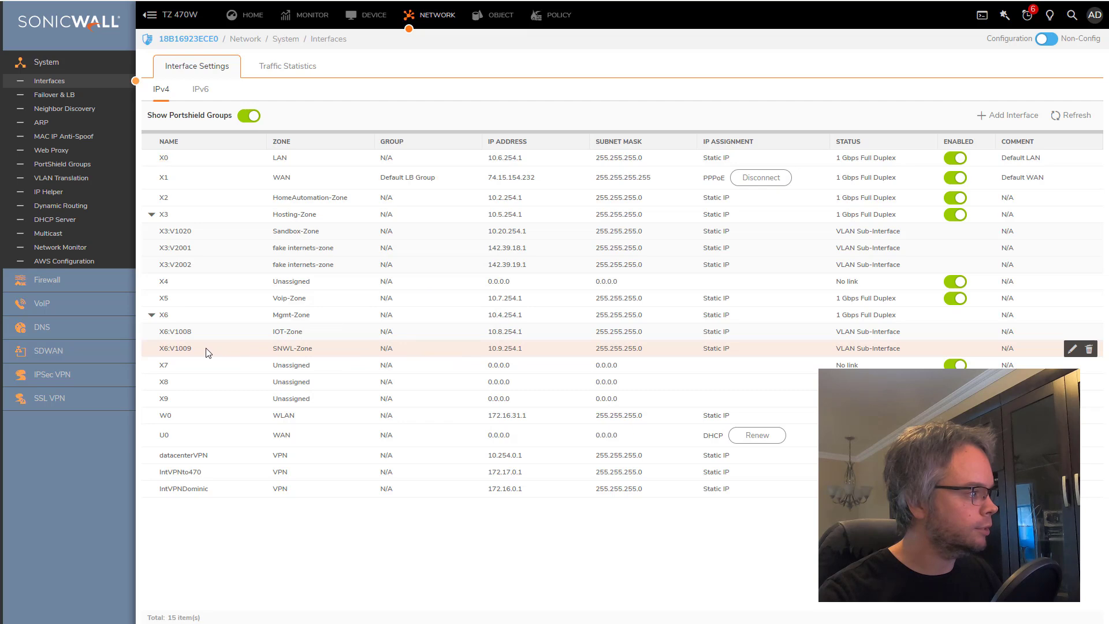
pyautogui.moveTo(208, 352); pyautogui.dragTo(169, 351)
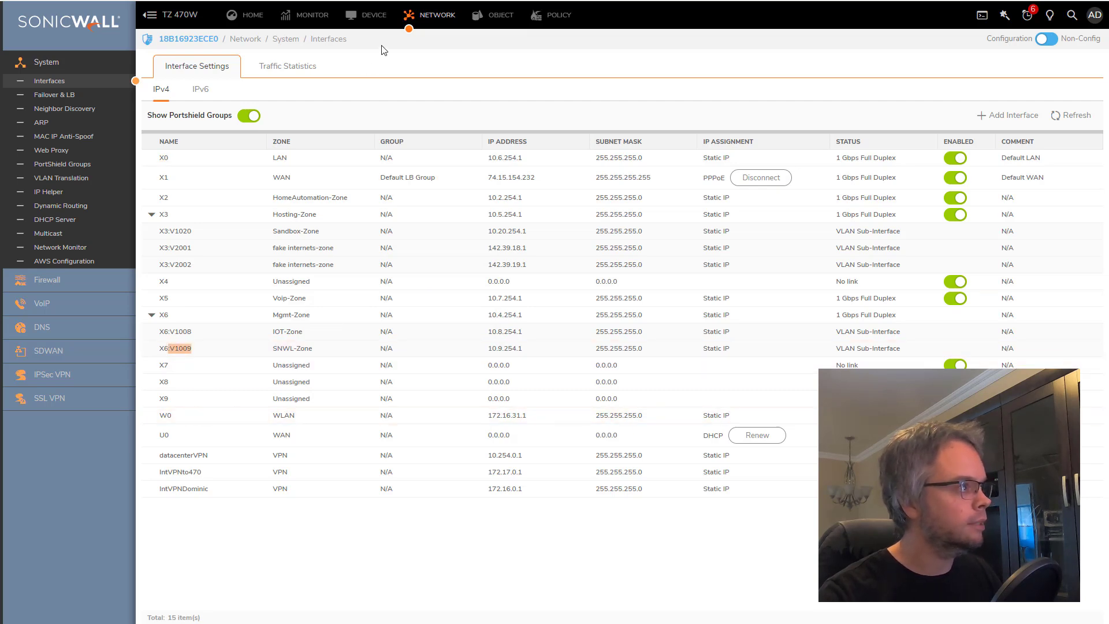
pyautogui.click(552, 15)
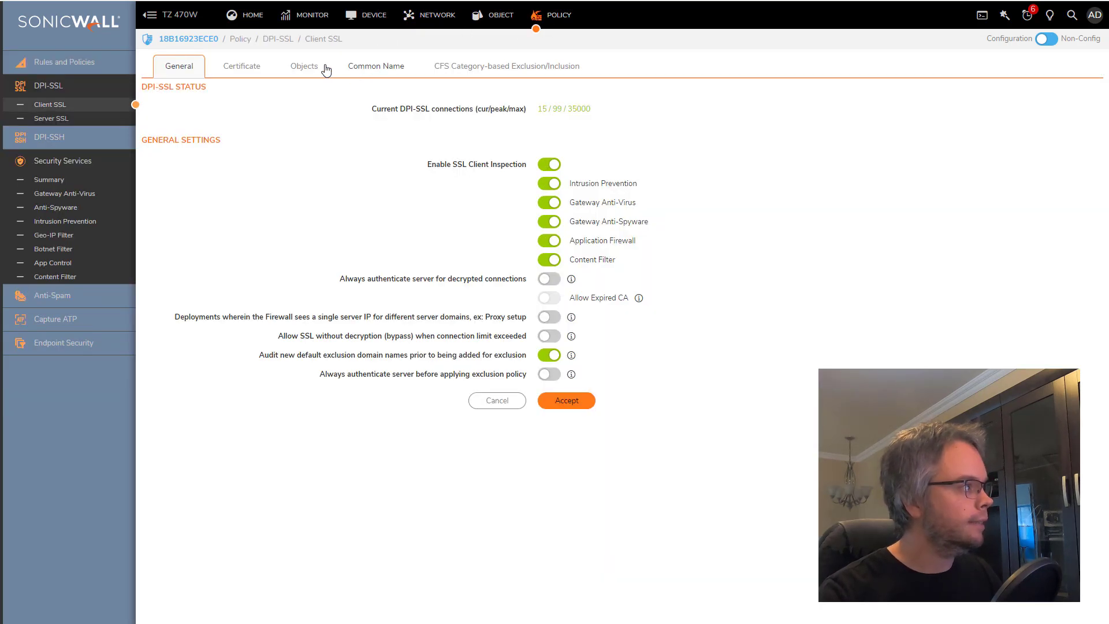
pyautogui.click(325, 67)
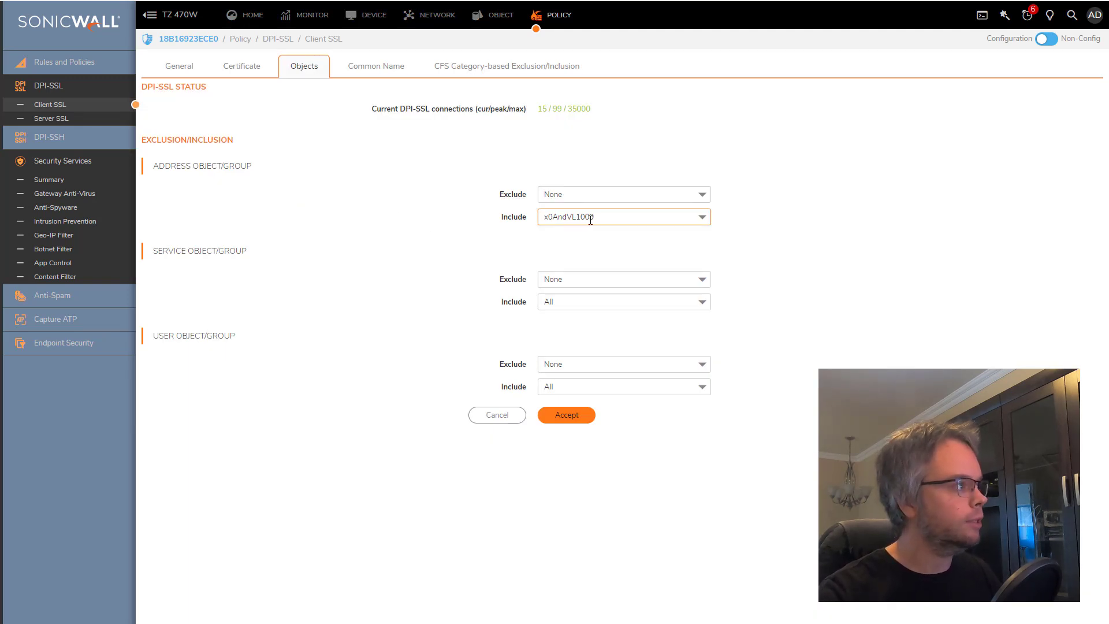
# Expand the x0AndVL1009 address group to examine its member subnets.
pyautogui.click(495, 14)
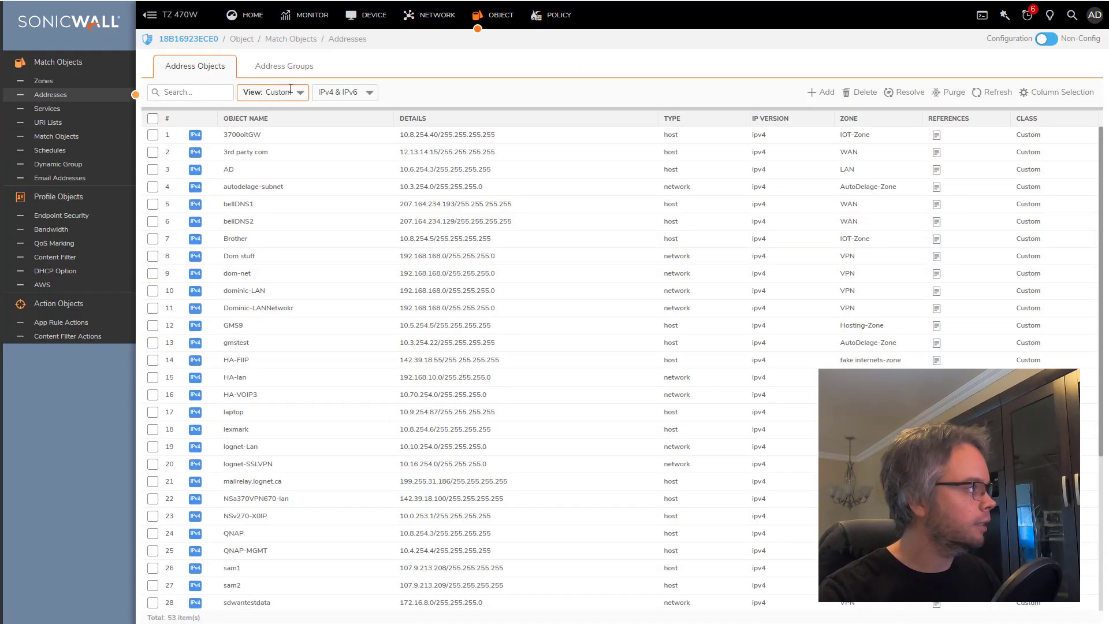
pyautogui.click(275, 68)
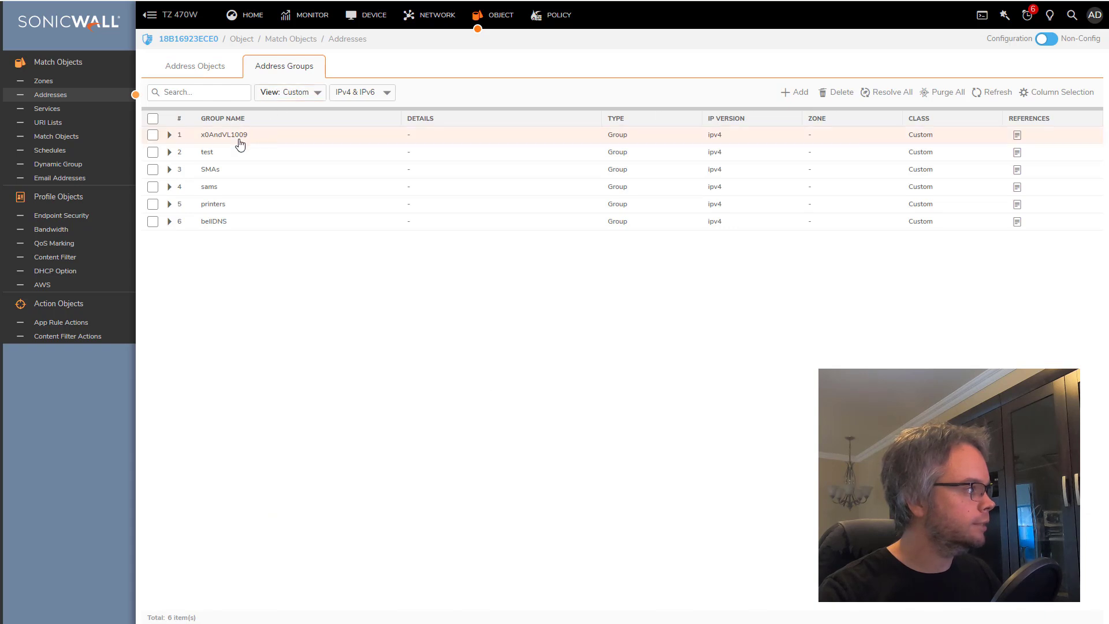
pyautogui.click(170, 135)
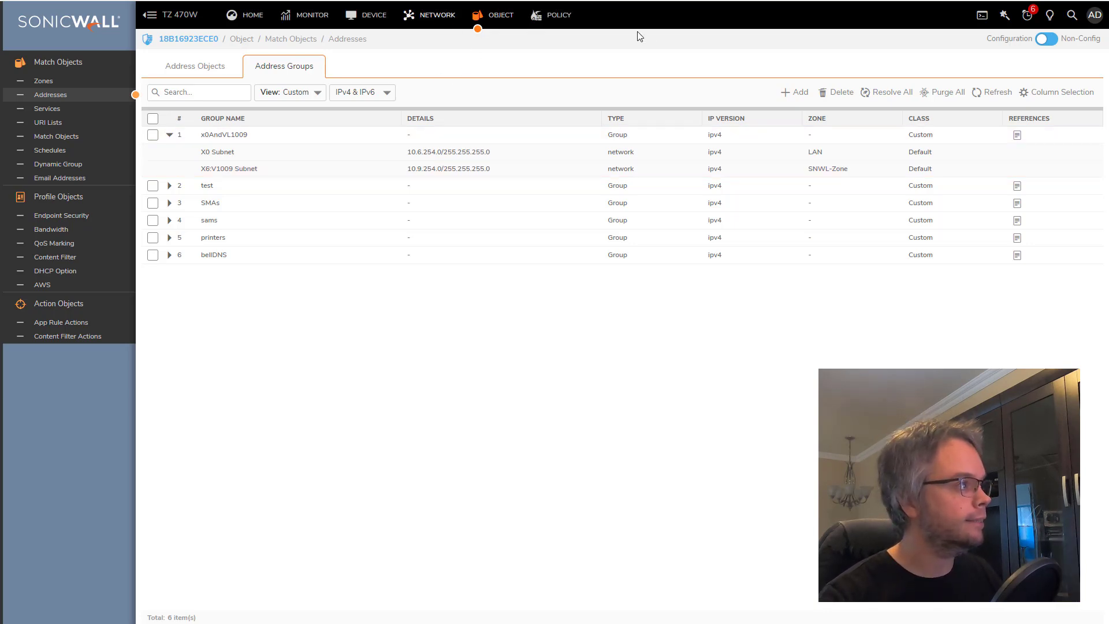
# Review the client DPI-SSL common name exclusions and object selections, and open the firewall's list of active users.
pyautogui.click(559, 17)
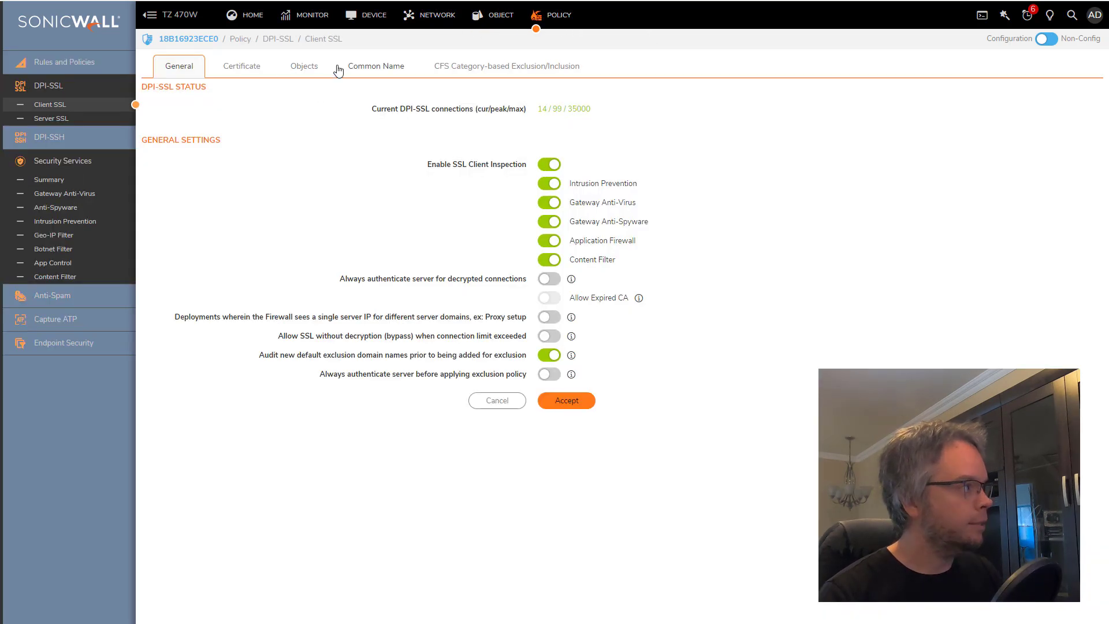
pyautogui.click(376, 66)
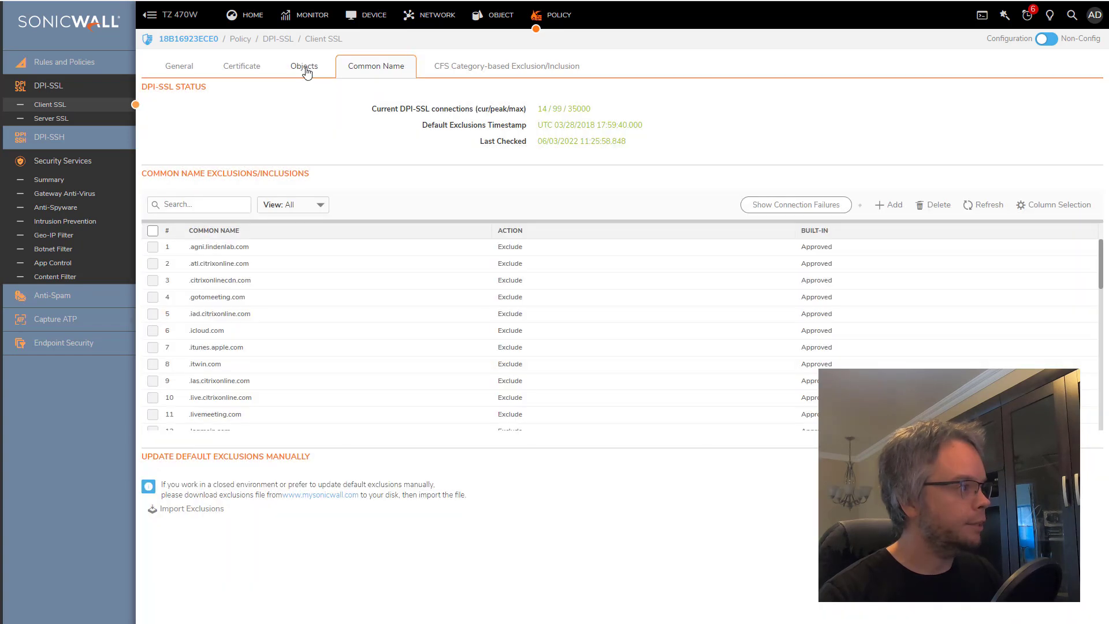
pyautogui.click(302, 66)
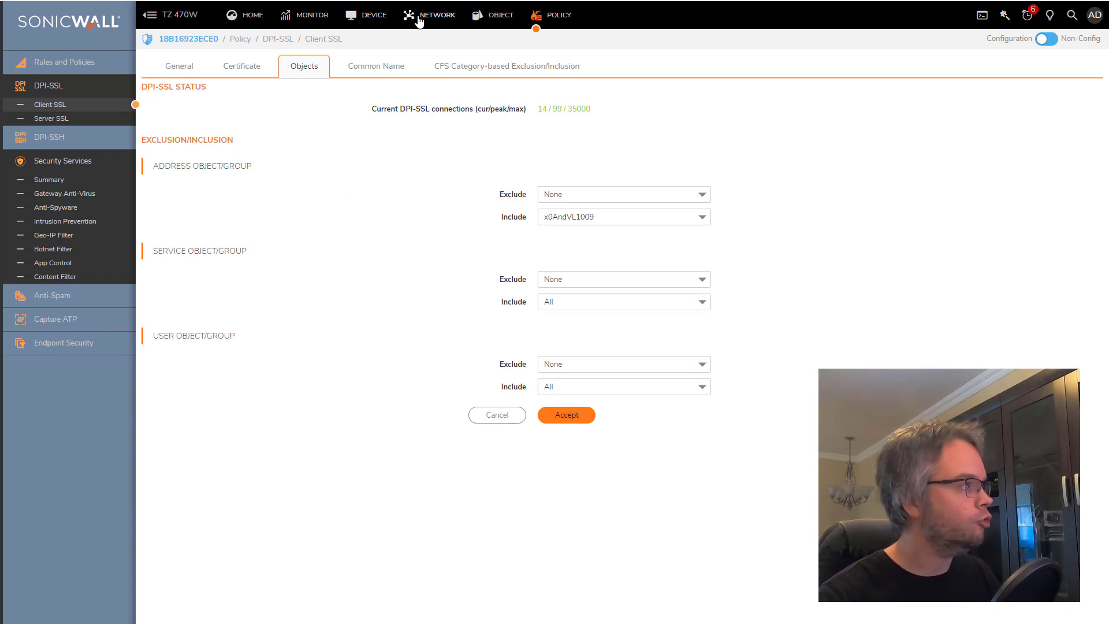
pyautogui.click(373, 17)
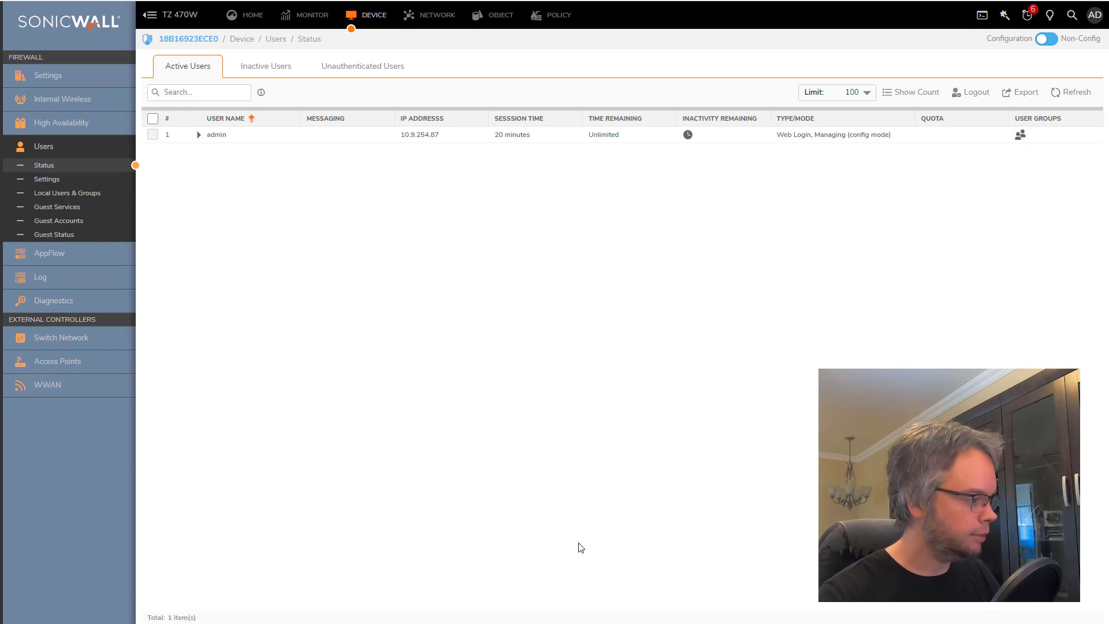
# Switch to the VMware ESXi host client and log in with the user name and password.
pyautogui.hotkey('ctrl', 'Tab')
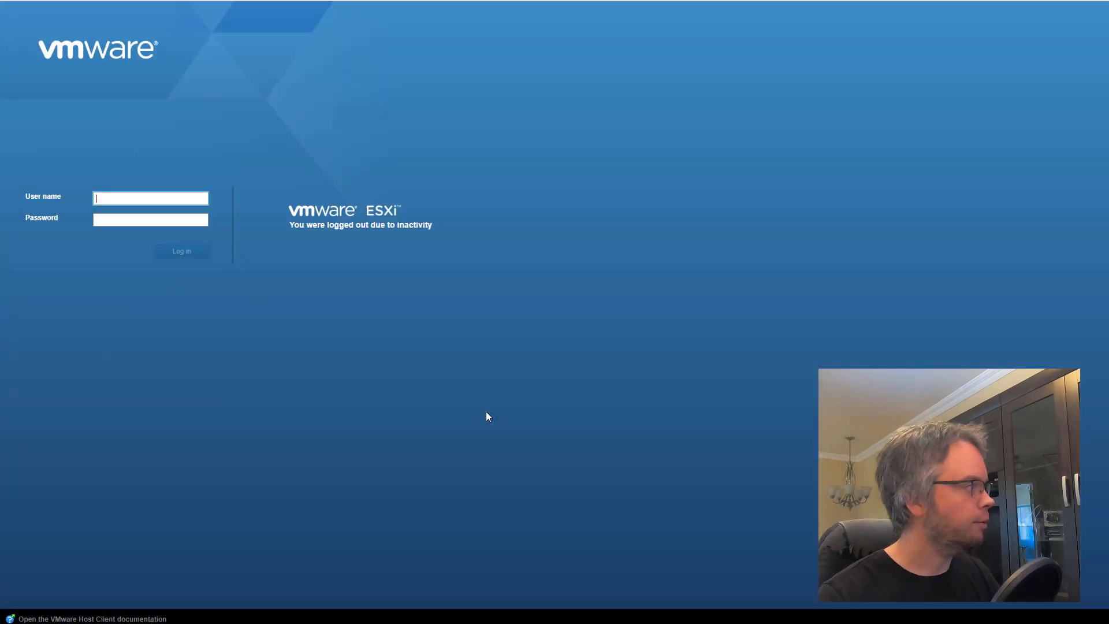
pyautogui.click(121, 199)
pyautogui.click(127, 237)
pyautogui.click(130, 221)
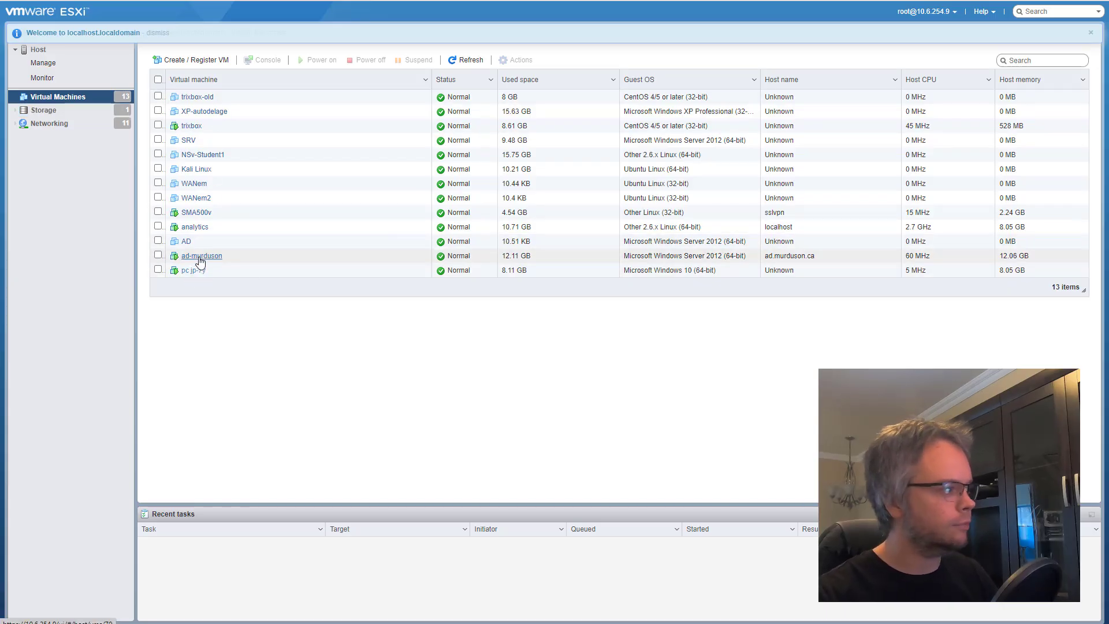
# Open the console of the pc jp-7y virtual machine and sign in to Windows with the account password.
pyautogui.click(197, 271)
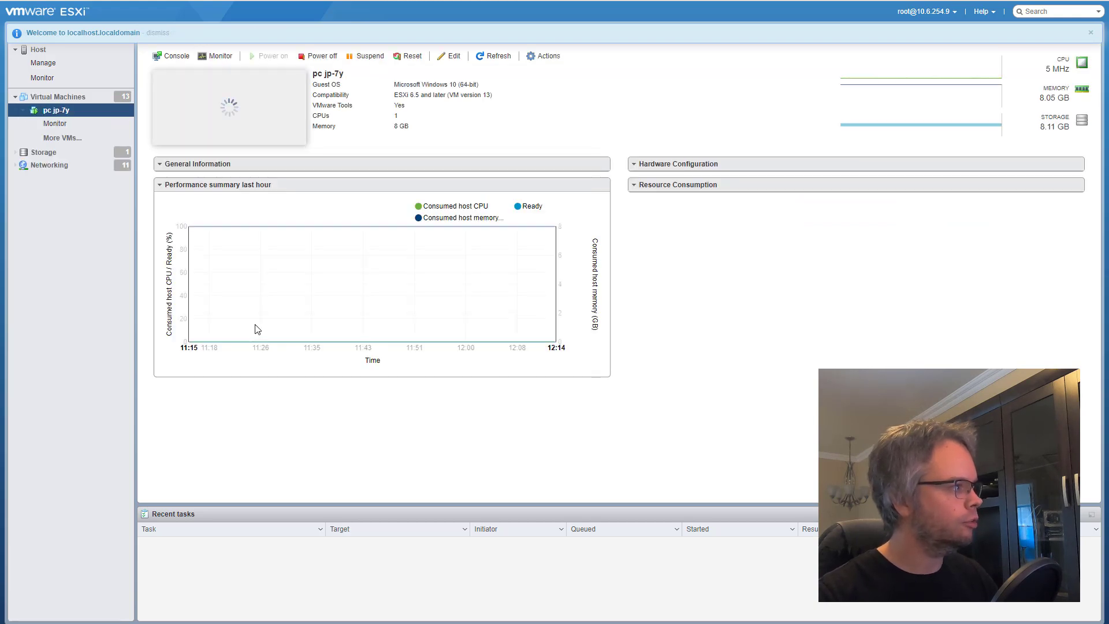
pyautogui.click(230, 115)
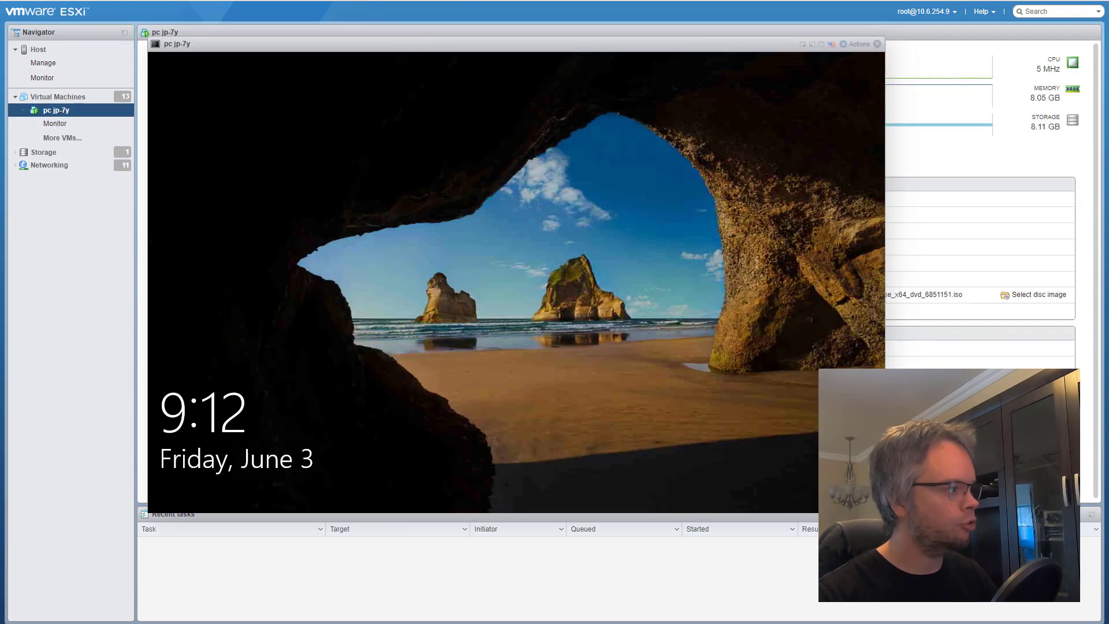
pyautogui.click(354, 375)
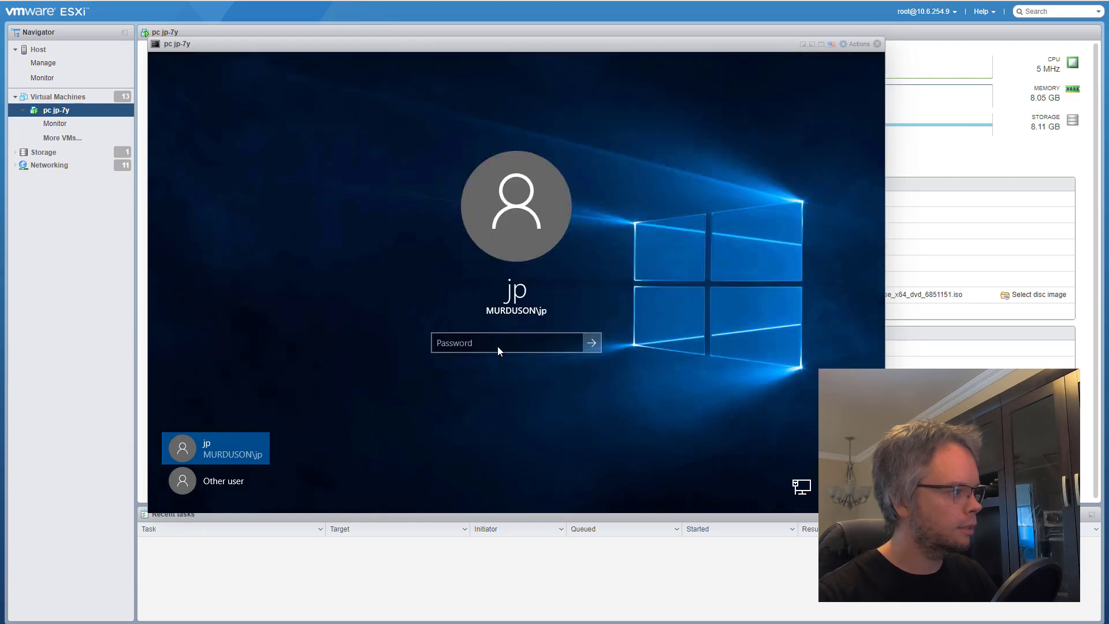
pyautogui.click(498, 347)
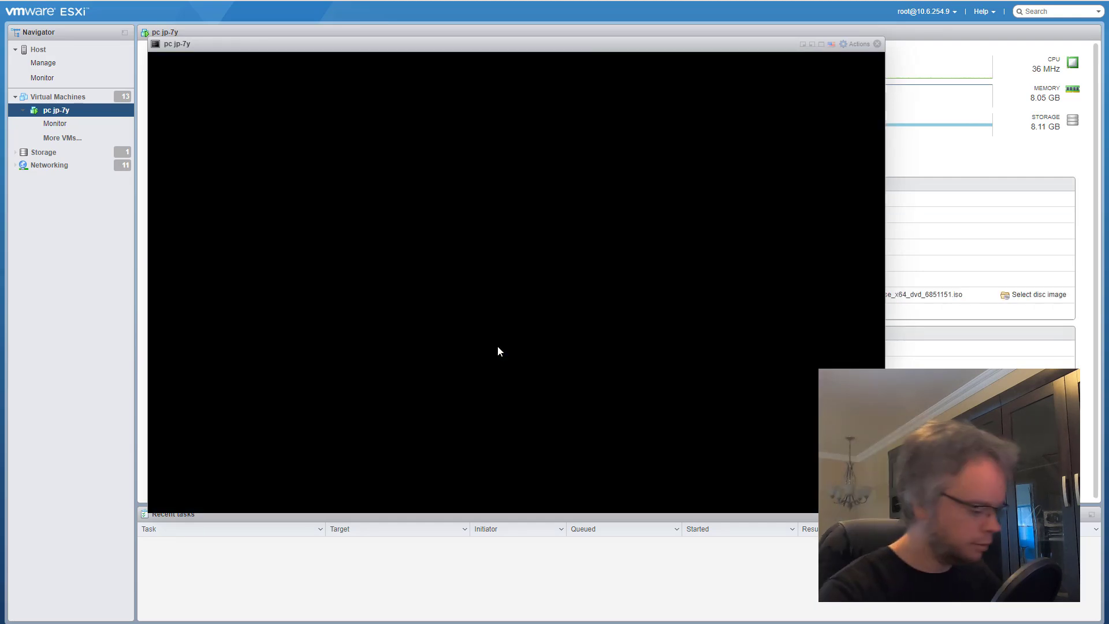
pyautogui.write('•••••••••')
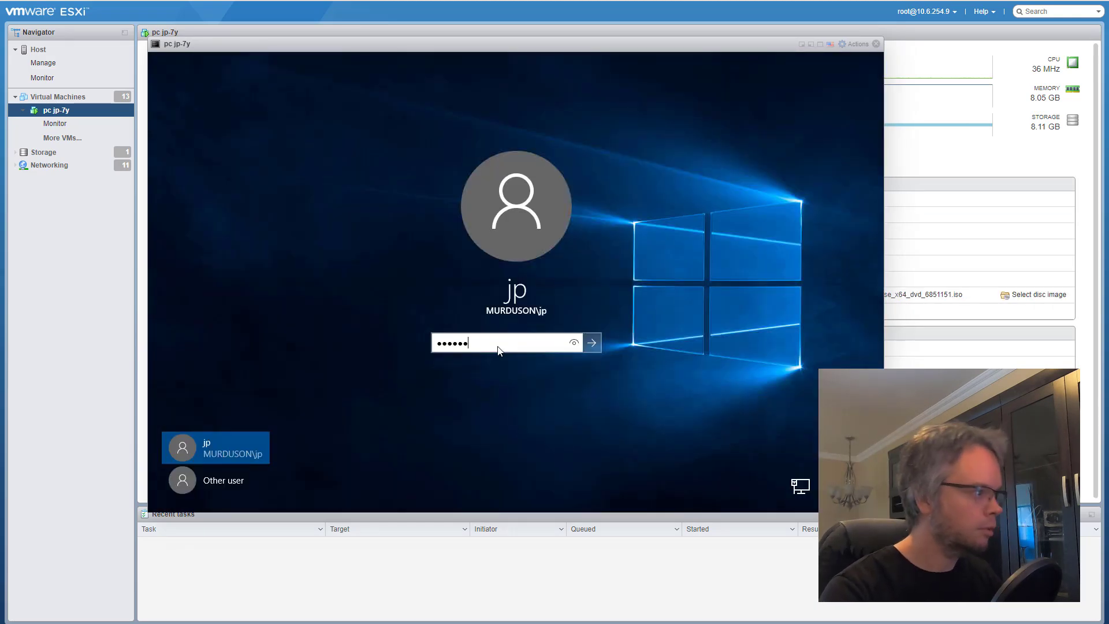
pyautogui.press('Return')
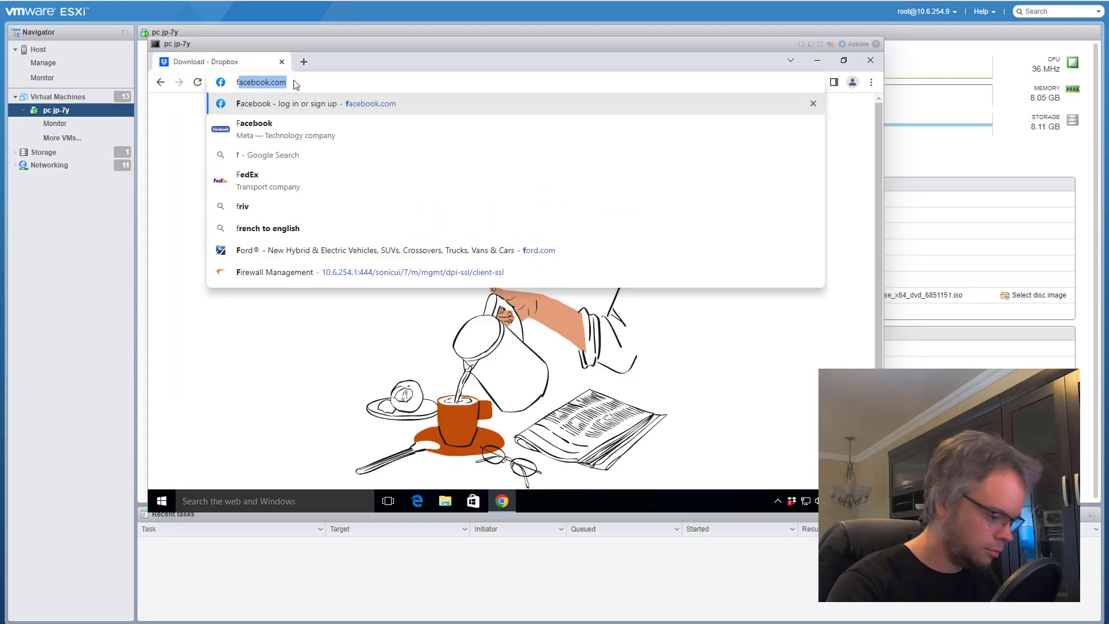
# Load ford.com in the virtual machine's browser.
pyautogui.write('ford')
pyautogui.press('Return')
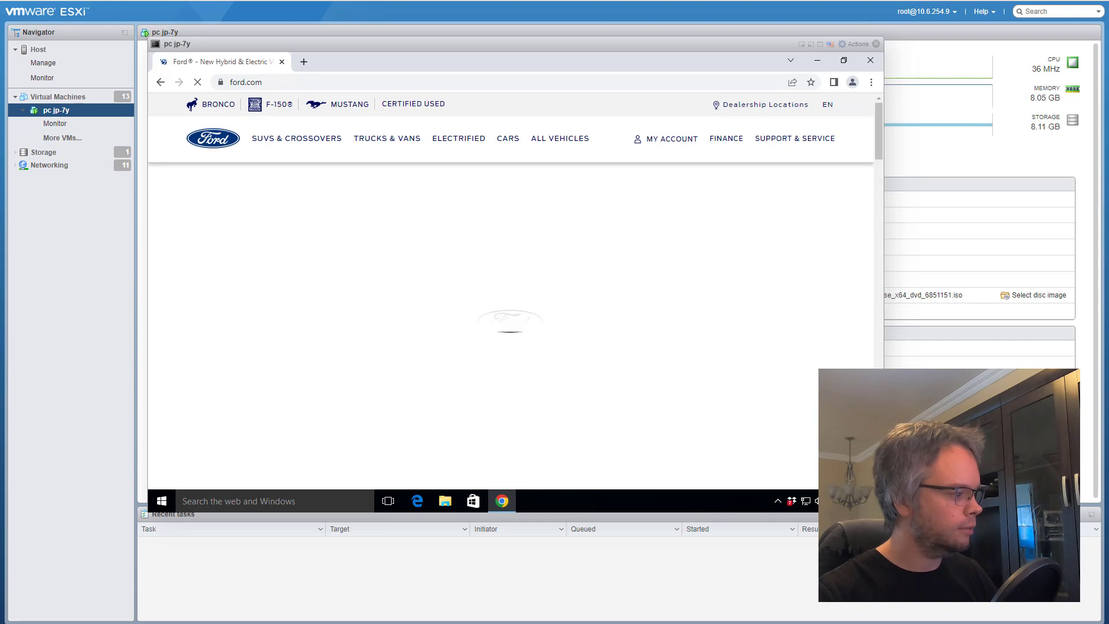
# Switch back to the SonicWall firewall and examine the SSO user's login mode and group memberships among the active users.
pyautogui.moveTo(363, 623)
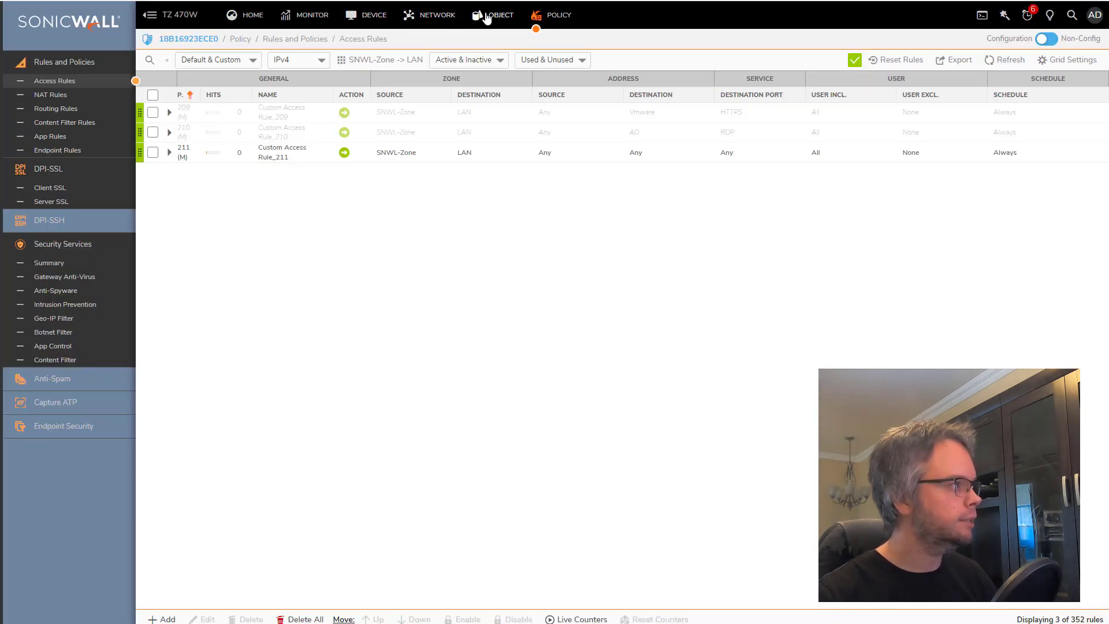
pyautogui.click(370, 15)
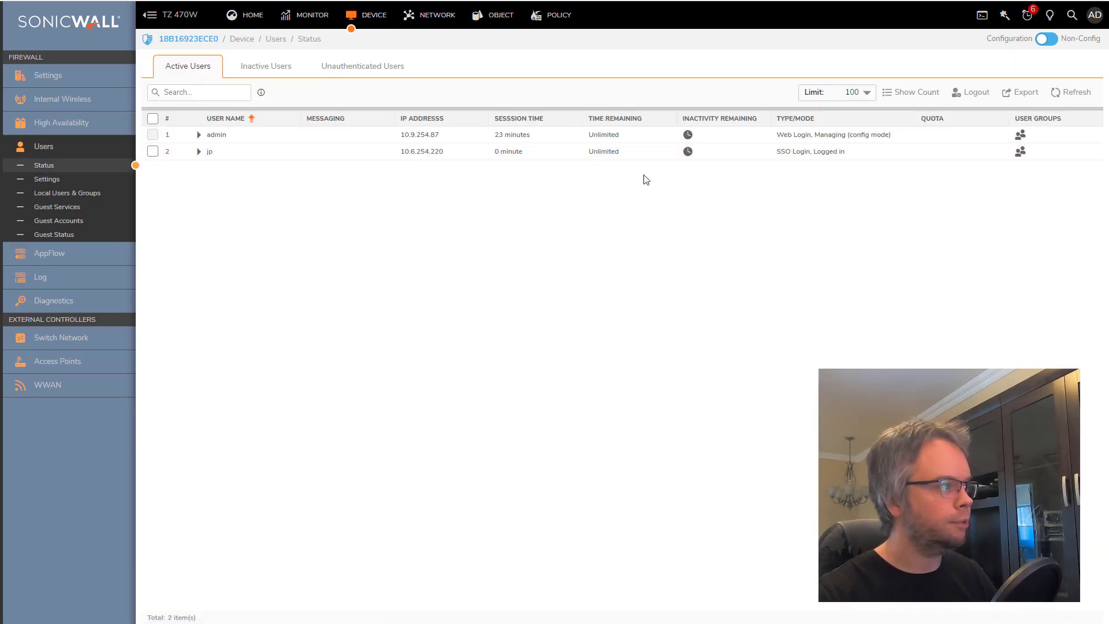
pyautogui.moveTo(498, 163)
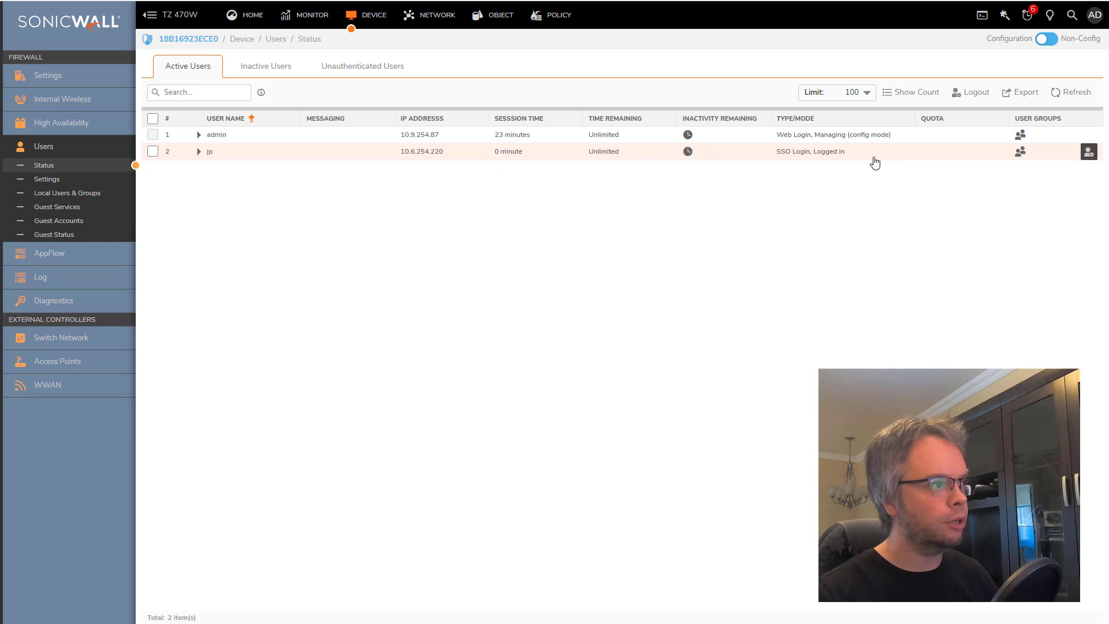
pyautogui.moveTo(809, 162)
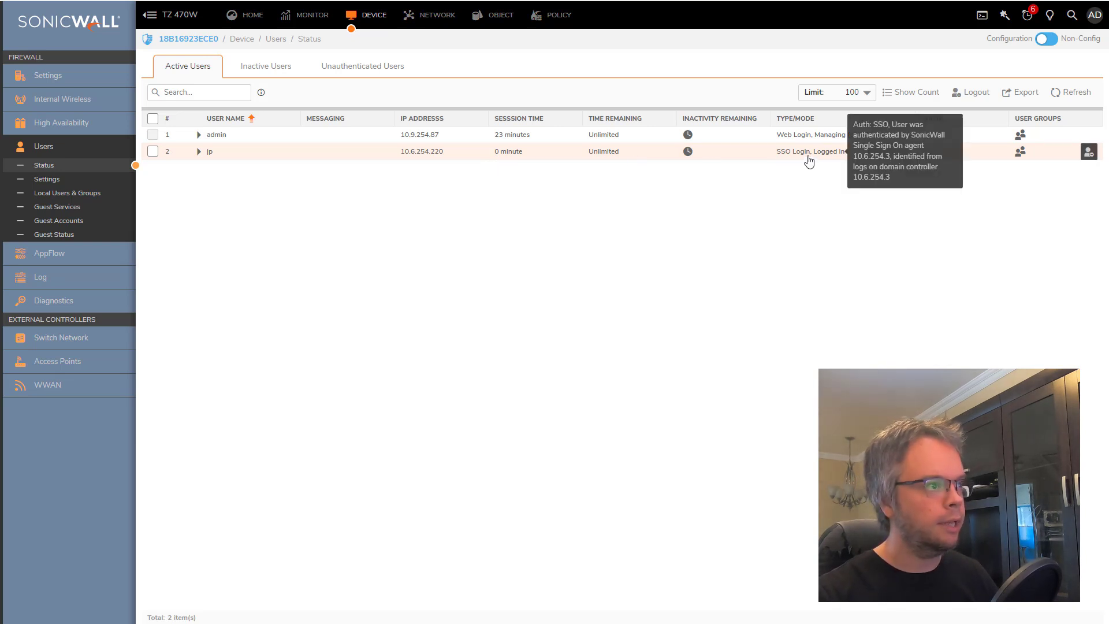
pyautogui.click(1020, 152)
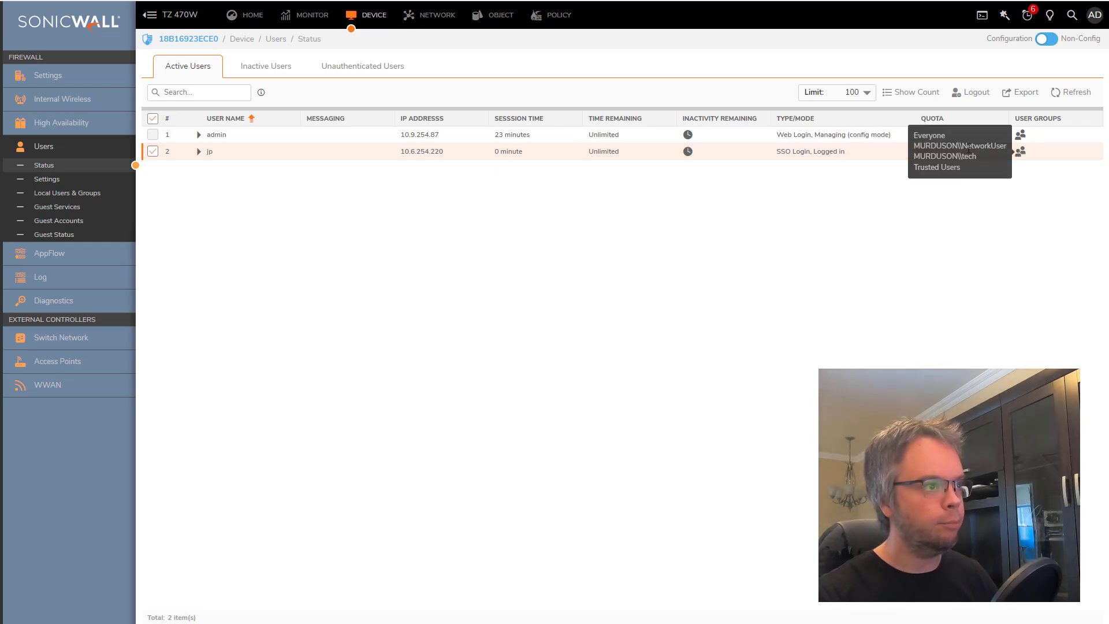
pyautogui.moveTo(961, 147); pyautogui.dragTo(1011, 149)
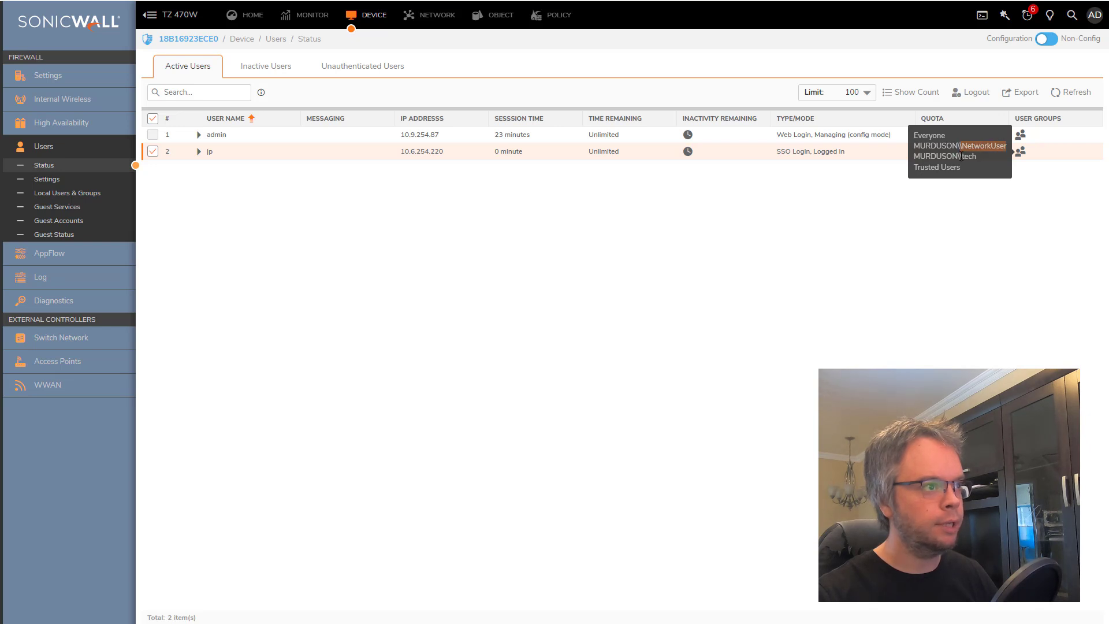
pyautogui.doubleClick(974, 157)
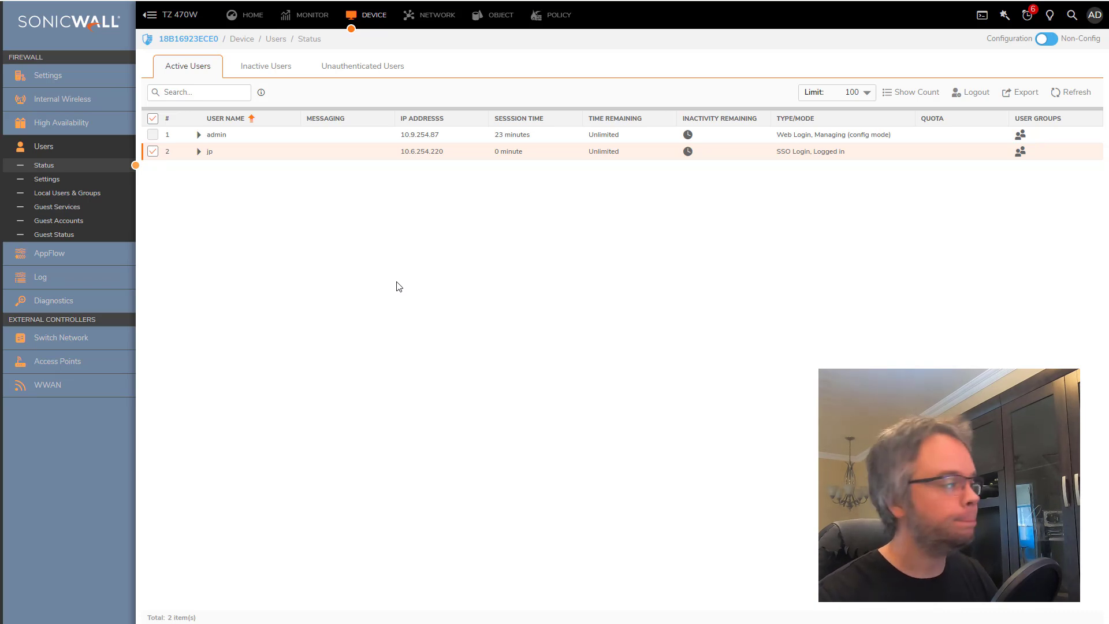
# Examine the X0 and X6:V1009 entries in the network interface list.
pyautogui.click(430, 15)
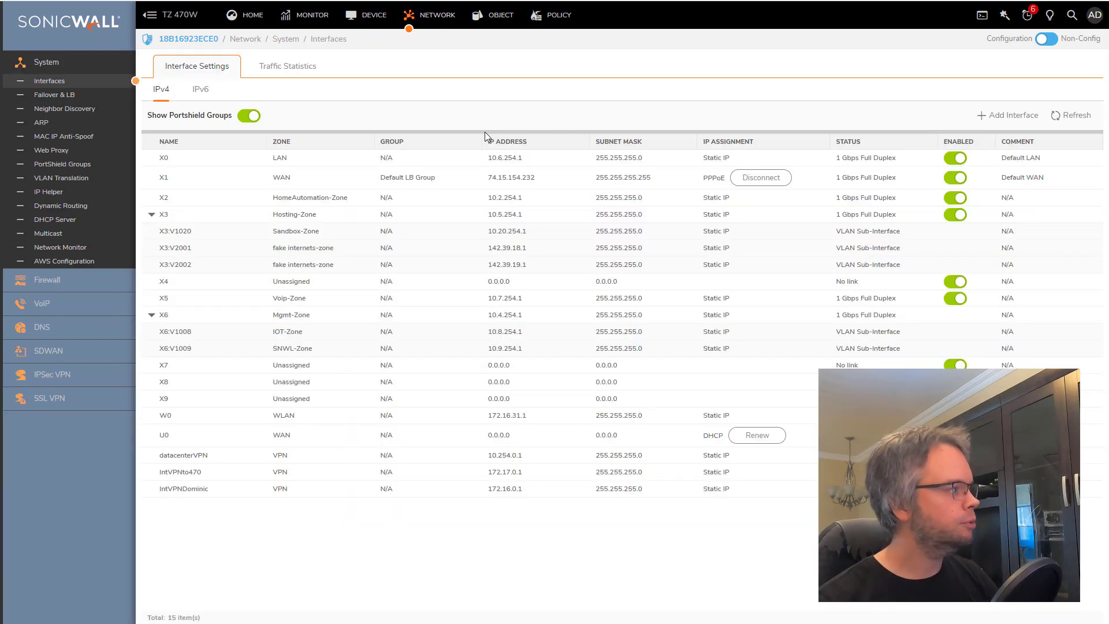
pyautogui.doubleClick(163, 157)
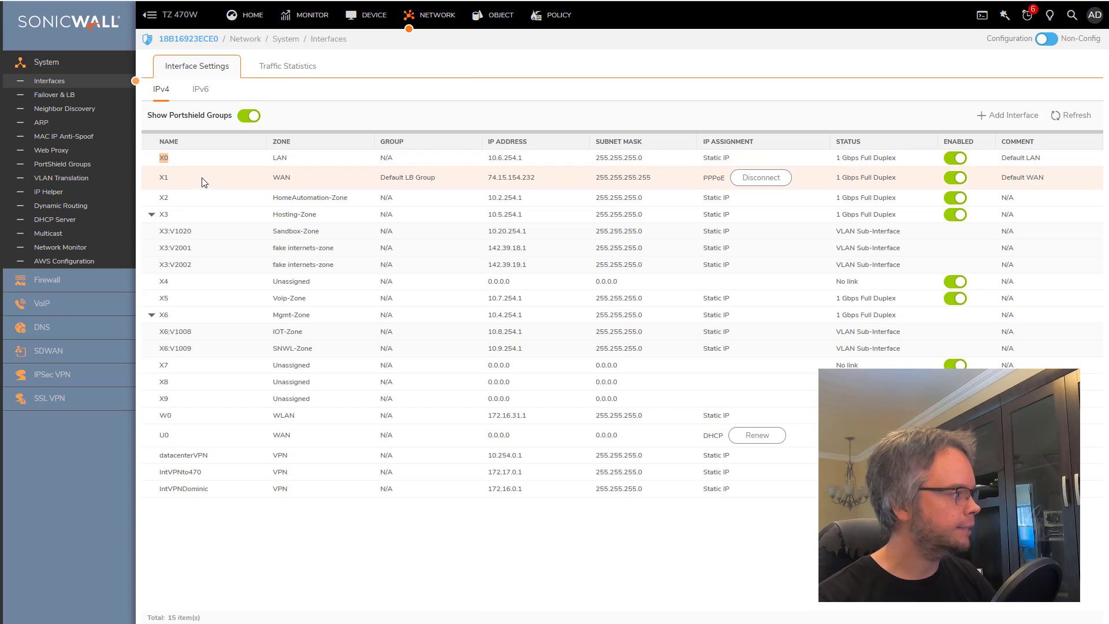
pyautogui.moveTo(205, 352); pyautogui.dragTo(173, 352)
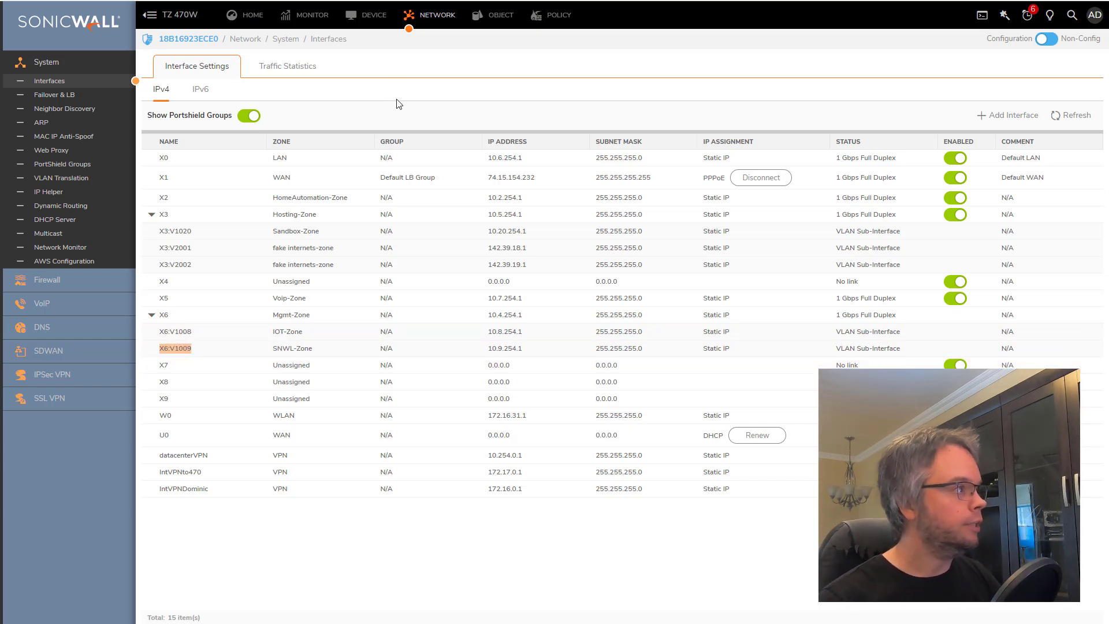
# Open the zone objects list and examine the LAN and SNWL-Zone entries and the latter's member interface.
pyautogui.click(555, 17)
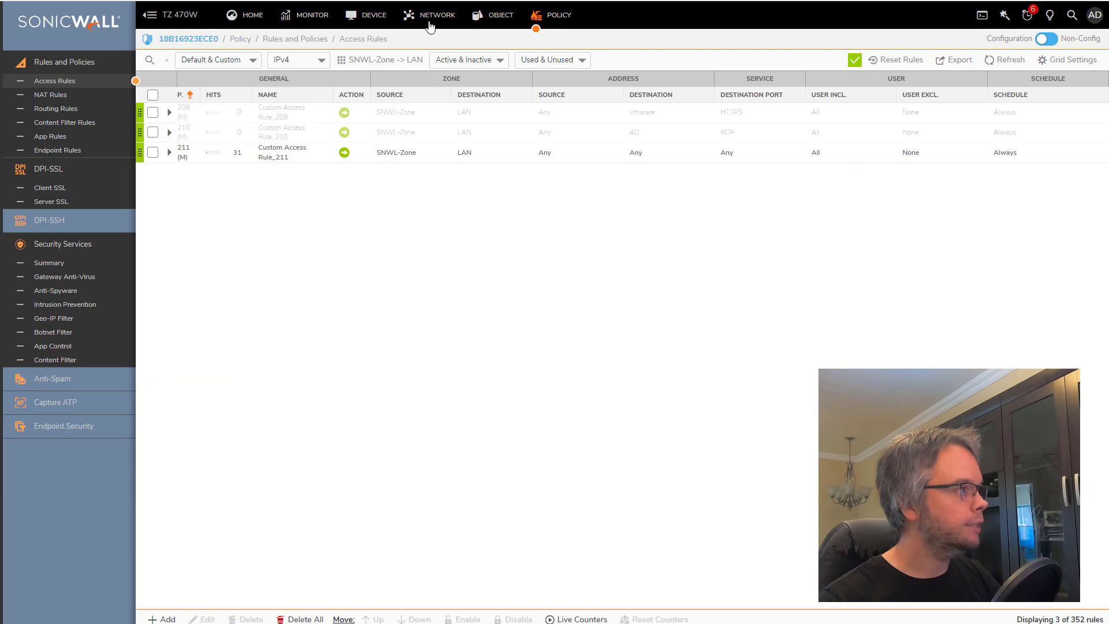
pyautogui.click(477, 16)
pyautogui.click(44, 81)
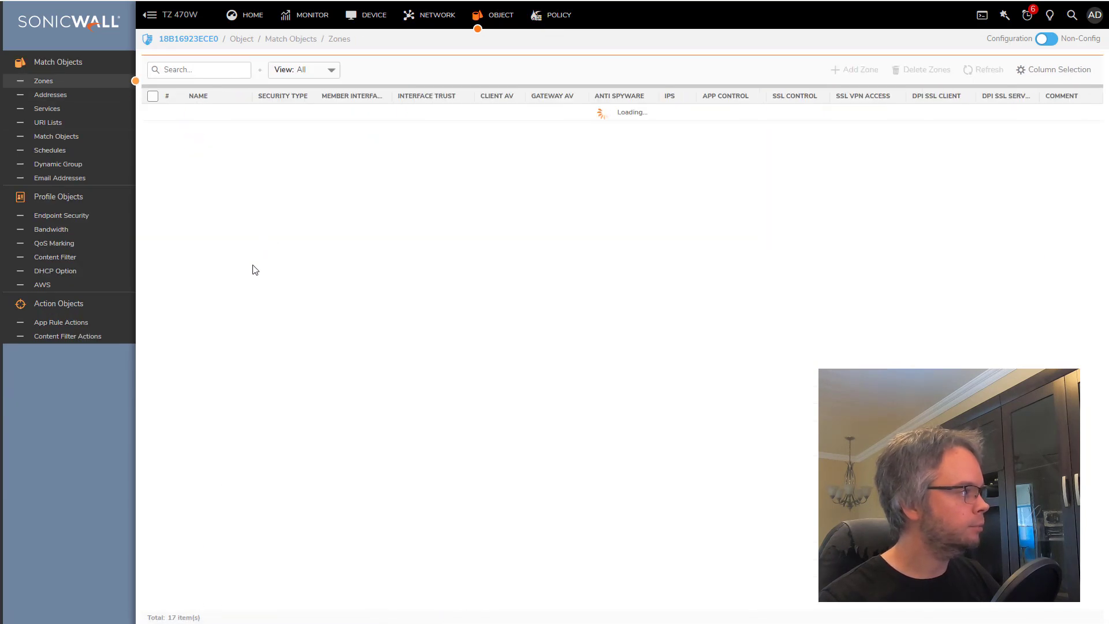
pyautogui.doubleClick(197, 113)
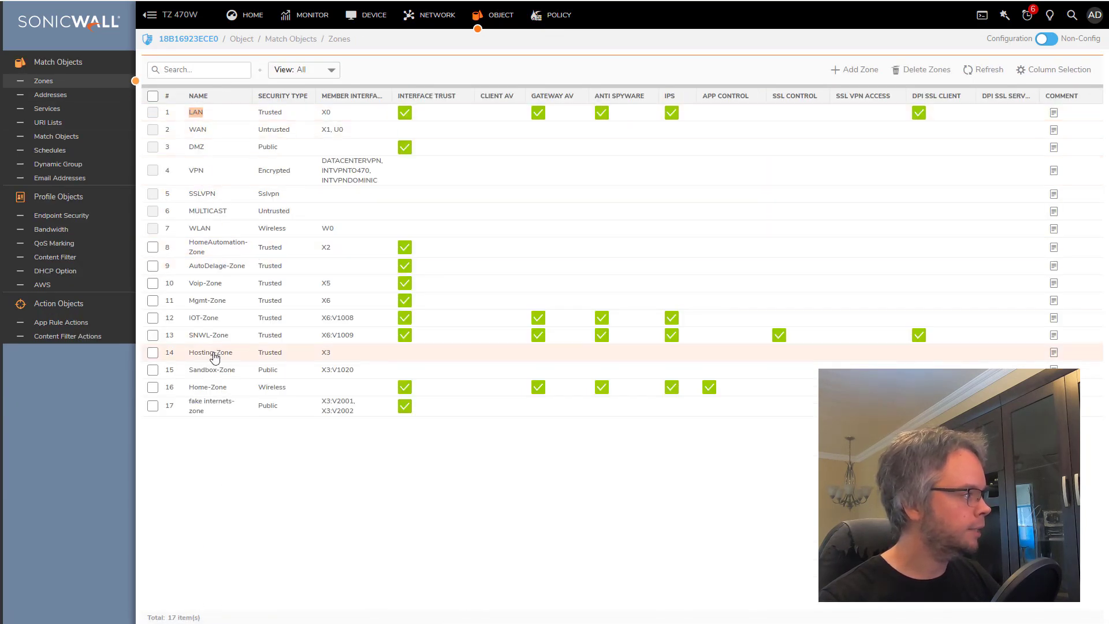
pyautogui.moveTo(228, 337); pyautogui.dragTo(194, 337)
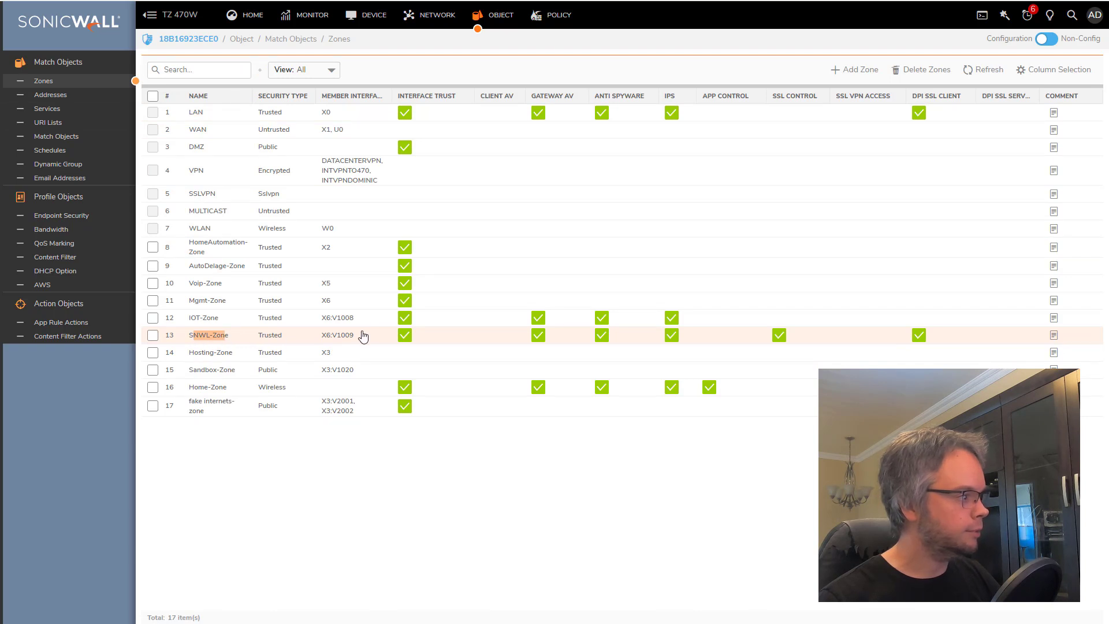
pyautogui.moveTo(355, 337); pyautogui.dragTo(321, 336)
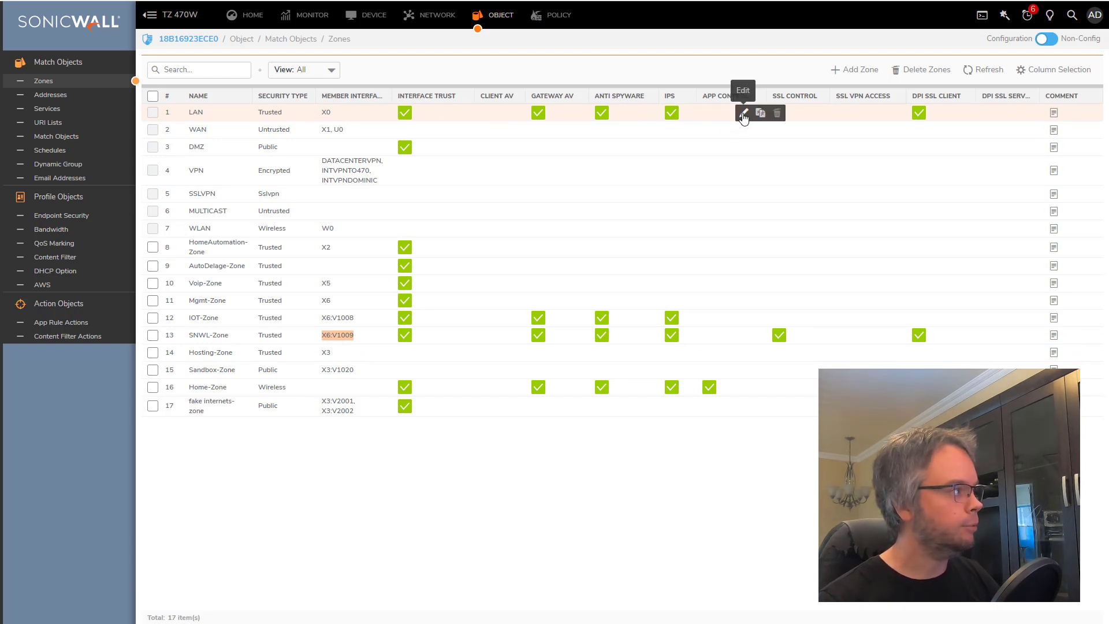
# Enable the App Control Service on the LAN zone and on SNWL-Zone, saving each zone.
pyautogui.click(744, 114)
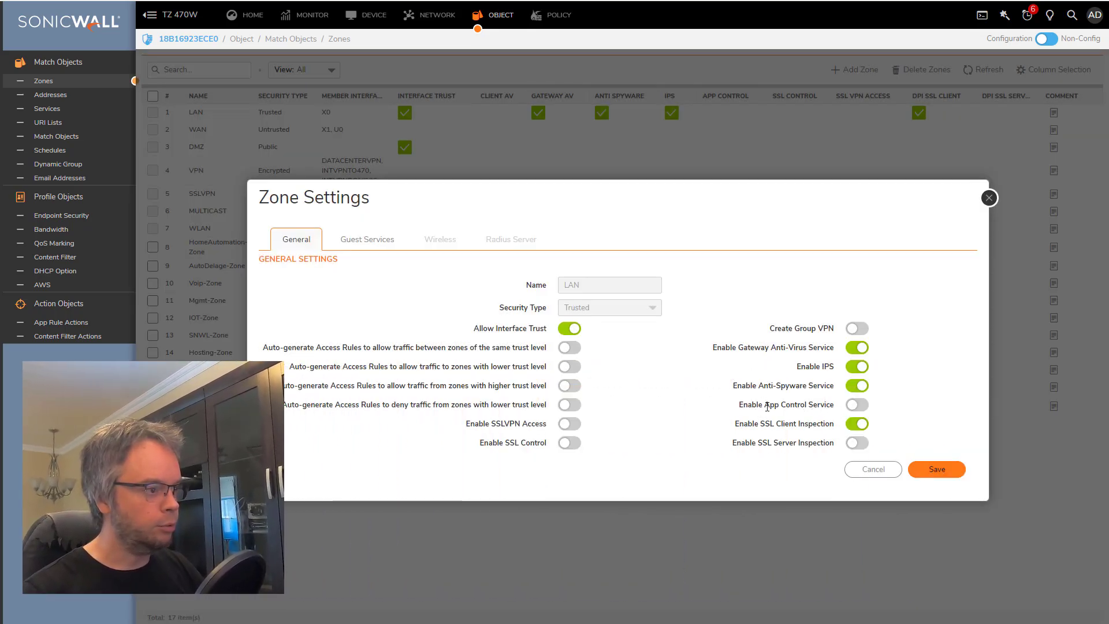
pyautogui.moveTo(765, 404); pyautogui.dragTo(834, 404)
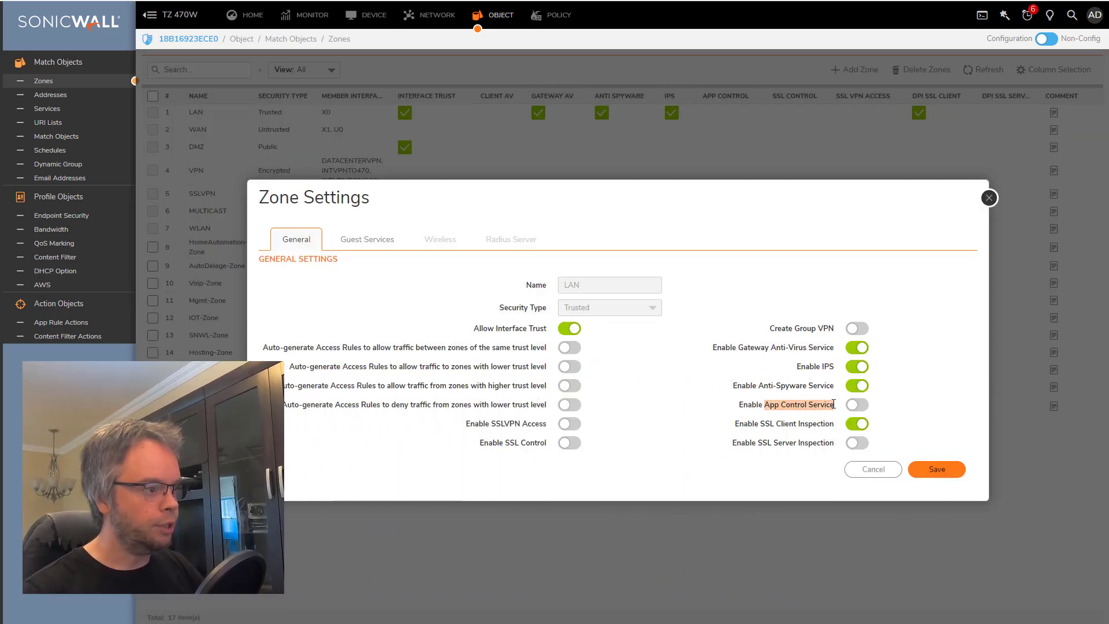
pyautogui.click(857, 404)
pyautogui.click(936, 469)
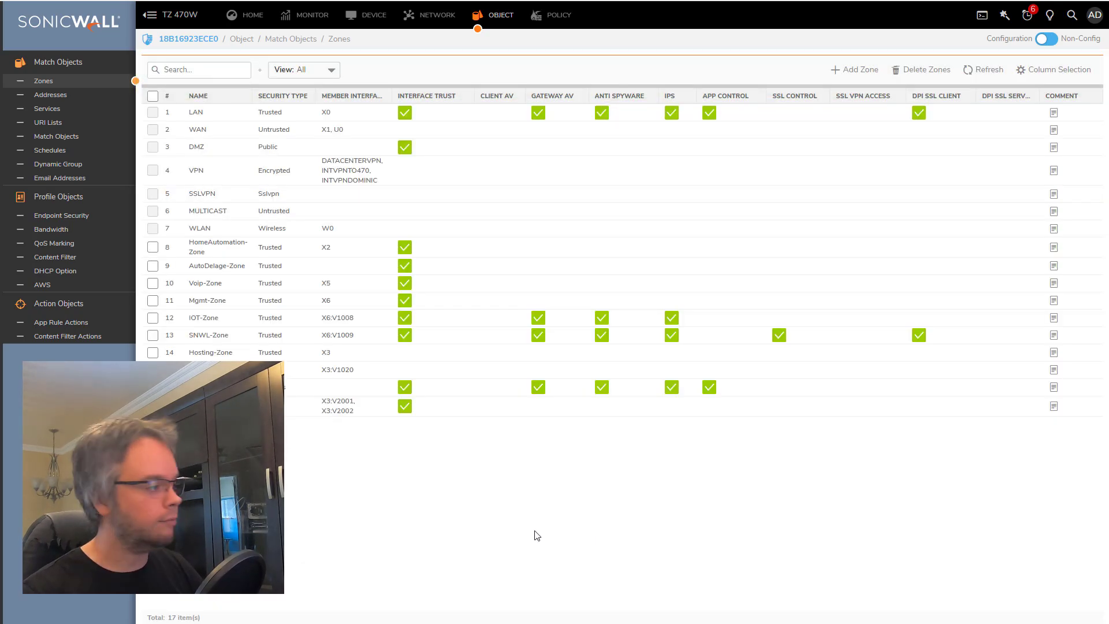
pyautogui.click(245, 336)
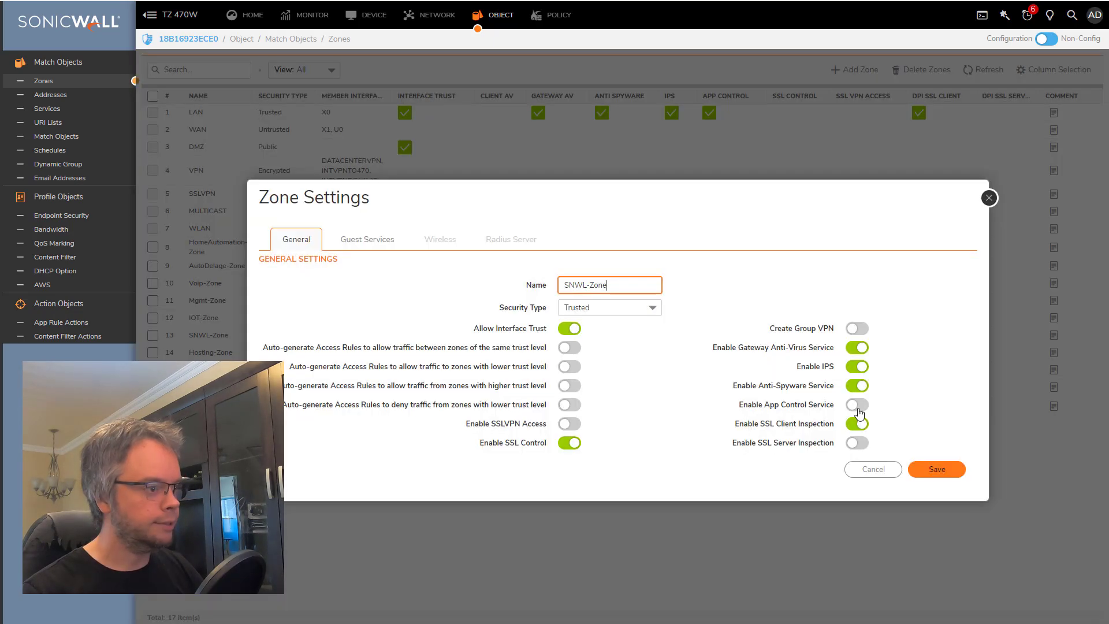
pyautogui.click(858, 404)
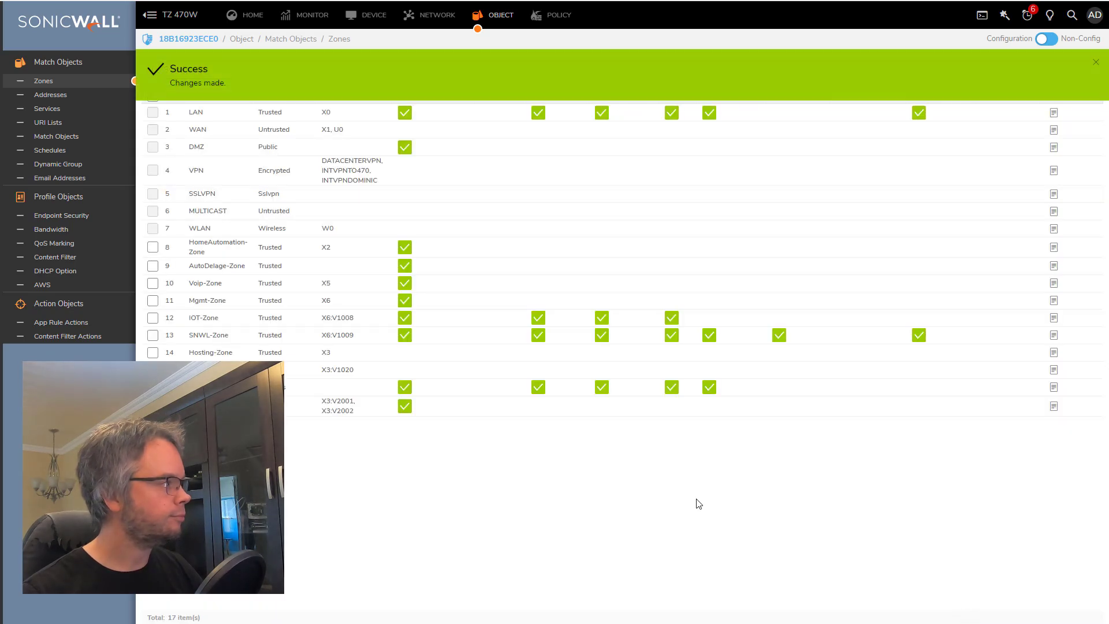
# Enable App Control globally in the security services with logging for all apps, and apply the settings.
pyautogui.click(554, 16)
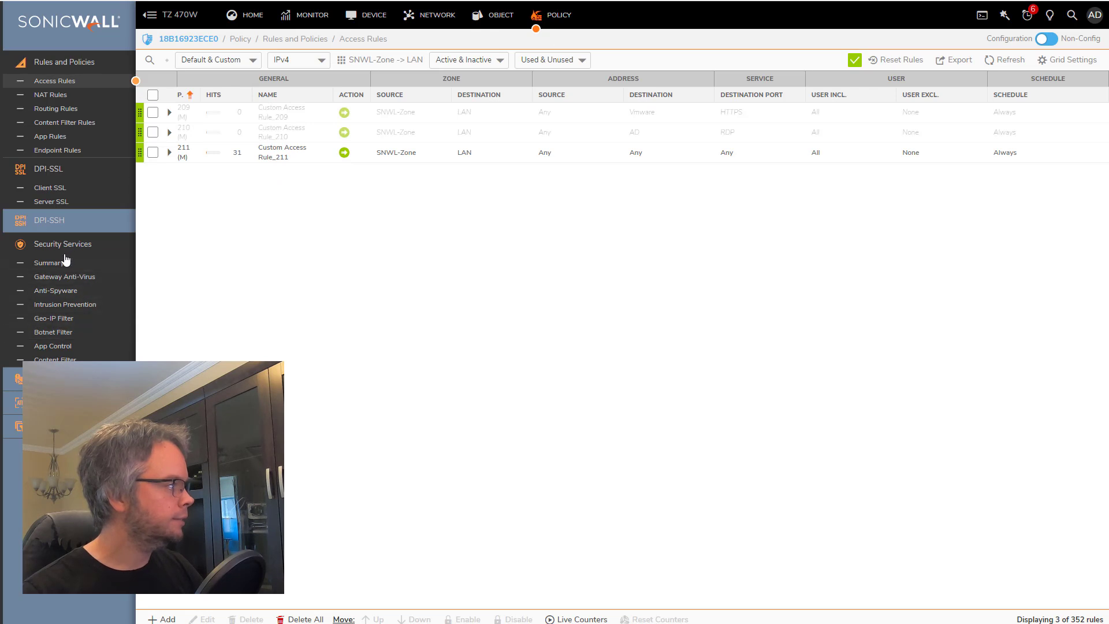
pyautogui.click(66, 347)
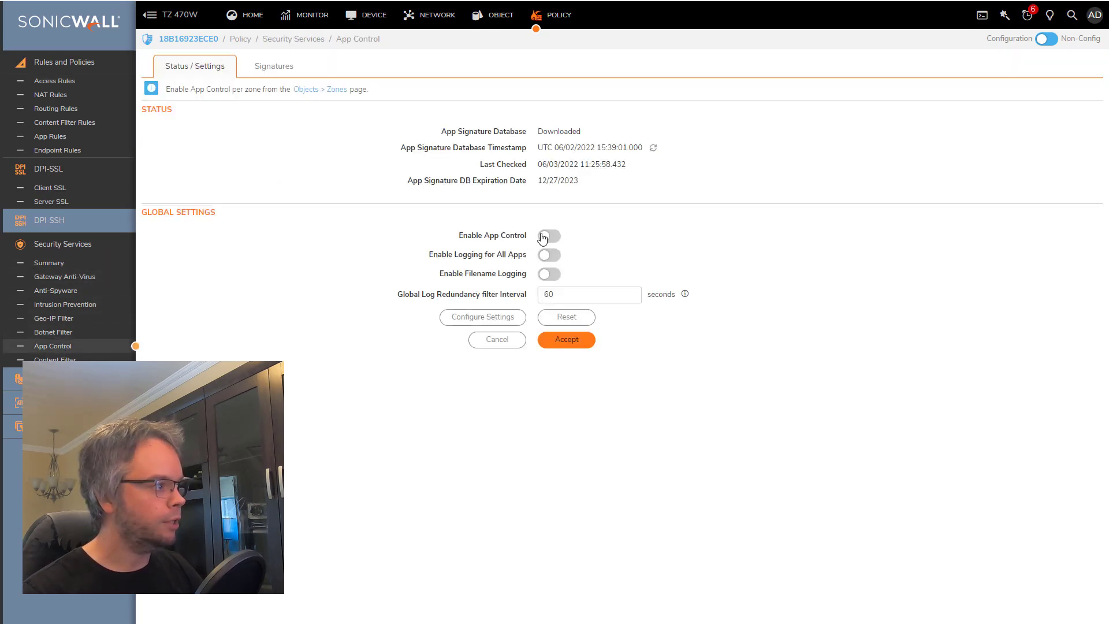
pyautogui.click(543, 237)
pyautogui.click(550, 255)
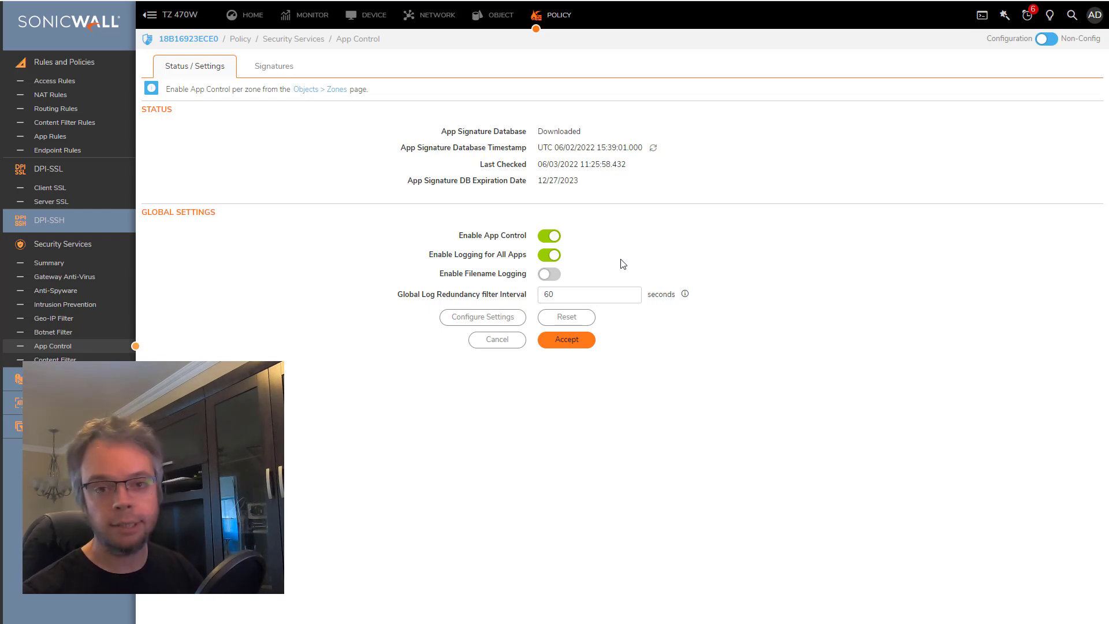
pyautogui.click(576, 344)
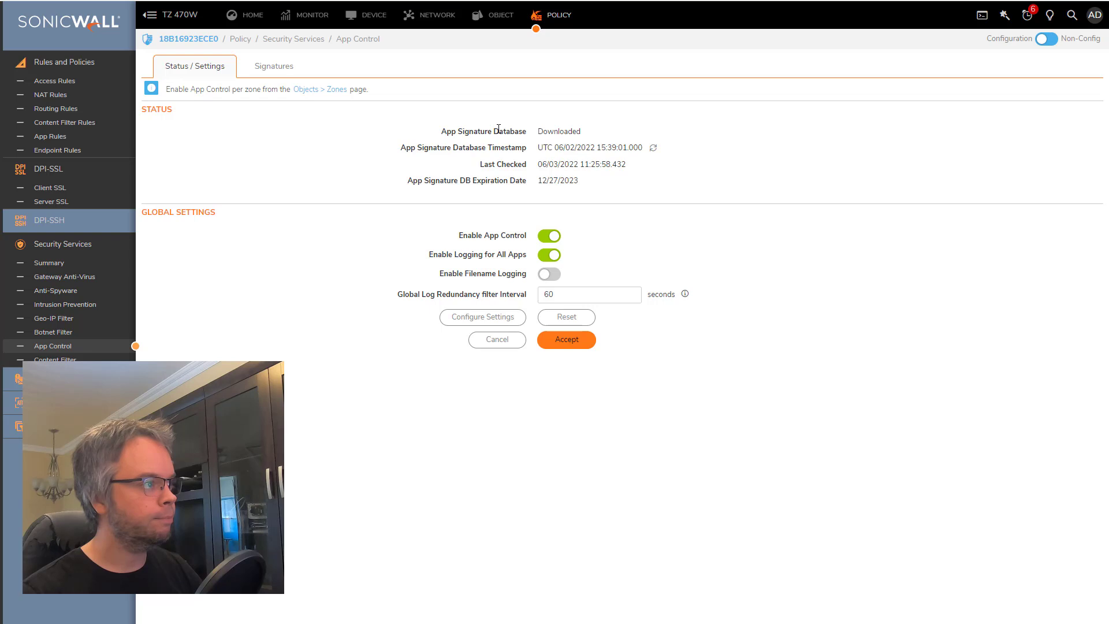
# Review the App Control signature database status and per-zone note, and check the App Control setting in the LAN zone.
pyautogui.moveTo(499, 131); pyautogui.dragTo(601, 183)
pyautogui.moveTo(453, 131); pyautogui.dragTo(558, 131)
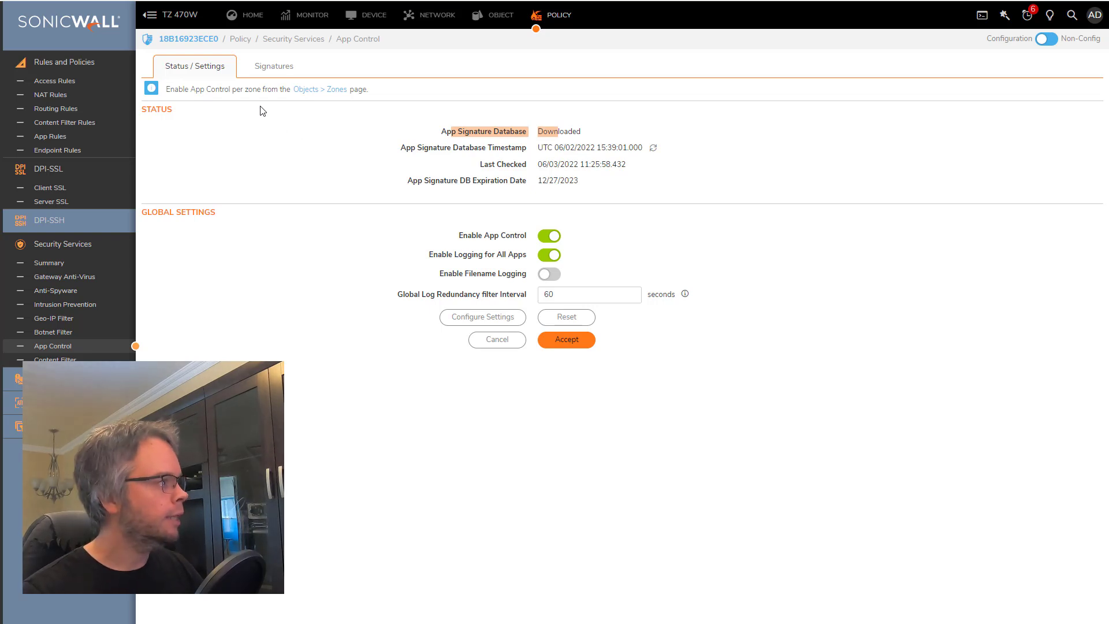
pyautogui.moveTo(167, 90); pyautogui.dragTo(284, 90)
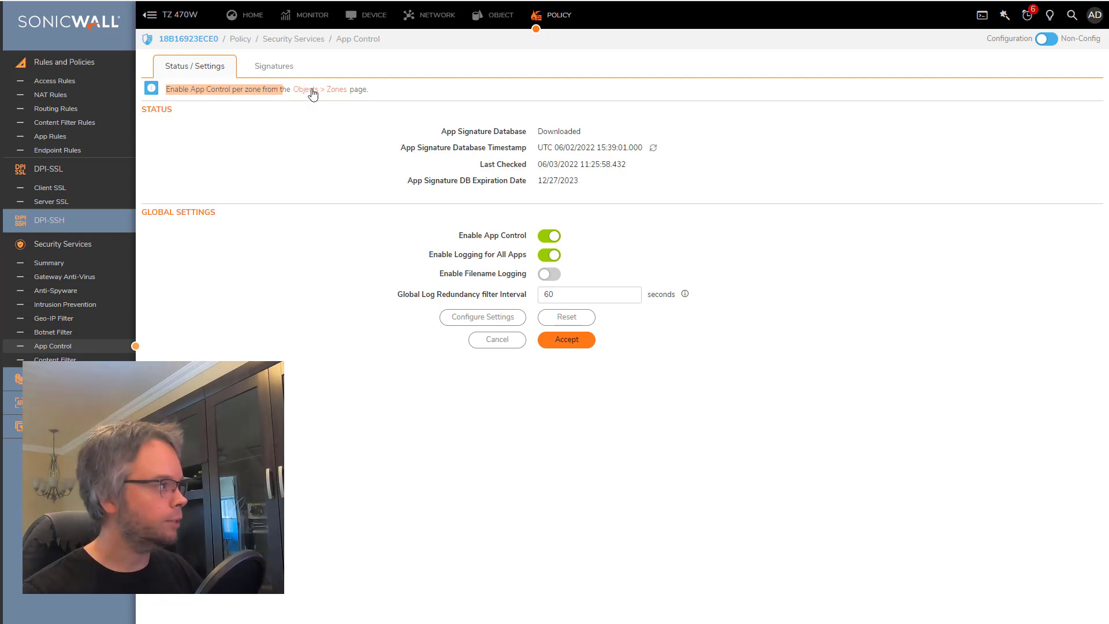
pyautogui.click(312, 93)
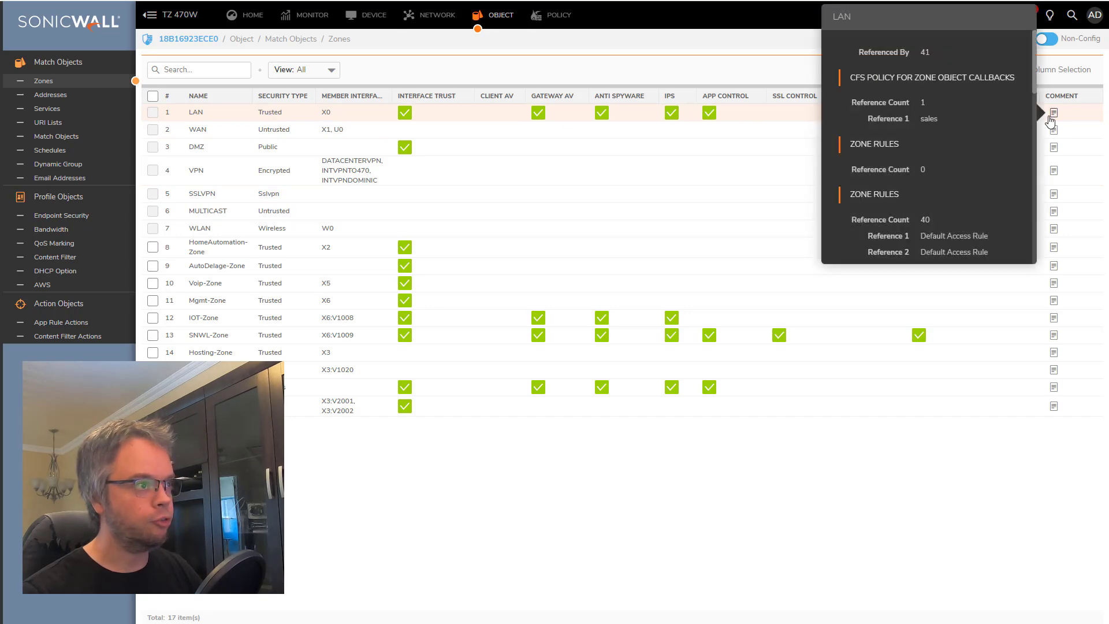
pyautogui.click(744, 114)
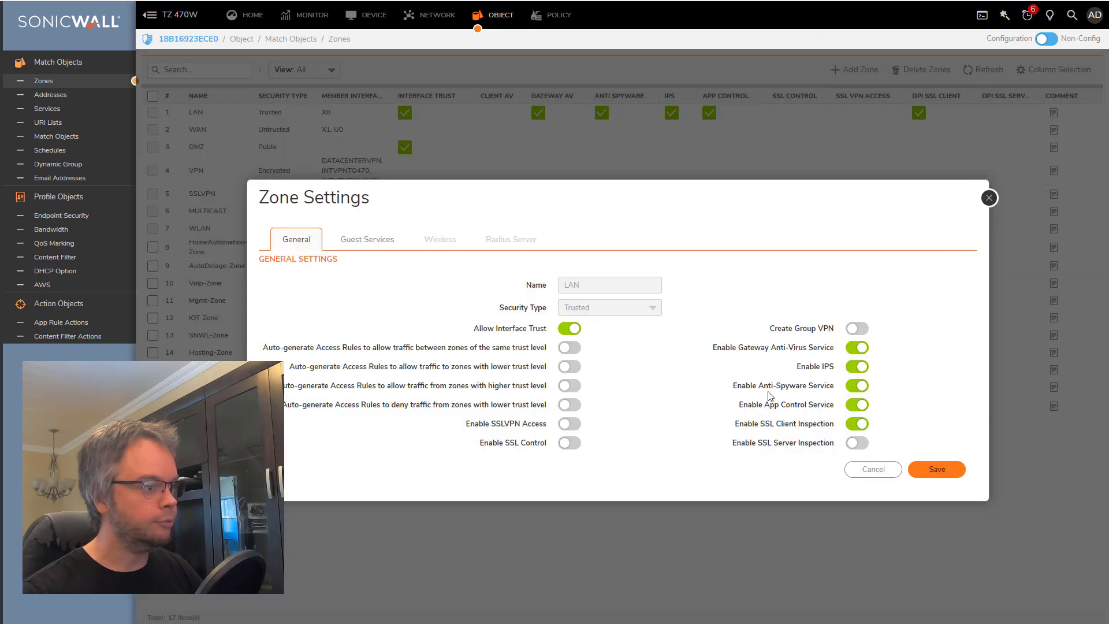
pyautogui.click(989, 197)
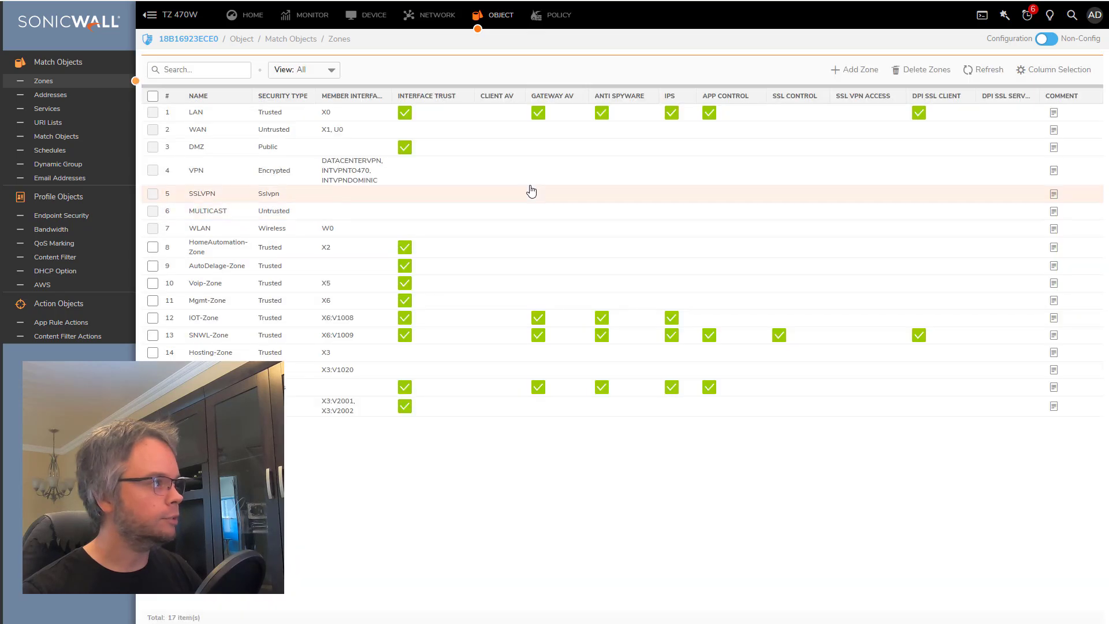
# Open the App Control signatures and examine the search field and the risk, category and application filter options.
pyautogui.click(545, 15)
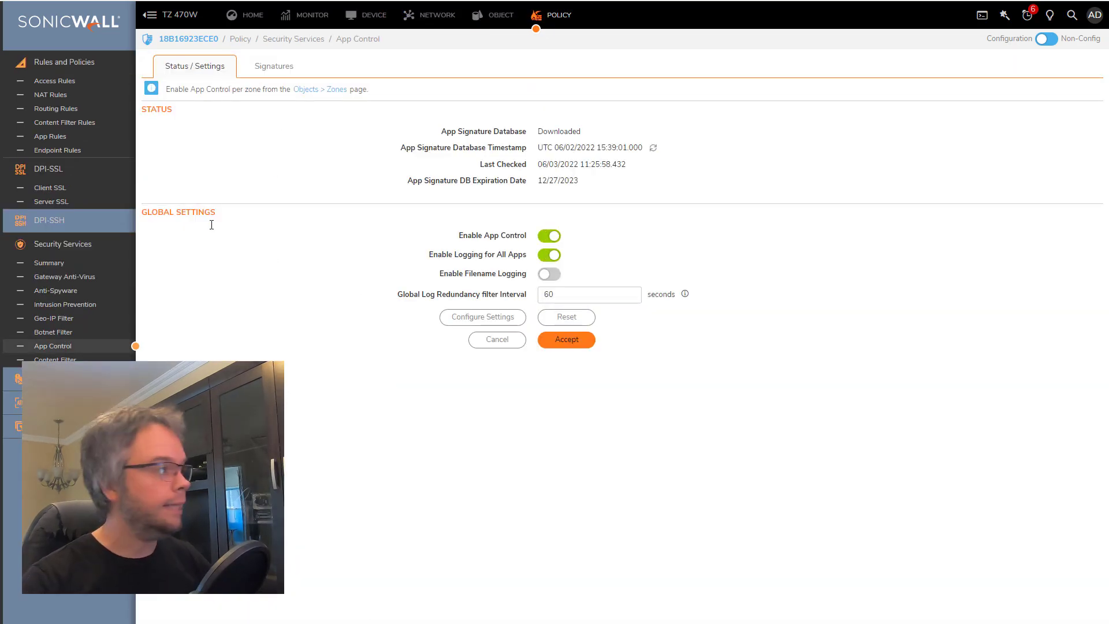
pyautogui.click(273, 66)
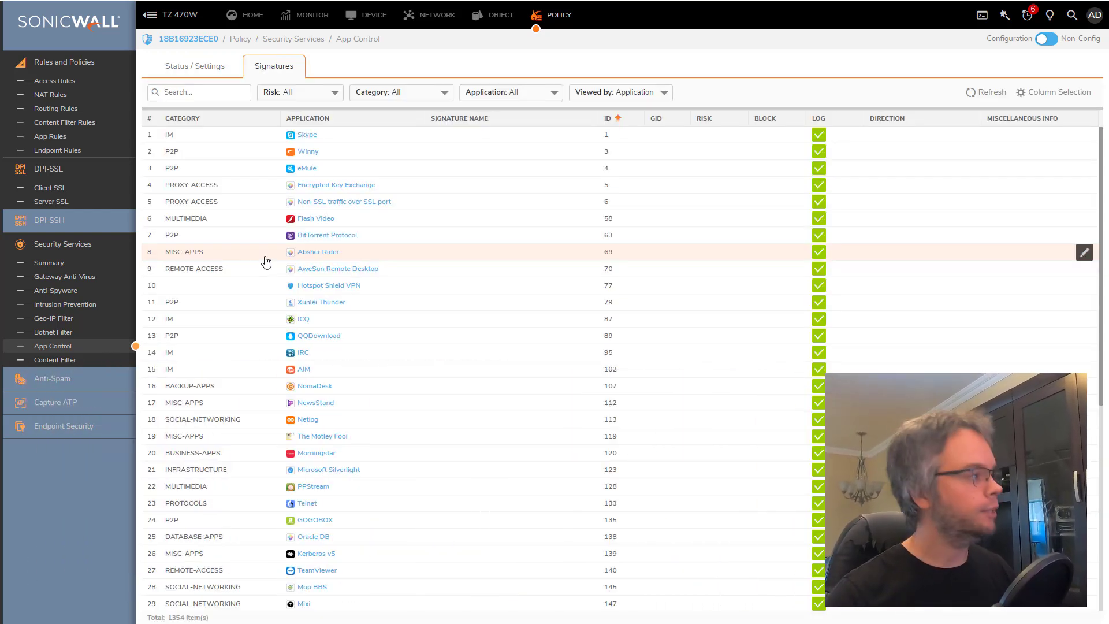
pyautogui.click(198, 93)
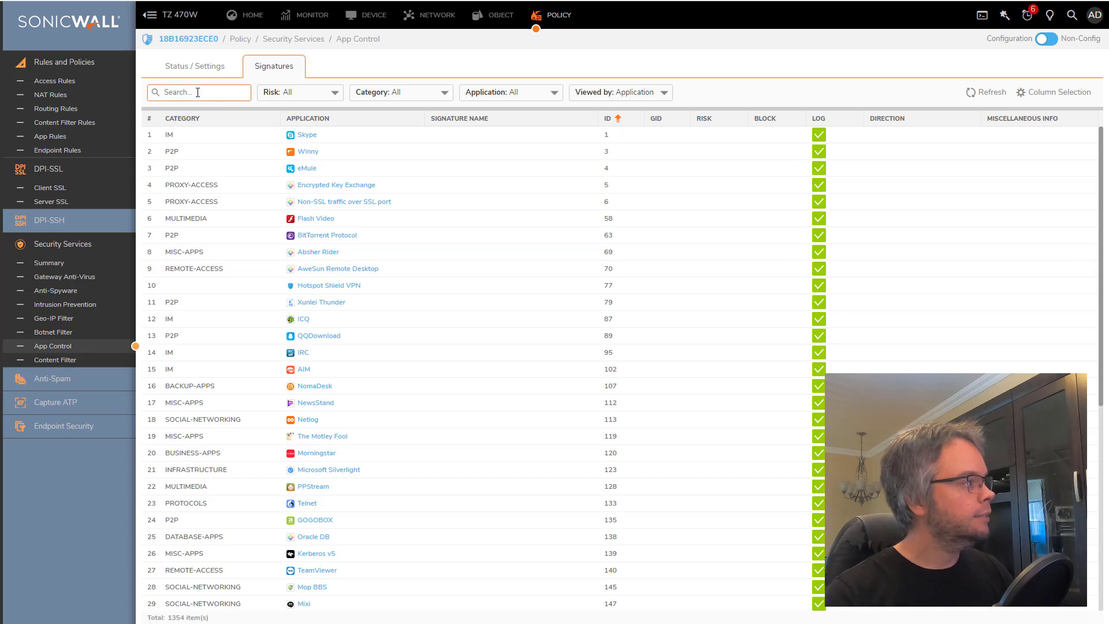
pyautogui.click(197, 92)
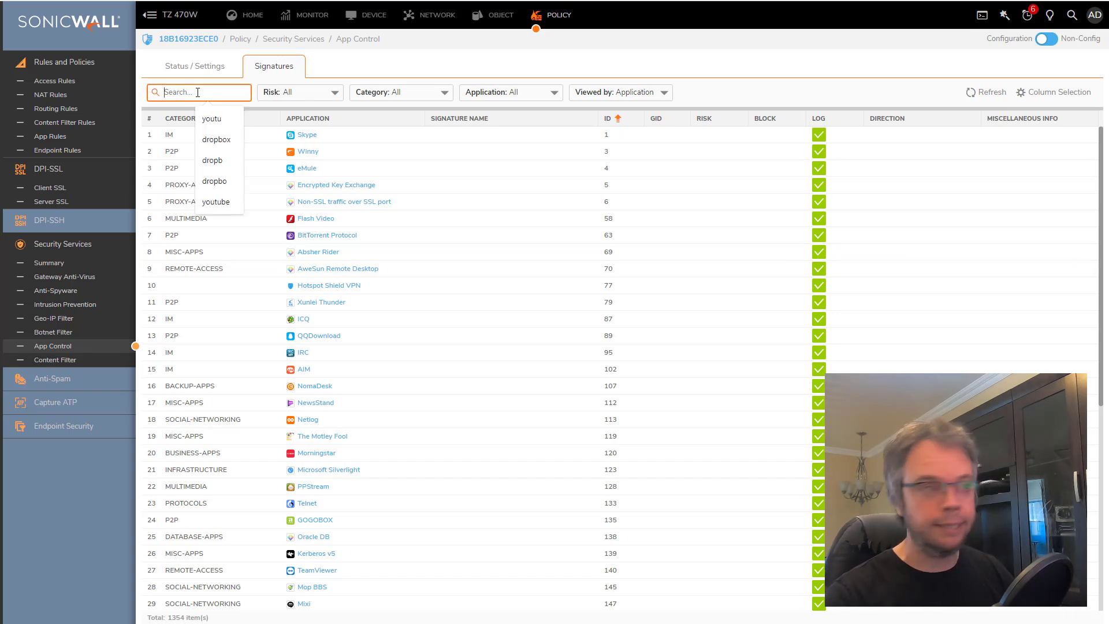
pyautogui.click(317, 94)
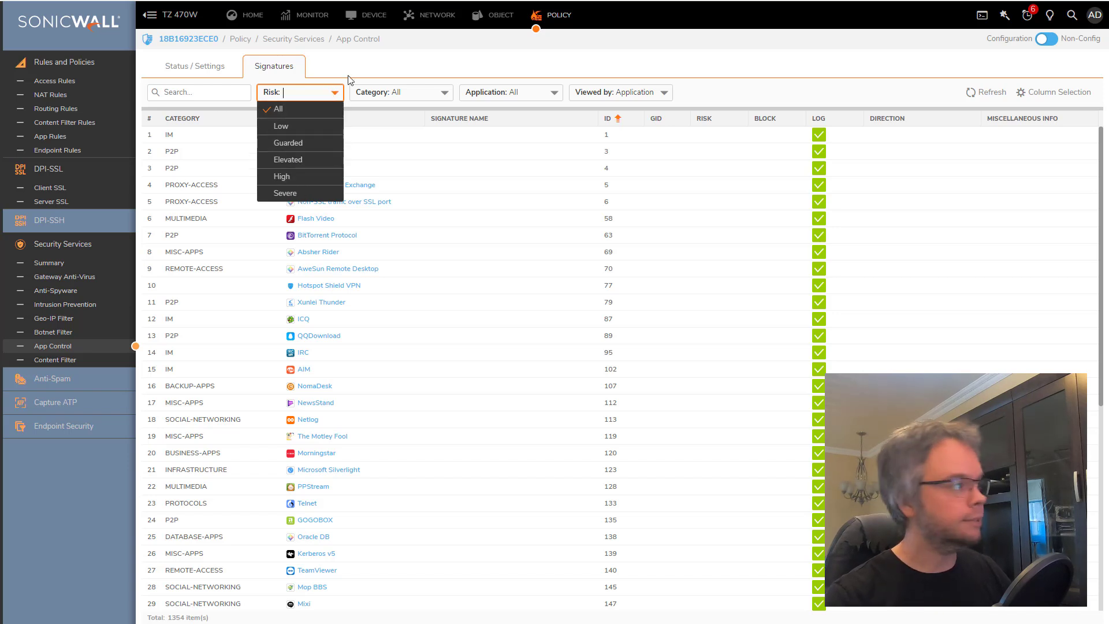
pyautogui.click(410, 98)
pyautogui.click(409, 96)
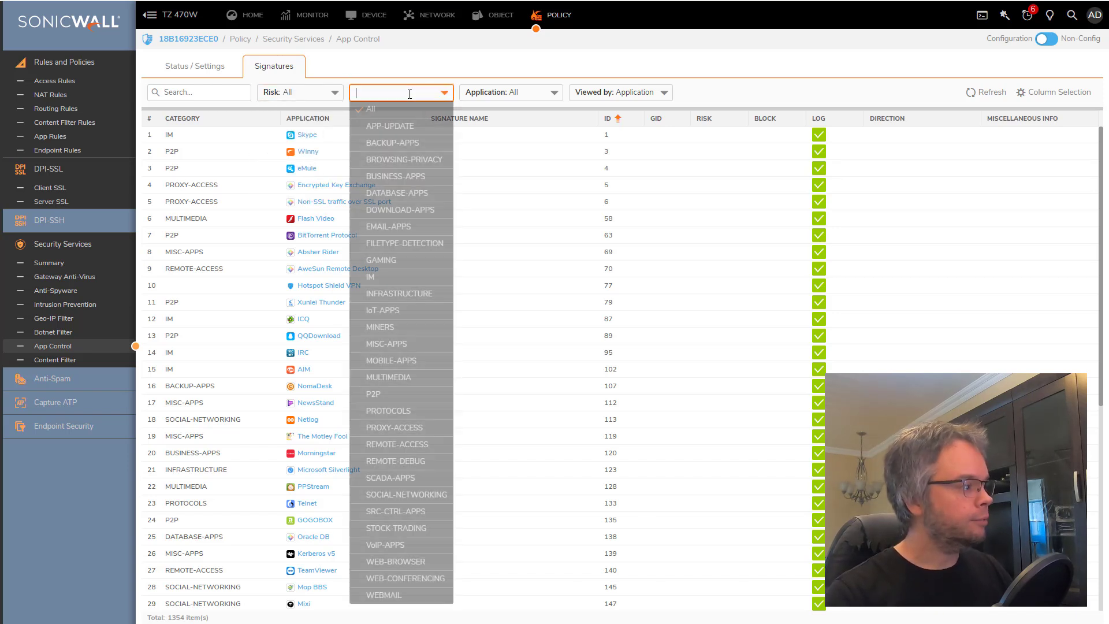
pyautogui.moveTo(398, 378); pyautogui.dragTo(389, 493)
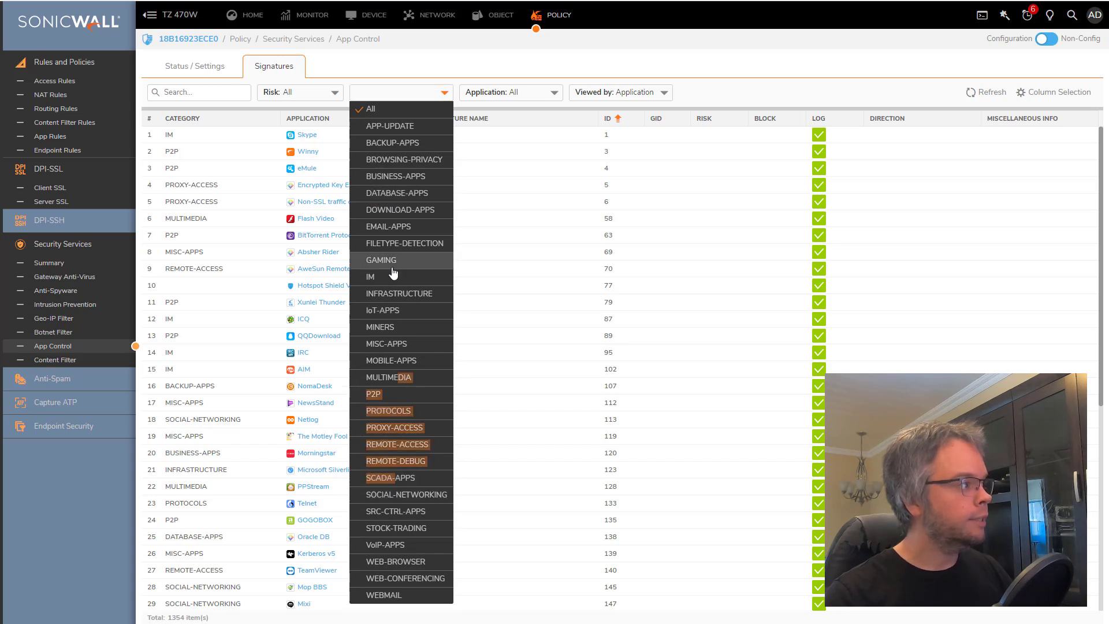
pyautogui.click(377, 87)
pyautogui.click(535, 92)
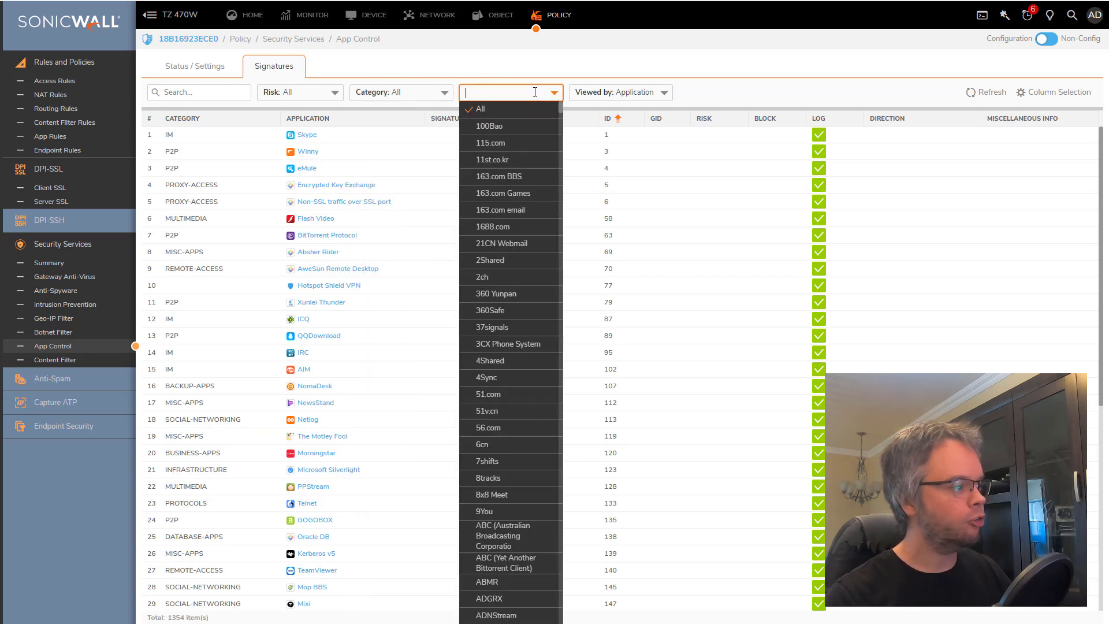
# View the App Control signatures by category and examine the P2P and BUSINESS-APPS entries.
pyautogui.click(633, 93)
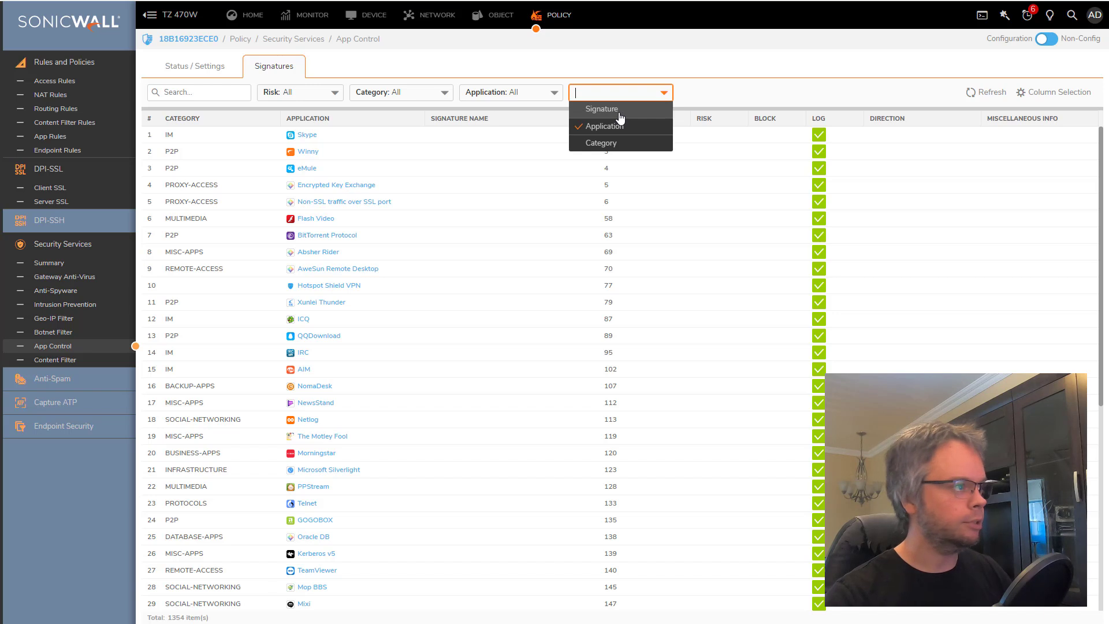
pyautogui.click(623, 152)
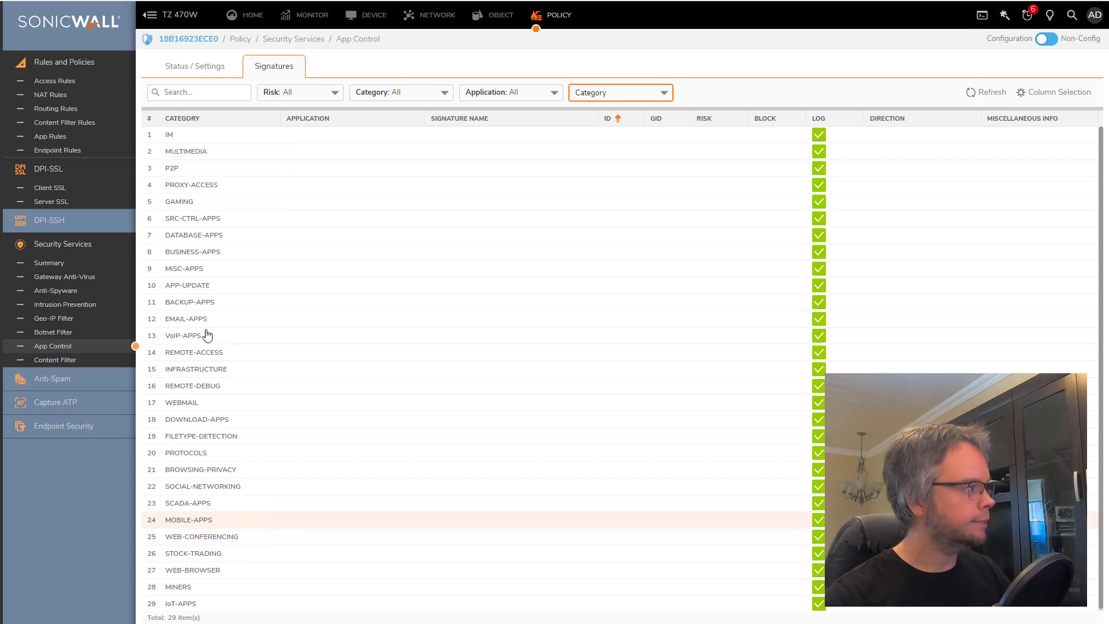
pyautogui.moveTo(190, 175); pyautogui.dragTo(166, 173)
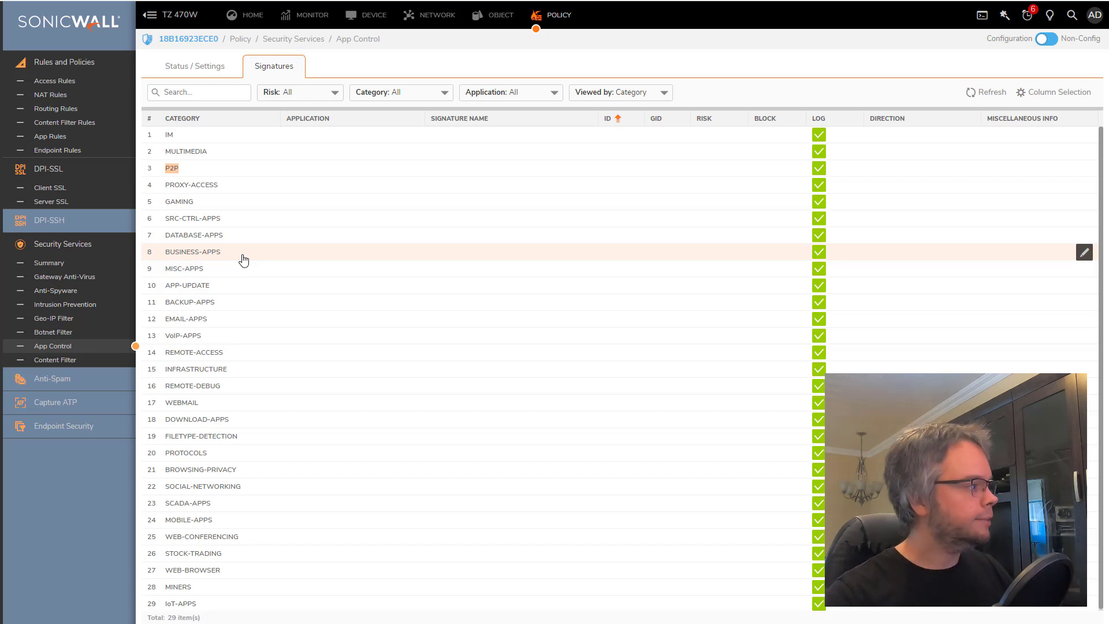
pyautogui.click(201, 255)
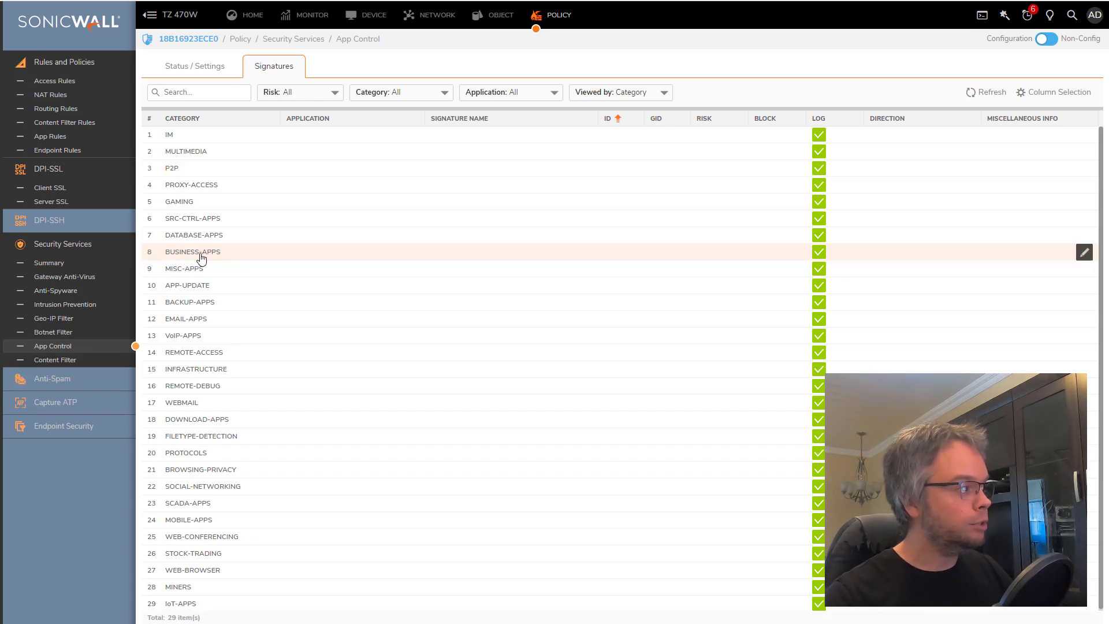
pyautogui.moveTo(221, 255); pyautogui.dragTo(165, 259)
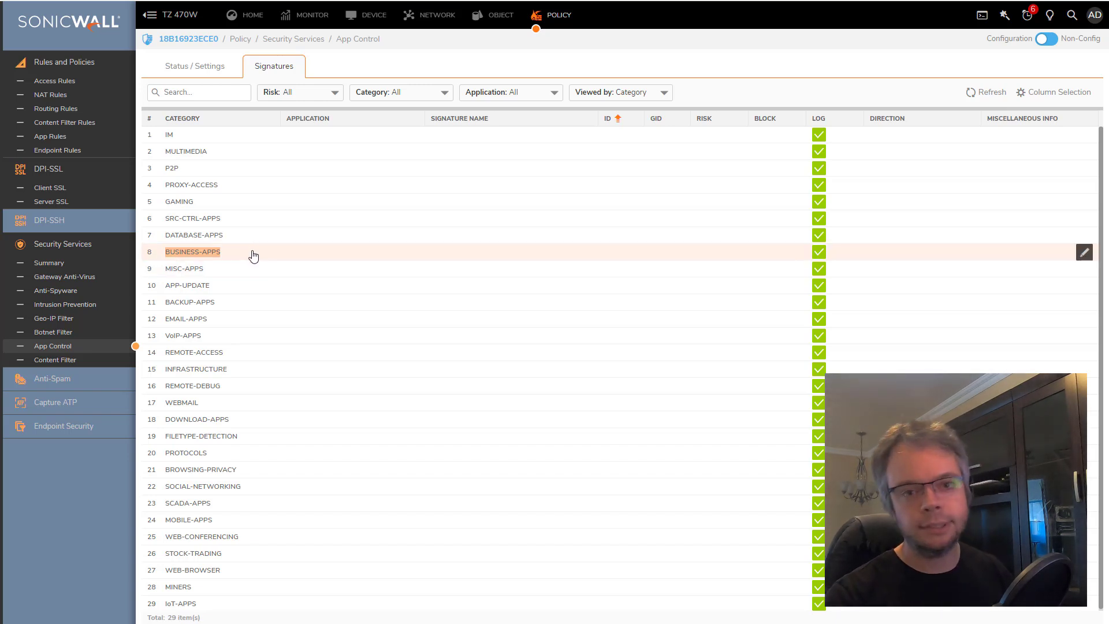
# View the signatures by application and filter them to the BUSINESS-APPS category.
pyautogui.click(604, 94)
pyautogui.click(643, 128)
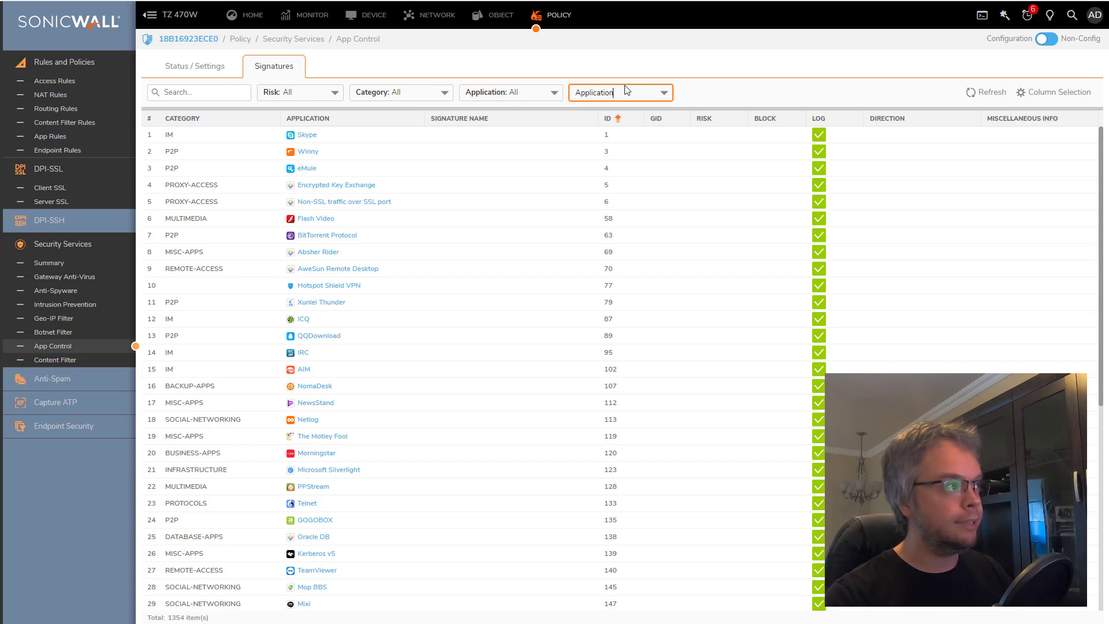
pyautogui.click(435, 94)
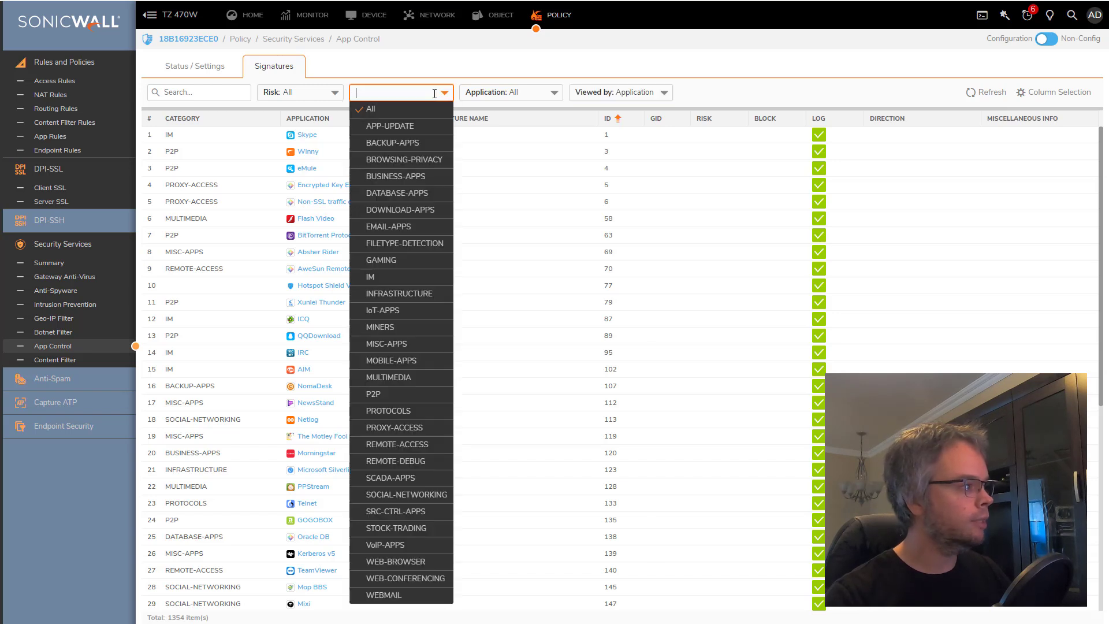
pyautogui.click(431, 177)
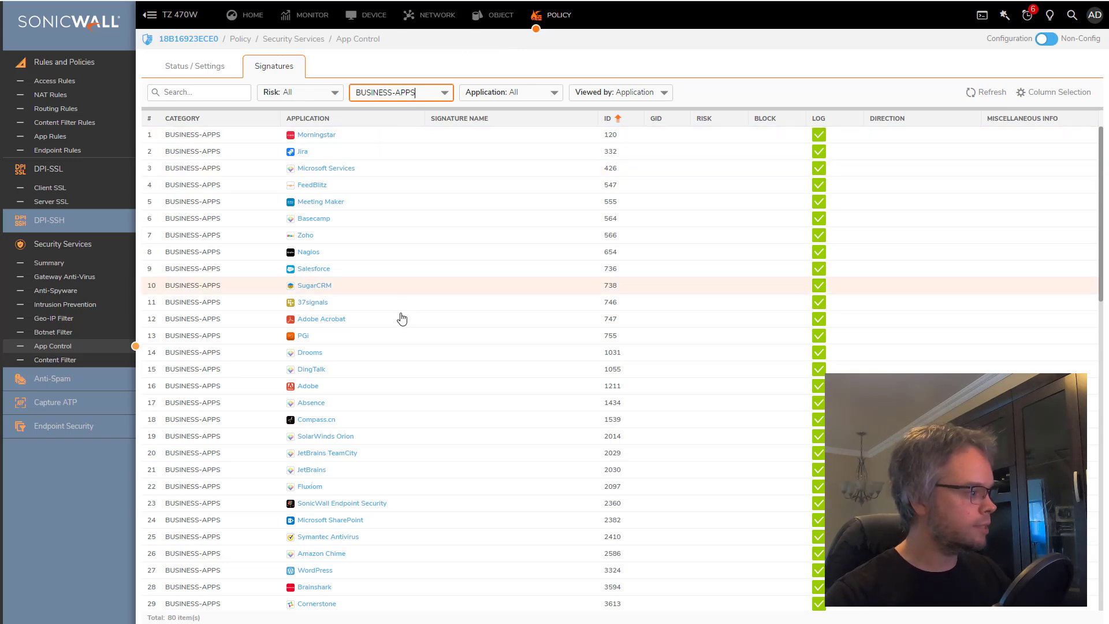
# Look through the BUSINESS-APPS applications, search them for "teams", "ring" and "zoom" in turn, and clear the search.
pyautogui.scroll(-13, 401, 321)
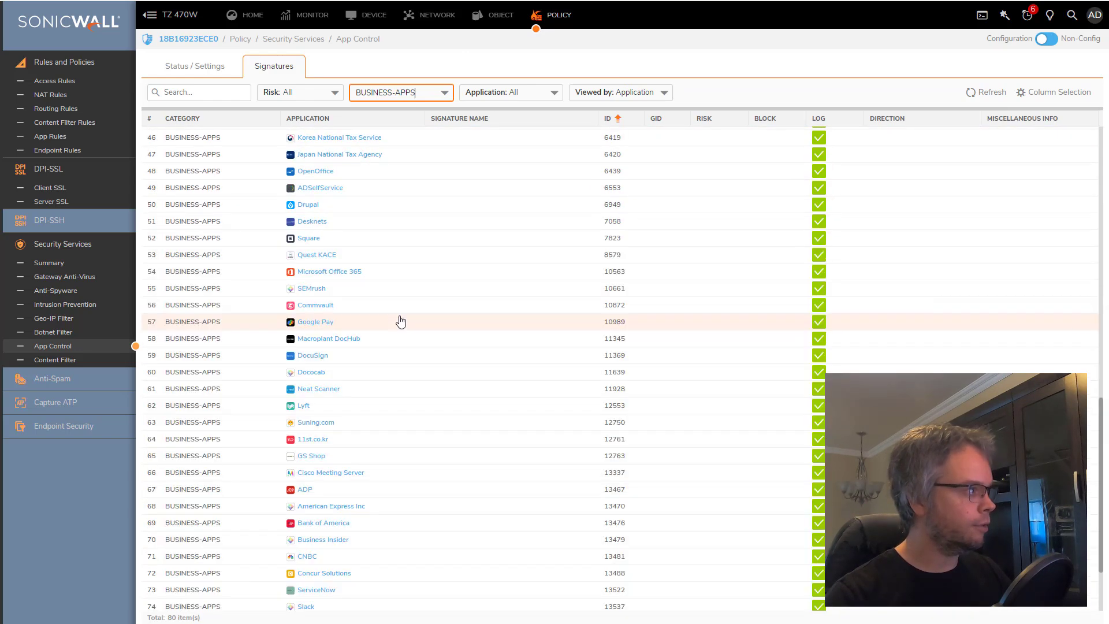
pyautogui.click(196, 93)
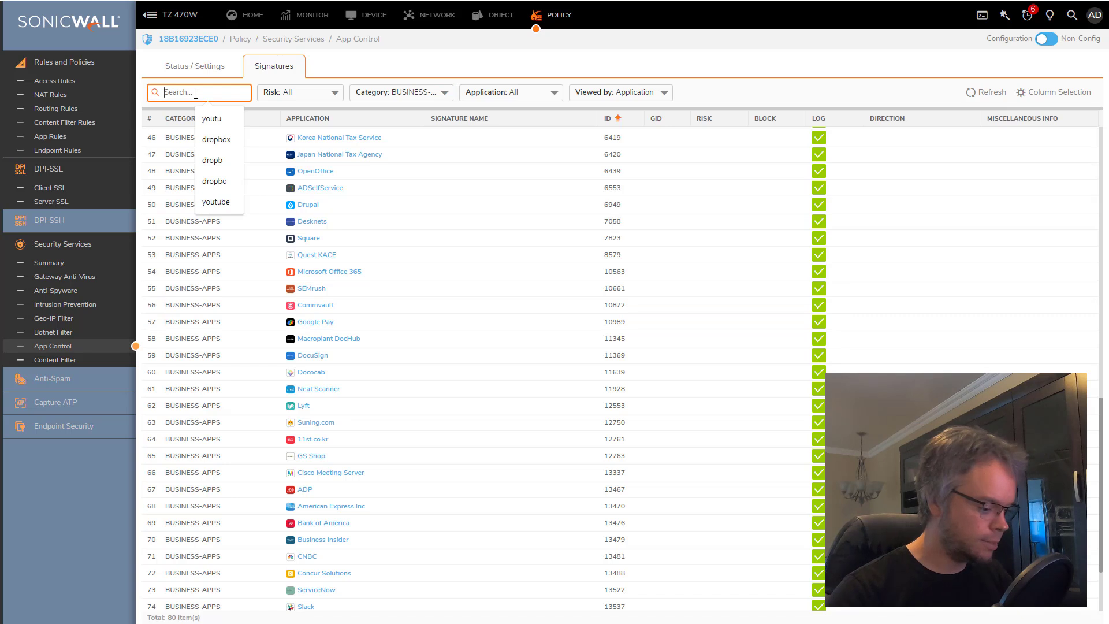
pyautogui.write('teams')
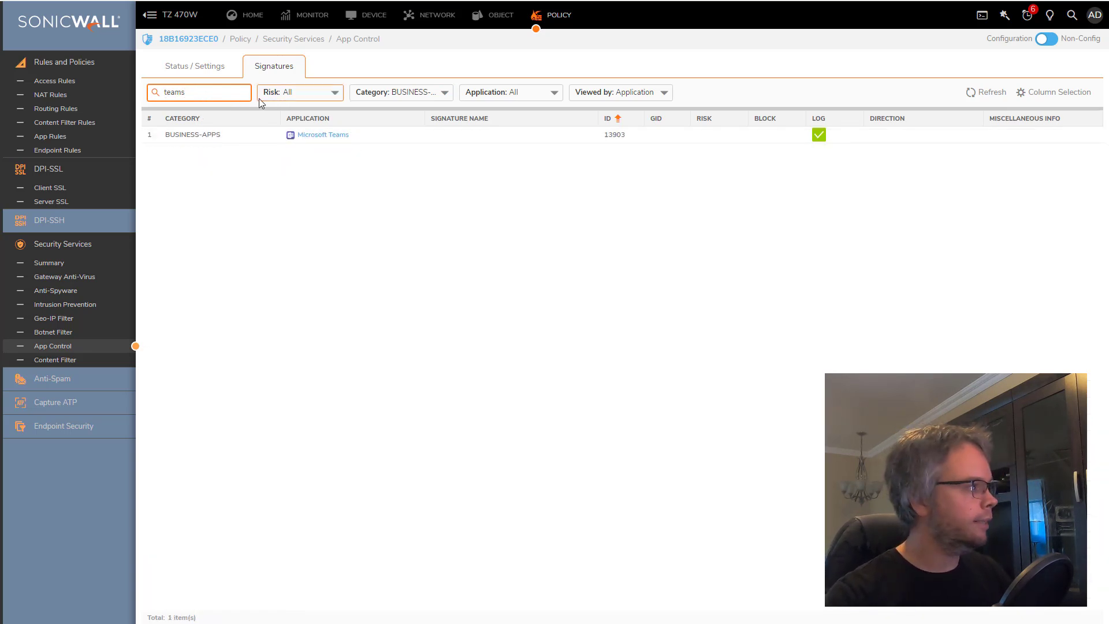
pyautogui.hotkey('ctrl', 'a')
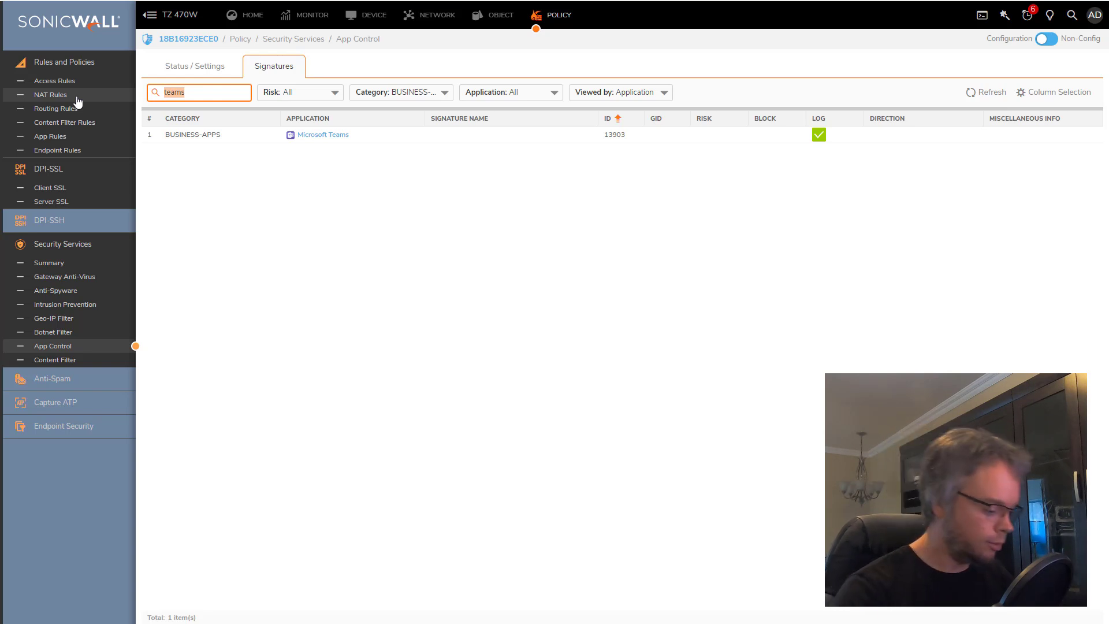
pyautogui.write('ring')
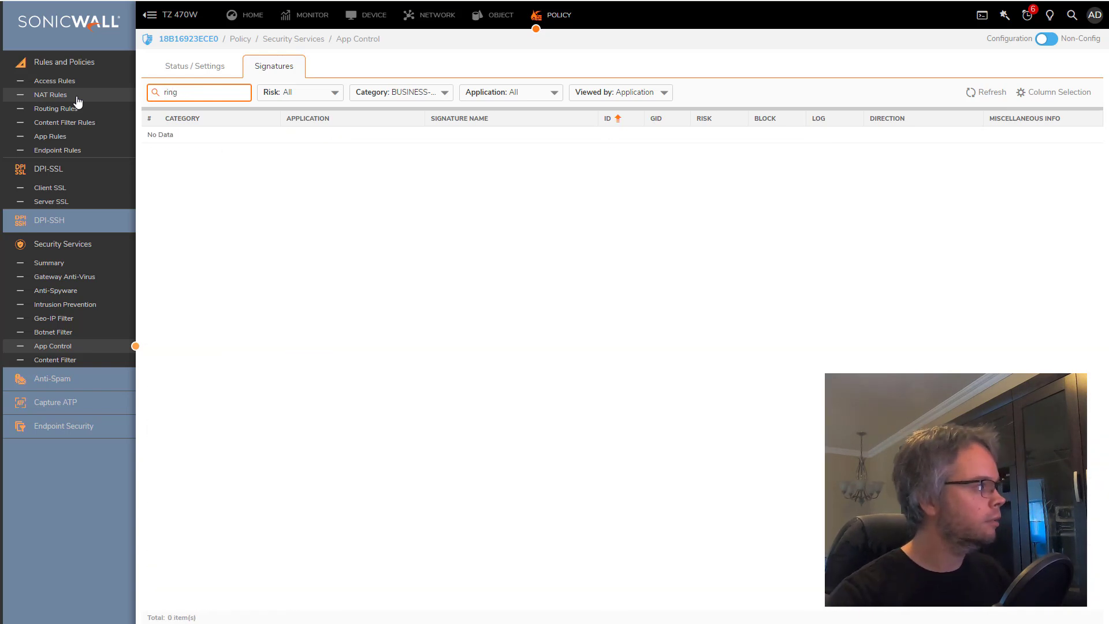
pyautogui.hotkey('ctrl', 'a')
pyautogui.write('z')
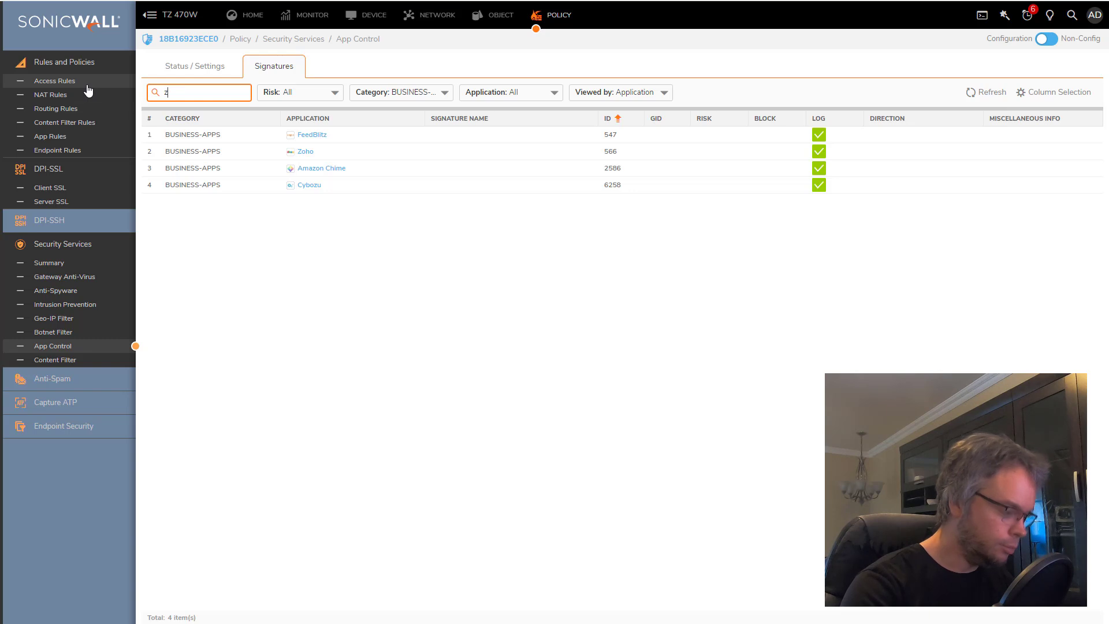
pyautogui.write('oom')
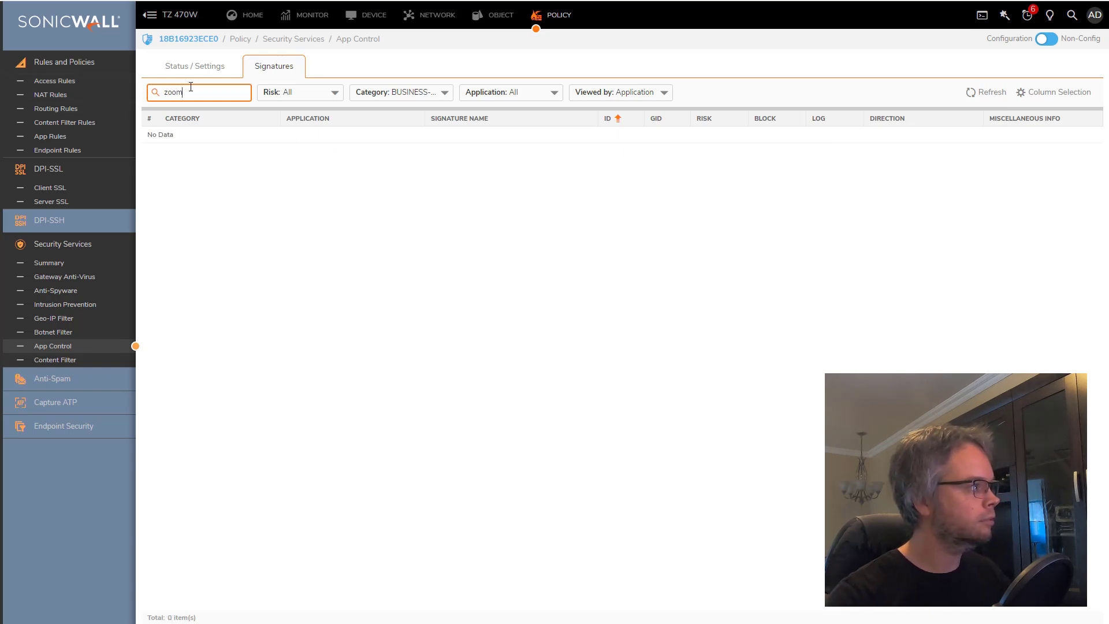
pyautogui.hotkey('ctrl', 'a')
pyautogui.press('BackSpace')
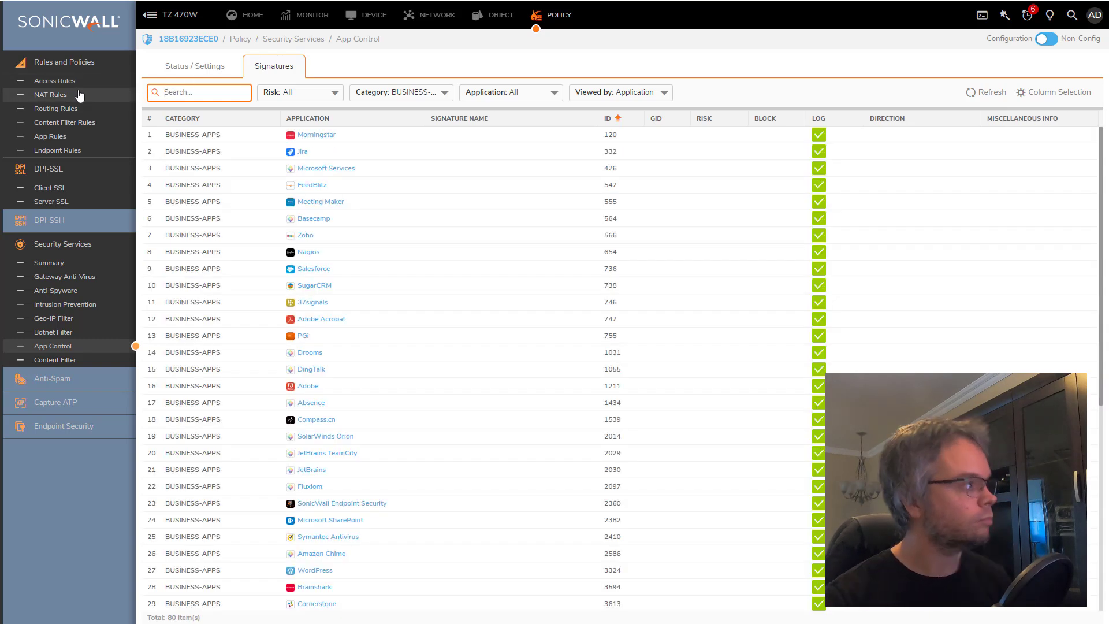
# Set the category filter to All and search the applications for "zoom" and "ring".
pyautogui.click(403, 91)
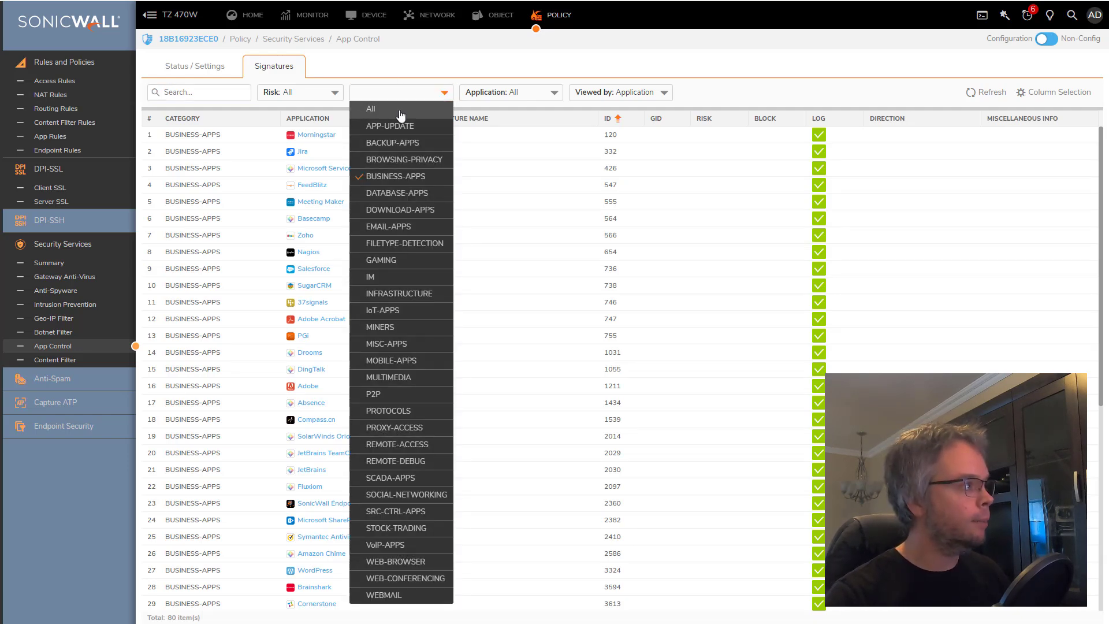
pyautogui.click(401, 110)
pyautogui.click(200, 94)
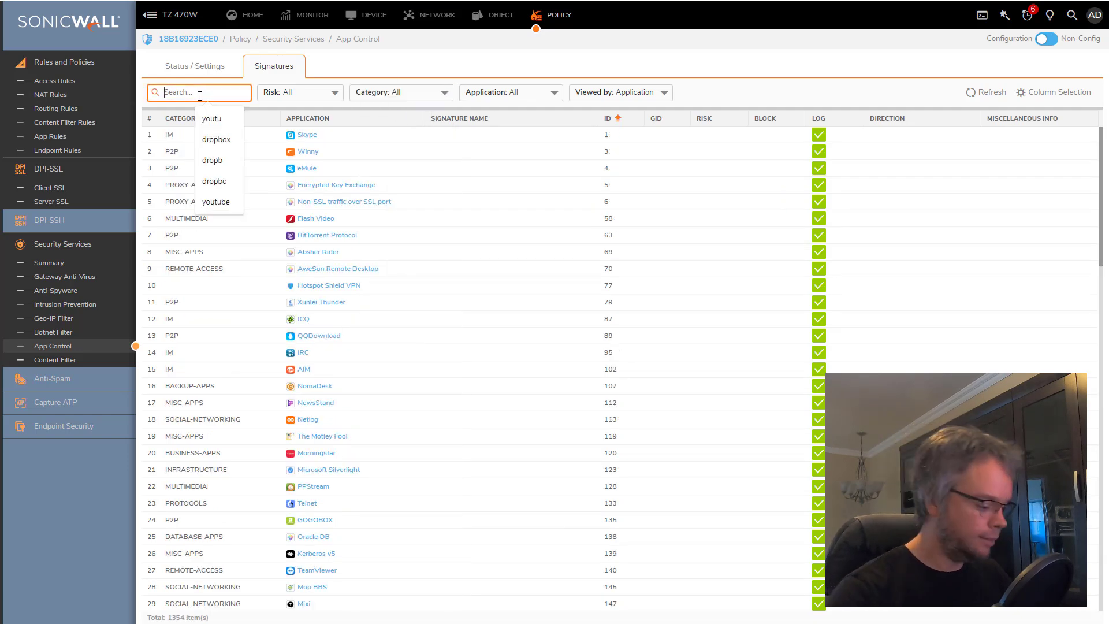
pyautogui.write('zoom')
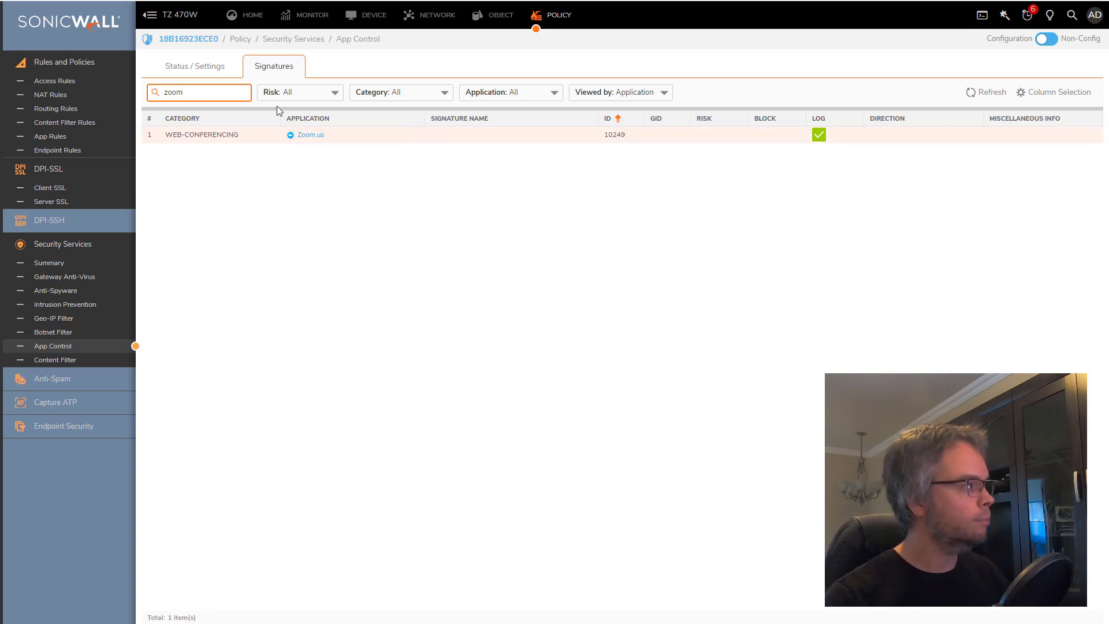
pyautogui.hotkey('ctrl', 'a')
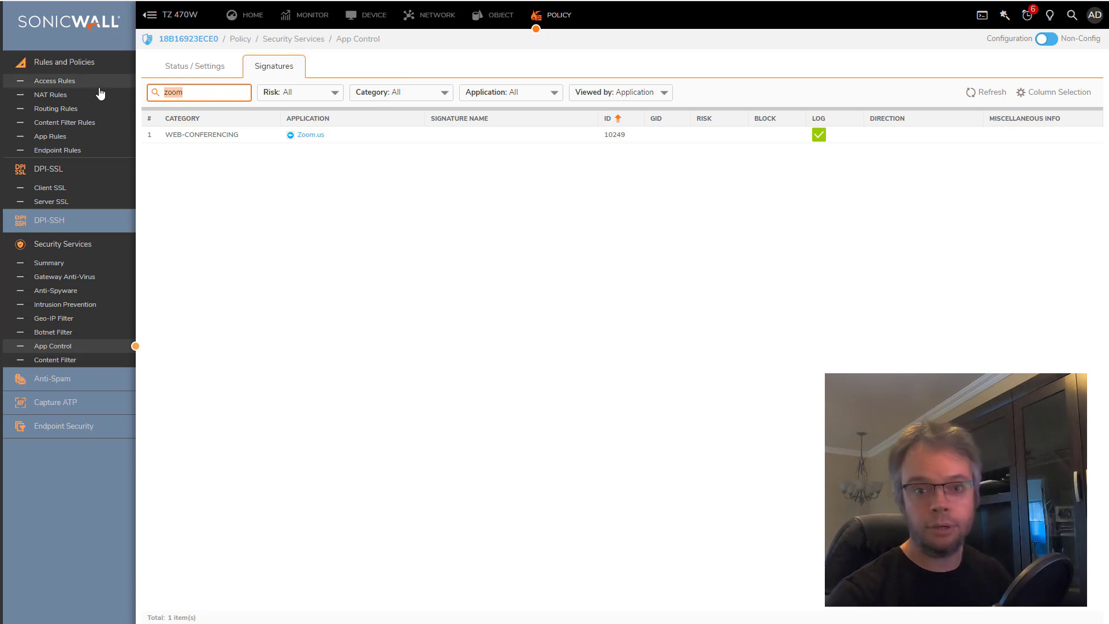
pyautogui.write('ring')
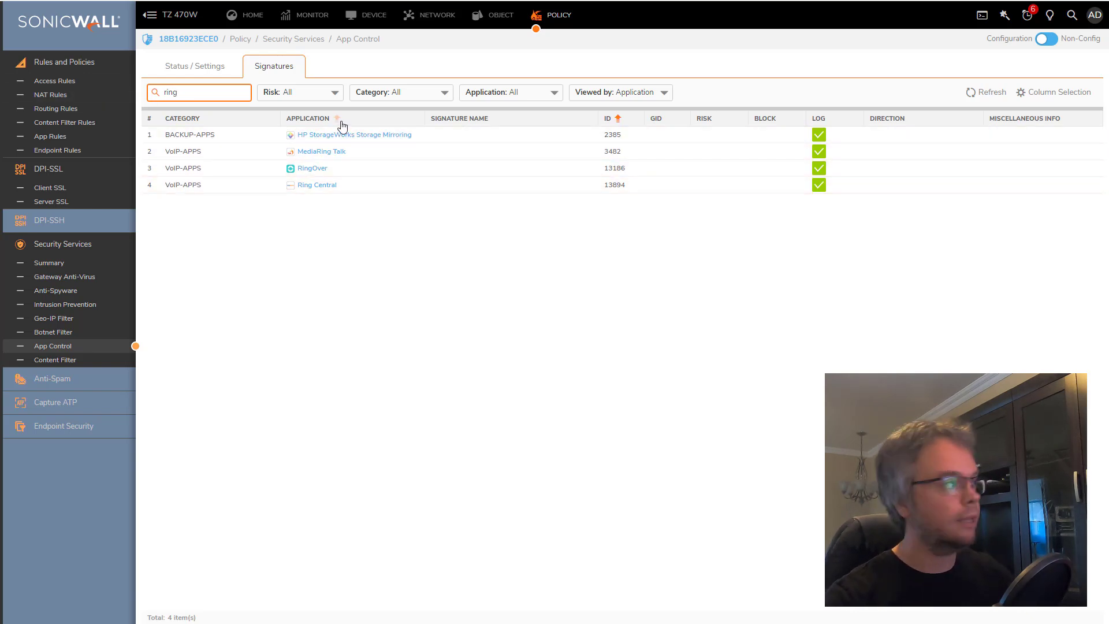
# Filter the applications to the P2P category and clear the search text.
pyautogui.click(430, 96)
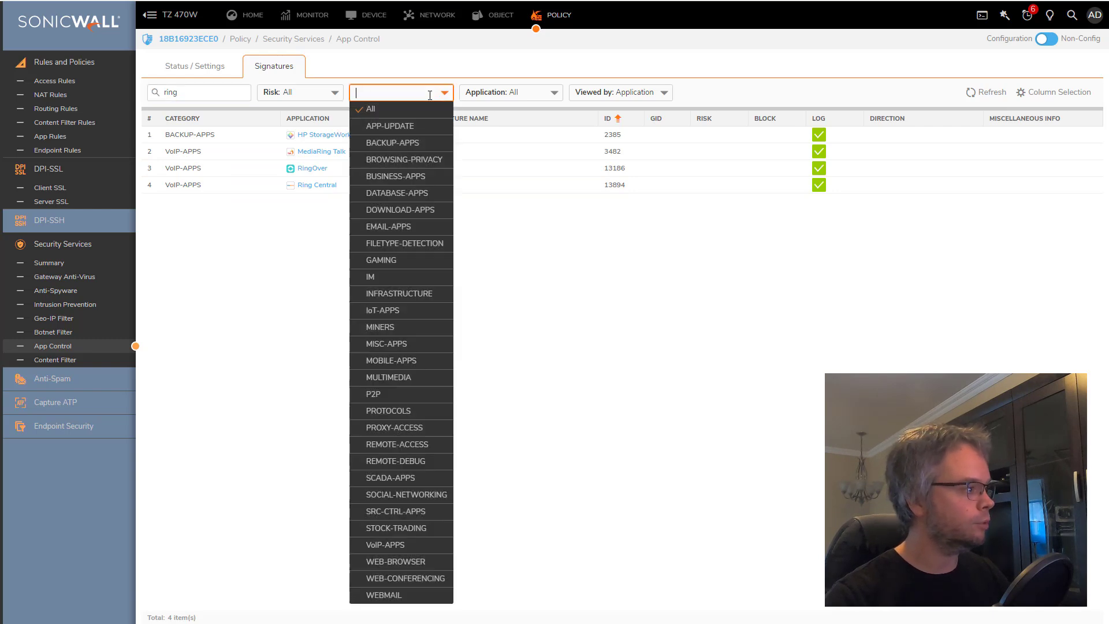
pyautogui.click(410, 394)
pyautogui.doubleClick(173, 92)
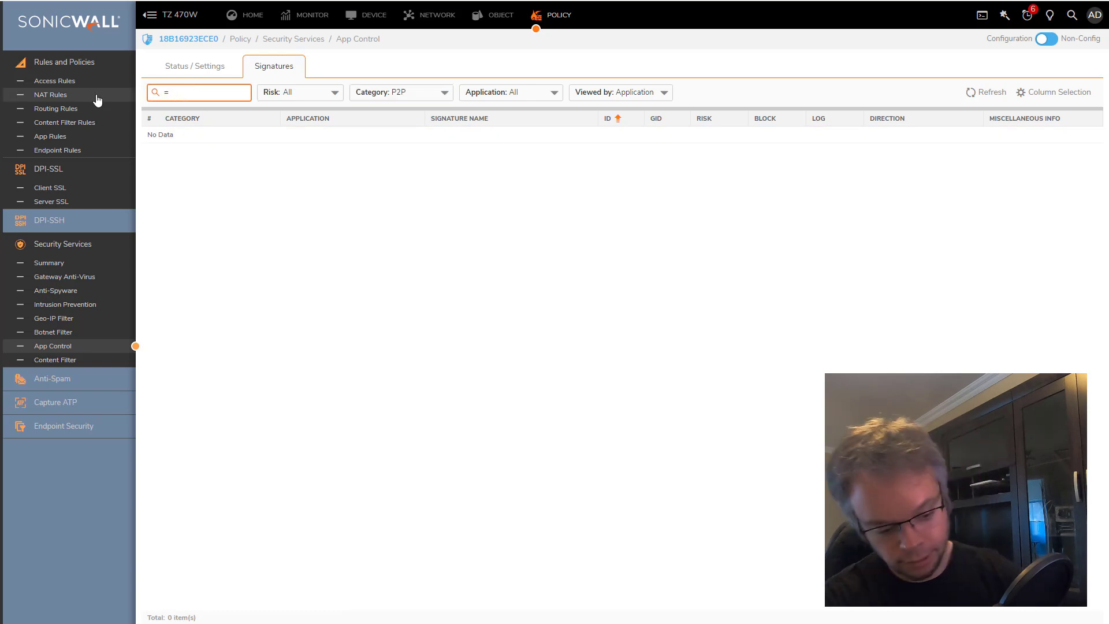
pyautogui.press('BackSpace')
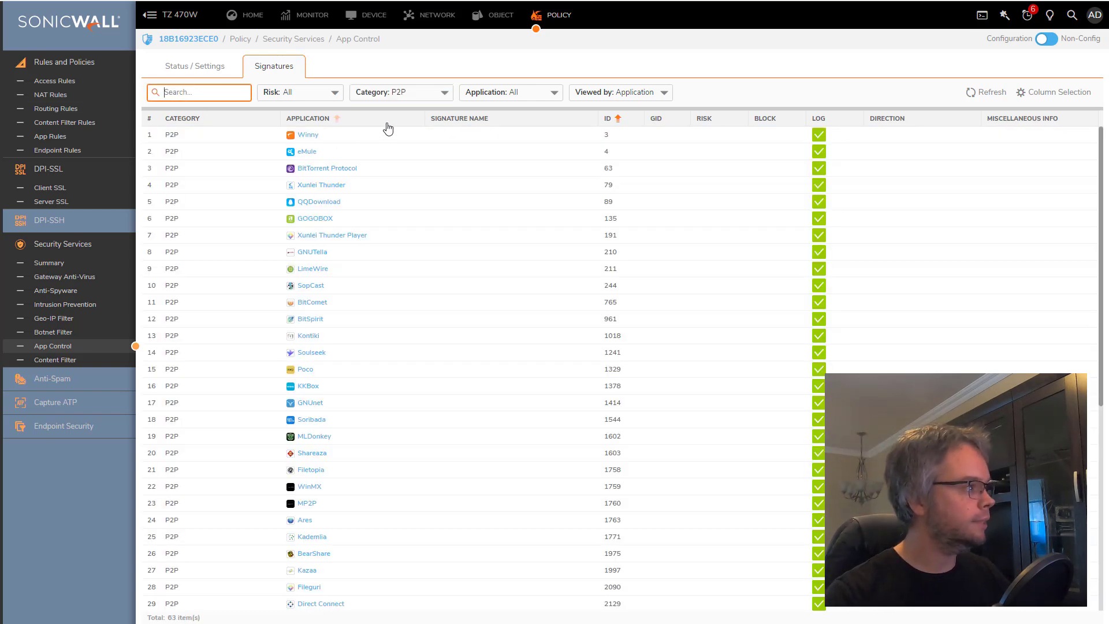
# Examine the list of P2P applications, including eMule and LimeWire, through to its last entry.
pyautogui.moveTo(366, 154); pyautogui.dragTo(284, 155)
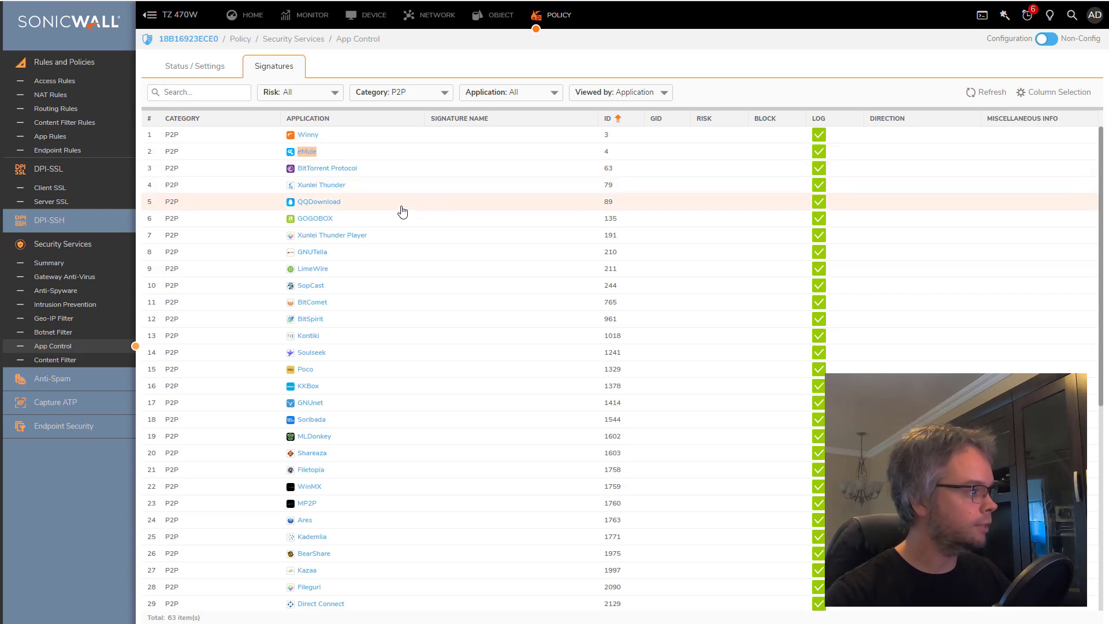
pyautogui.moveTo(302, 270); pyautogui.dragTo(396, 282)
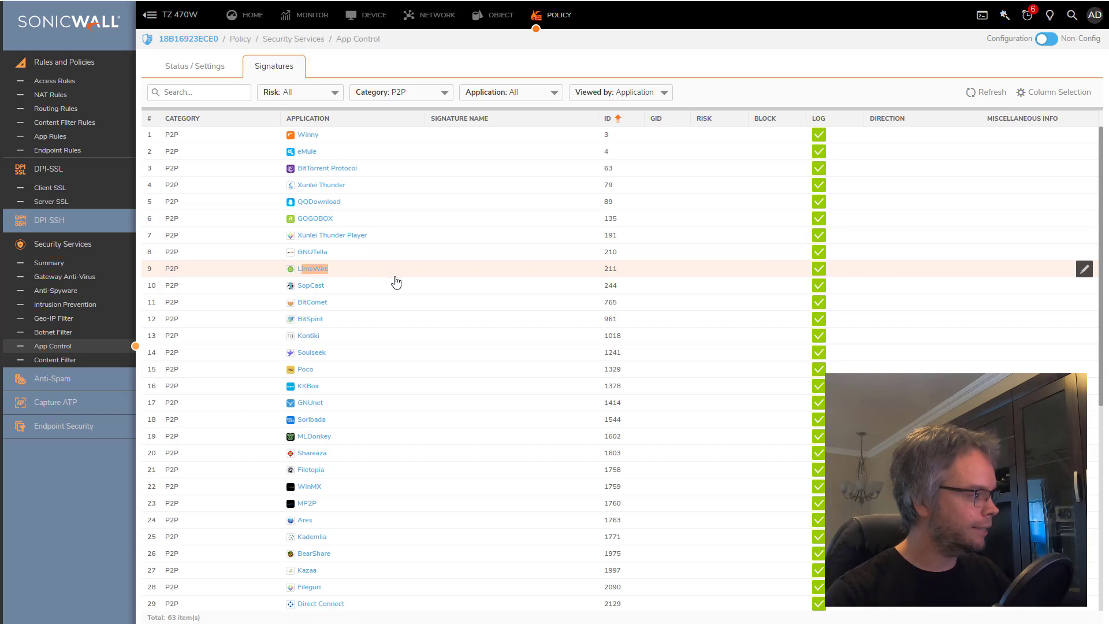
pyautogui.scroll(-5, 397, 282)
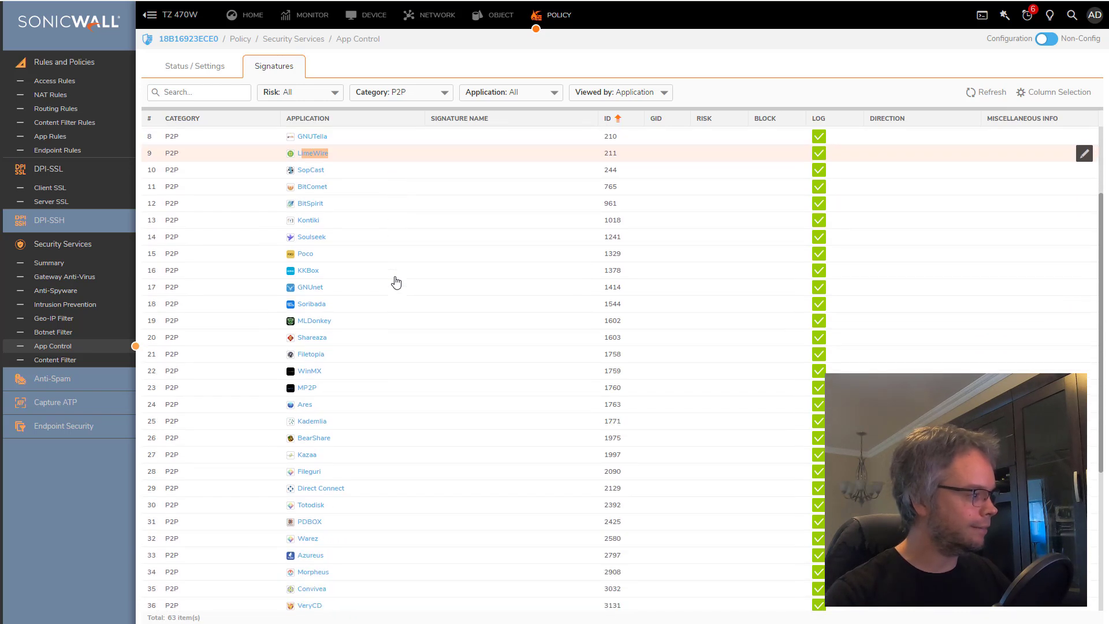
pyautogui.scroll(-5, 396, 282)
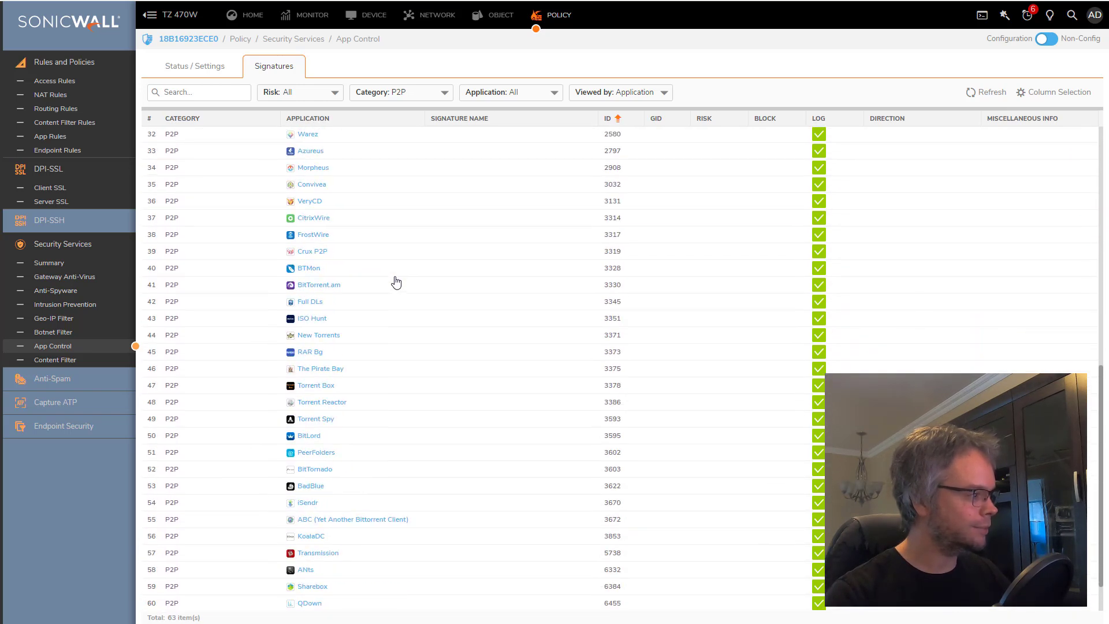
pyautogui.scroll(-1, 397, 282)
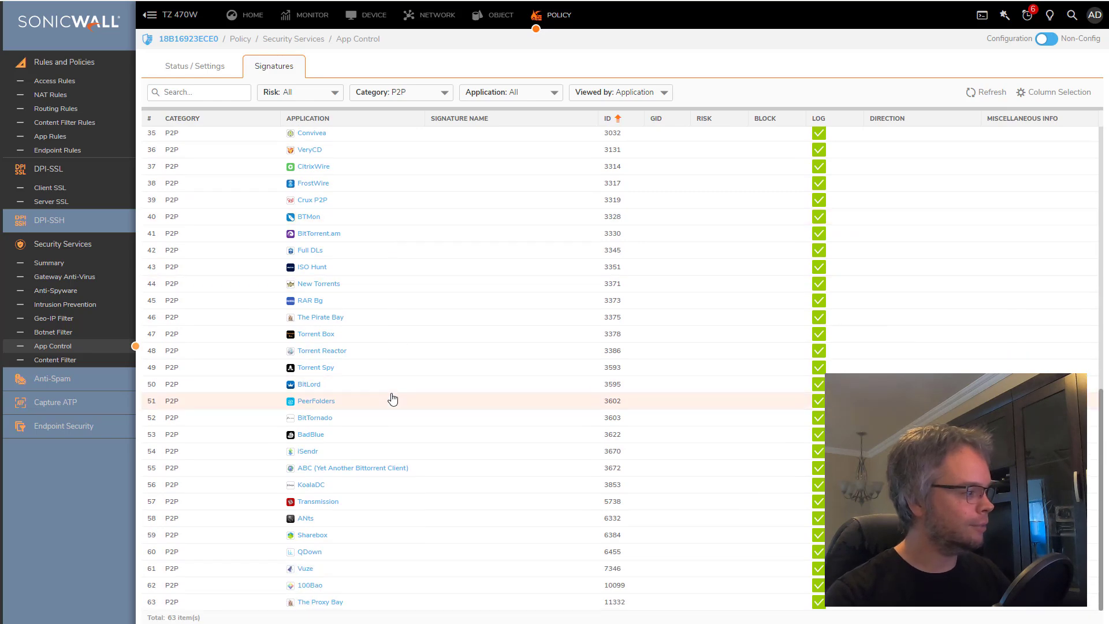
pyautogui.scroll(8, 395, 400)
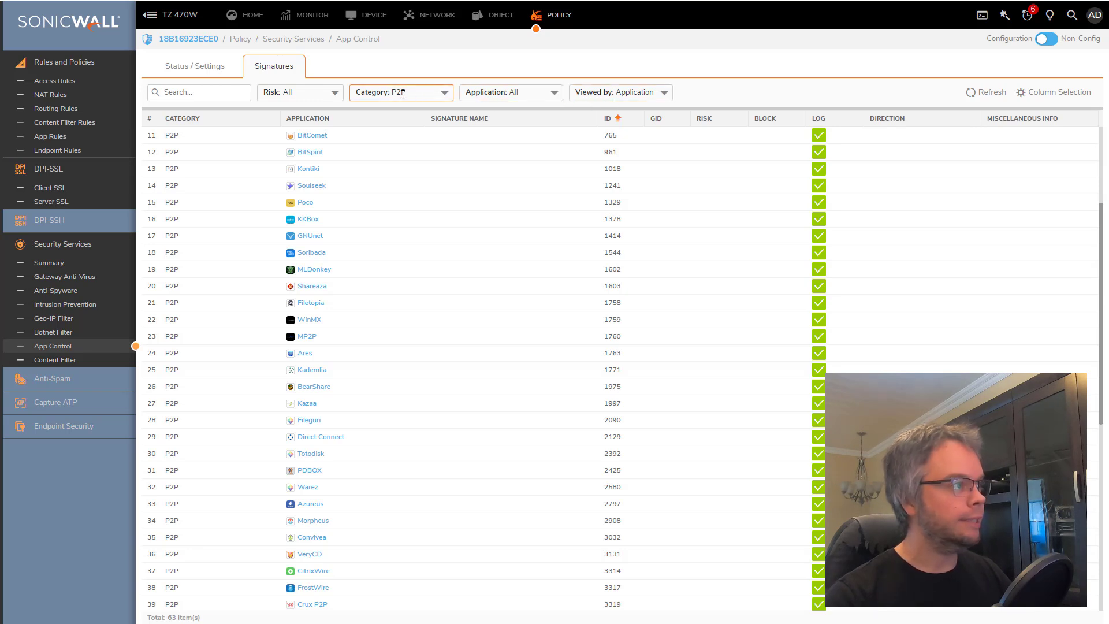
# Keep the view by application, reset the category filter to All and search for "youtube".
pyautogui.click(643, 93)
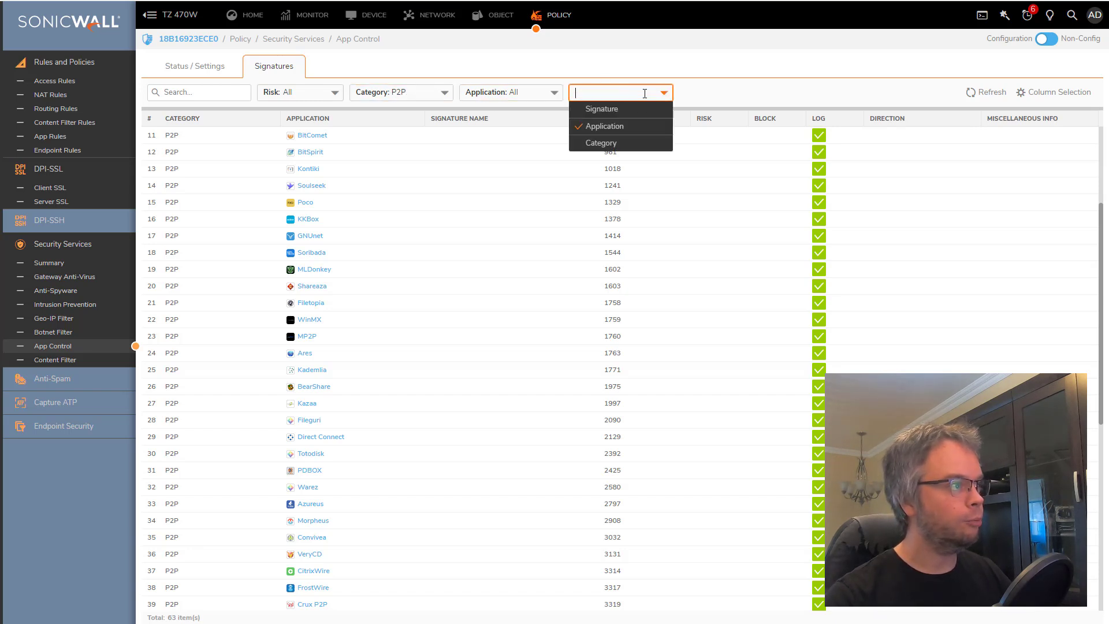
pyautogui.click(605, 126)
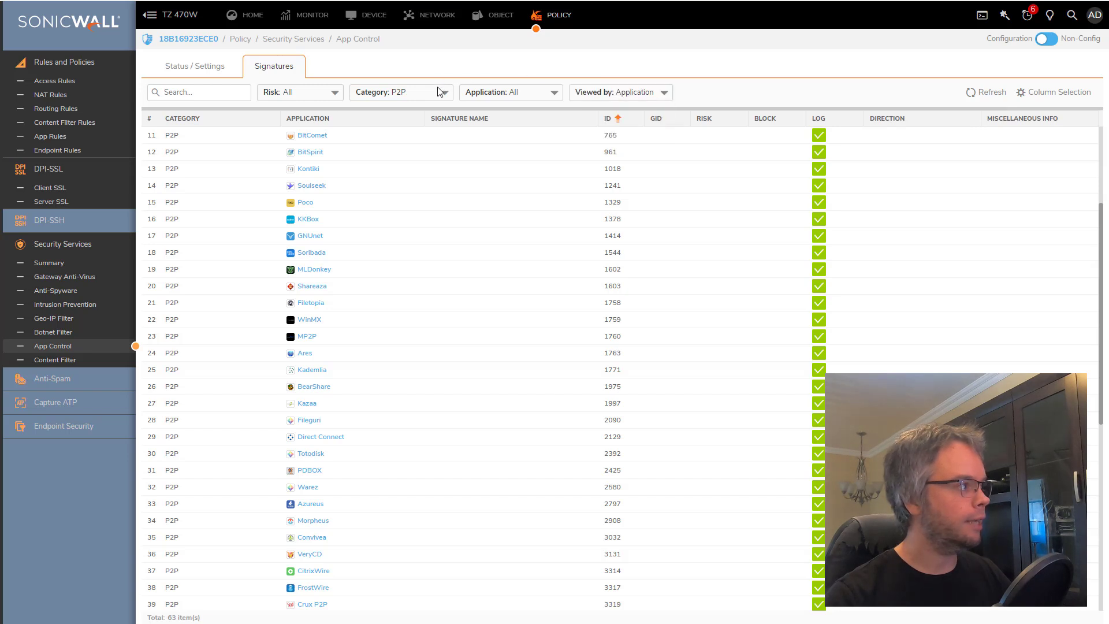
pyautogui.click(445, 93)
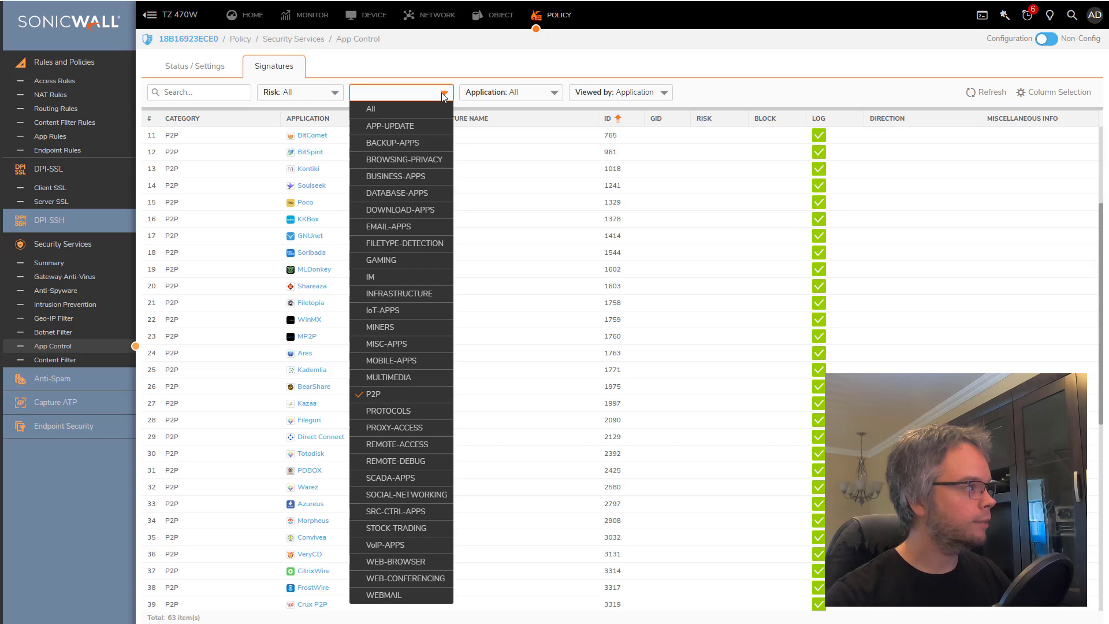
pyautogui.click(416, 109)
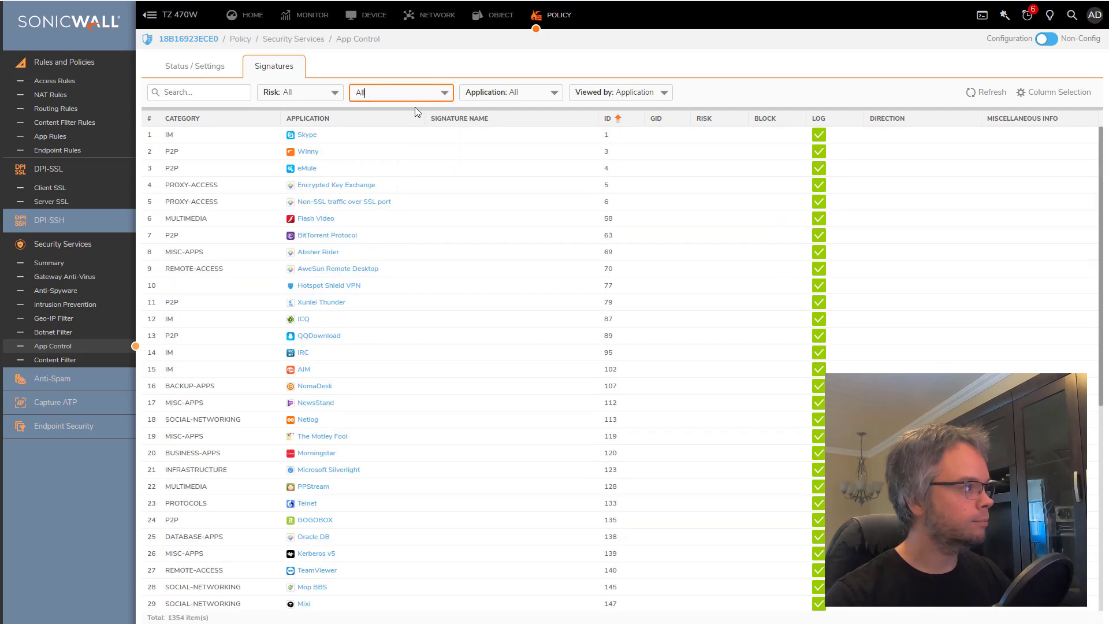
pyautogui.click(187, 94)
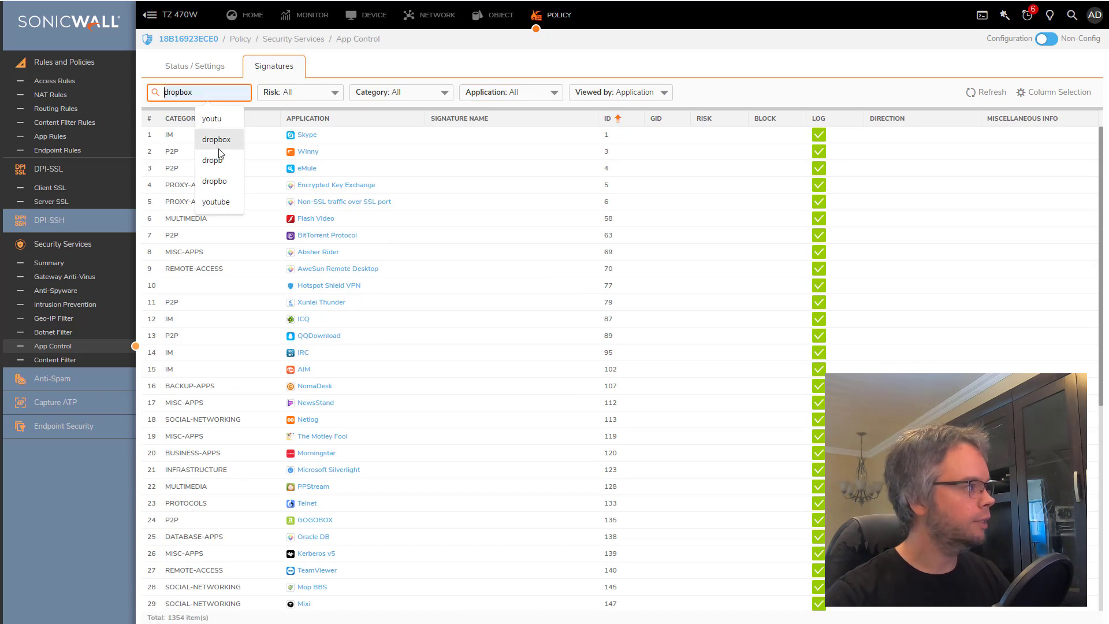
pyautogui.click(225, 203)
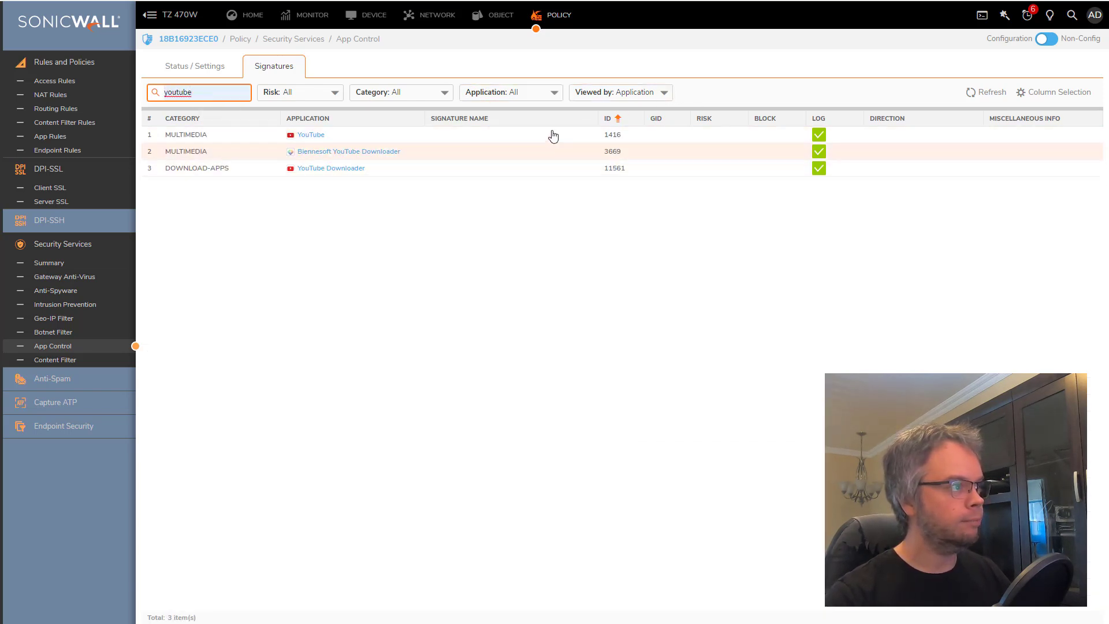
# View the YouTube results by signature and examine the App Feature (Video Upload) 2 entry.
pyautogui.click(668, 100)
pyautogui.click(656, 108)
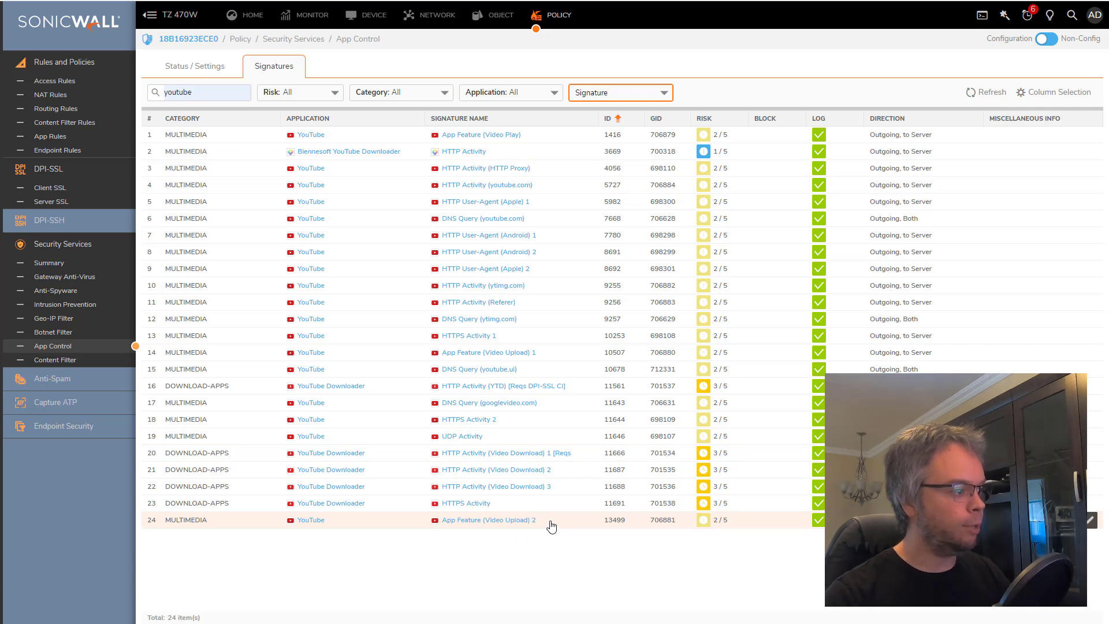
pyautogui.moveTo(551, 523); pyautogui.dragTo(482, 526)
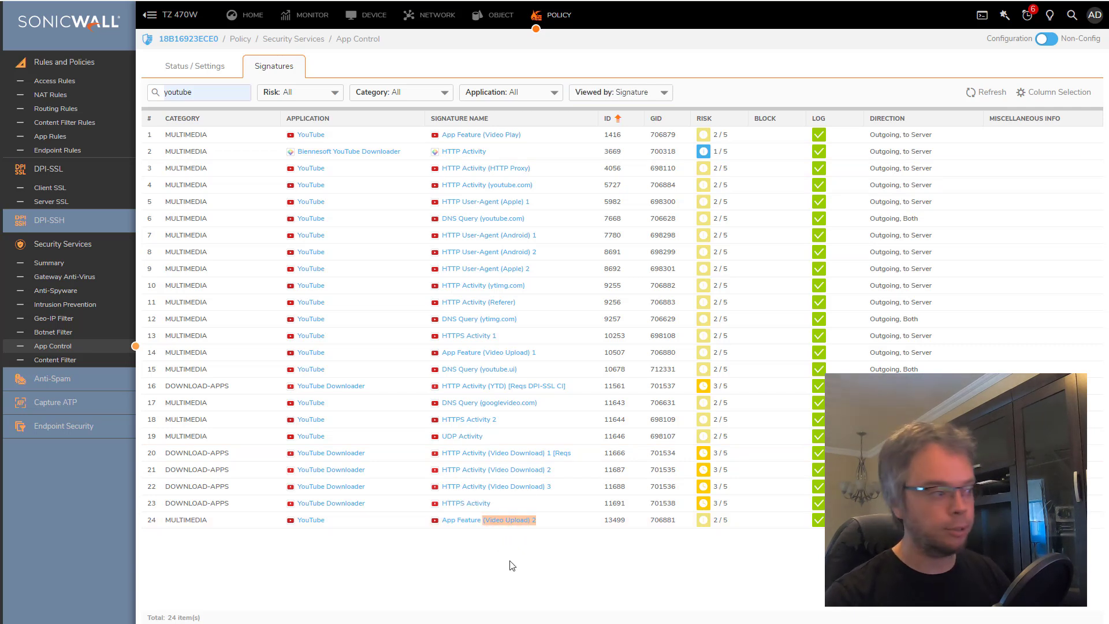
pyautogui.click(526, 555)
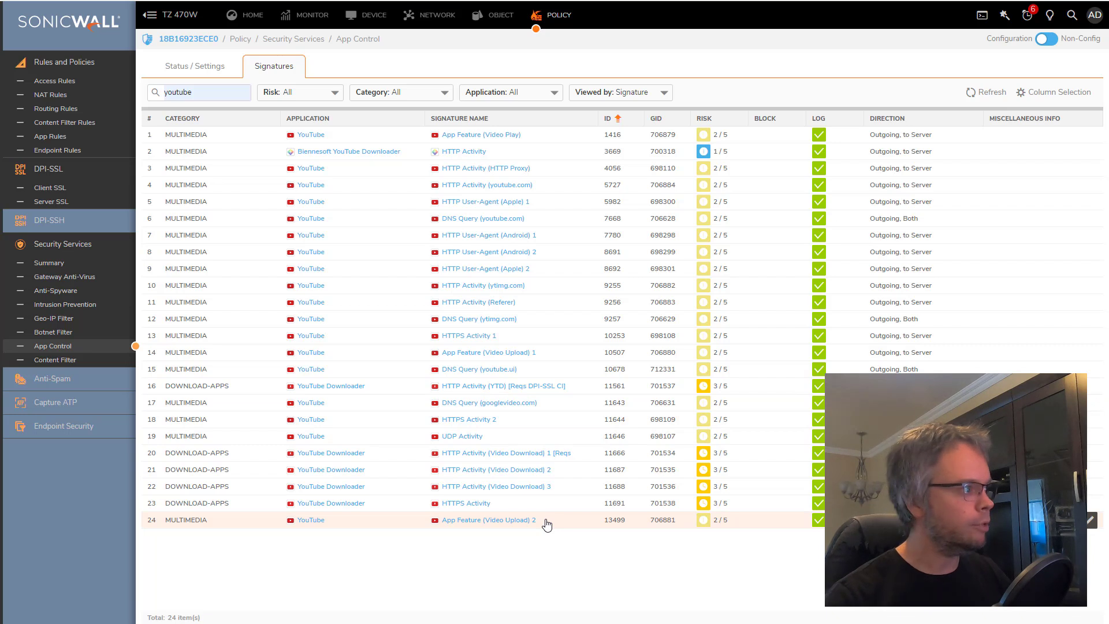
pyautogui.moveTo(546, 524); pyautogui.dragTo(434, 515)
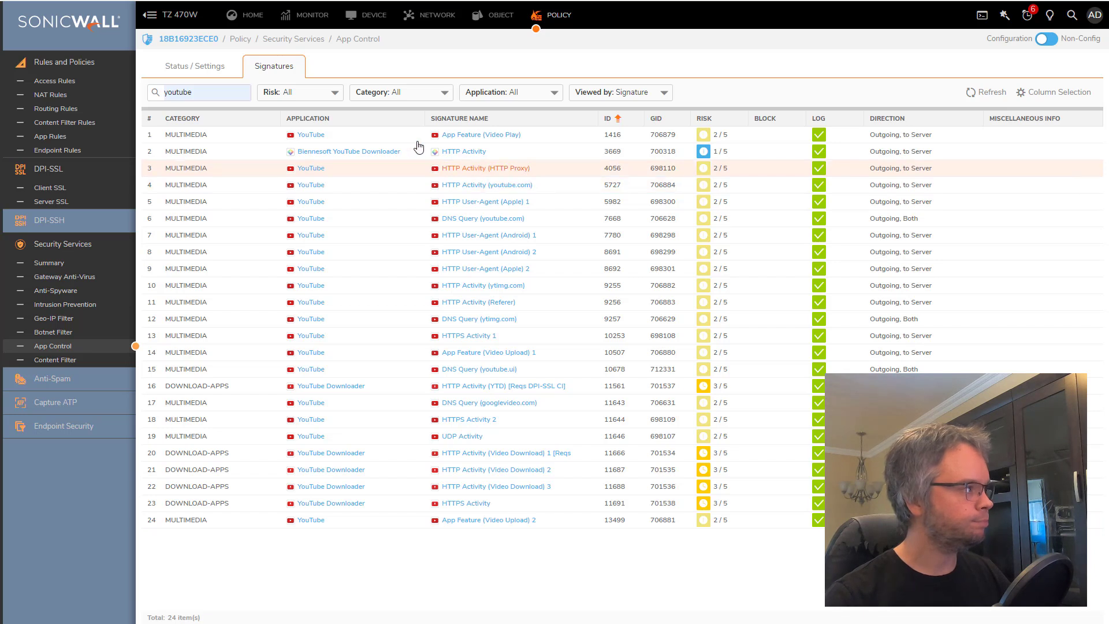
# Switch the signature list to the view by application and search for "dropbox".
pyautogui.click(663, 92)
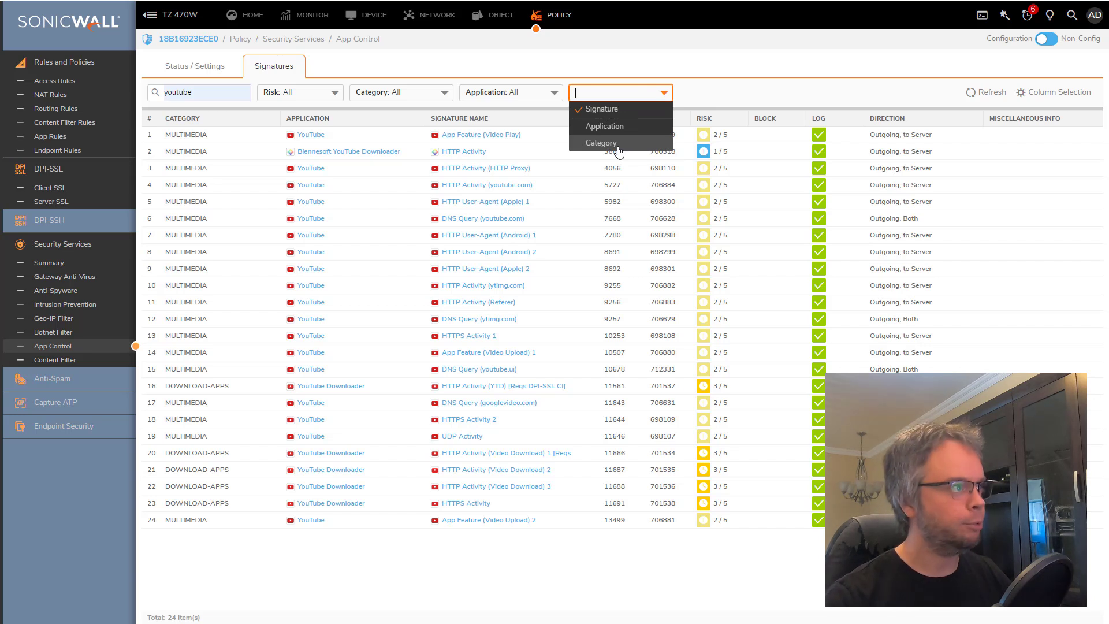
pyautogui.click(635, 117)
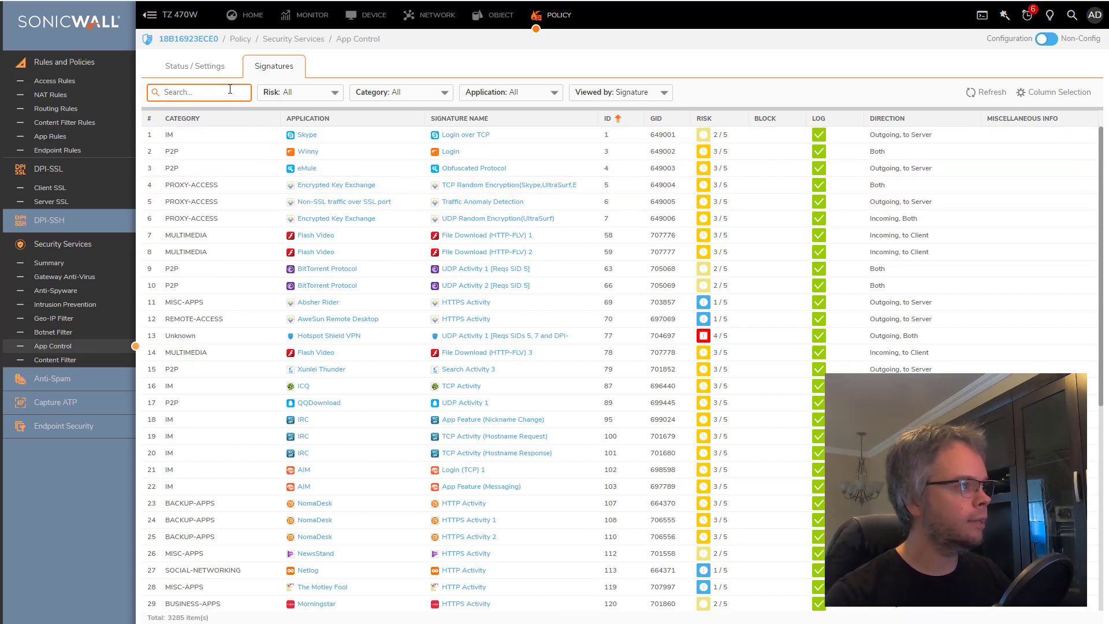
pyautogui.click(591, 94)
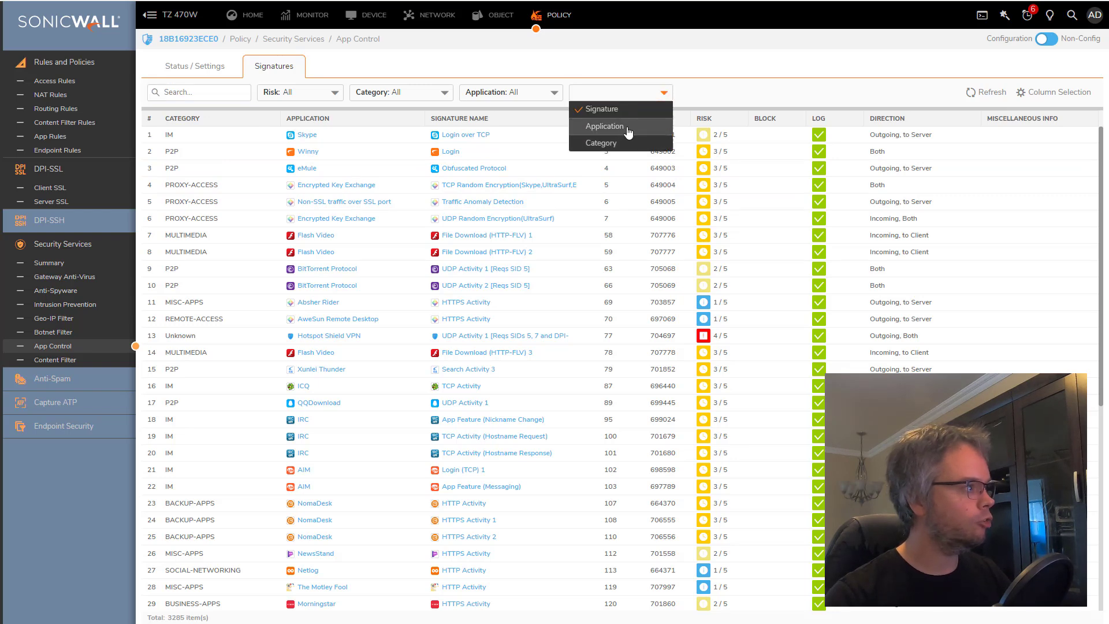
pyautogui.click(628, 131)
pyautogui.click(226, 94)
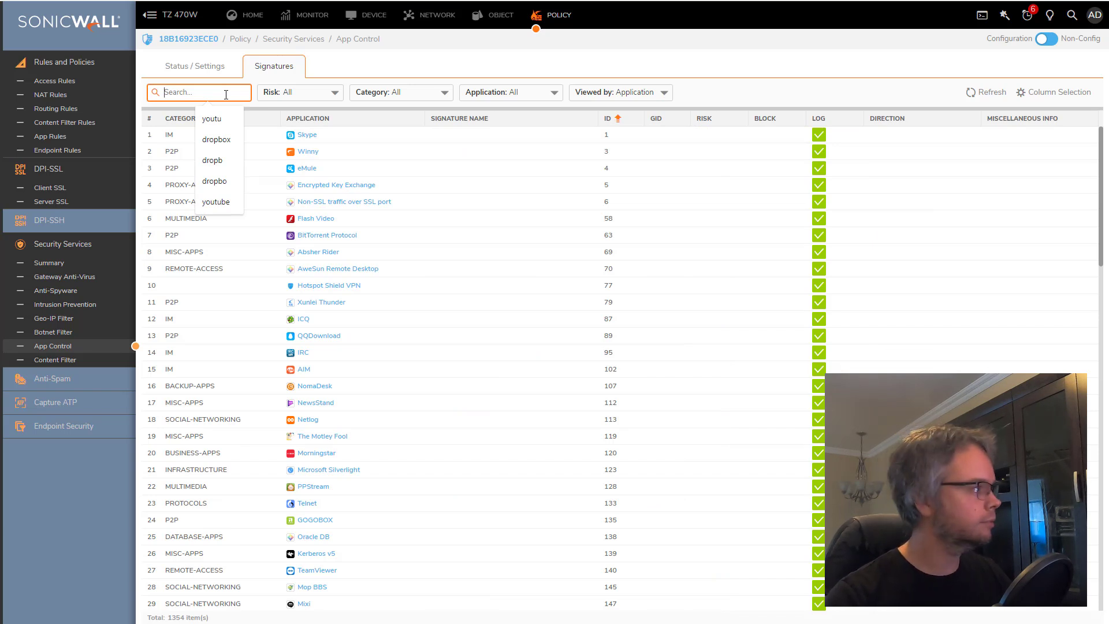
pyautogui.click(216, 140)
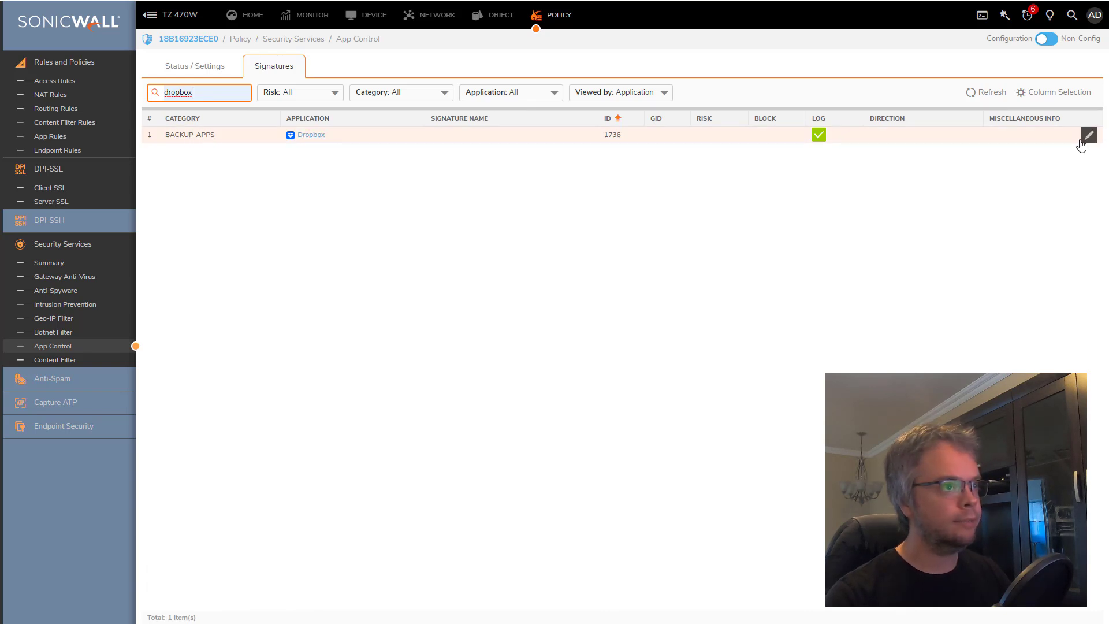
# Open the Dropbox app settings, set Block to Enable and review the user, IP address range and schedule options.
pyautogui.click(1088, 136)
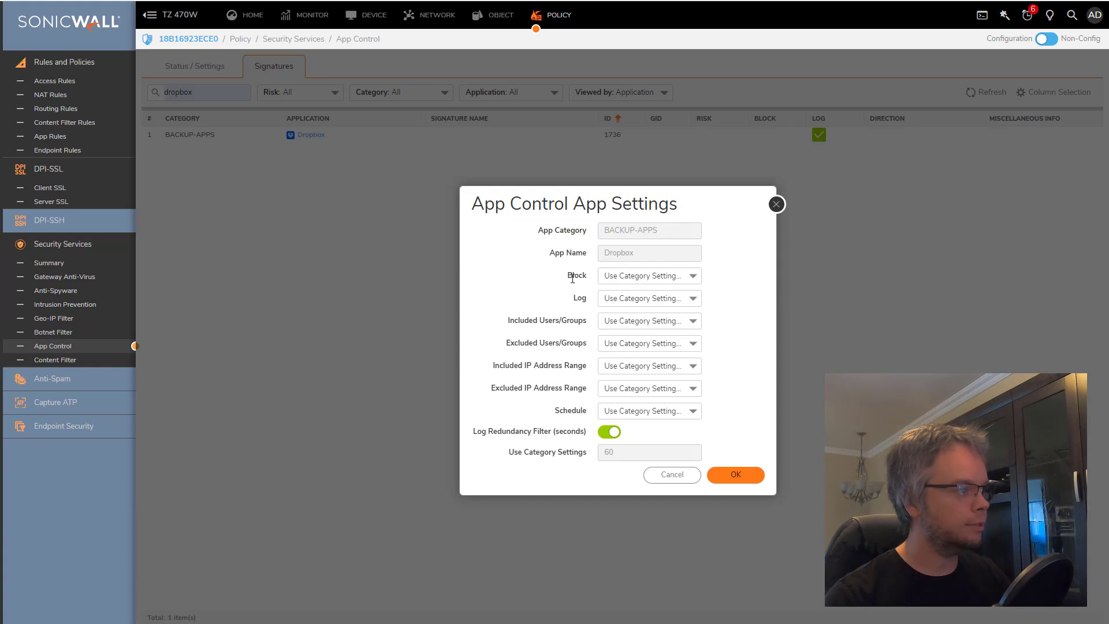
pyautogui.click(653, 278)
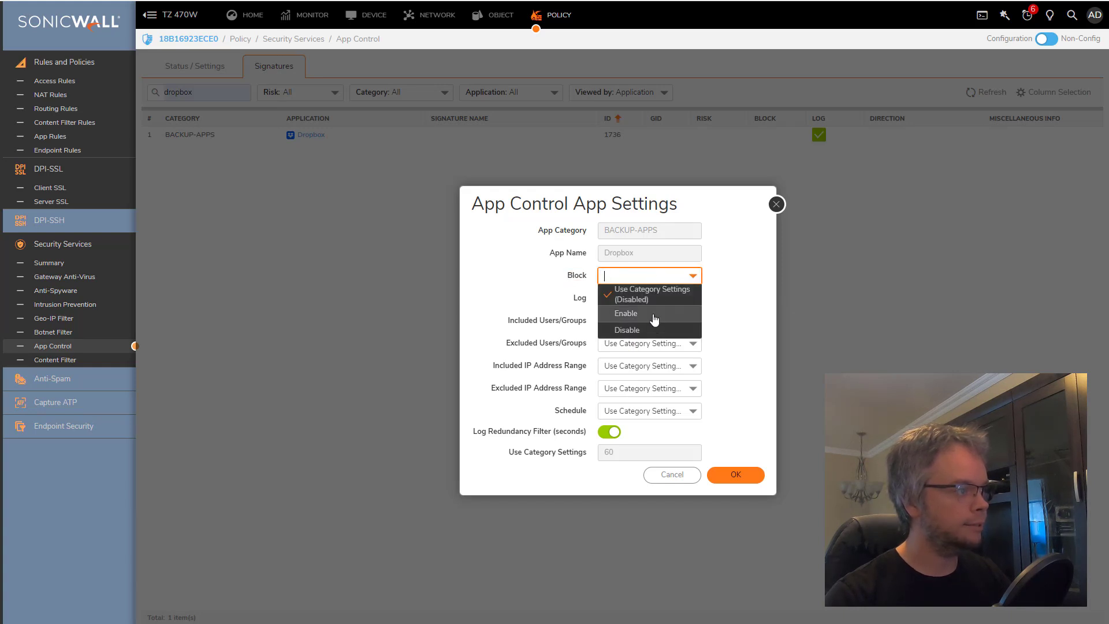
pyautogui.click(656, 318)
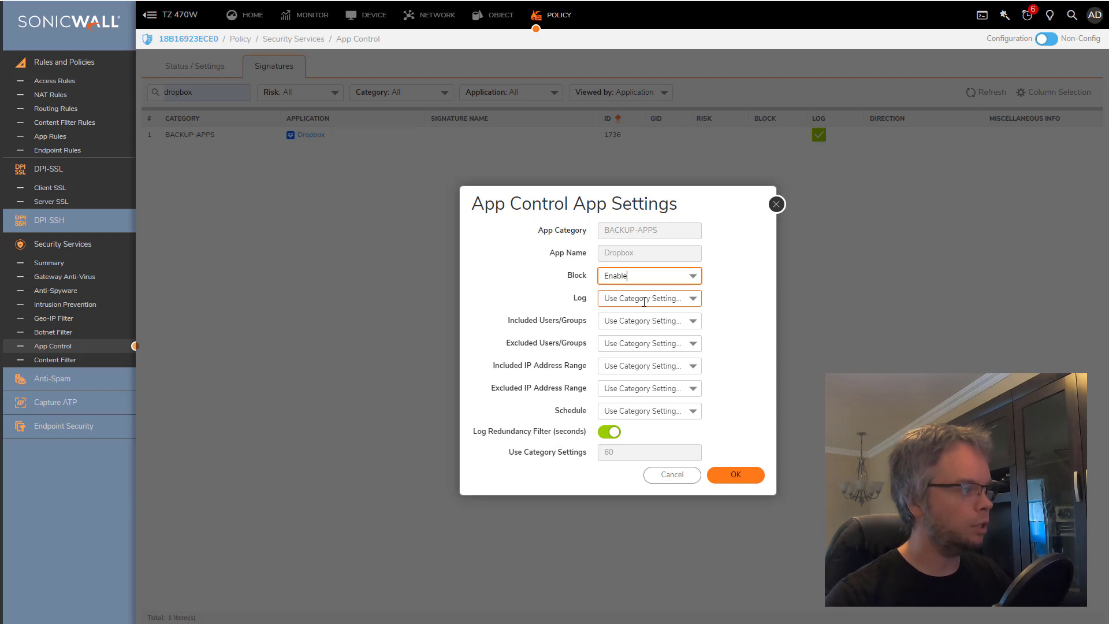
pyautogui.moveTo(511, 321); pyautogui.dragTo(576, 319)
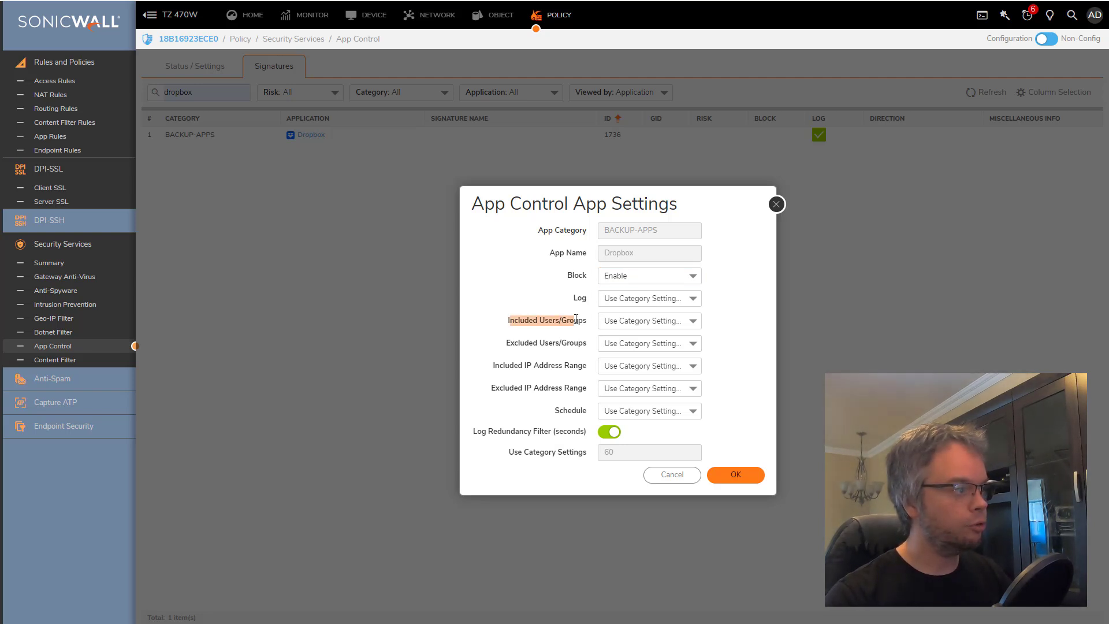
pyautogui.moveTo(515, 344); pyautogui.dragTo(573, 345)
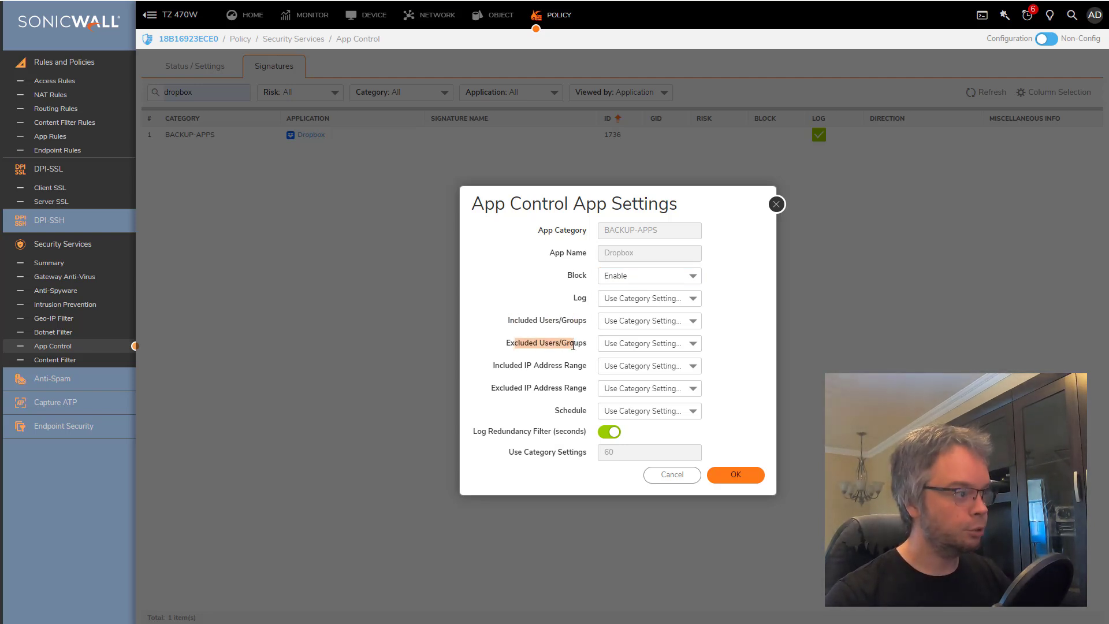
pyautogui.moveTo(505, 366); pyautogui.dragTo(572, 411)
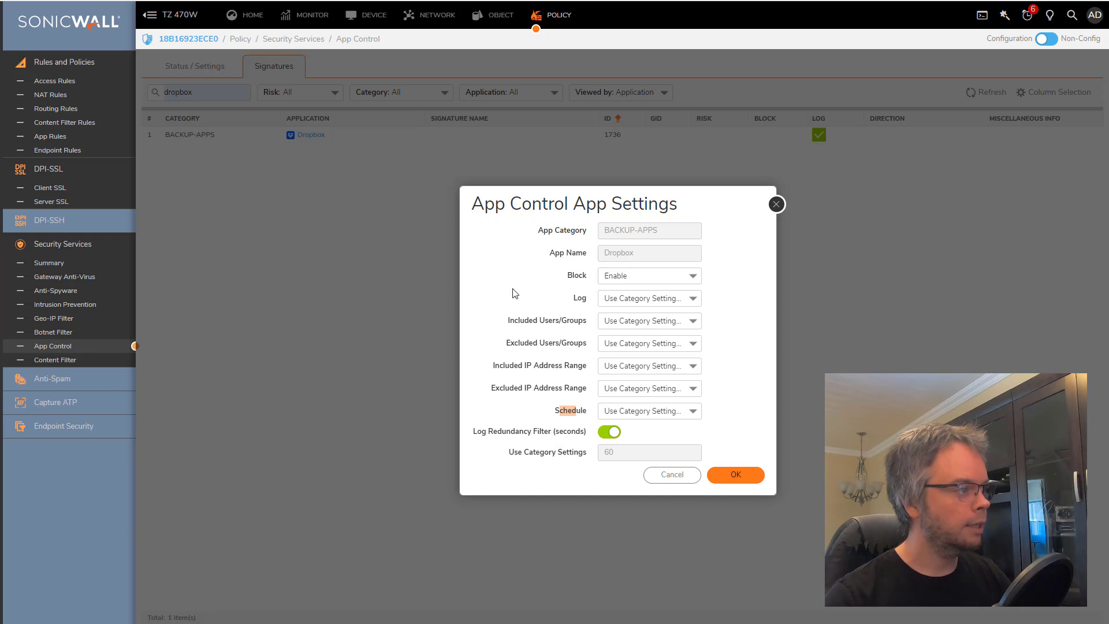
pyautogui.doubleClick(576, 275)
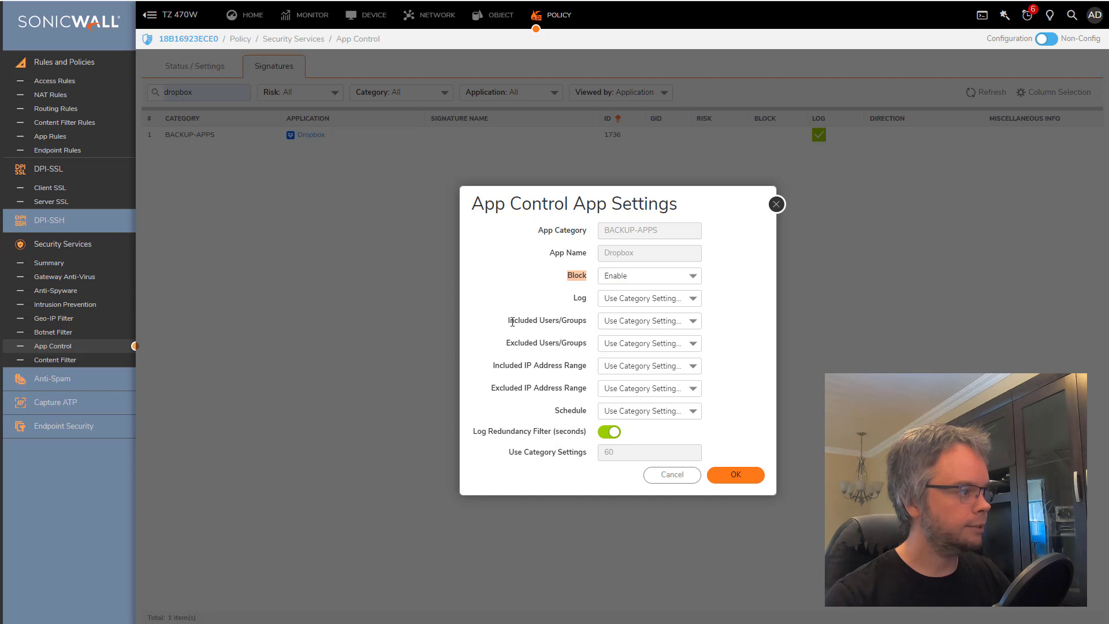
# Set the Dropbox rule's Included Users/Groups to MURDUSON\tech and save the app settings.
pyautogui.click(621, 320)
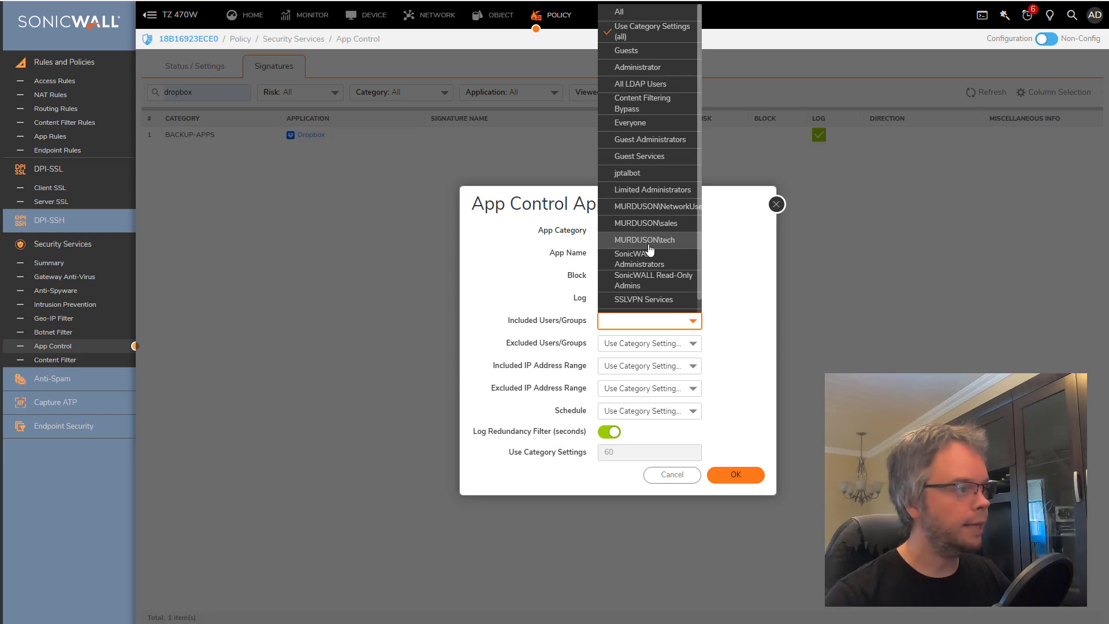
pyautogui.click(649, 247)
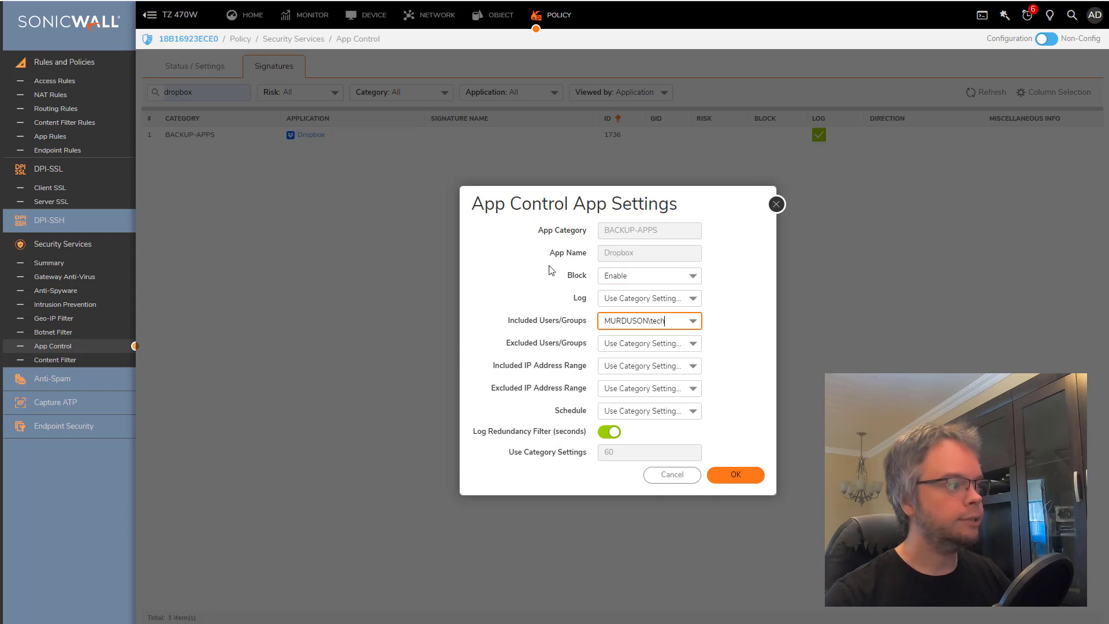
pyautogui.click(692, 321)
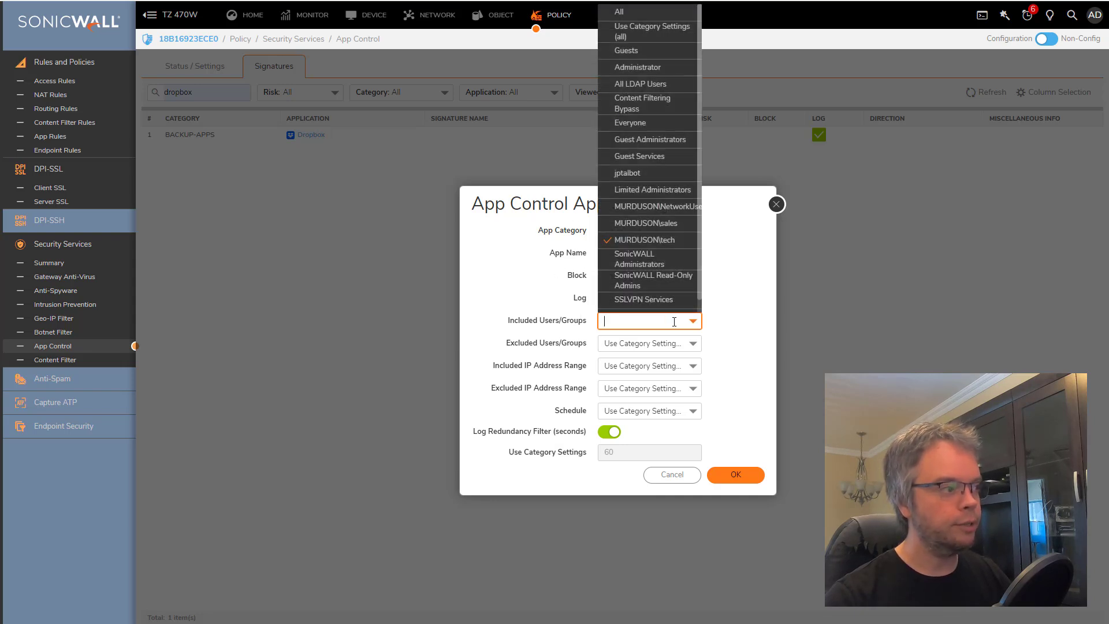
pyautogui.click(727, 327)
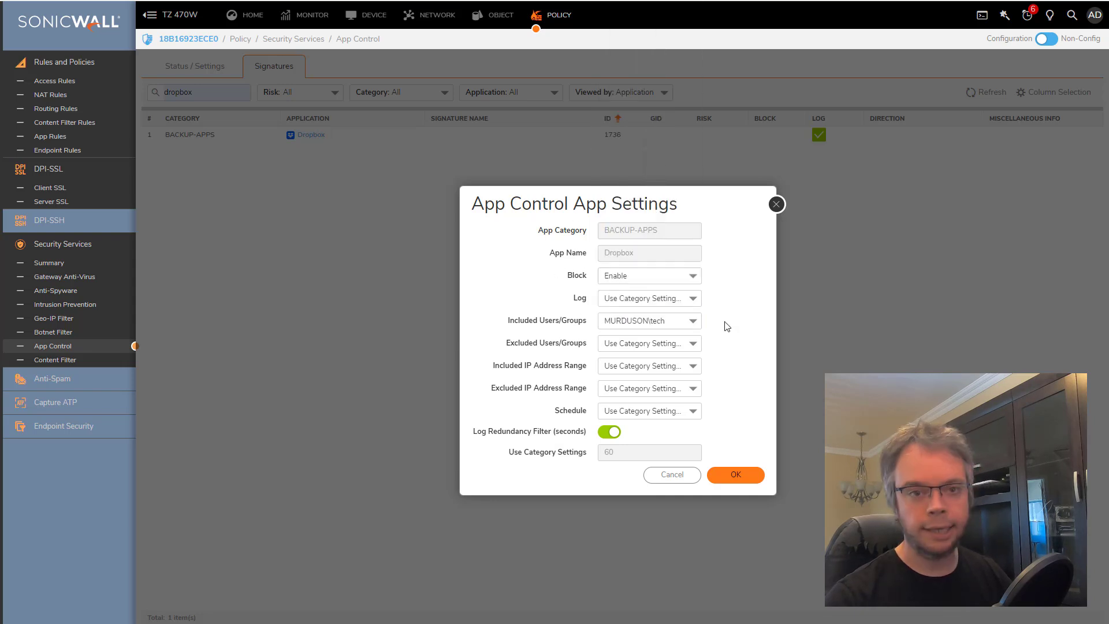
pyautogui.click(743, 475)
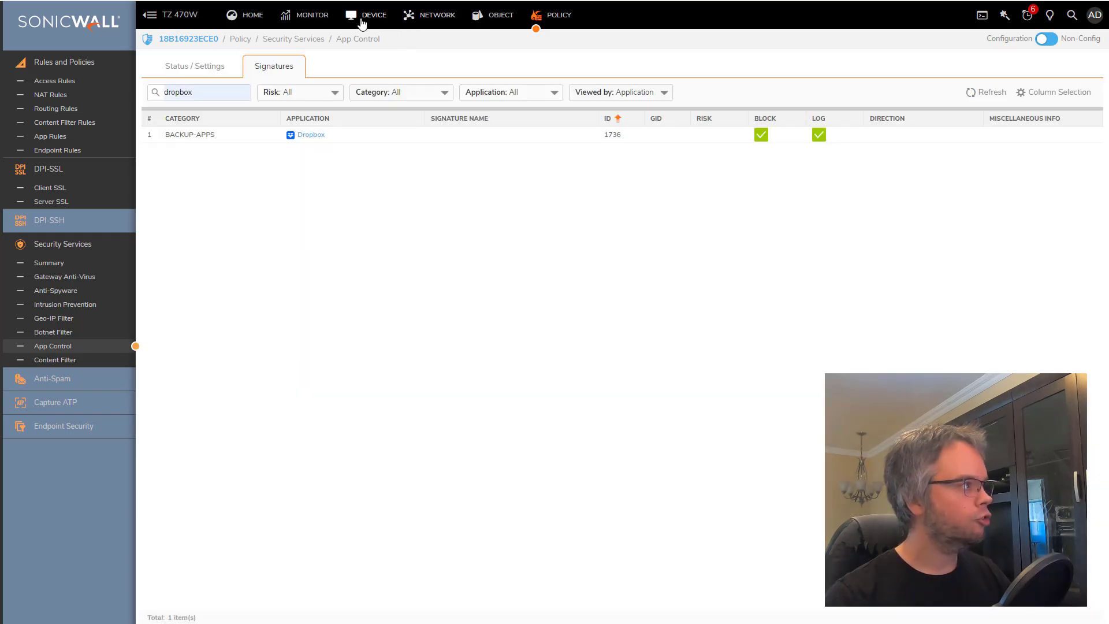
# Open the active users status and check the group membership of the user logged in through SSO.
pyautogui.click(371, 70)
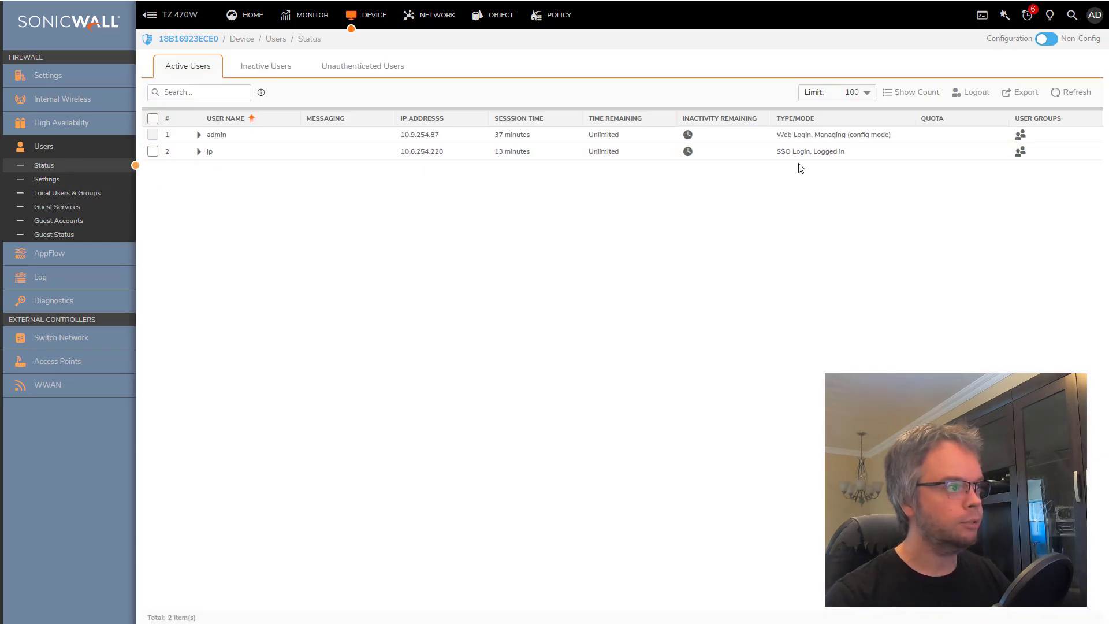
pyautogui.moveTo(1026, 158)
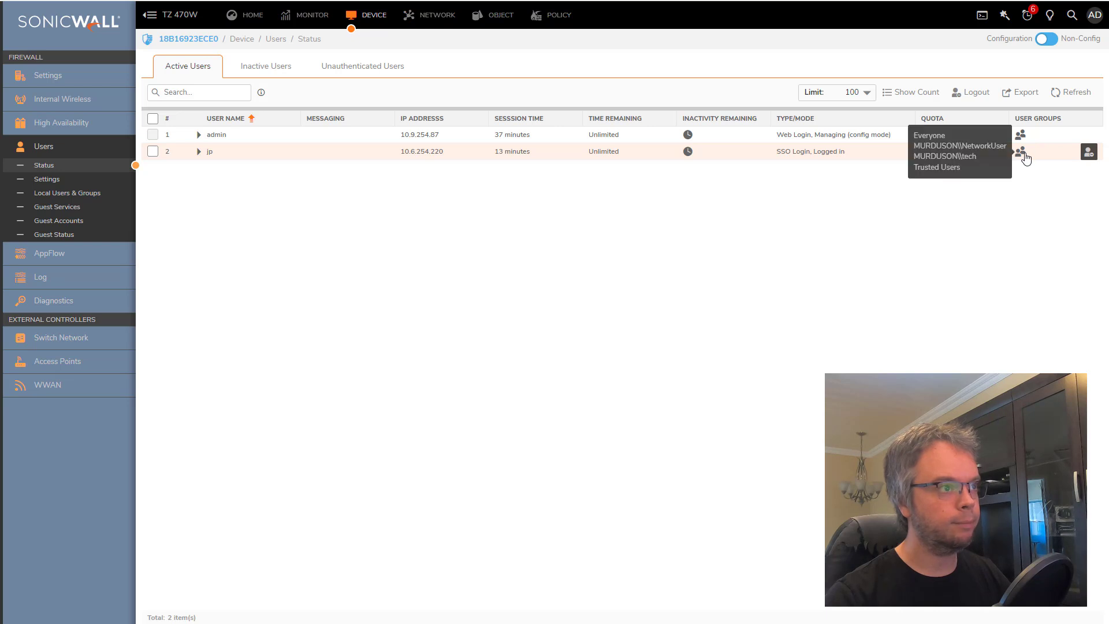
pyautogui.moveTo(931, 156); pyautogui.dragTo(985, 162)
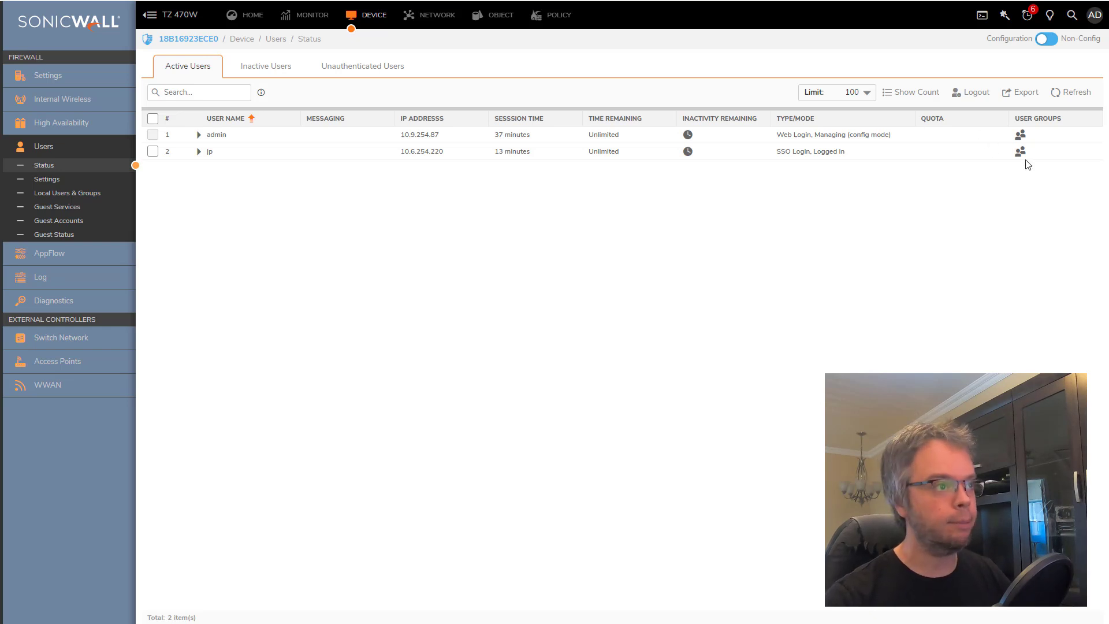
pyautogui.moveTo(1020, 152)
pyautogui.moveTo(919, 145); pyautogui.dragTo(949, 145)
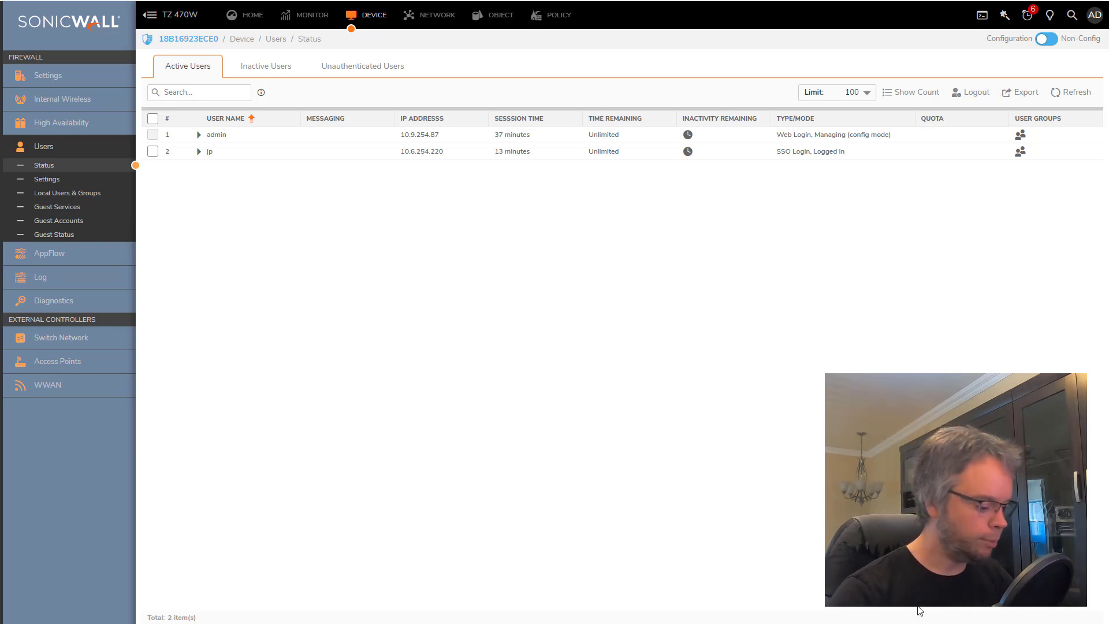
# Find the Dropbox app on the computer, open its local folder and select the ride video.
pyautogui.press('super')
pyautogui.write('dr')
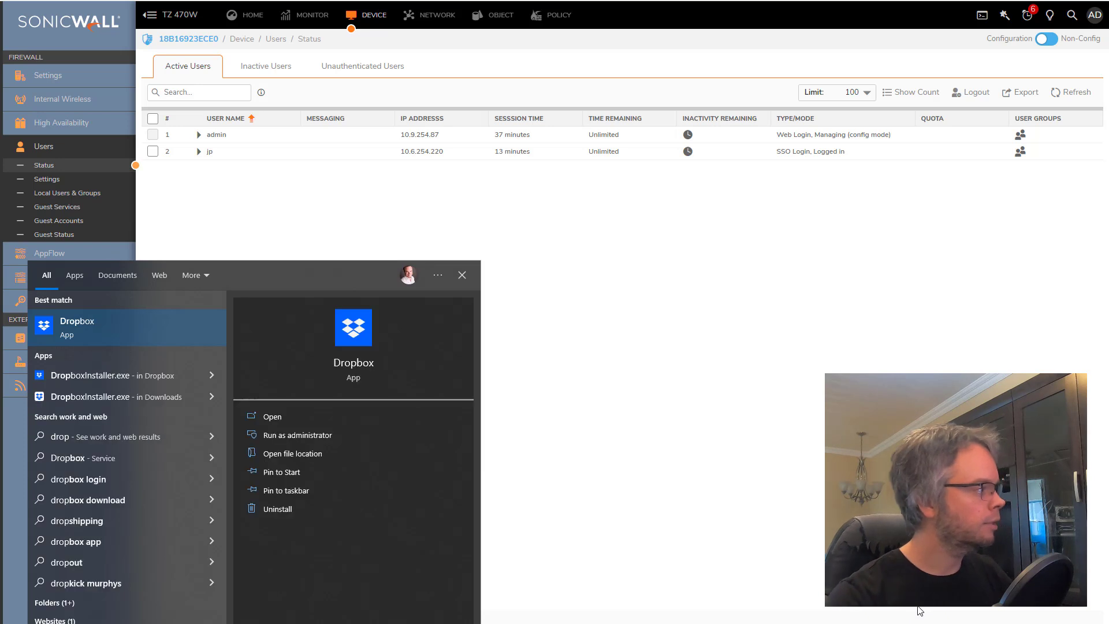
pyautogui.press('Escape')
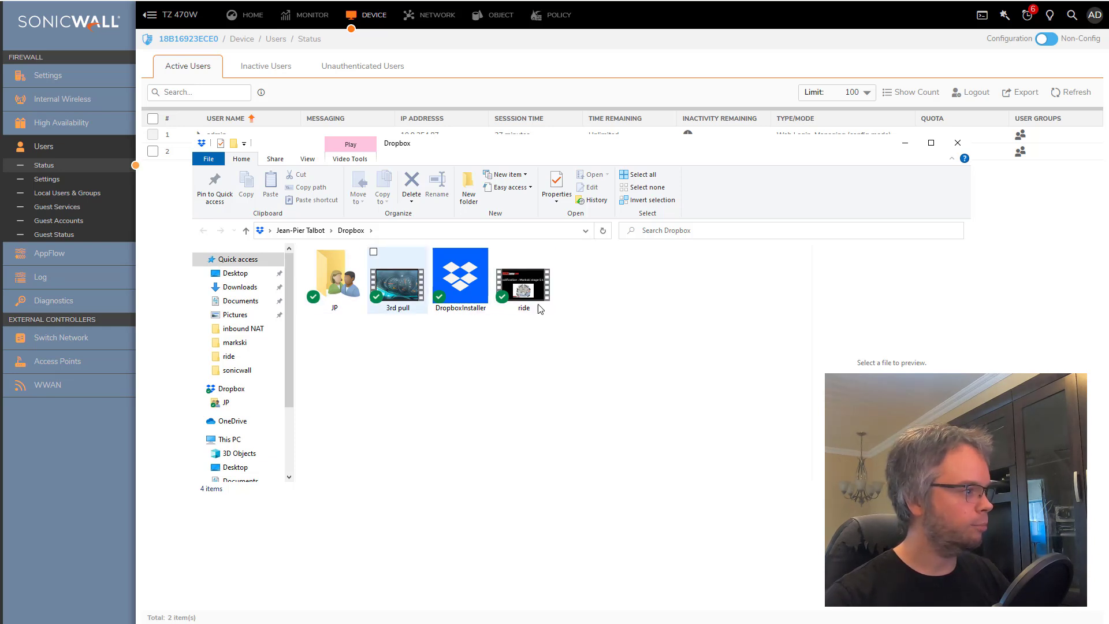
pyautogui.moveTo(531, 298); pyautogui.dragTo(236, 319)
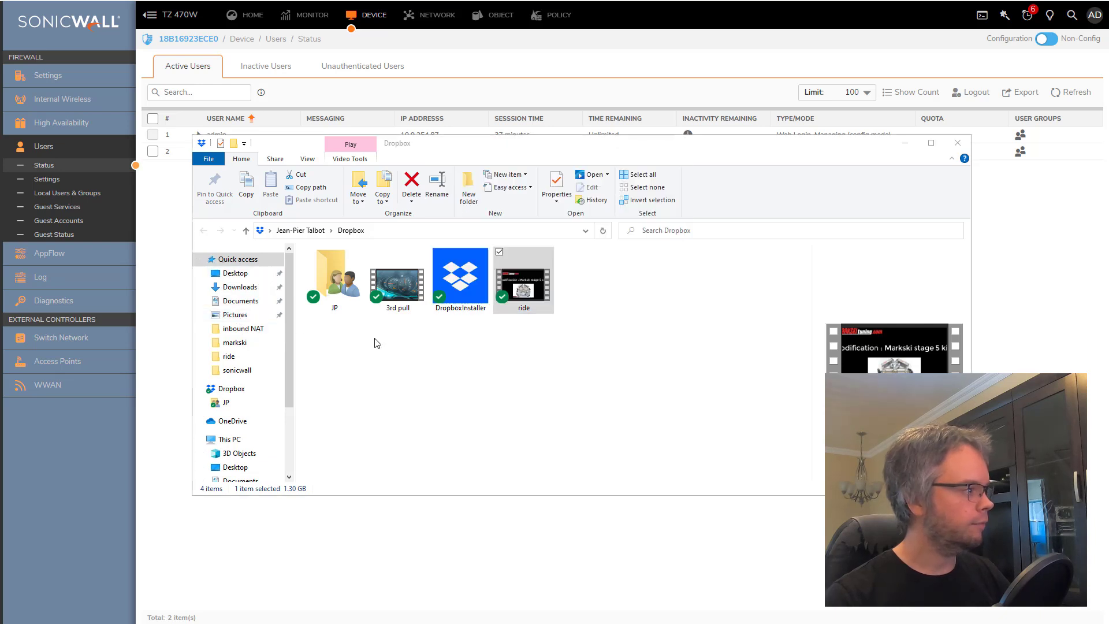
# Transfer SMAConnectAgent from Downloads to the Dropbox folder, check its sync status there and close the file window.
pyautogui.click(246, 287)
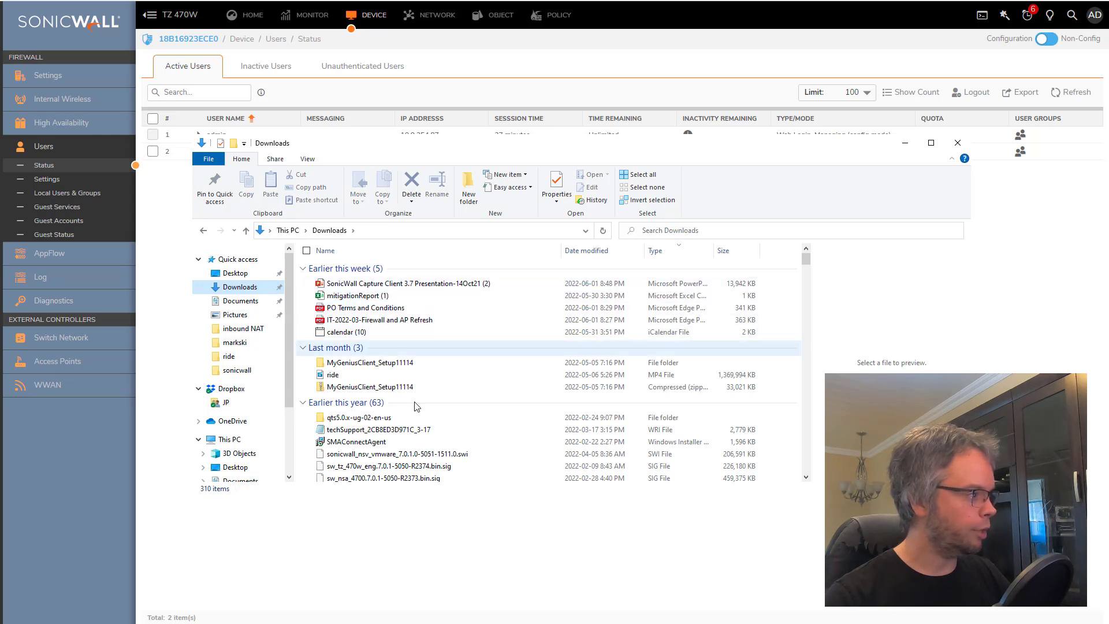
pyautogui.click(364, 442)
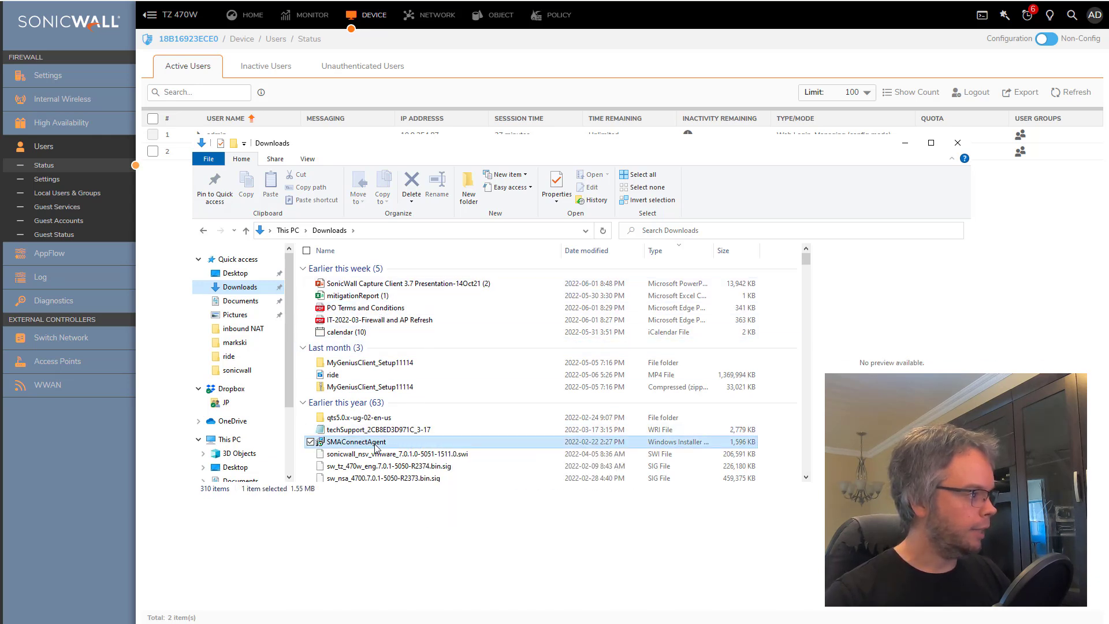
pyautogui.moveTo(376, 448); pyautogui.dragTo(230, 394)
pyautogui.click(231, 389)
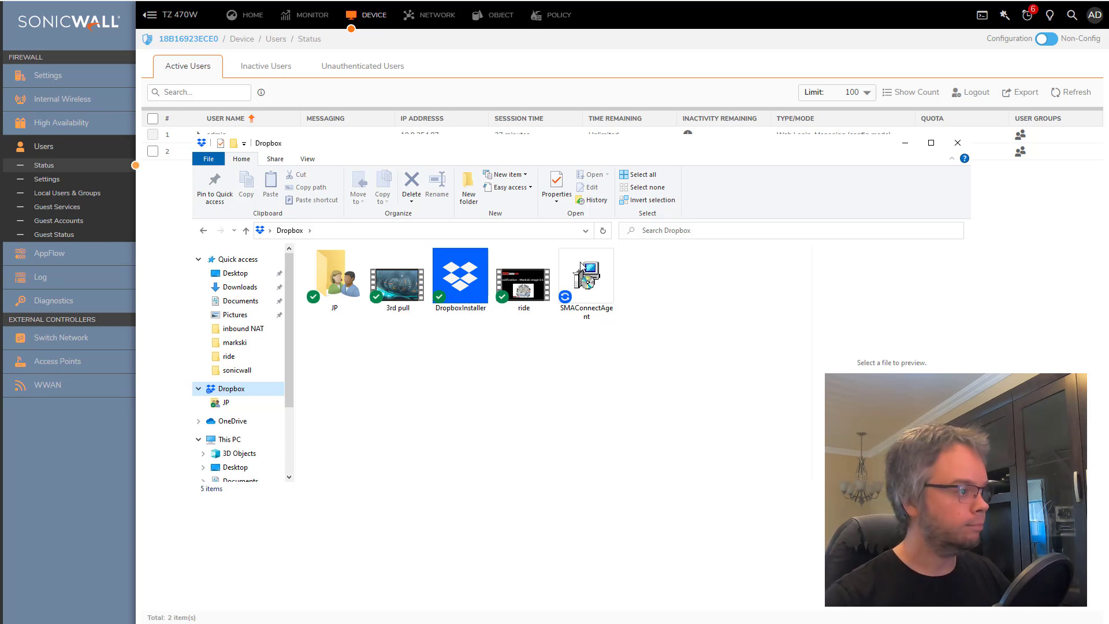
pyautogui.click(958, 143)
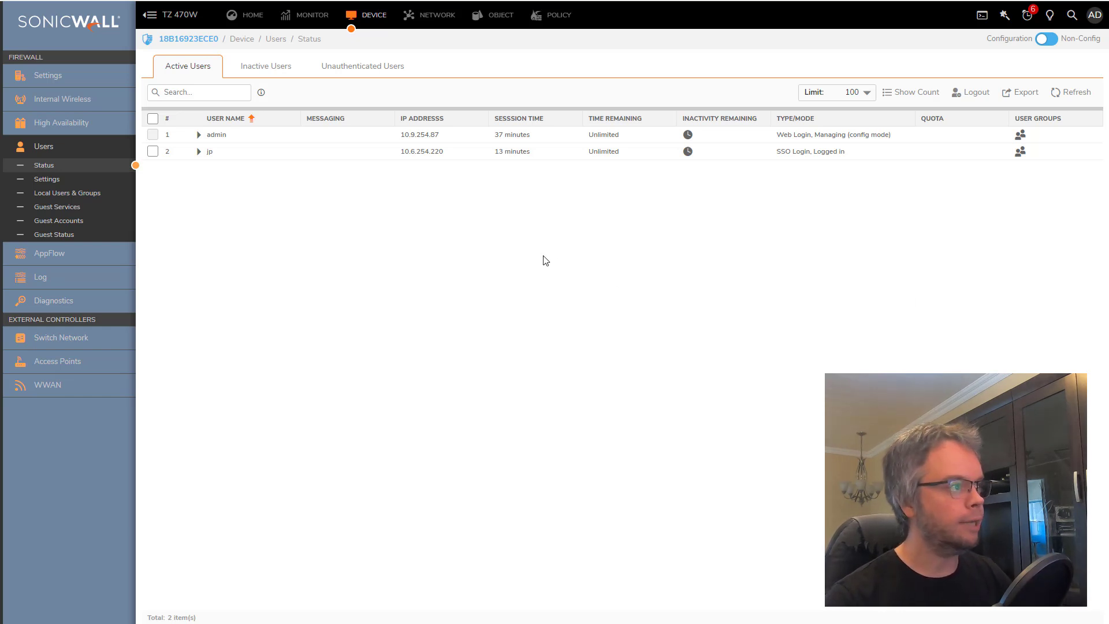
# Return to the App Control signatures in the firewall policy and search for "dropbox".
pyautogui.click(519, 23)
pyautogui.click(555, 17)
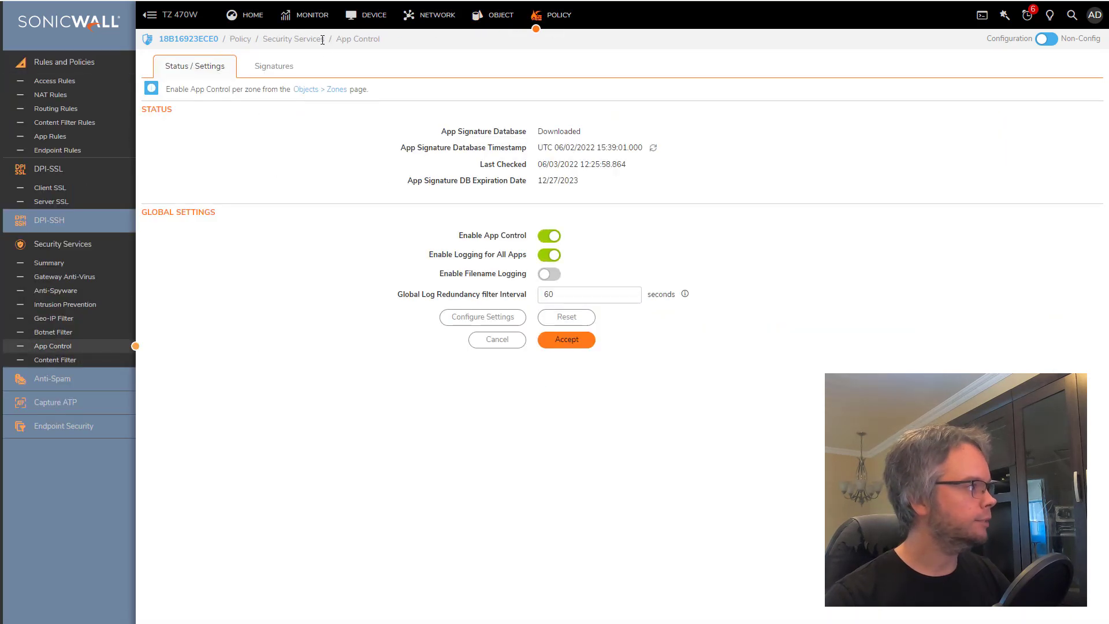
pyautogui.click(275, 67)
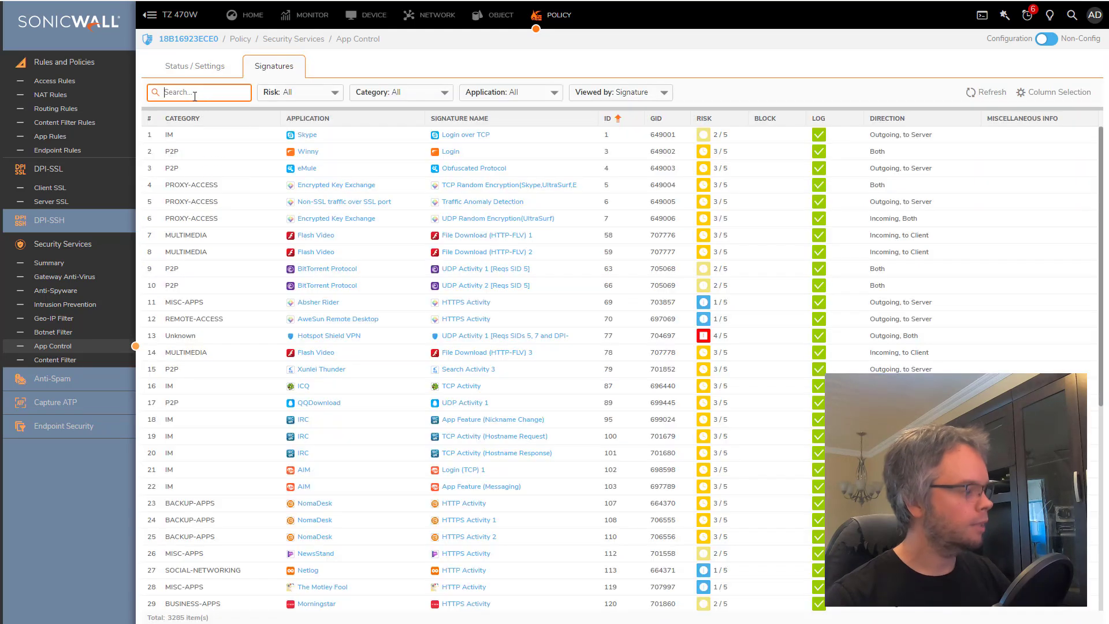
pyautogui.click(198, 94)
pyautogui.click(217, 140)
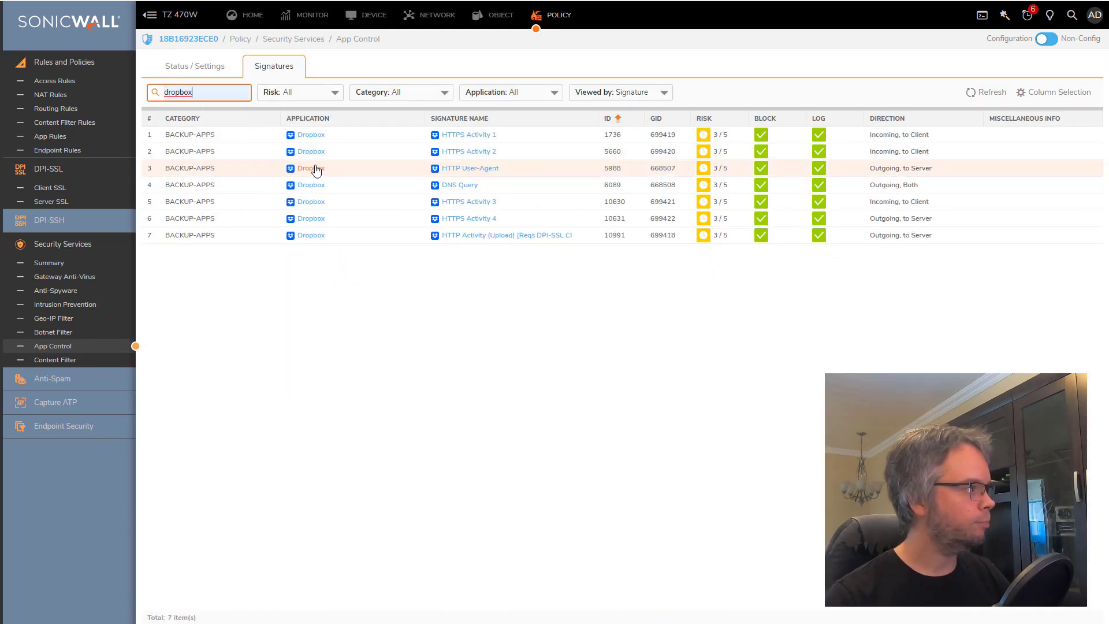
# View the Dropbox results by application, check the app's Block and Included Users/Groups settings and close them without changes.
pyautogui.click(627, 92)
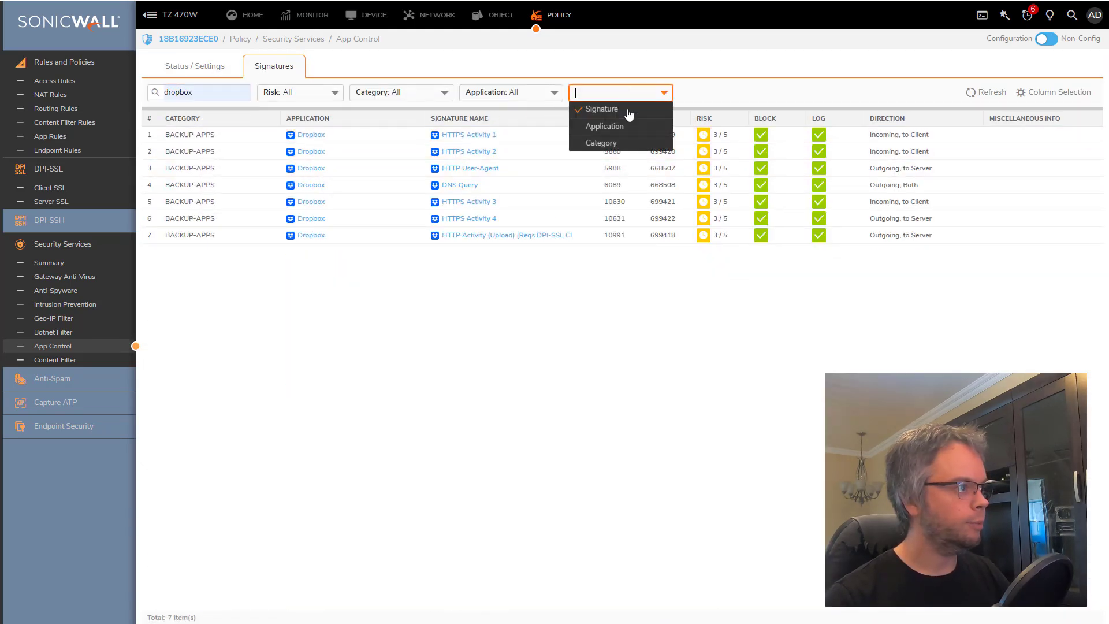
pyautogui.click(629, 126)
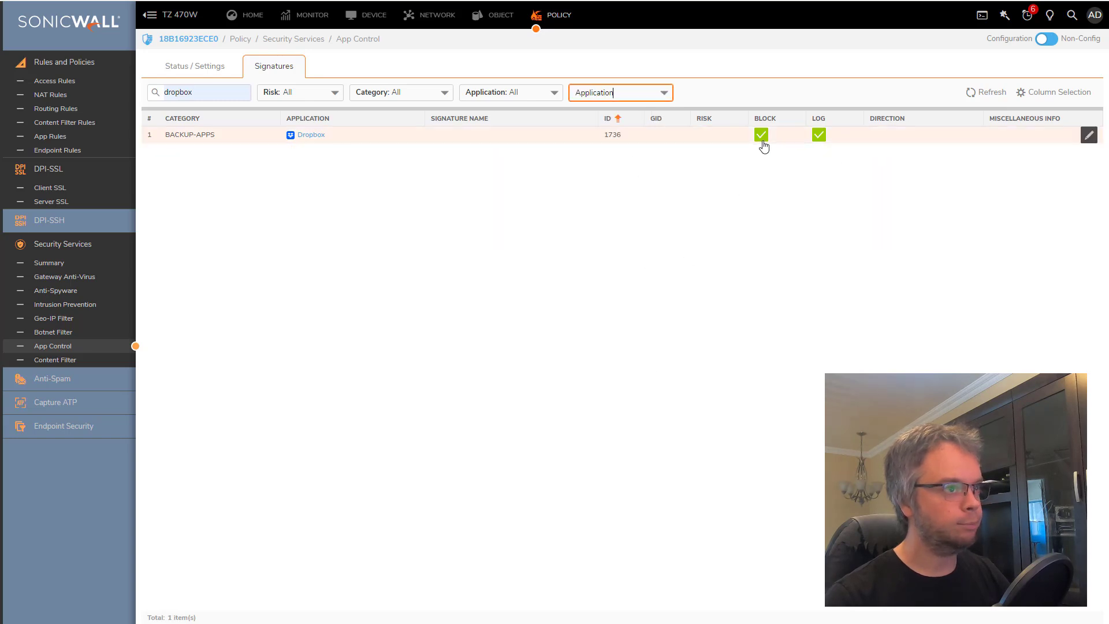
pyautogui.click(1090, 134)
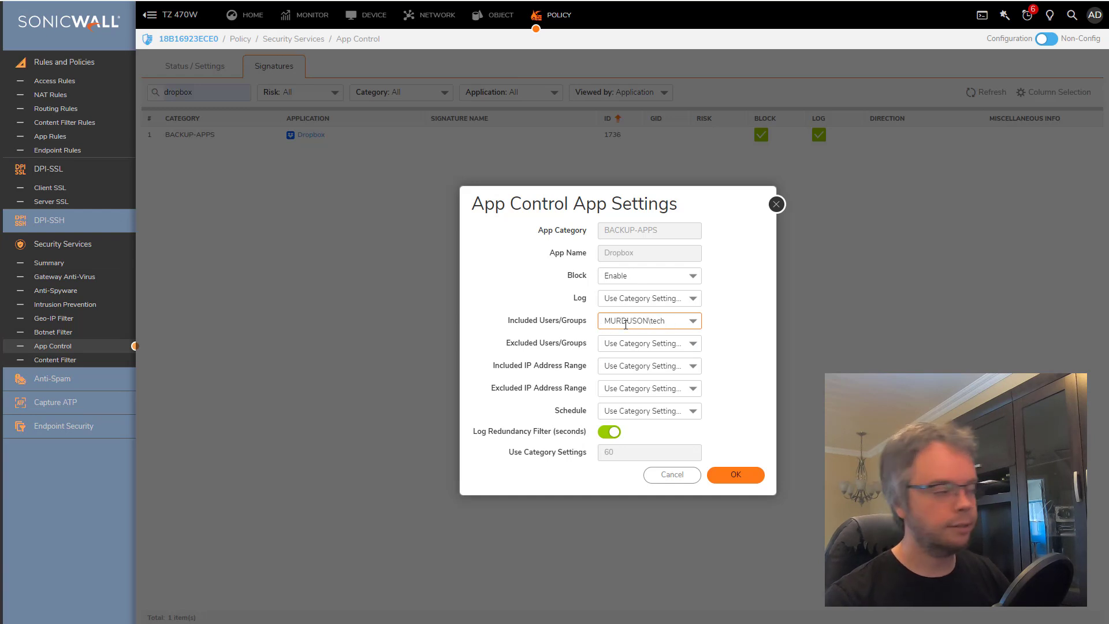
pyautogui.click(777, 204)
# Open the firewall's system logs, filter them by "dropb" and highlight the source IP address of the newest matching entry.
pyautogui.click(312, 17)
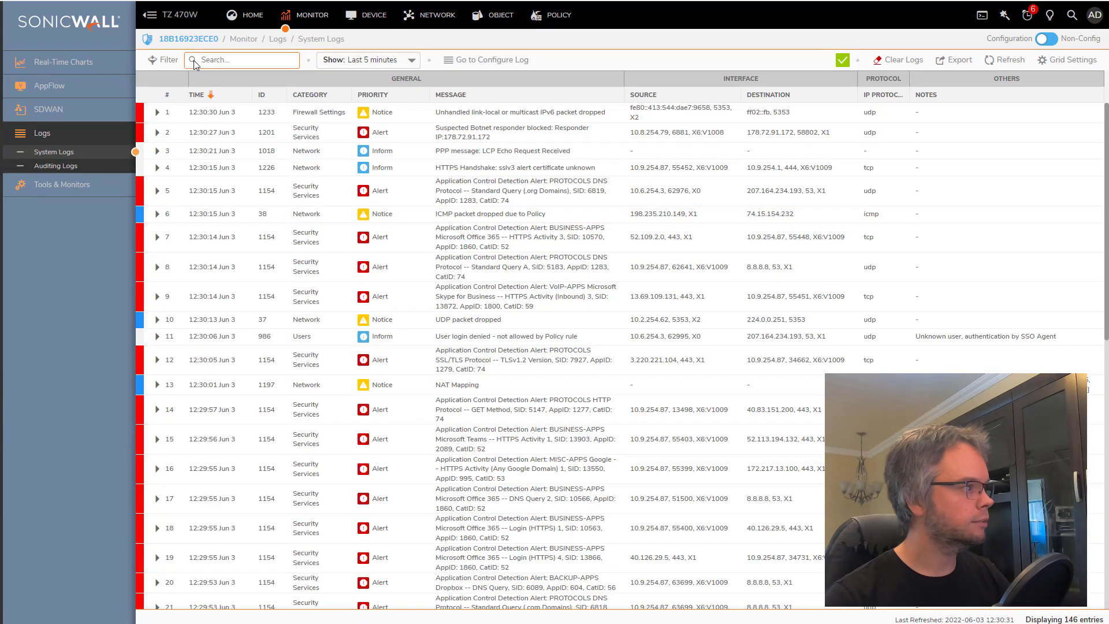
pyautogui.click(217, 60)
pyautogui.write('d')
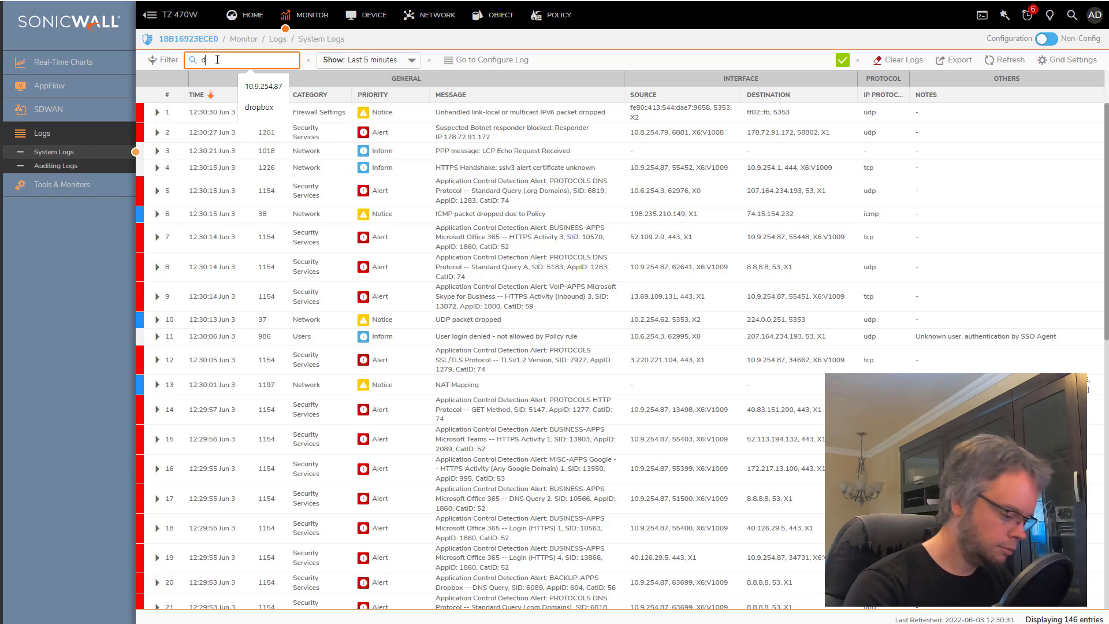
pyautogui.write('rop')
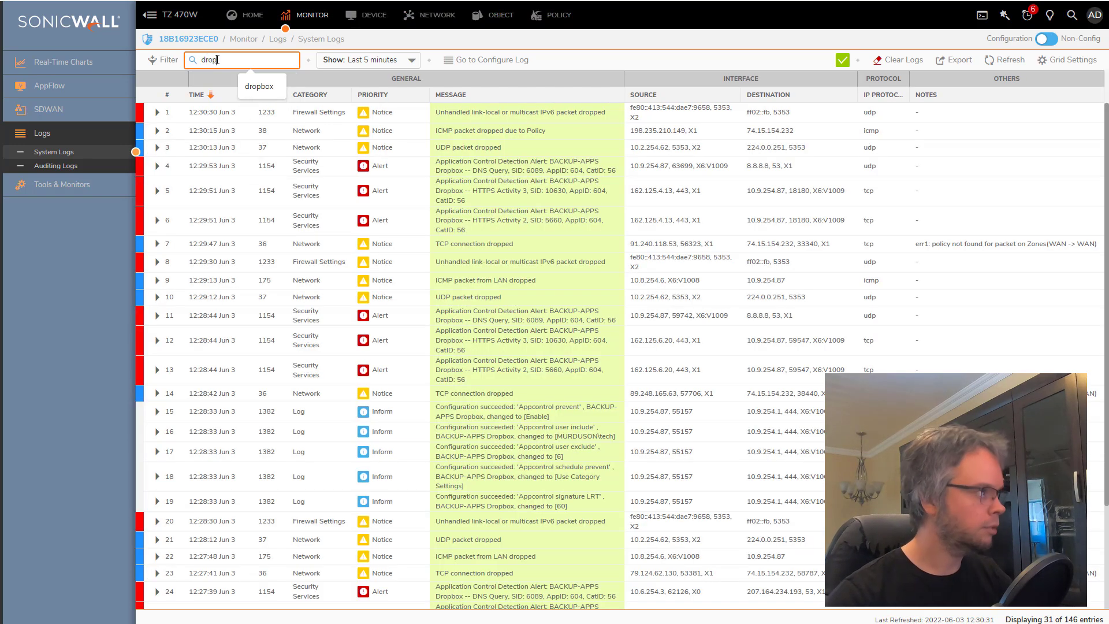
pyautogui.write('b')
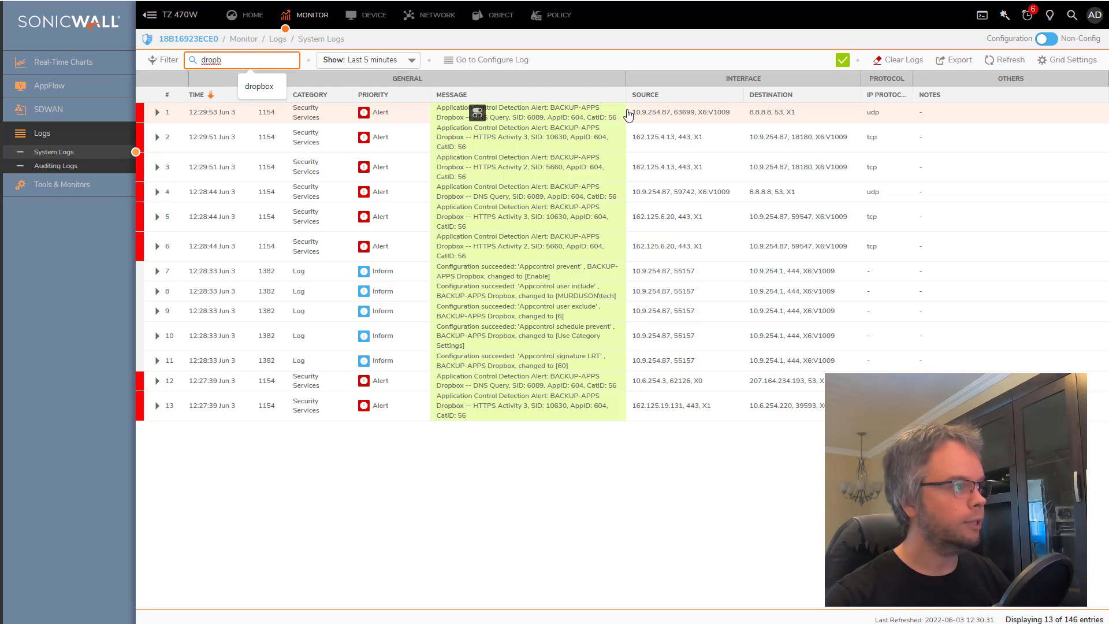
pyautogui.moveTo(632, 116); pyautogui.dragTo(673, 118)
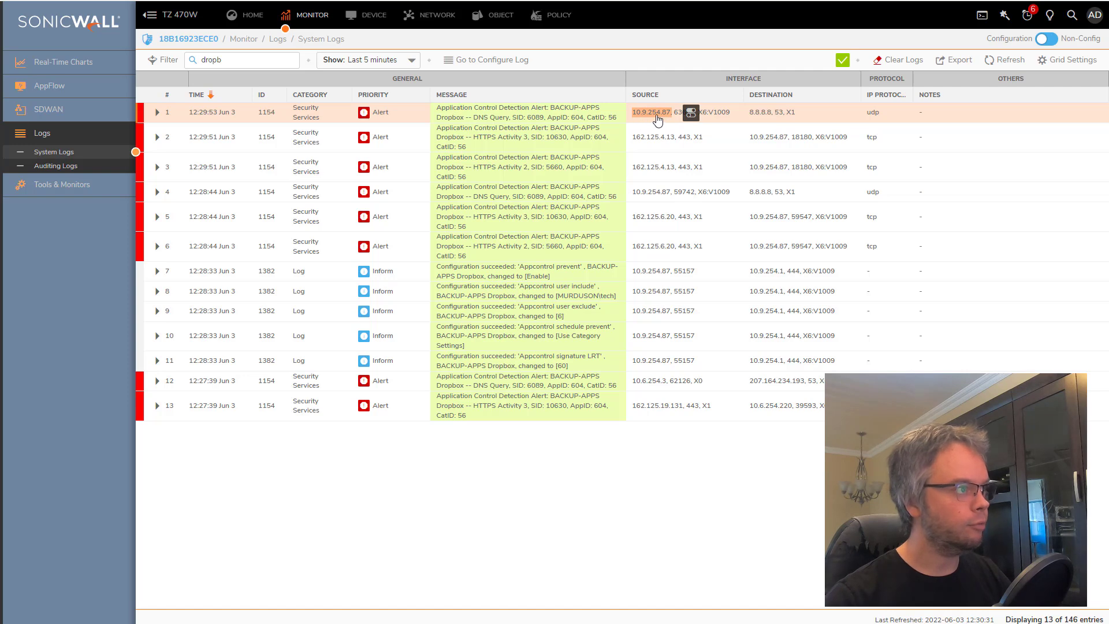
# Run ipconfig in a local Command Prompt, highlight the Wi-Fi adapter's IPv4 address for comparison with the log, and close the window.
pyautogui.press('super')
pyautogui.write('cmd')
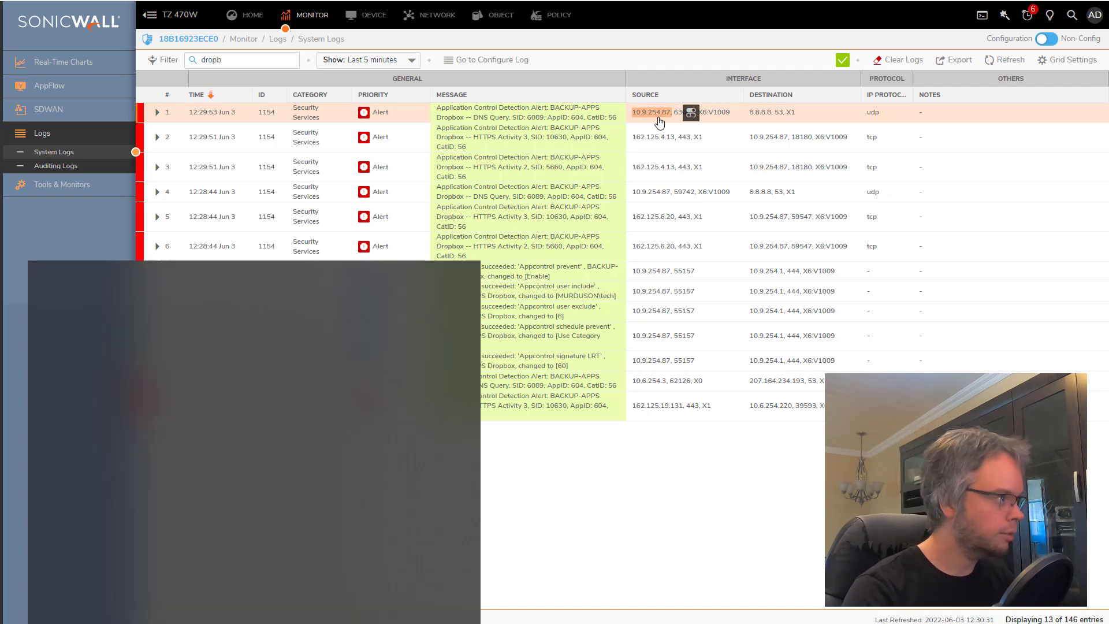
pyautogui.press('Return')
pyautogui.write('ipconfig')
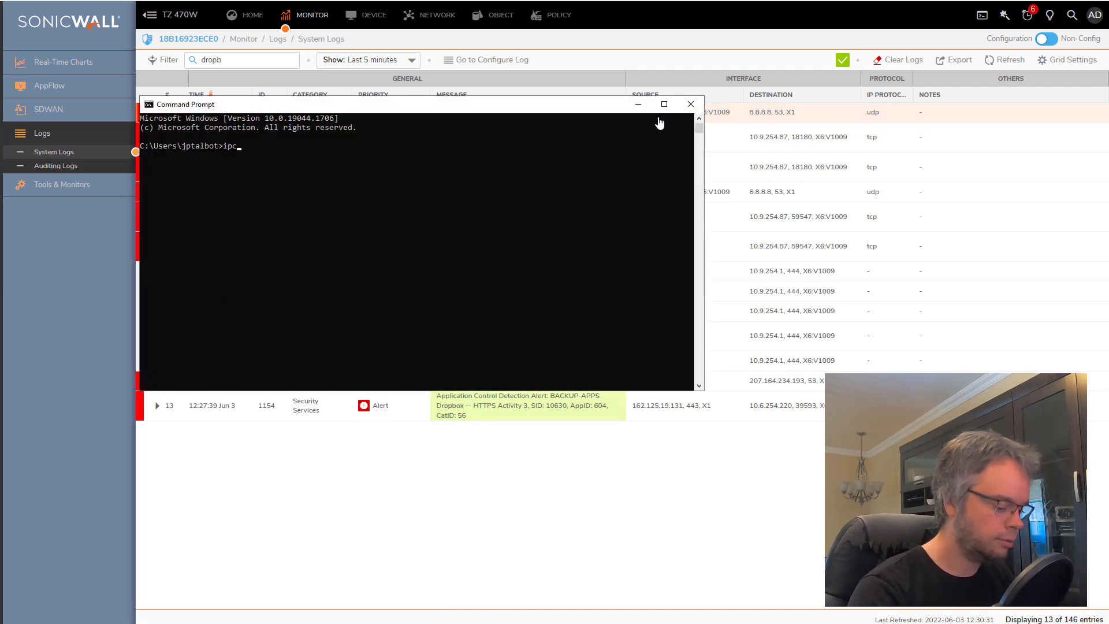
pyautogui.press('Return')
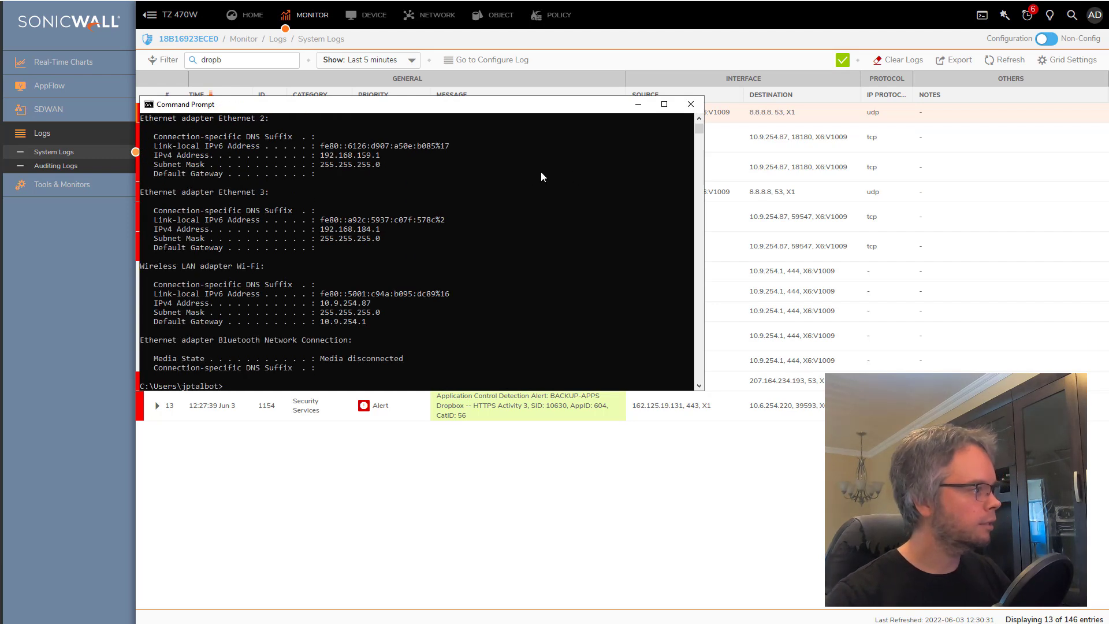
pyautogui.moveTo(375, 303); pyautogui.dragTo(319, 307)
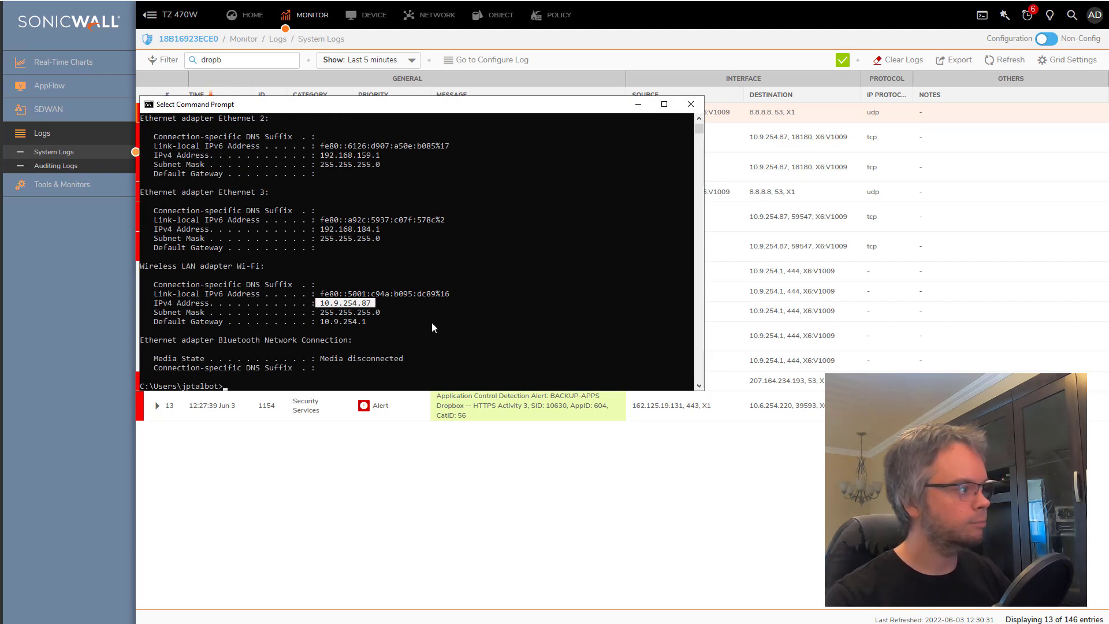
pyautogui.click(692, 104)
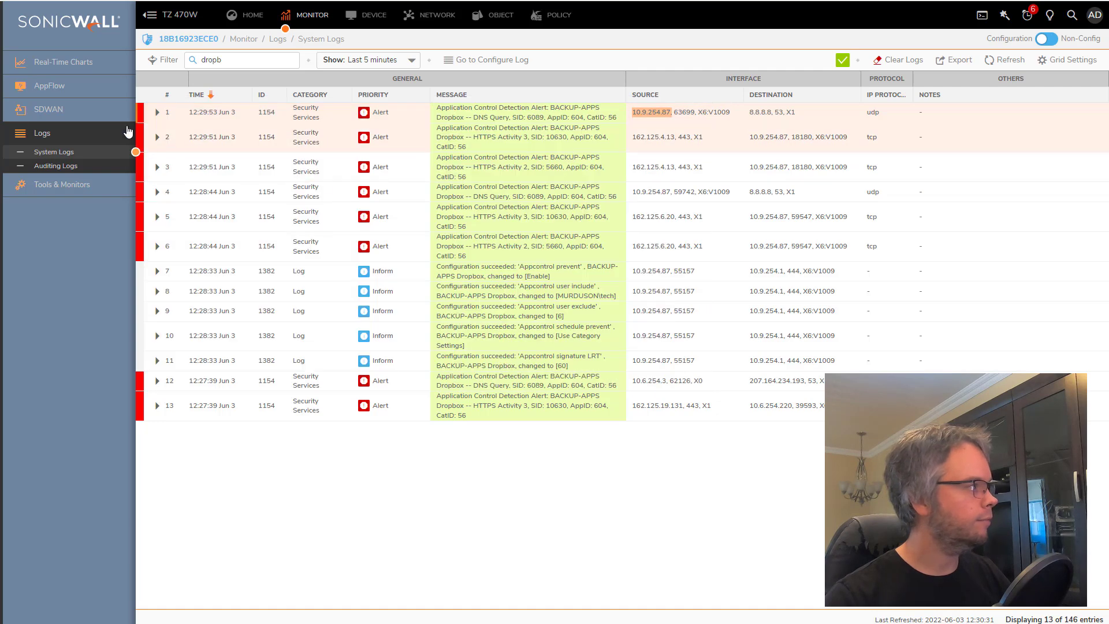
# Expand the newest Dropbox DNS Query log entry, examine all its details including Message and Firewall Action, and collapse it.
pyautogui.click(157, 112)
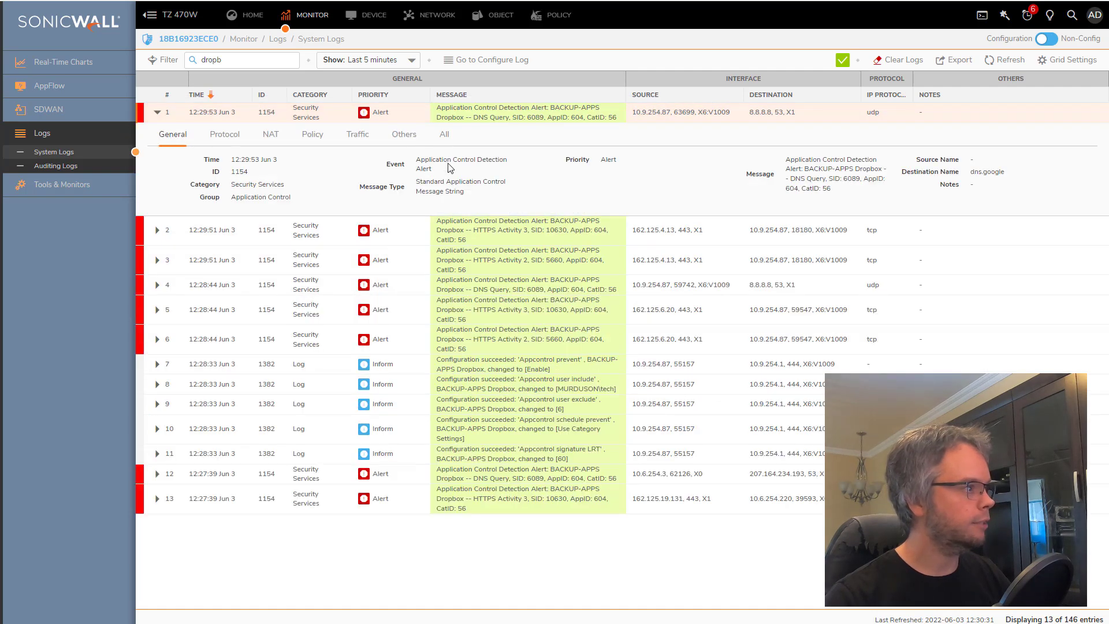
pyautogui.click(445, 135)
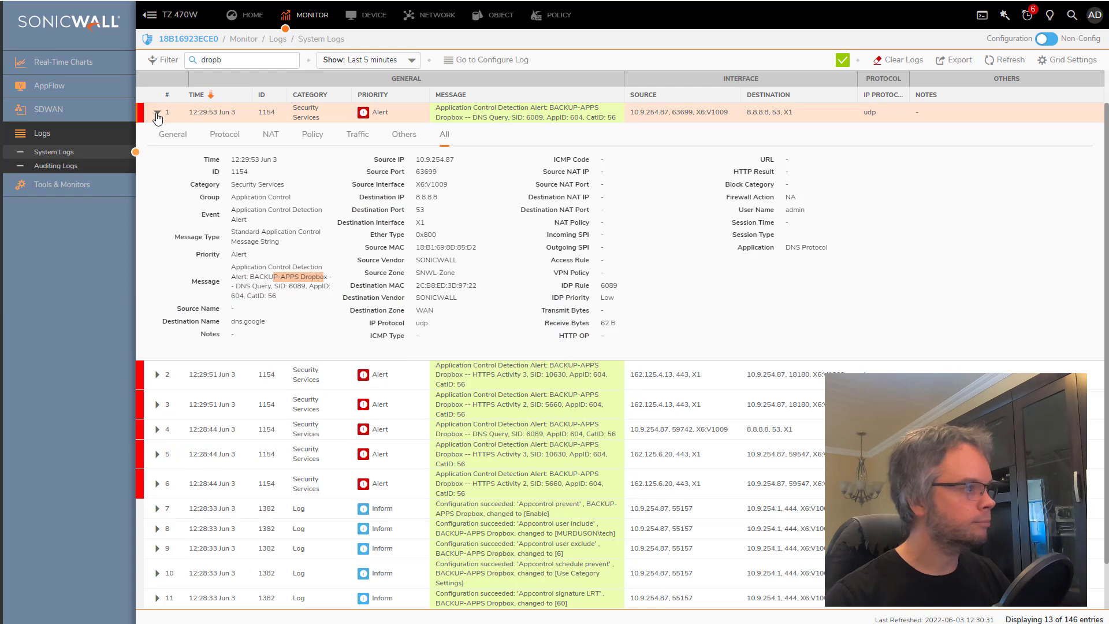
pyautogui.click(157, 113)
pyautogui.click(157, 113)
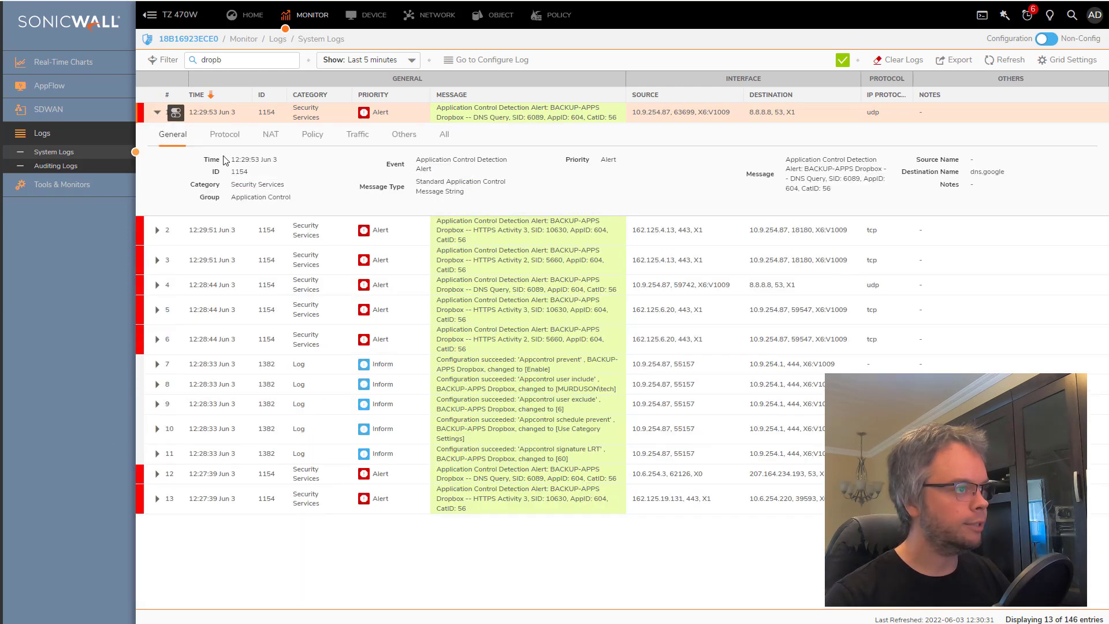
pyautogui.click(445, 135)
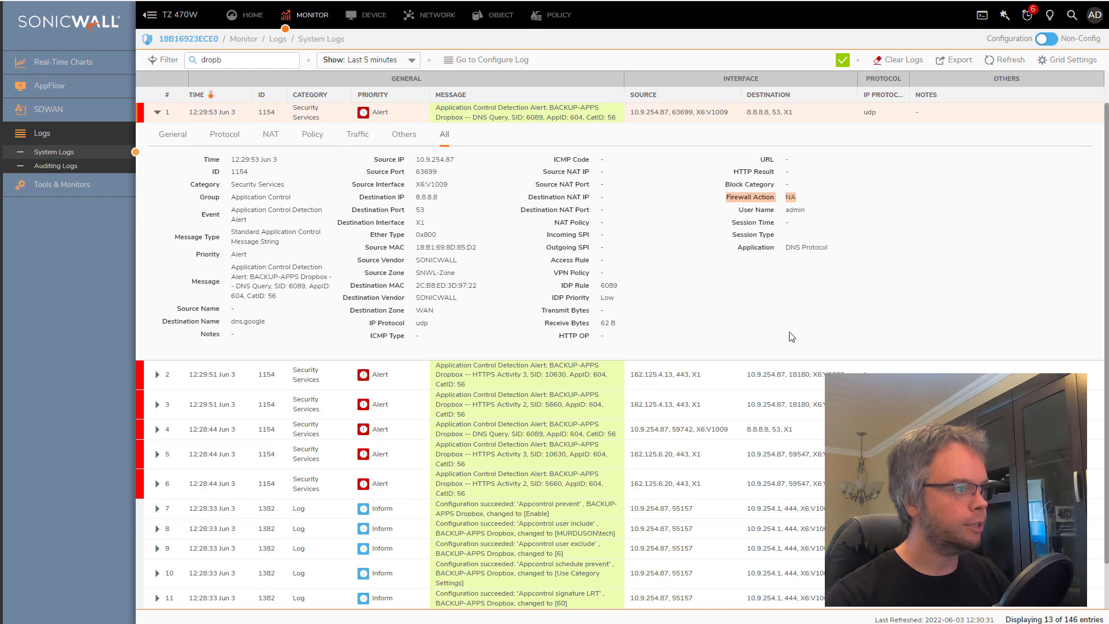
pyautogui.click(157, 112)
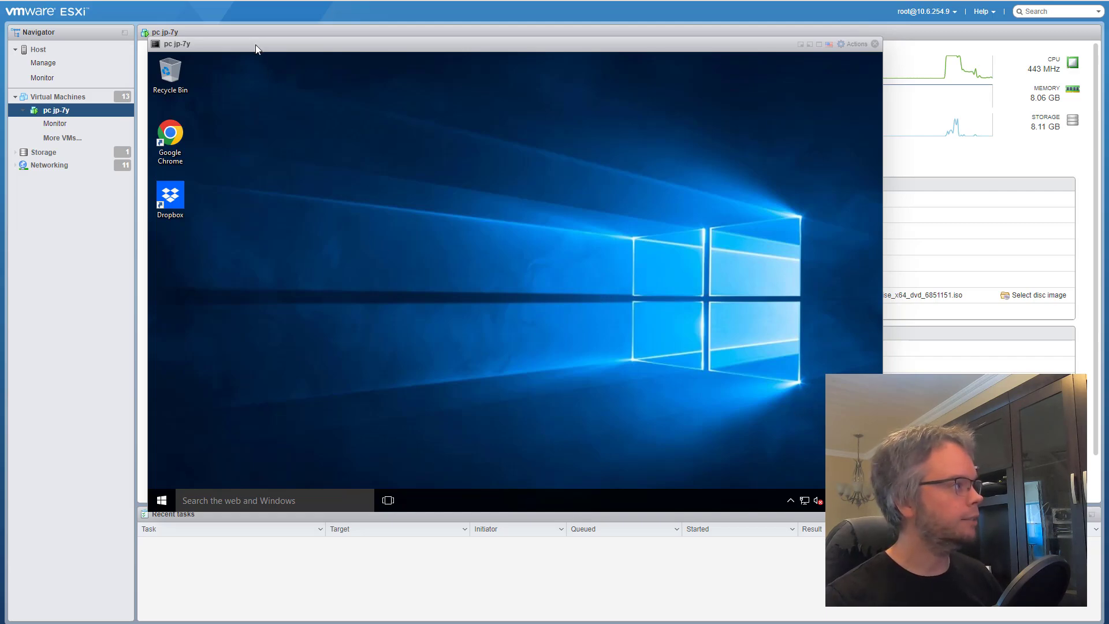
# Move the Windows virtual machine's console window slightly lower on the ESXi page and open the guest's Start menu.
pyautogui.moveTo(255, 44)
pyautogui.mouseDown()
pyautogui.moveTo(289, 79)
pyautogui.moveTo(255, 64)
pyautogui.mouseUp()
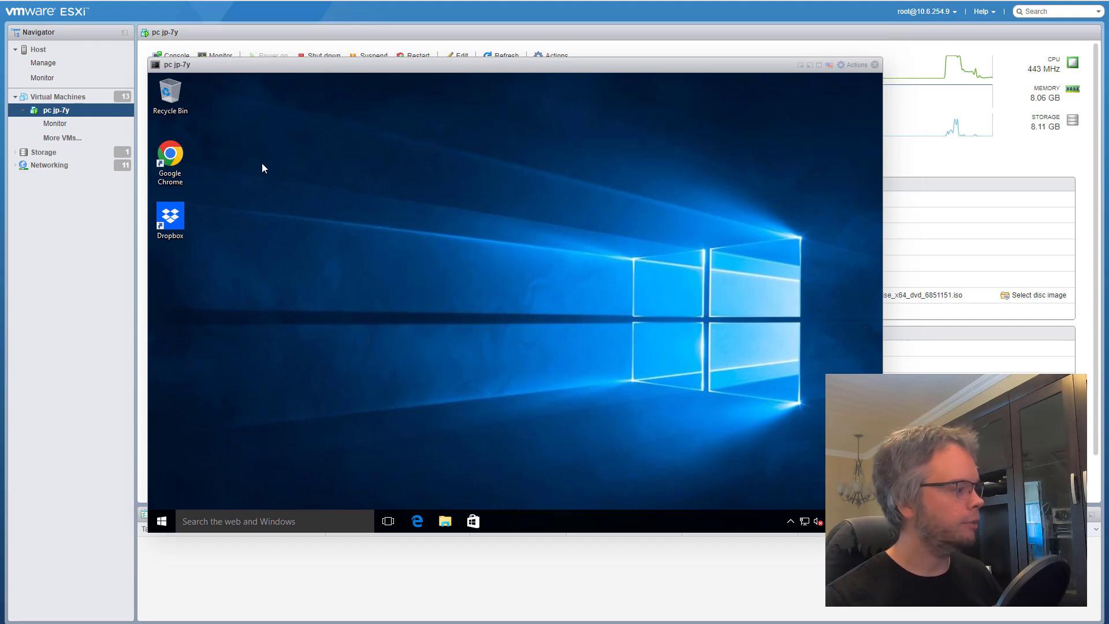
pyautogui.click(163, 518)
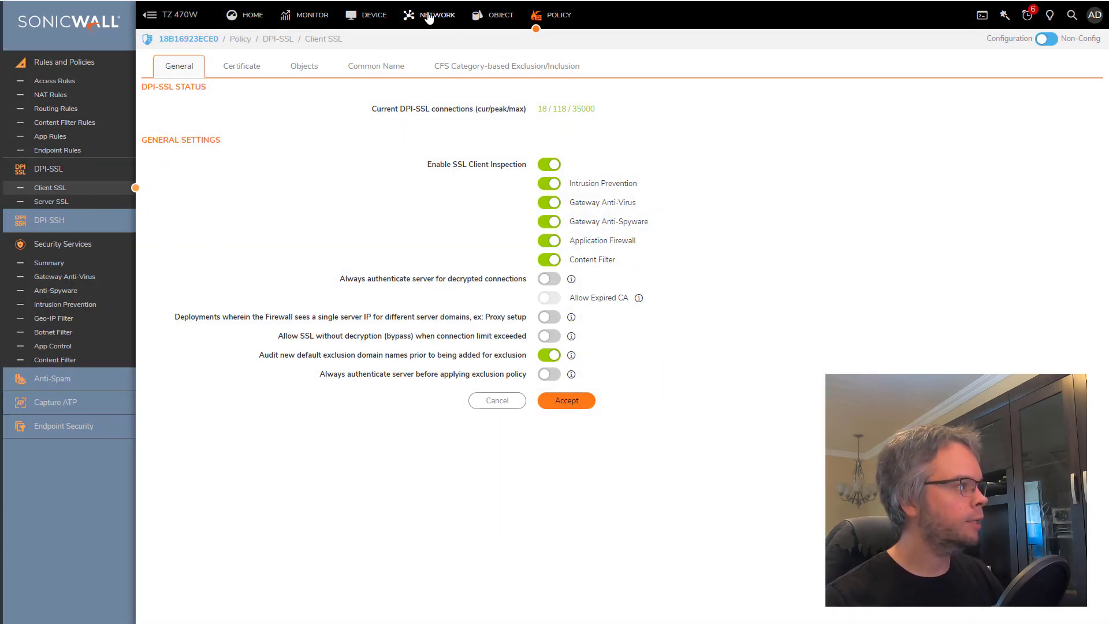
# Open the firewall's active user status and highlight the user name and IP address of the SSO-authenticated user.
pyautogui.click(382, 18)
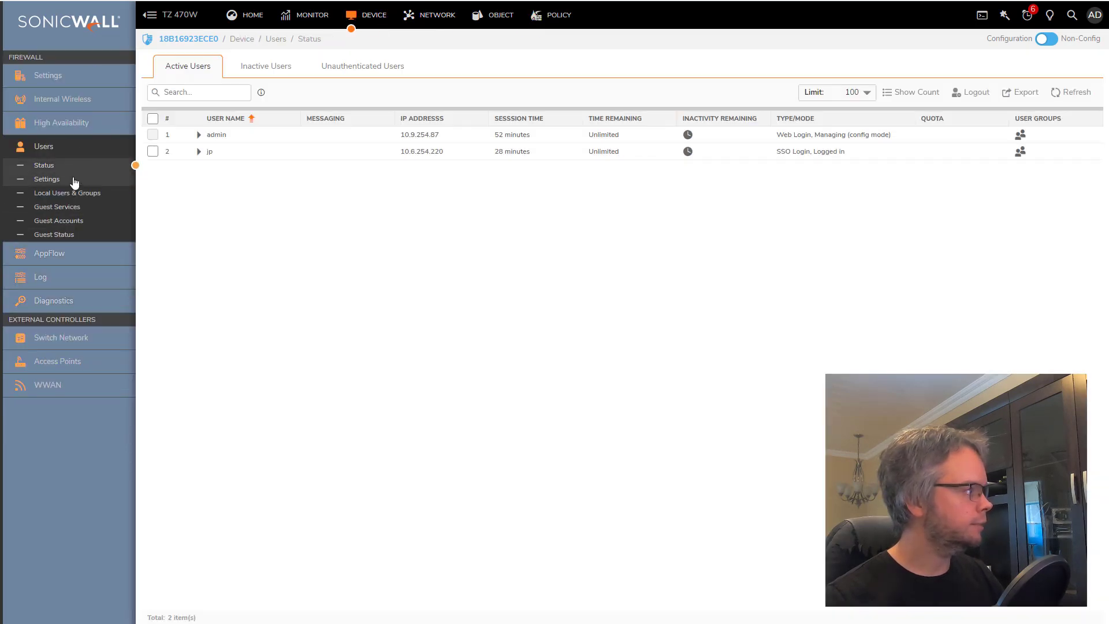
pyautogui.click(74, 178)
pyautogui.click(64, 166)
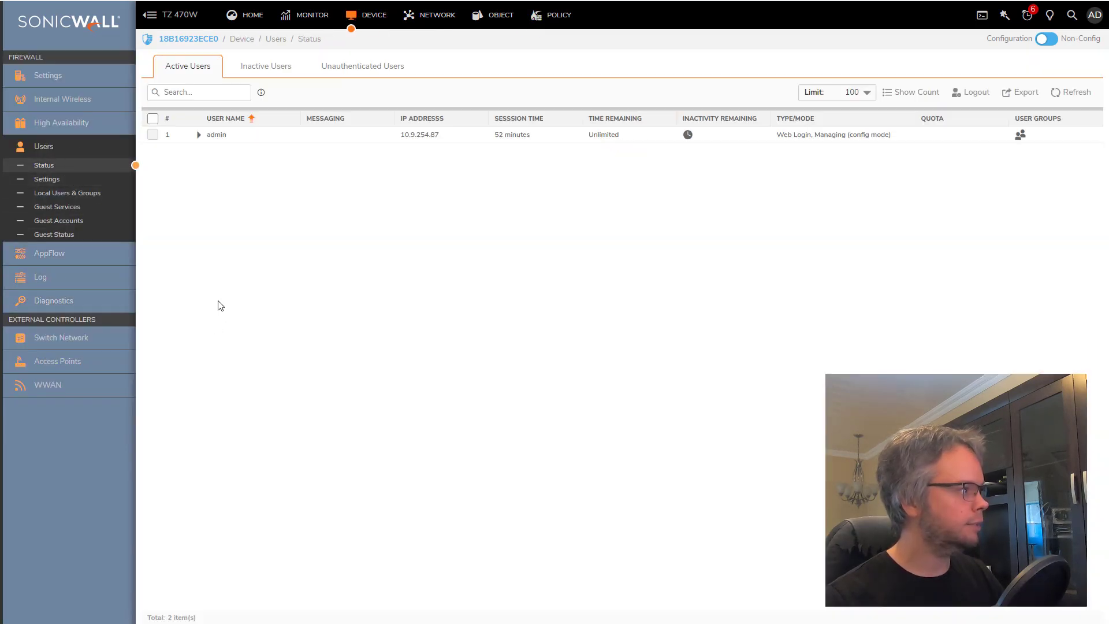
pyautogui.doubleClick(209, 153)
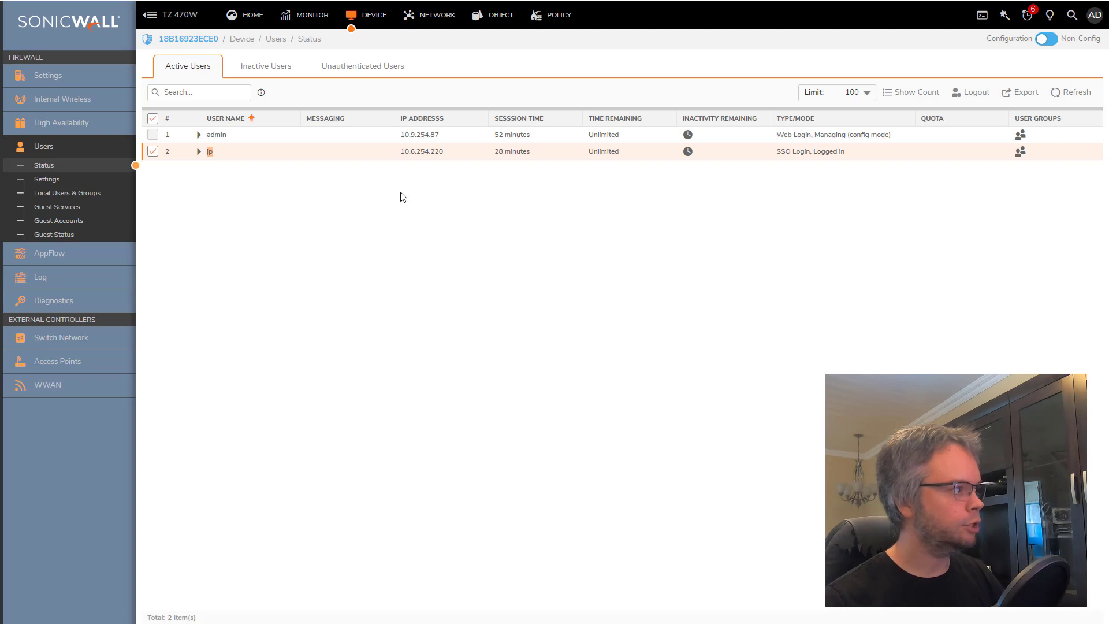
pyautogui.moveTo(443, 152); pyautogui.dragTo(400, 153)
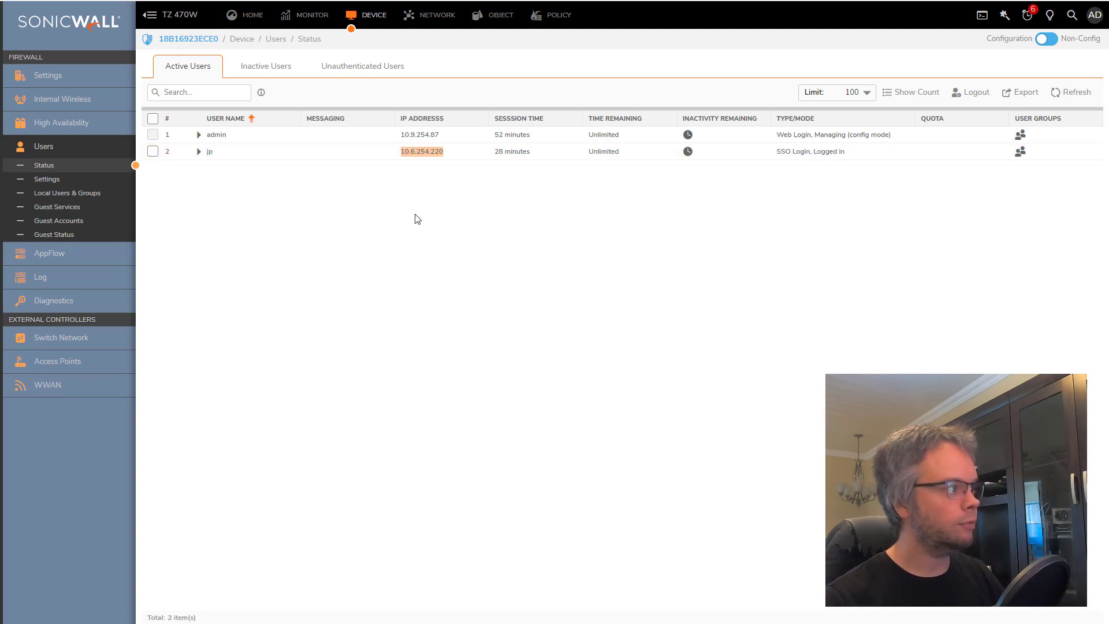
# Check how the SSO user was authenticated and examine its user groups, highlighting the MURDUSON\tech membership.
pyautogui.moveTo(786, 155)
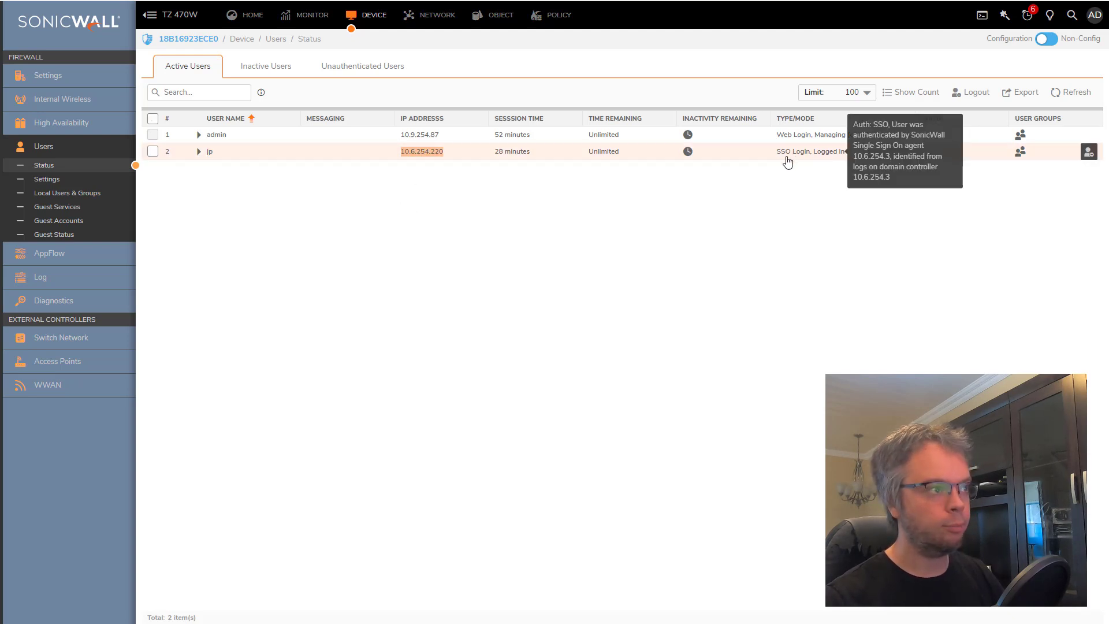
pyautogui.moveTo(1021, 153)
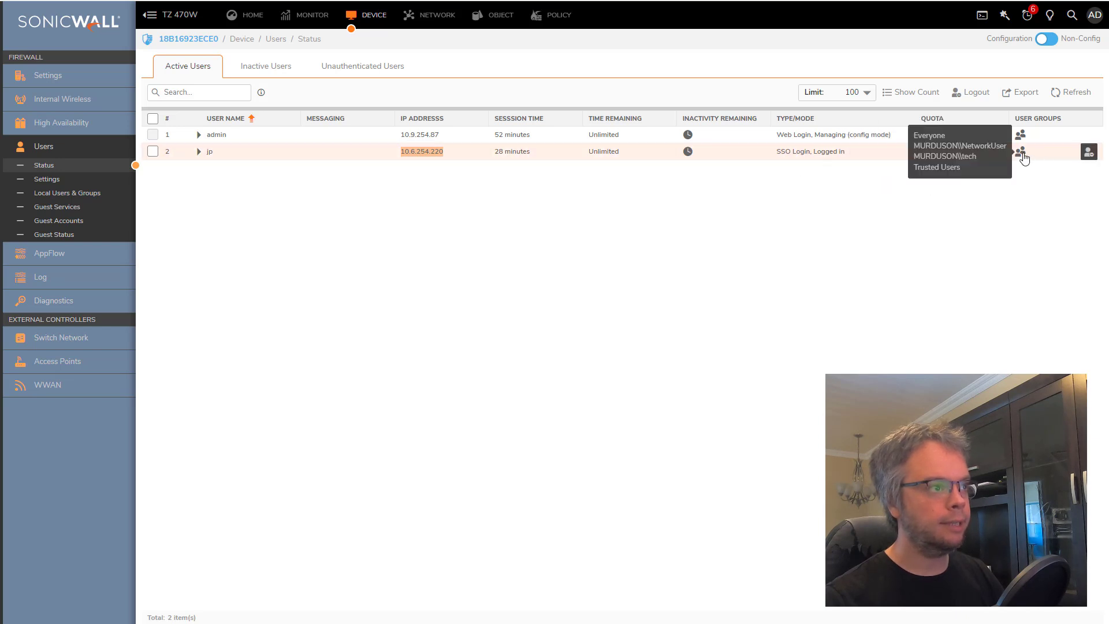
pyautogui.moveTo(915, 156); pyautogui.dragTo(977, 157)
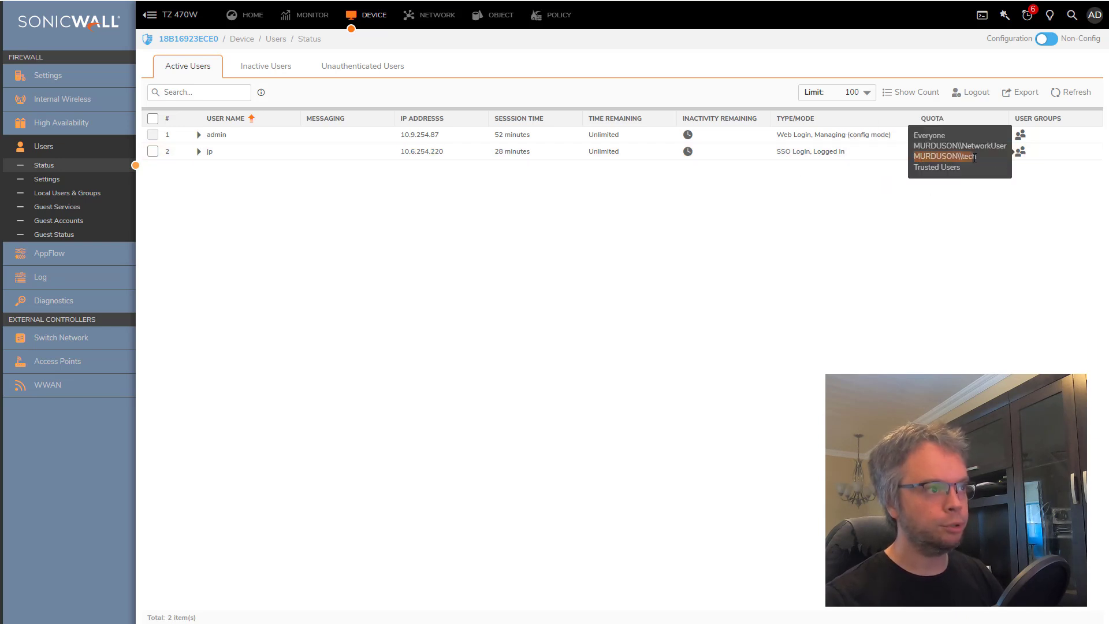
pyautogui.moveTo(1017, 153)
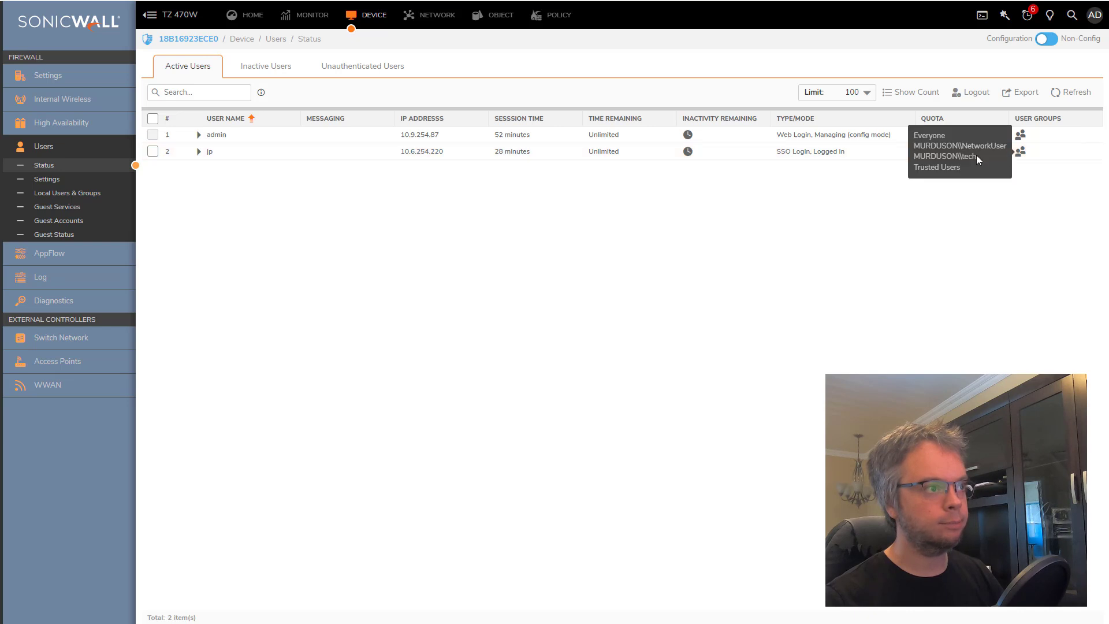
pyautogui.moveTo(916, 157); pyautogui.dragTo(977, 158)
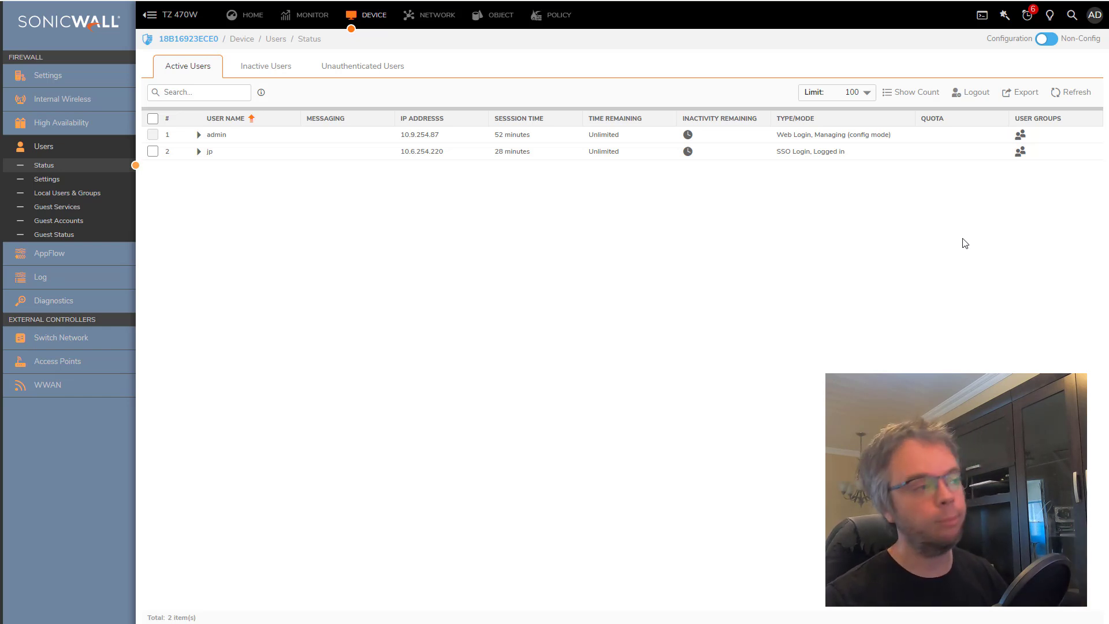
pyautogui.moveTo(1018, 151)
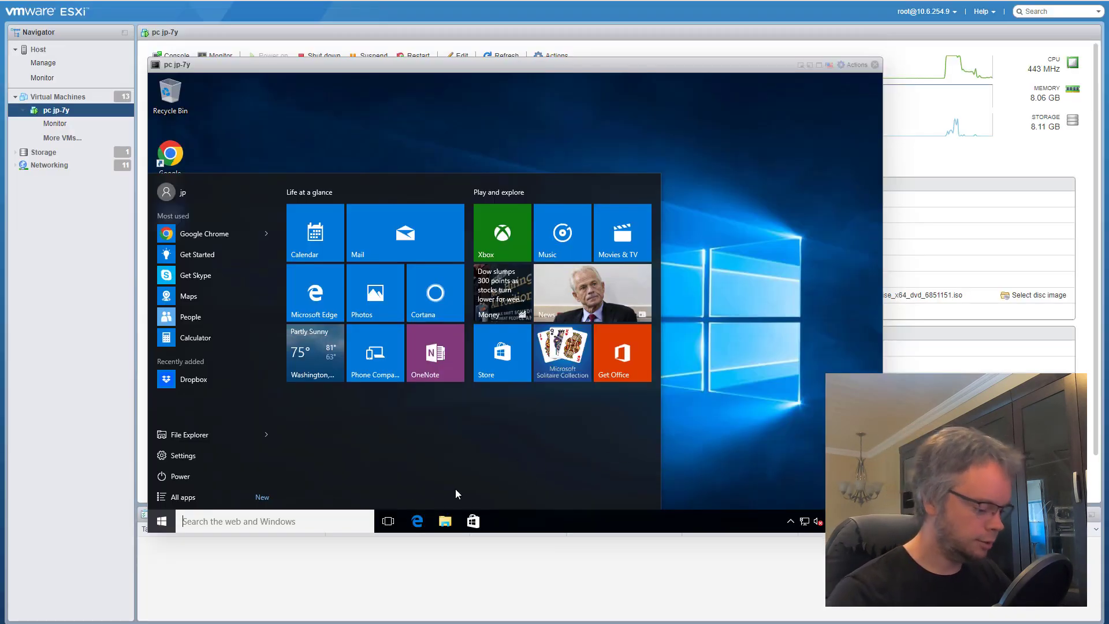
# Run ipconfig in the virtual machine's Command Prompt, highlight its Ethernet IPv4 address and close the window.
pyautogui.write('cmd')
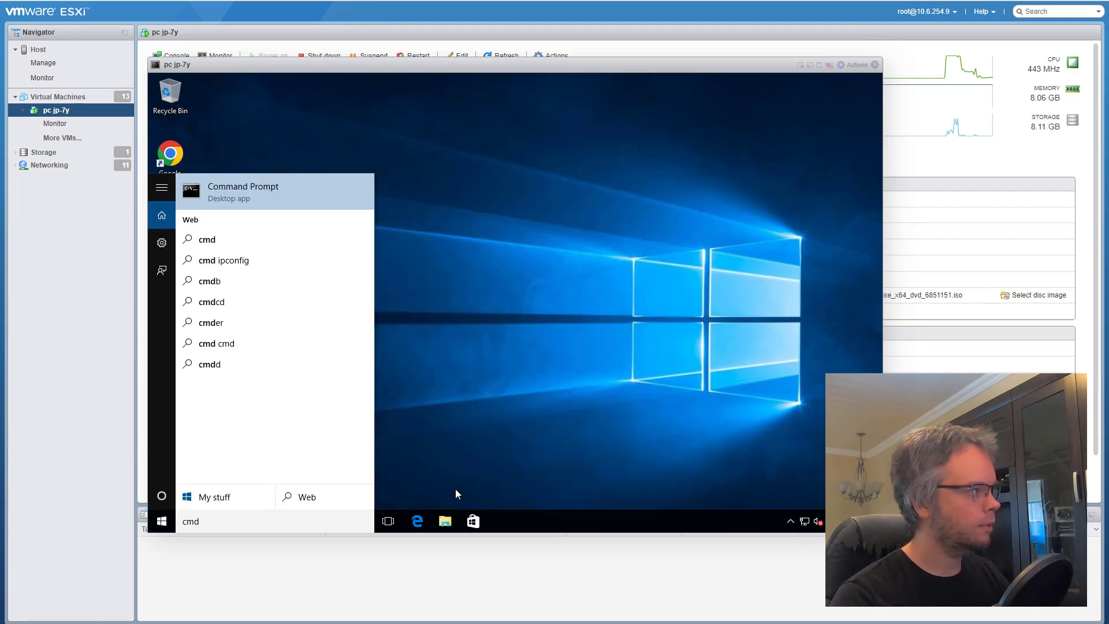
pyautogui.click(264, 194)
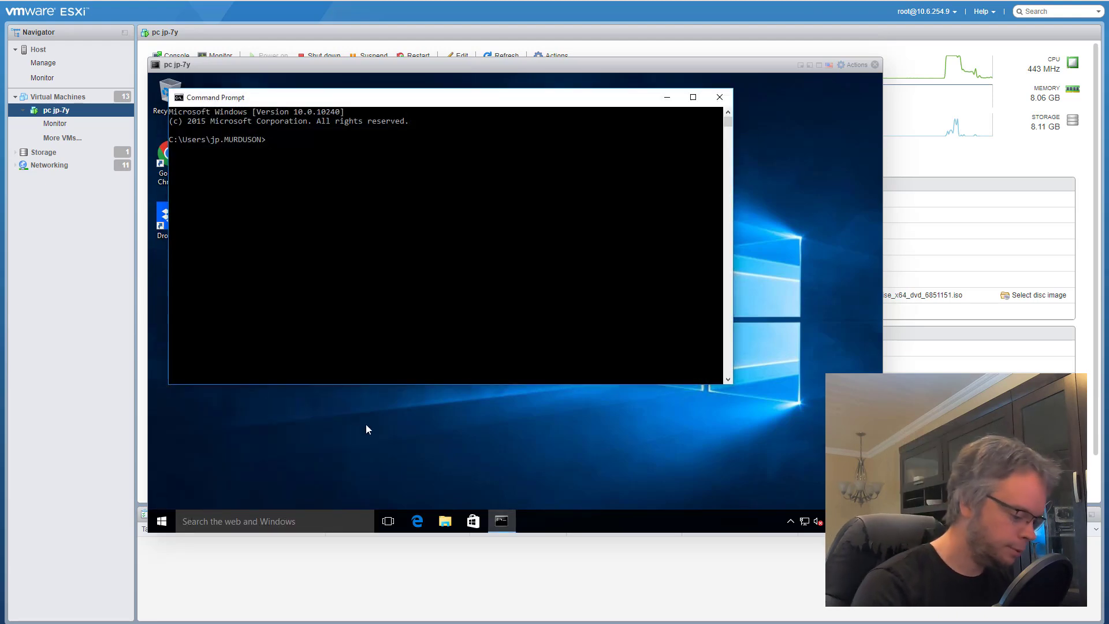
pyautogui.write('ipconfig')
pyautogui.press('Return')
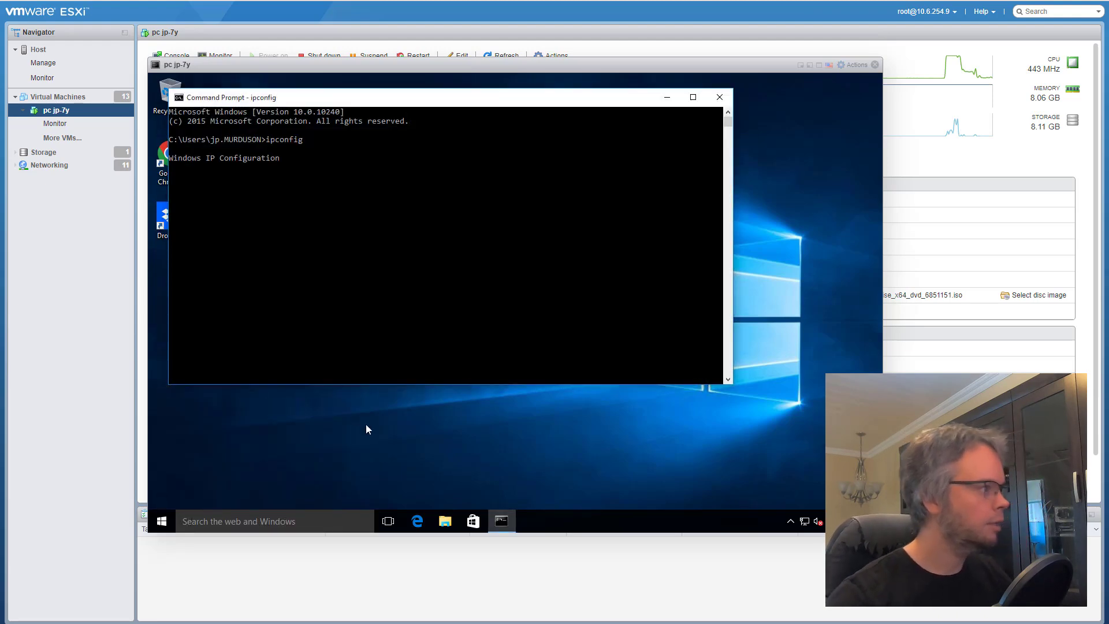
pyautogui.moveTo(363, 223); pyautogui.dragTo(423, 224)
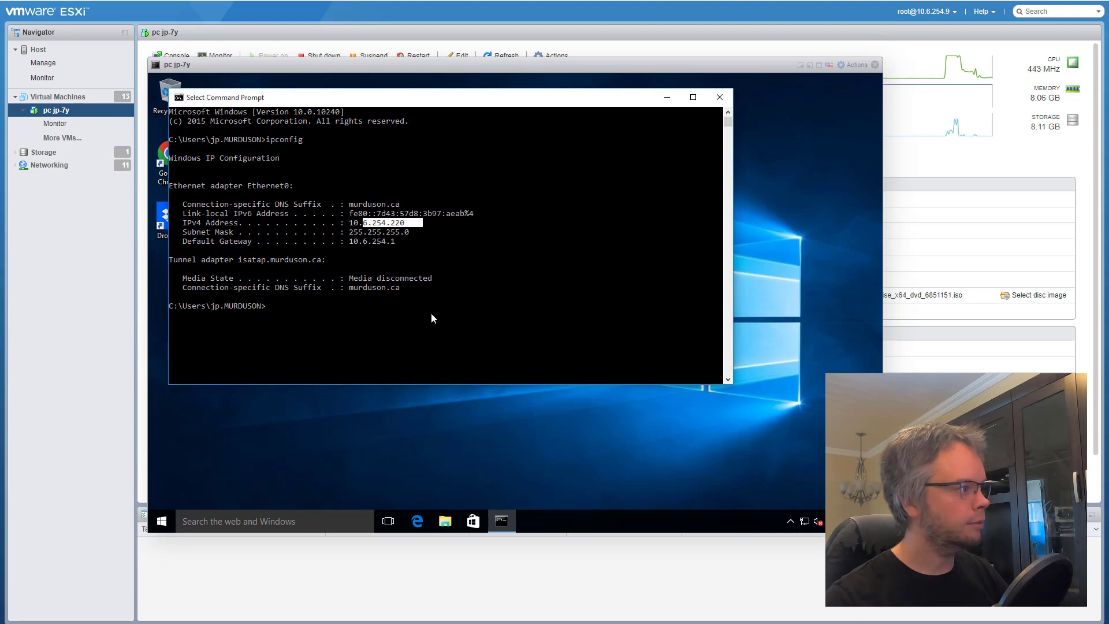
pyautogui.click(719, 97)
# Launch Dropbox on the virtual machine, then switch back to the firewall management page in Chrome and open the system logs.
pyautogui.doubleClick(177, 220)
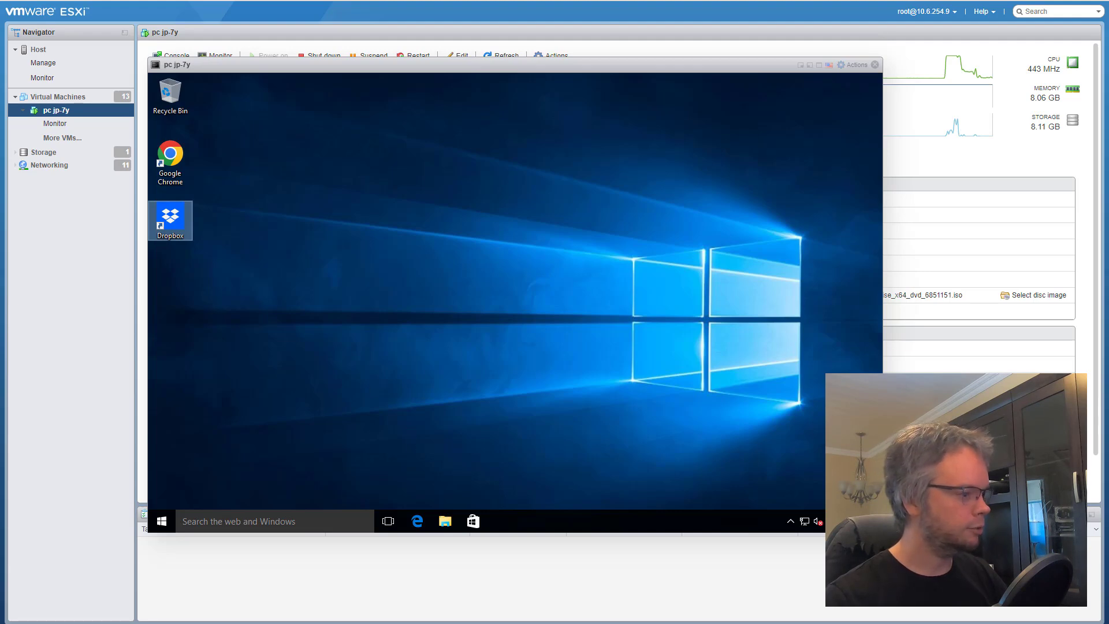
pyautogui.moveTo(325, 622)
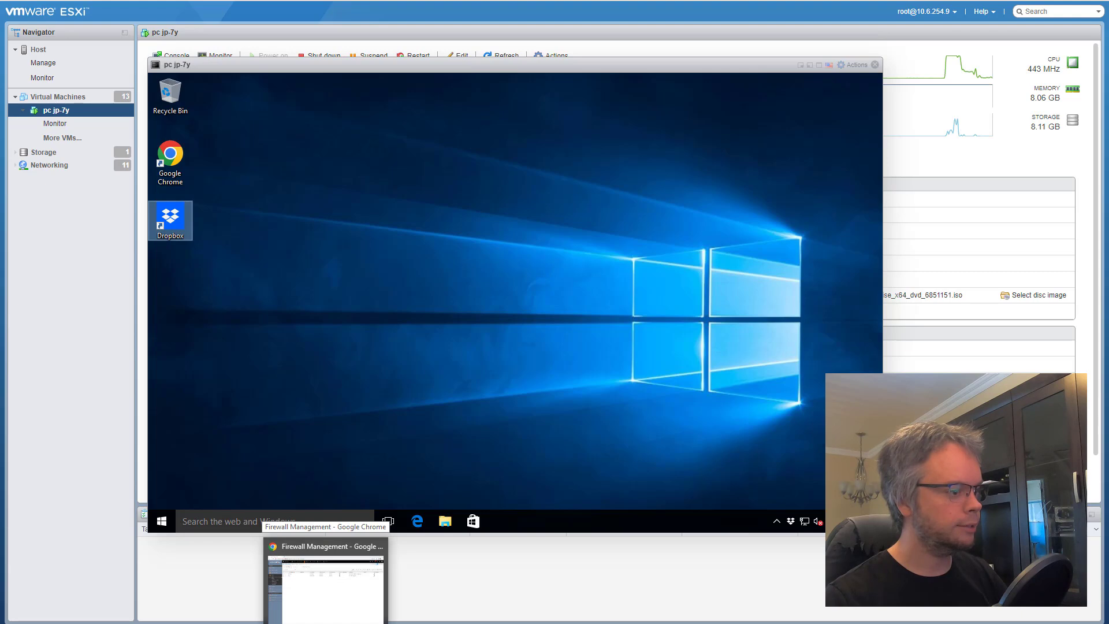
pyautogui.click(326, 607)
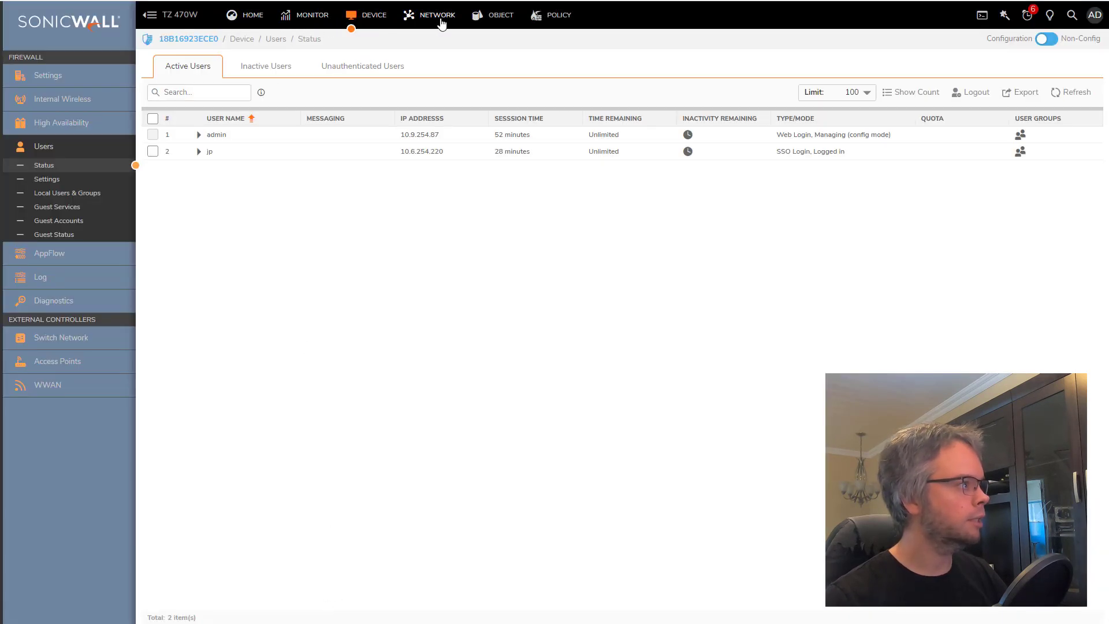
pyautogui.click(325, 22)
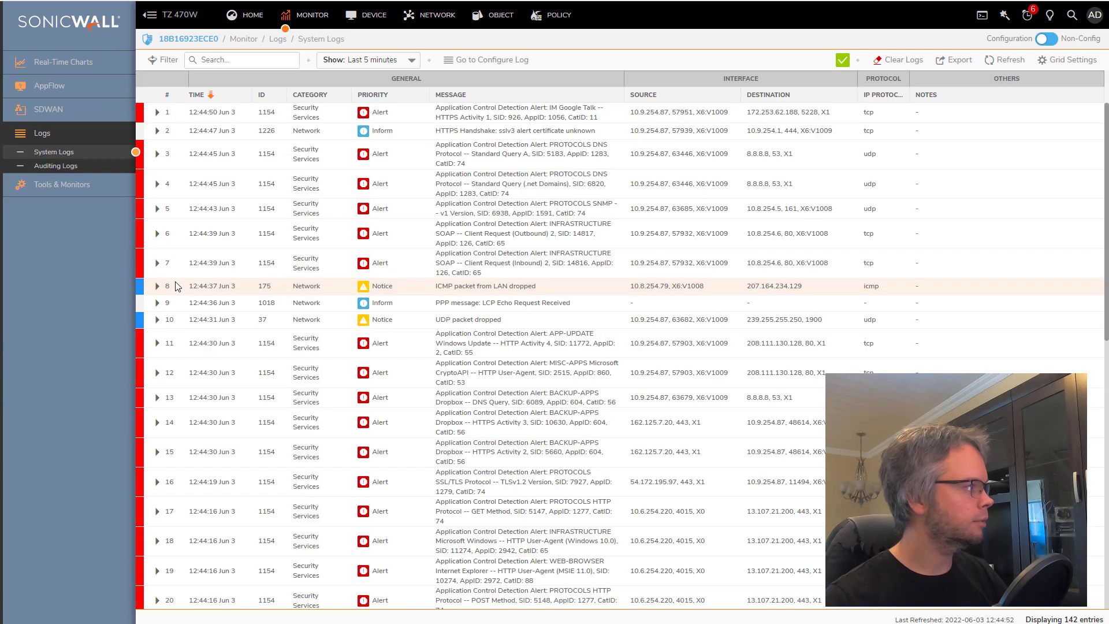
# Filter the system logs for dropbox and expand the Application Control Prevention Alert entry to its full set of details.
pyautogui.click(236, 61)
pyautogui.click(259, 107)
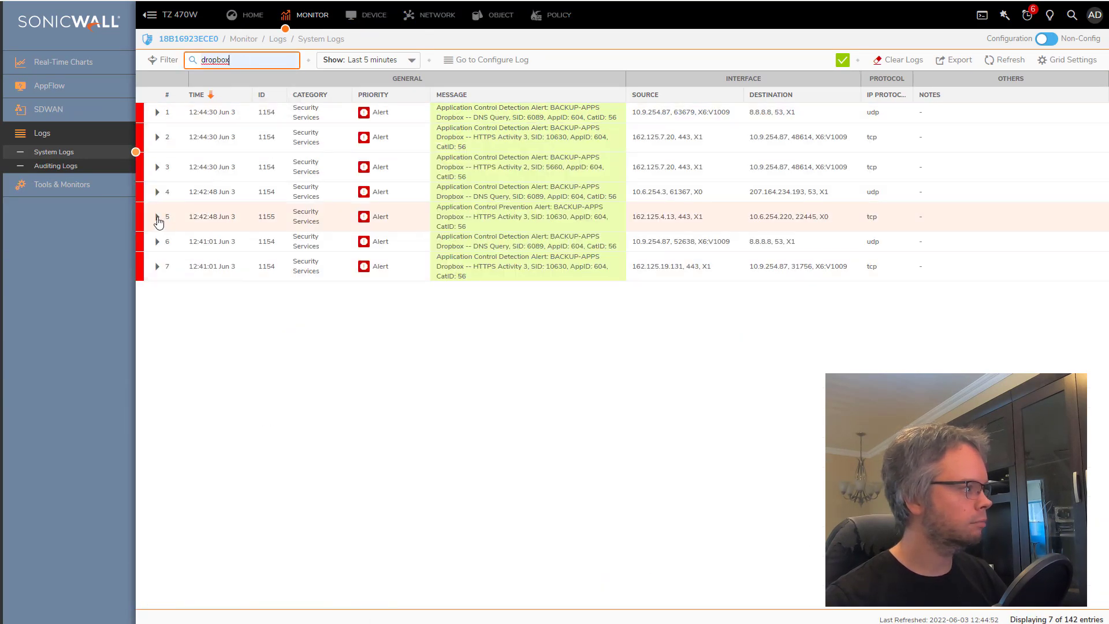
pyautogui.click(157, 216)
pyautogui.click(444, 247)
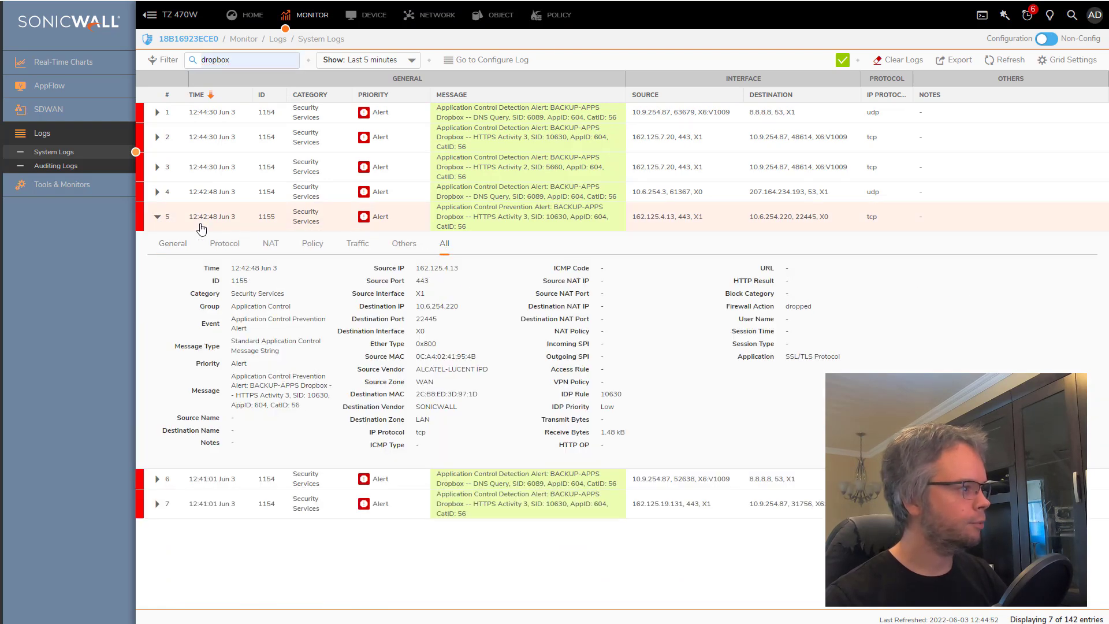
# Highlight the prevention alert's destination IP address and firewall action, then collapse the log entry.
pyautogui.moveTo(749, 218); pyautogui.dragTo(789, 219)
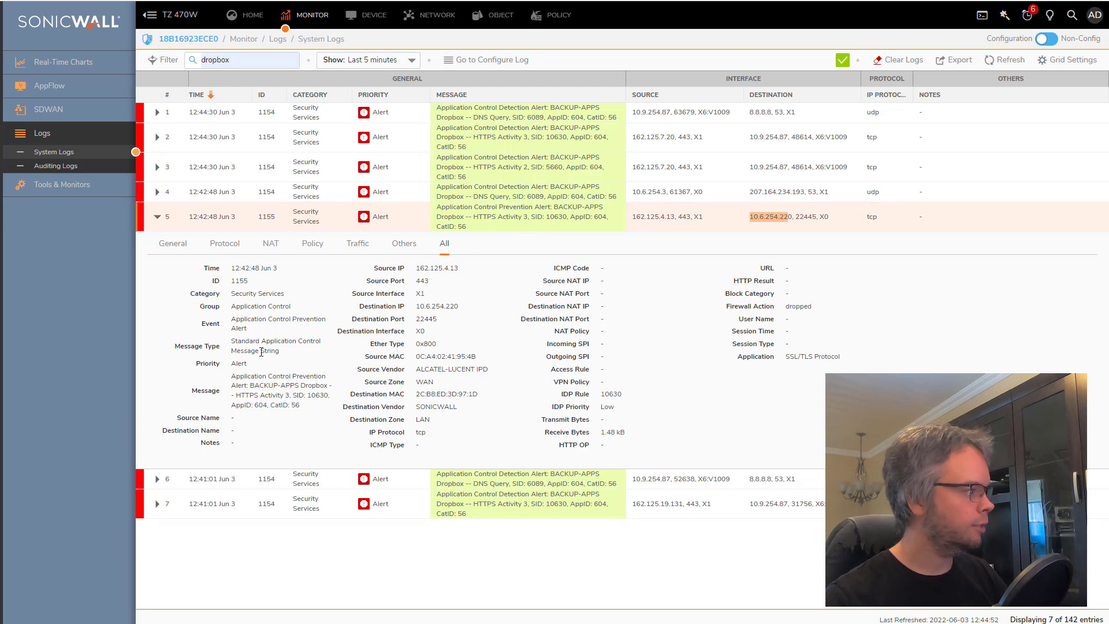
pyautogui.doubleClick(306, 386)
pyautogui.moveTo(744, 306); pyautogui.dragTo(823, 312)
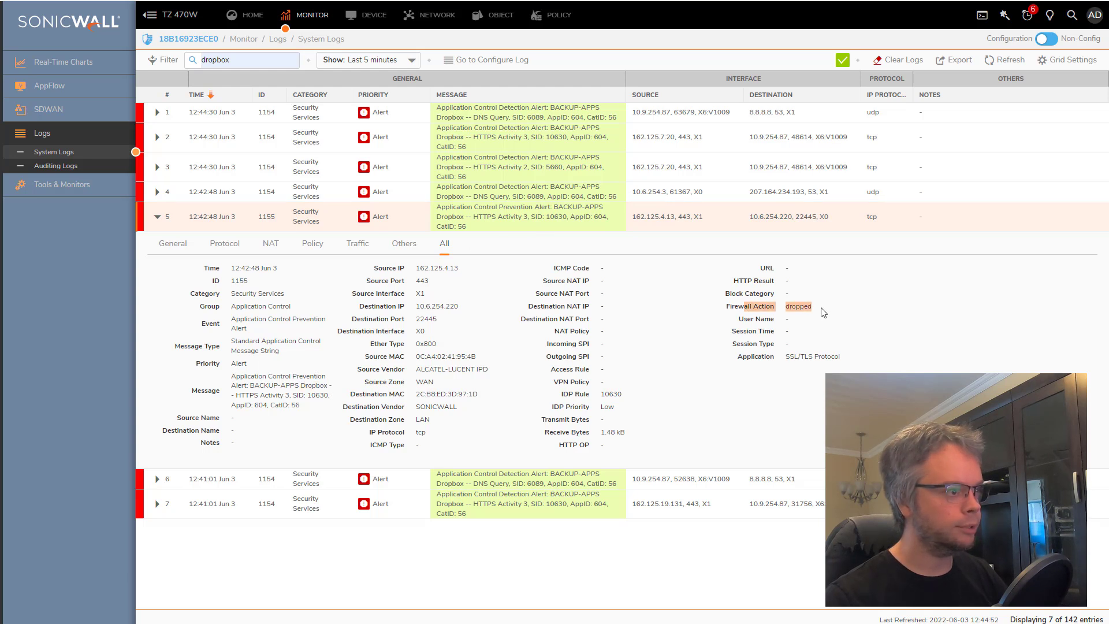
pyautogui.click(157, 217)
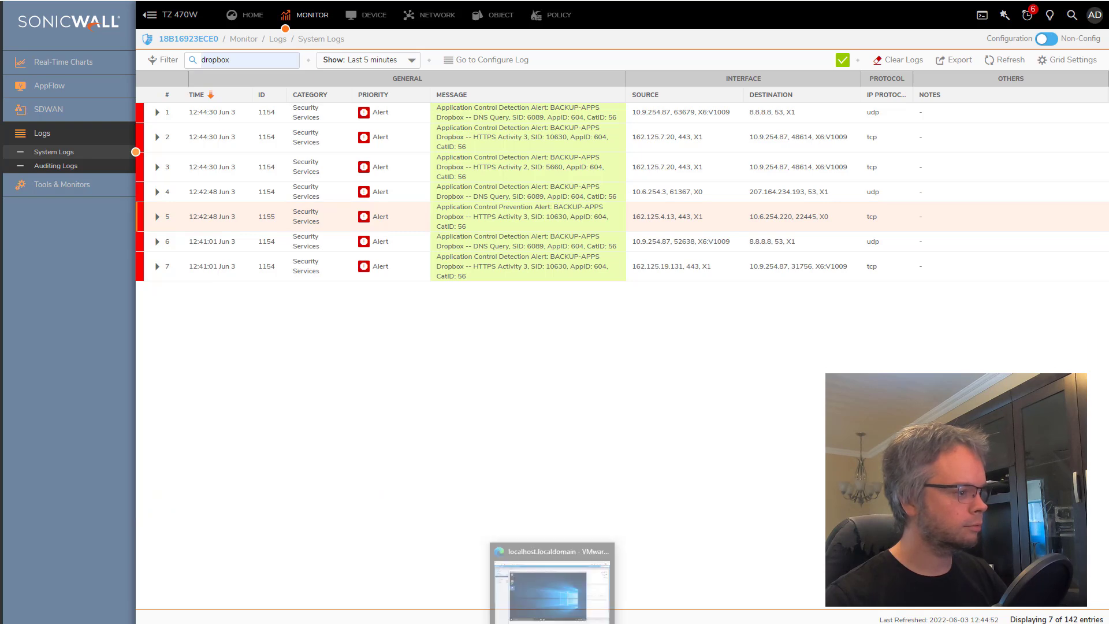
# Switch to the VMware ESXi console to check the virtual machine's Dropbox folder, then return to the firewall's system logs.
pyautogui.click(553, 622)
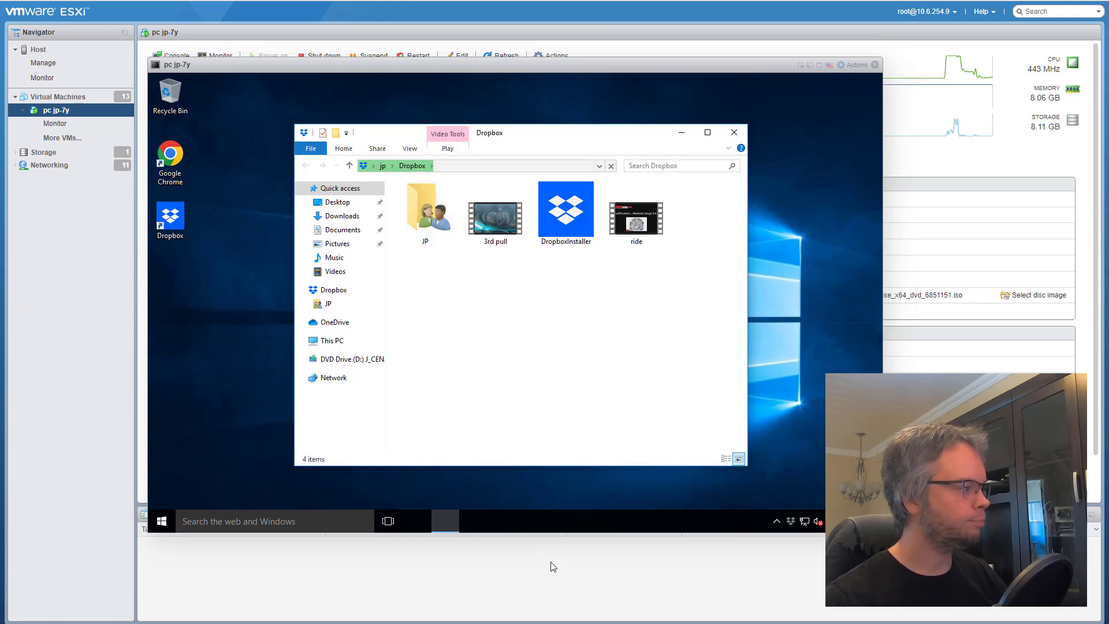
pyautogui.click(328, 622)
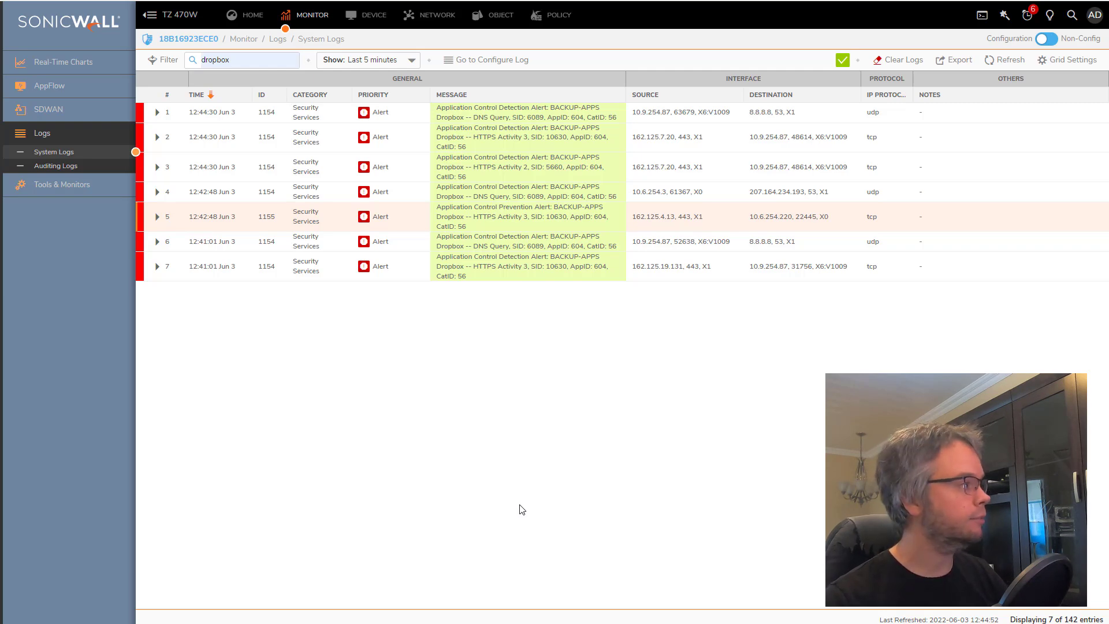
# Open the App Control signatures under Security Services, search for dropbox and view the list by Application.
pyautogui.click(559, 14)
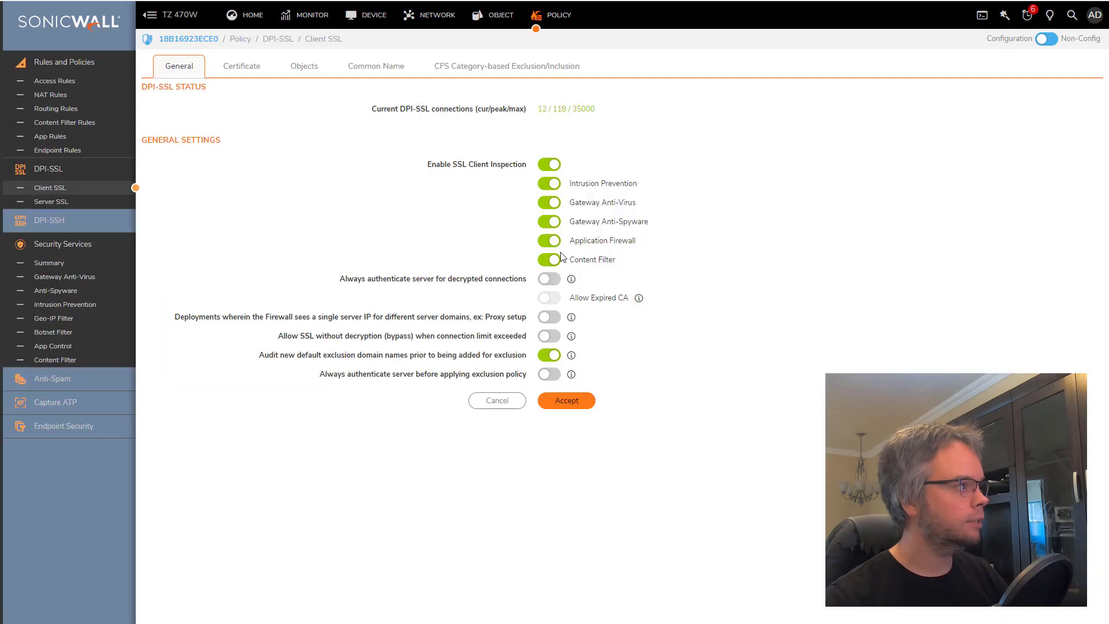
pyautogui.click(79, 346)
pyautogui.click(273, 66)
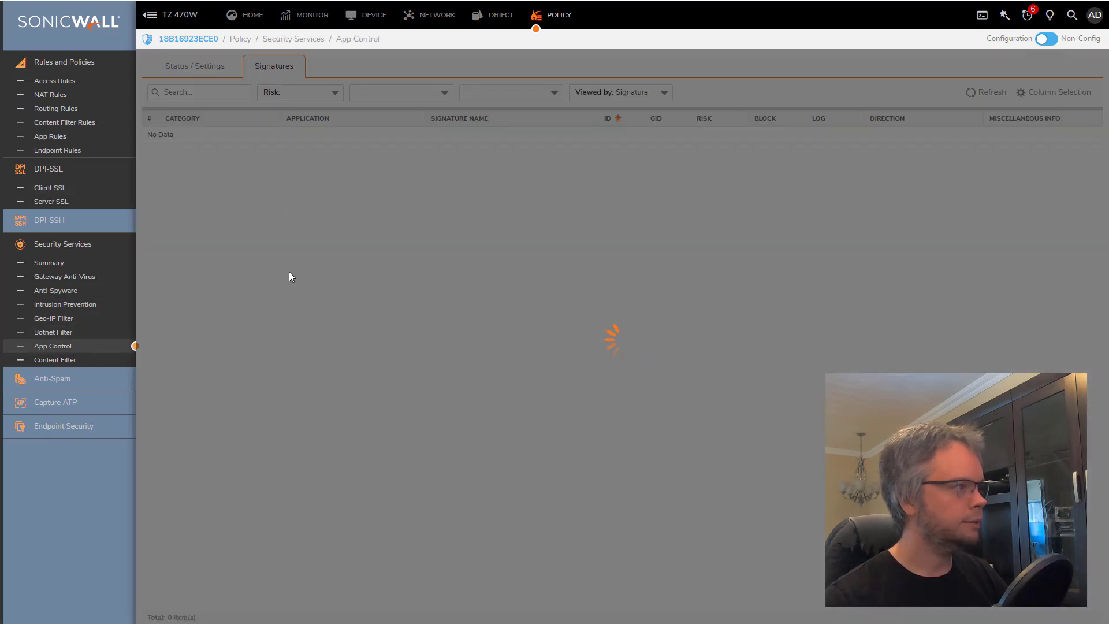
pyautogui.click(197, 92)
pyautogui.write('dropbox')
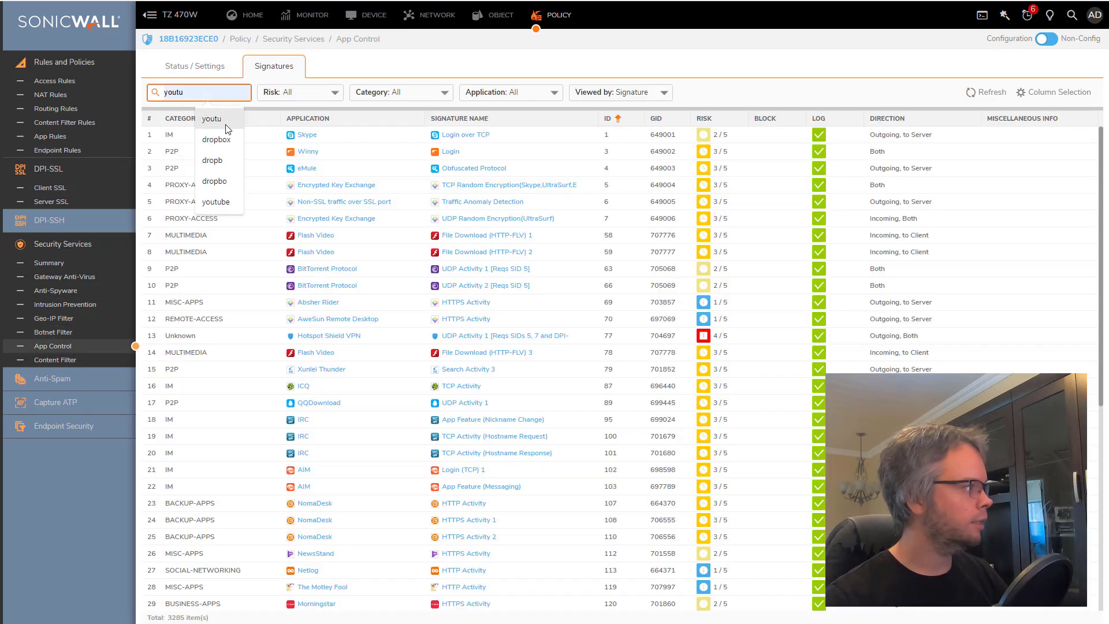
pyautogui.click(625, 93)
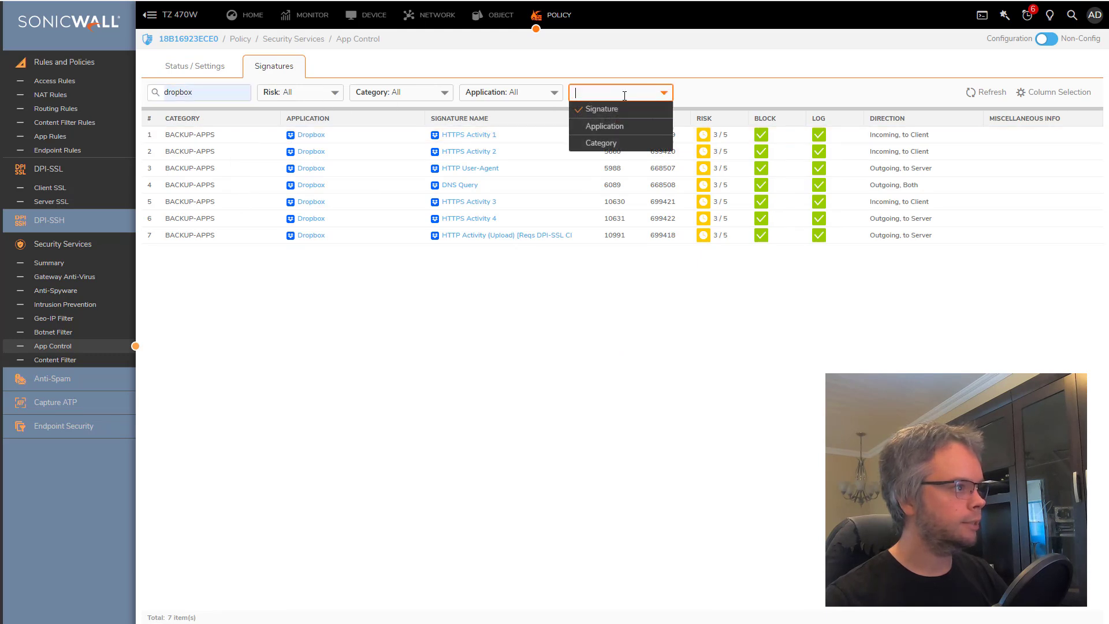
pyautogui.click(632, 128)
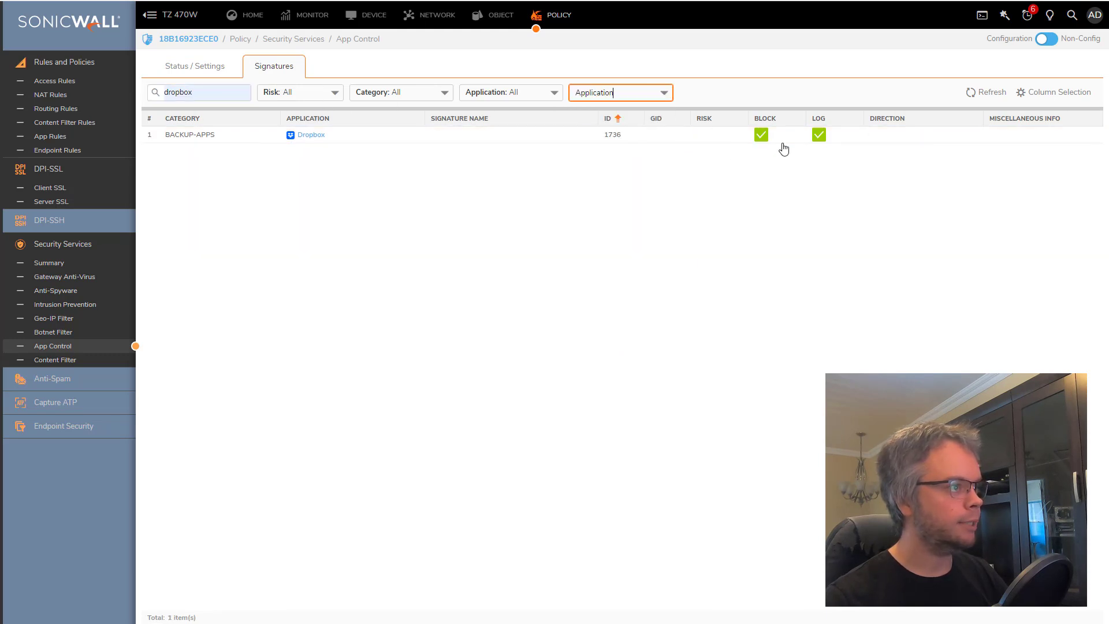
# Open the Dropbox app settings and examine the Included Users/Groups choices, closing the local Dropbox folder window that covers them.
pyautogui.click(1089, 136)
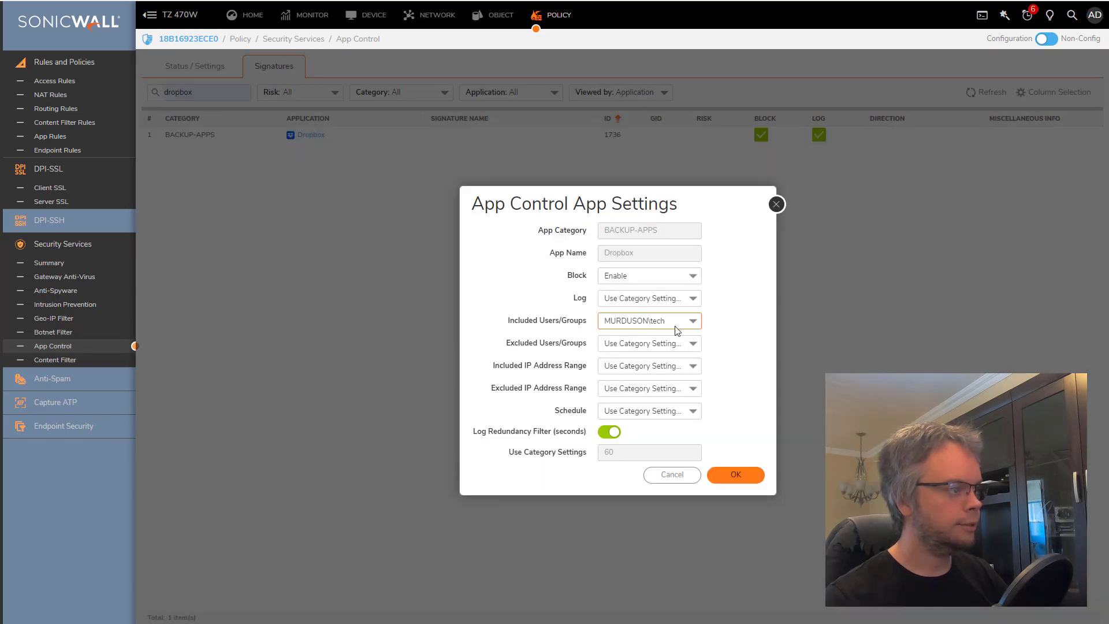
pyautogui.click(676, 324)
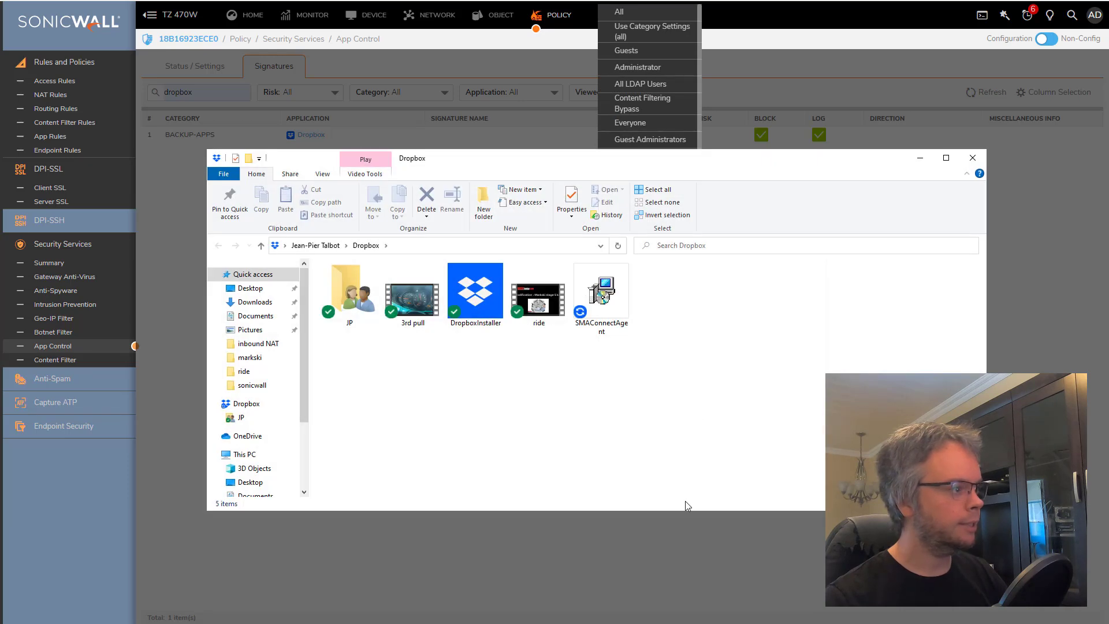
pyautogui.click(978, 165)
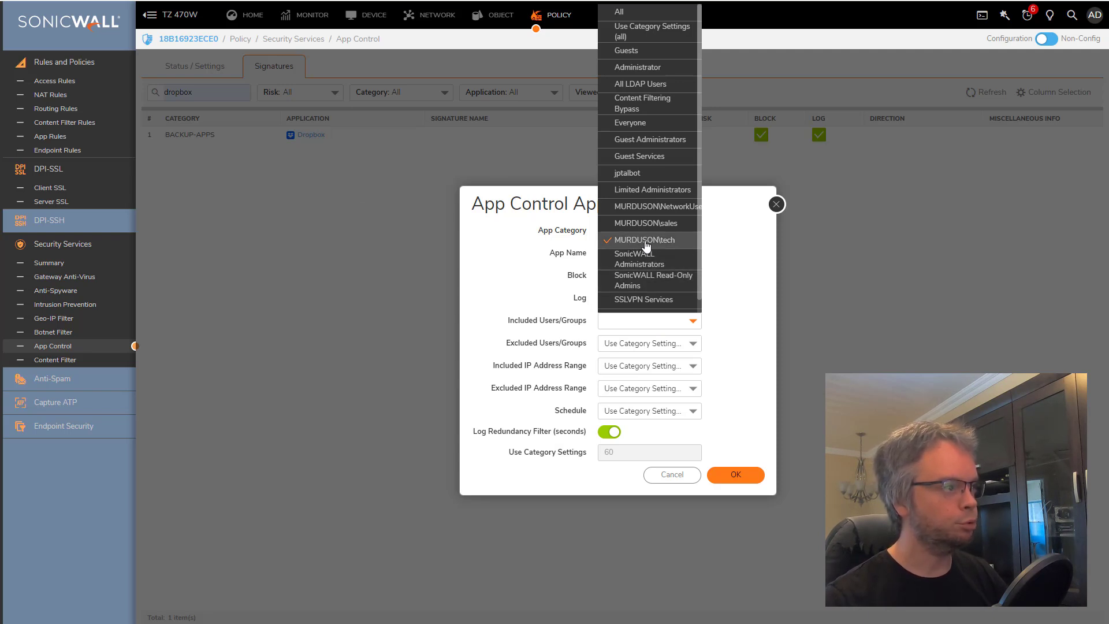
pyautogui.click(745, 300)
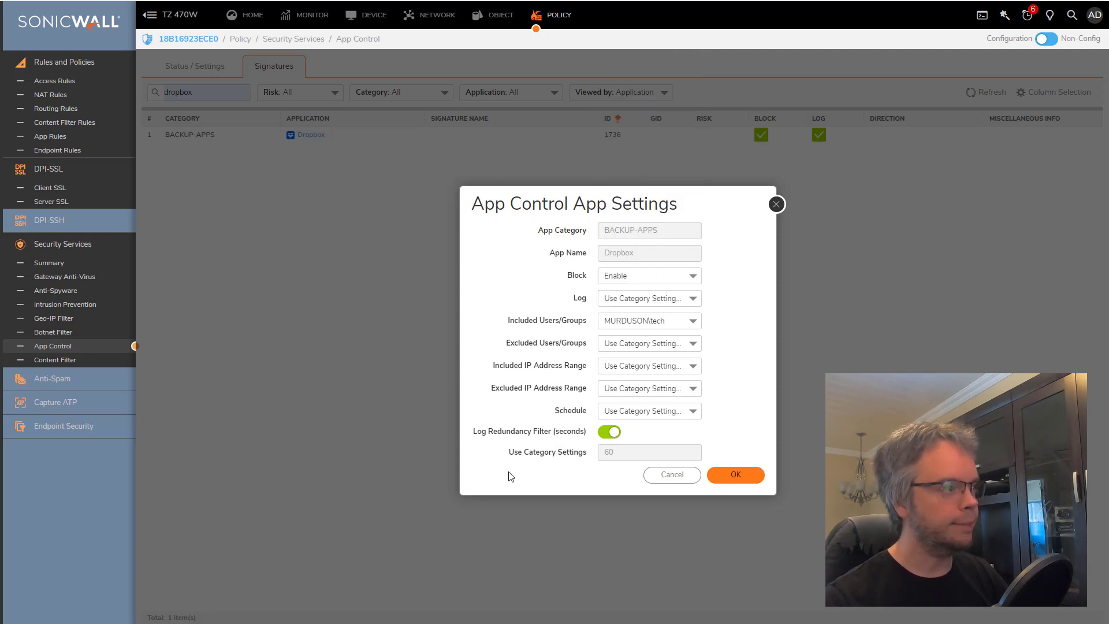
pyautogui.click(691, 325)
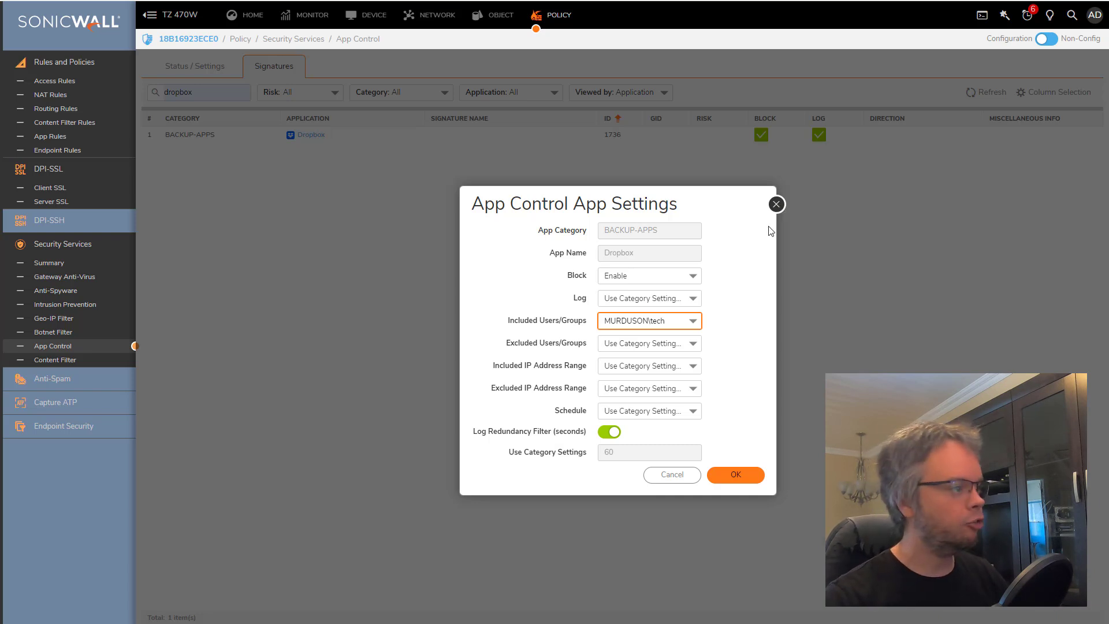
# Try changing the Dropbox block's Included Users/Groups to All and to Use Category Settings (all).
pyautogui.click(694, 321)
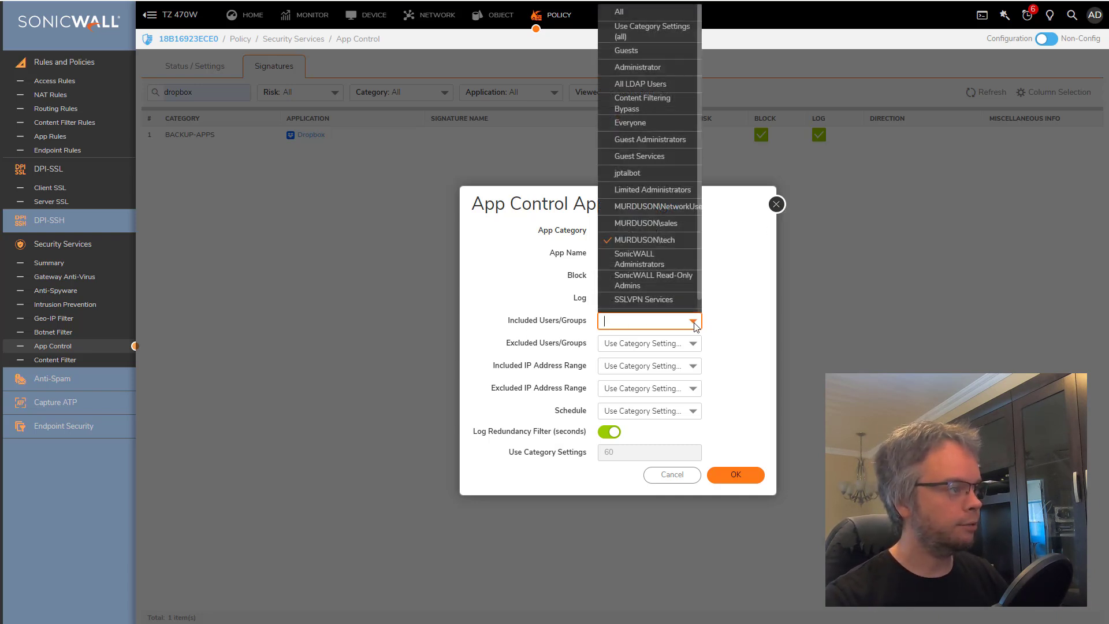
pyautogui.click(638, 35)
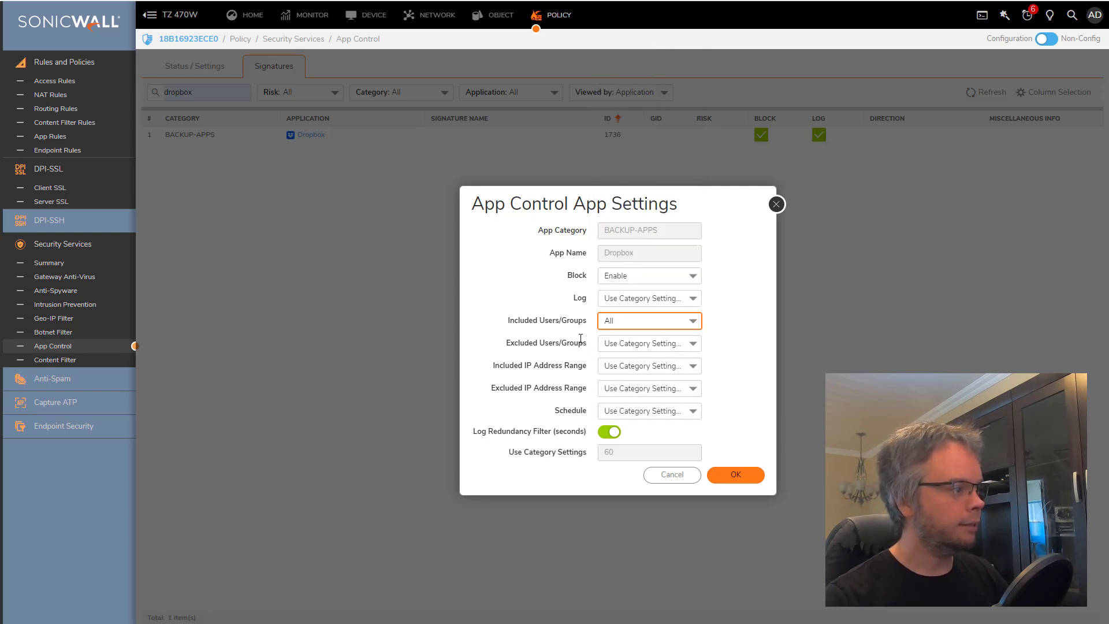
pyautogui.click(692, 321)
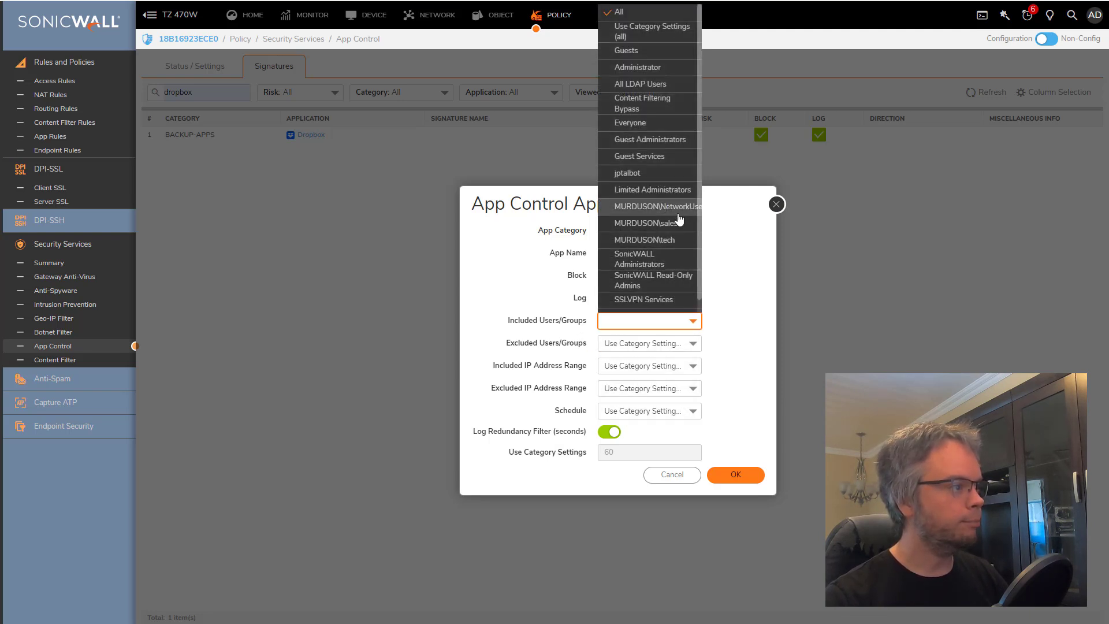
pyautogui.click(716, 406)
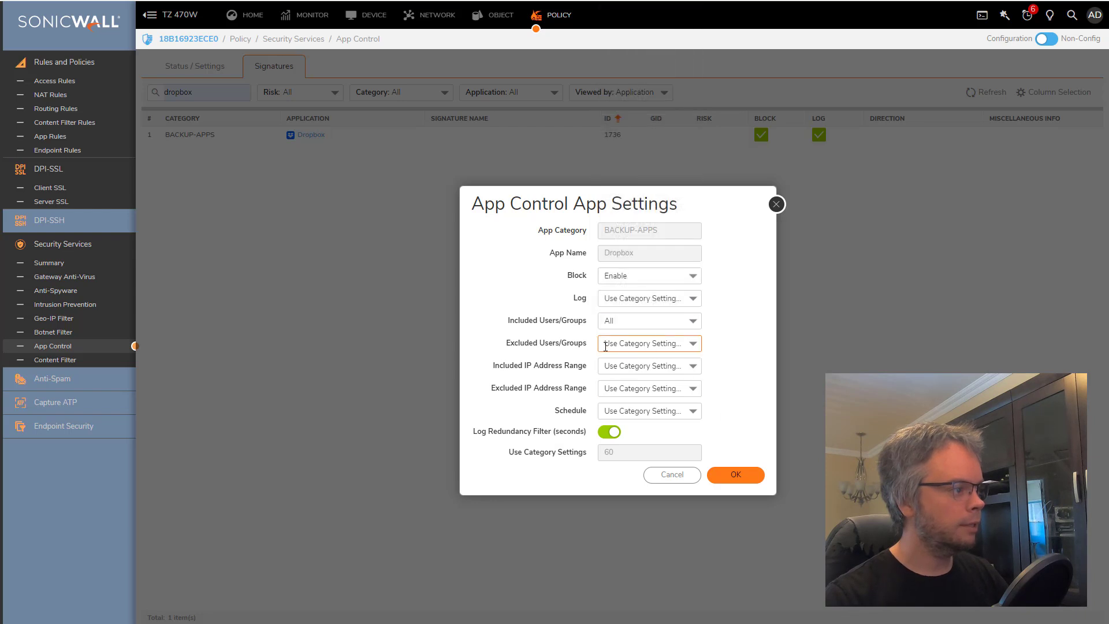
pyautogui.click(692, 322)
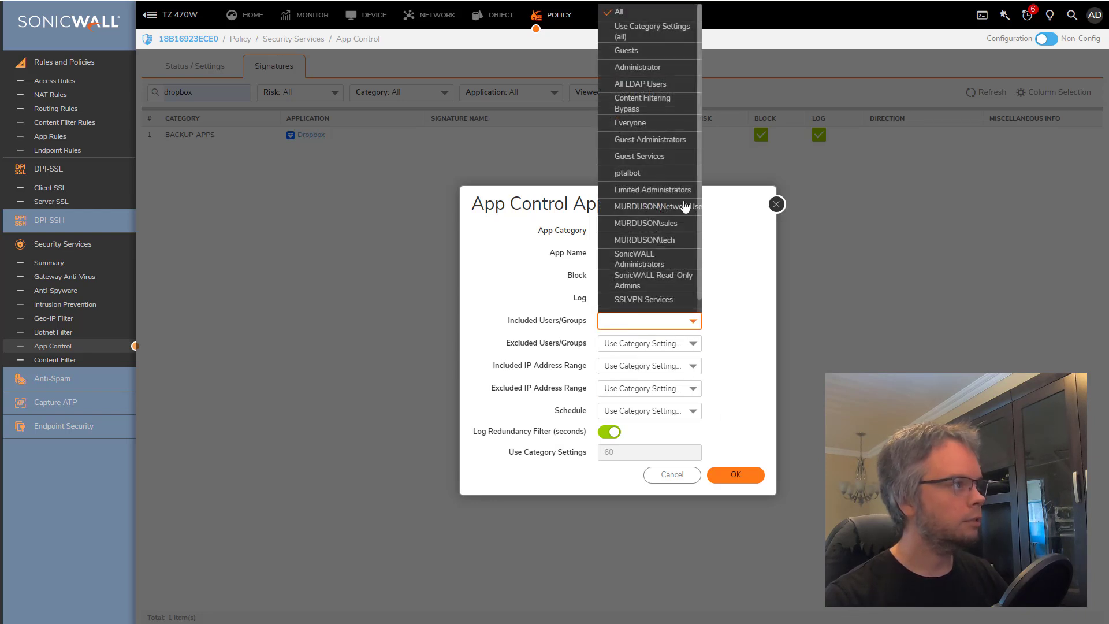
pyautogui.click(658, 34)
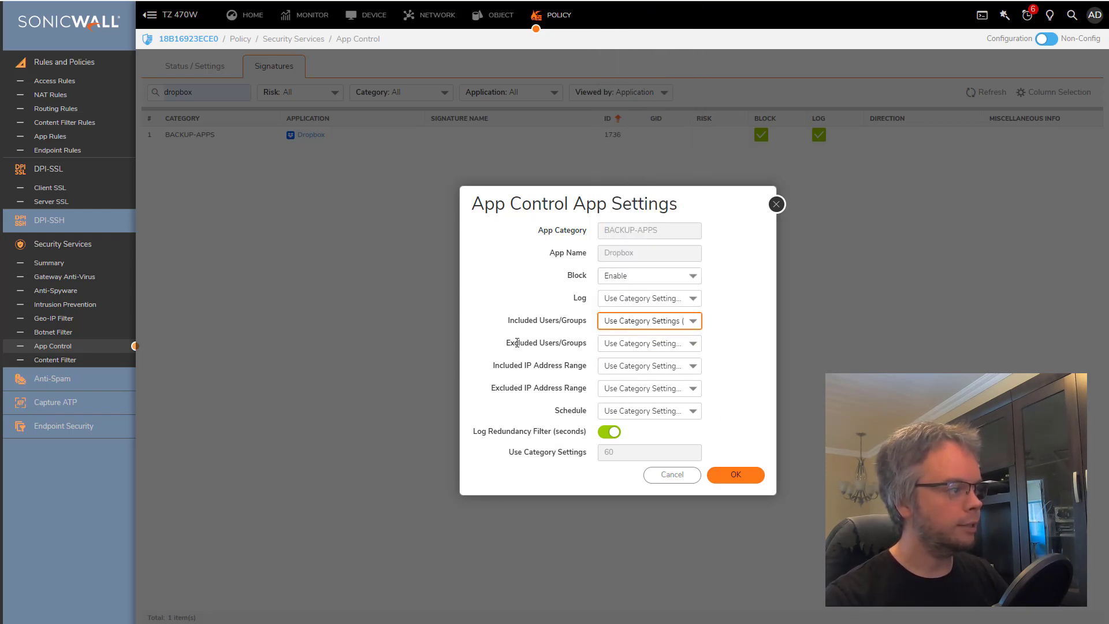
# Examine the Excluded Users/Groups choices, highlight that setting's label and cancel the Dropbox app settings without saving.
pyautogui.click(648, 346)
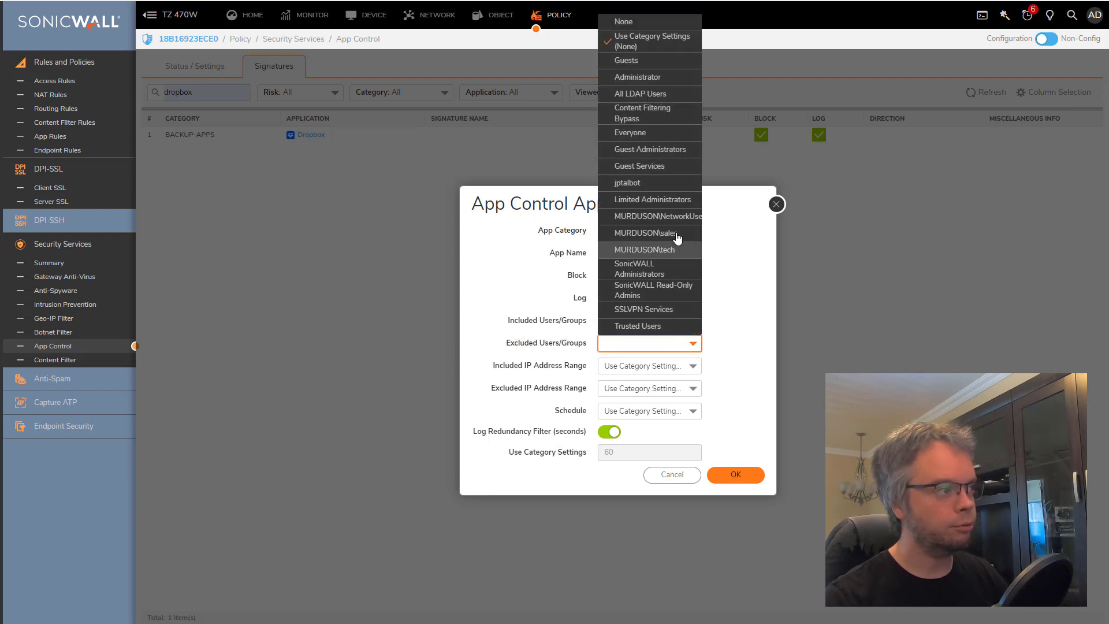
pyautogui.click(733, 320)
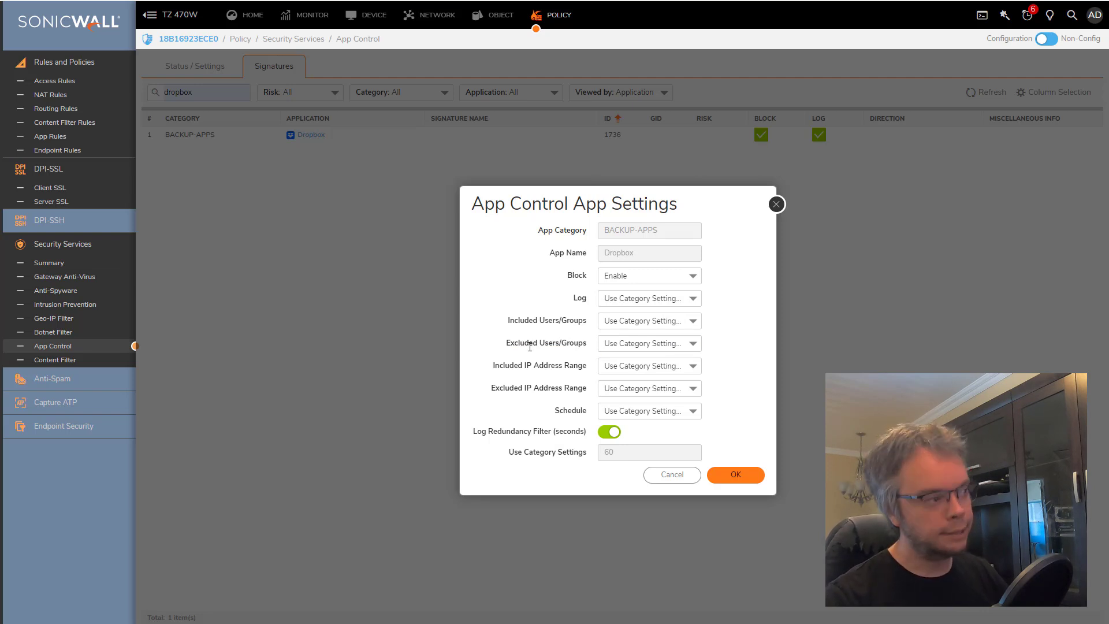
pyautogui.moveTo(506, 345); pyautogui.dragTo(578, 344)
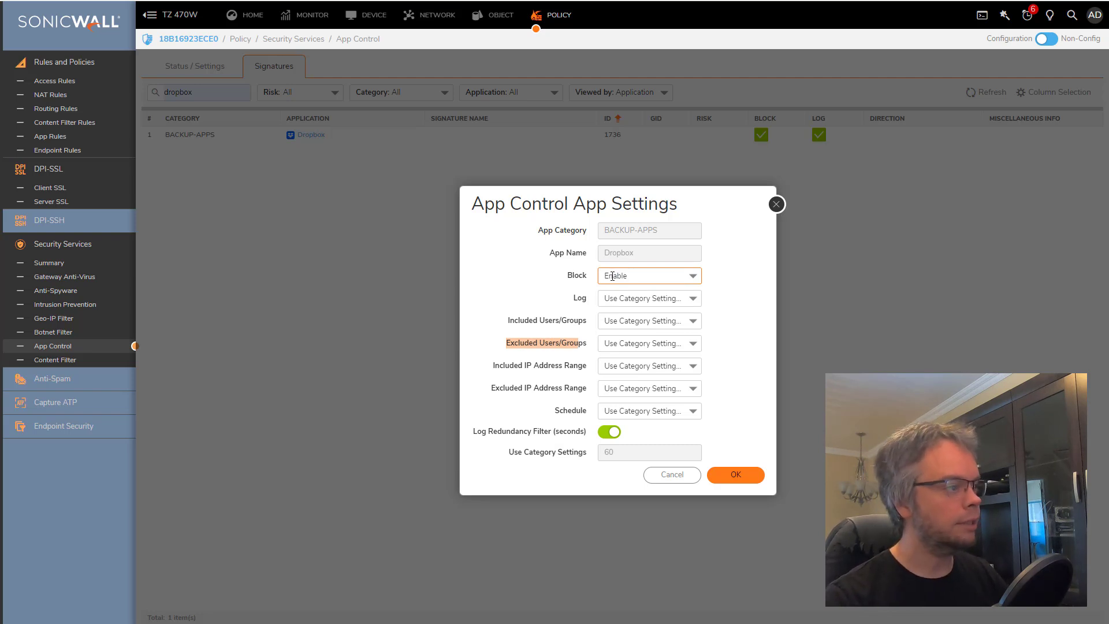
pyautogui.click(514, 345)
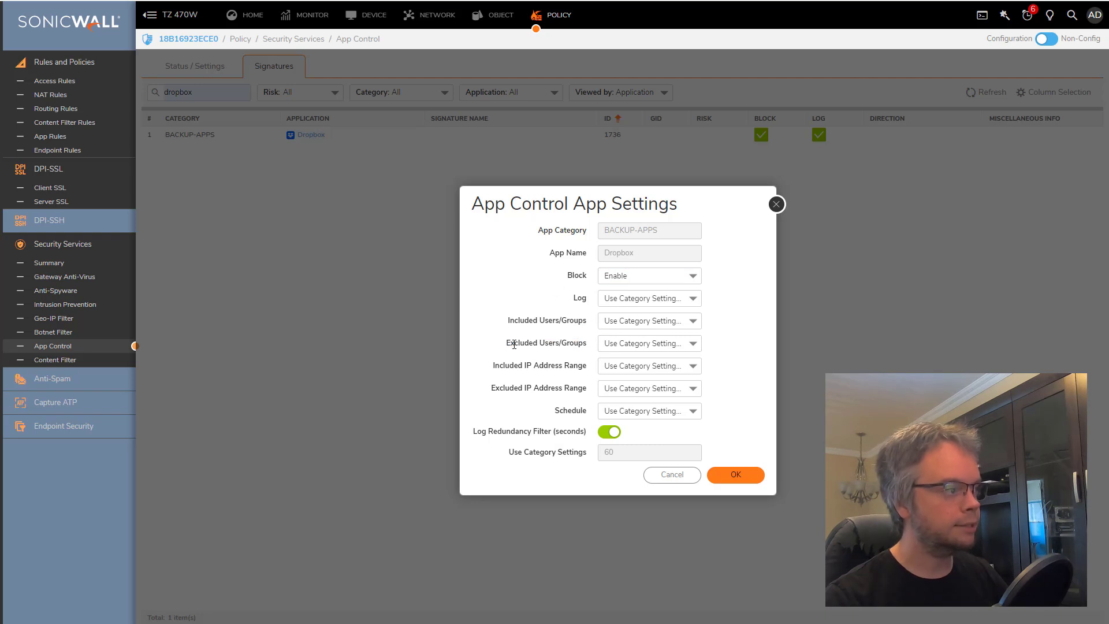
pyautogui.moveTo(514, 345); pyautogui.dragTo(580, 345)
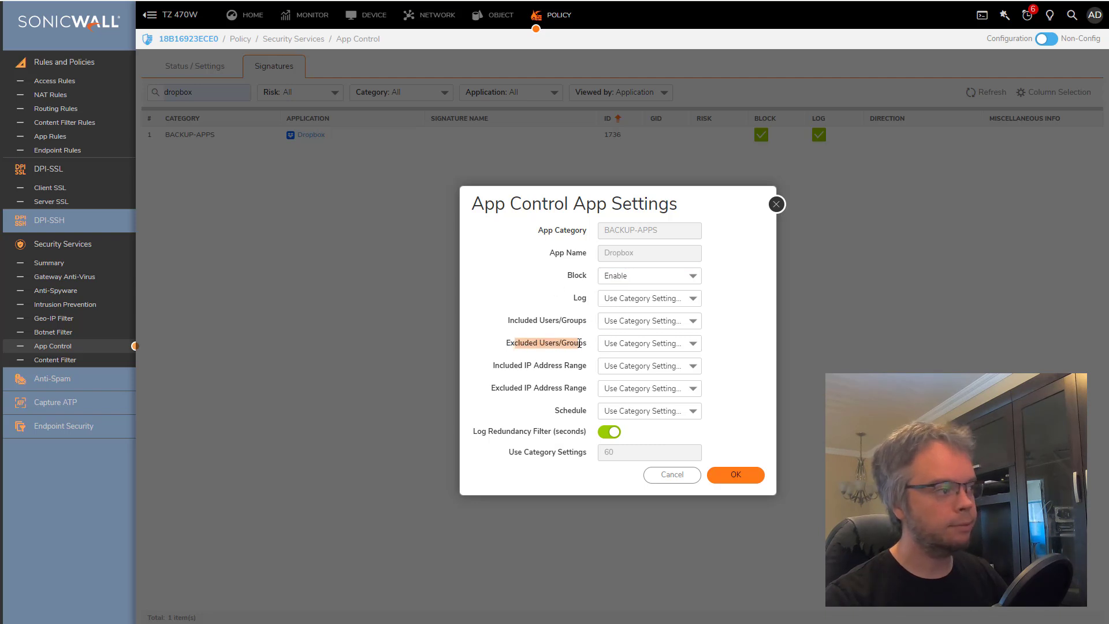
pyautogui.click(672, 477)
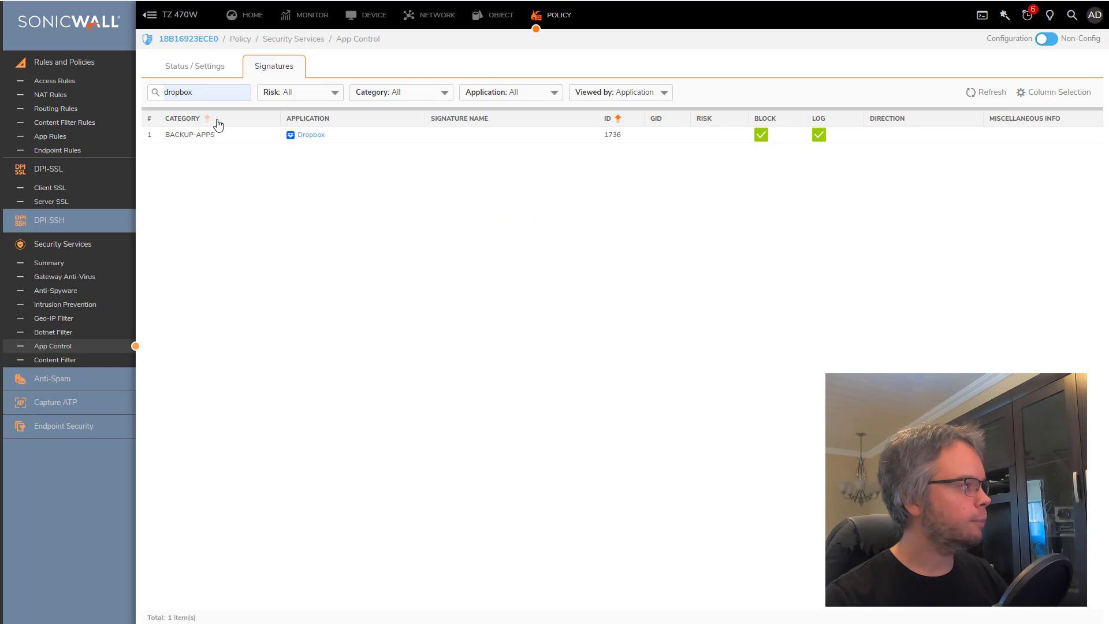
# Replace the App Control search with youtube and view the list by Signature.
pyautogui.click(185, 92)
pyautogui.doubleClick(179, 92)
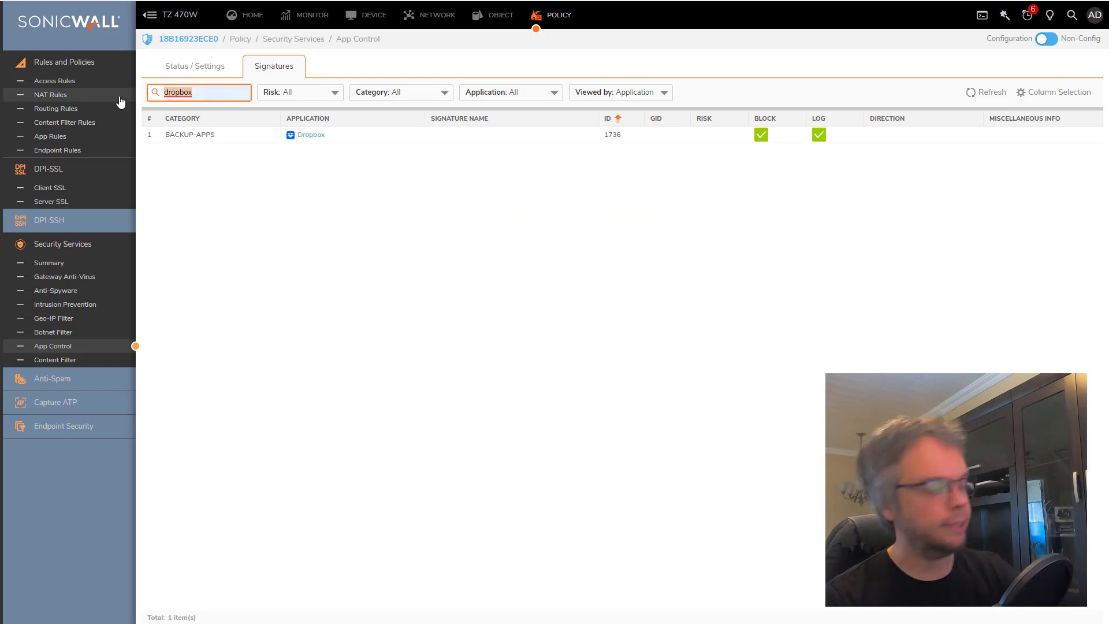
pyautogui.press('BackSpace')
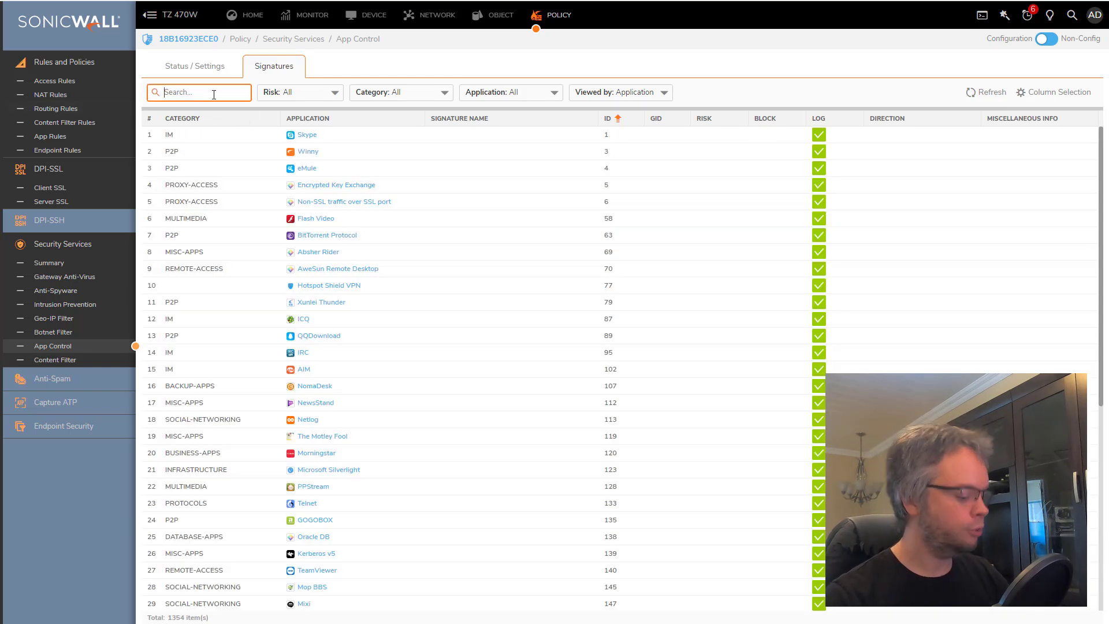
pyautogui.click(210, 96)
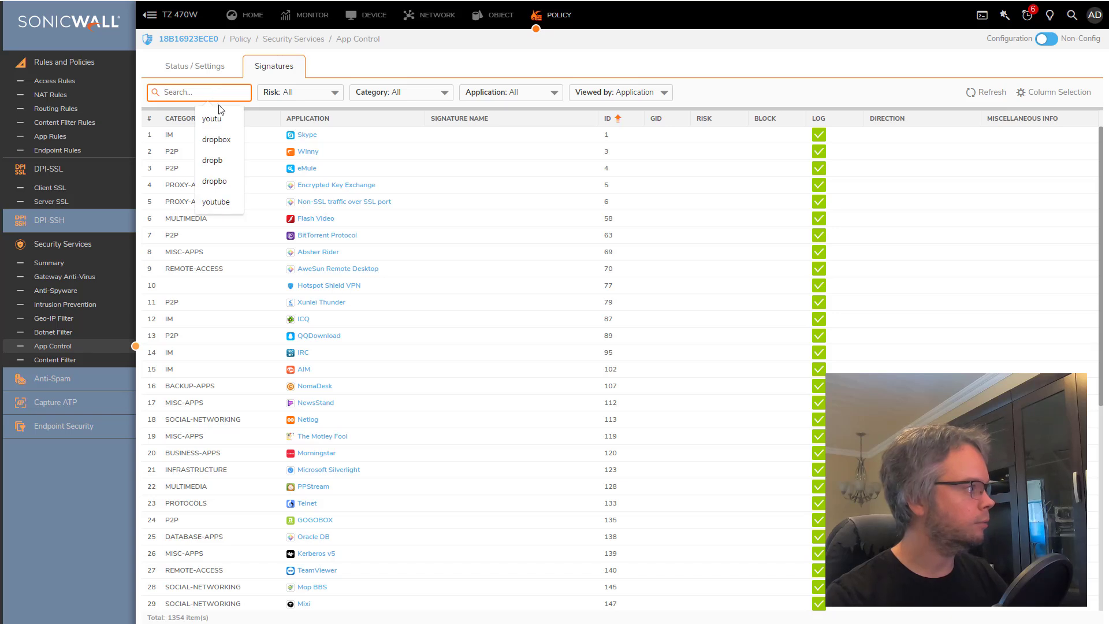
pyautogui.click(223, 201)
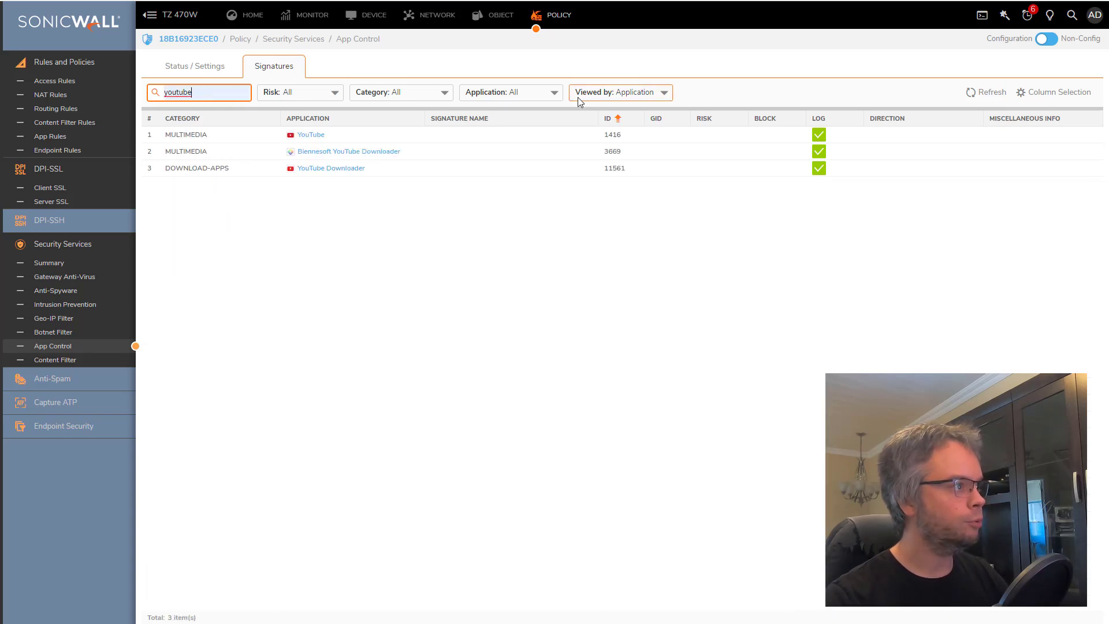
pyautogui.click(616, 98)
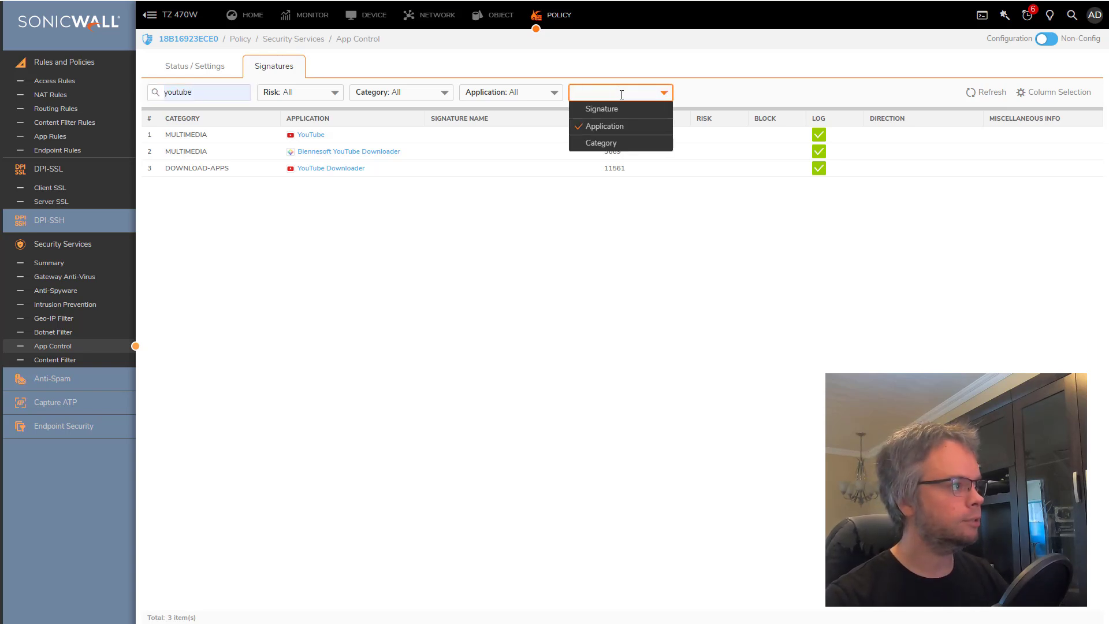
pyautogui.click(601, 110)
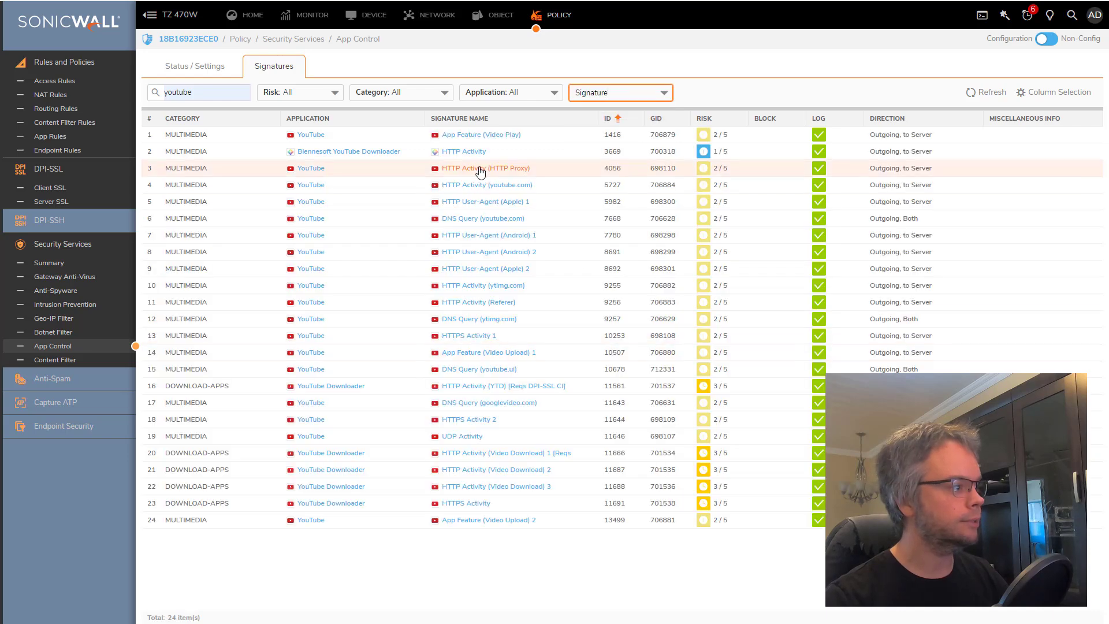
# Enable blocking for the YouTube signature App Feature (Video Upload) 2 and save its settings.
pyautogui.click(516, 523)
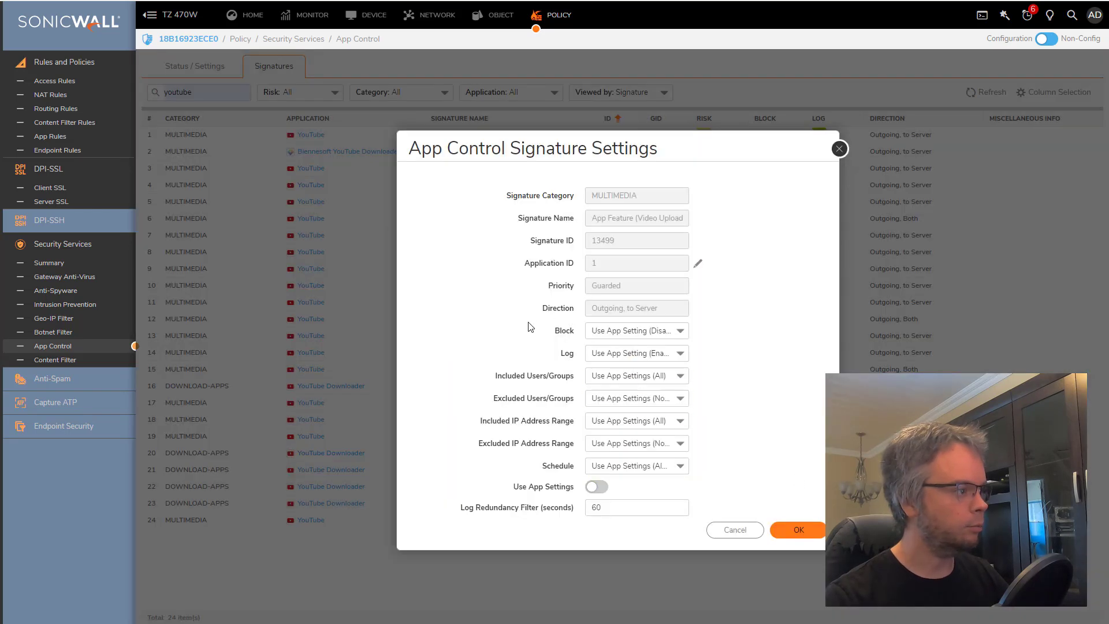
pyautogui.click(637, 328)
pyautogui.write('Enable')
pyautogui.press('Return')
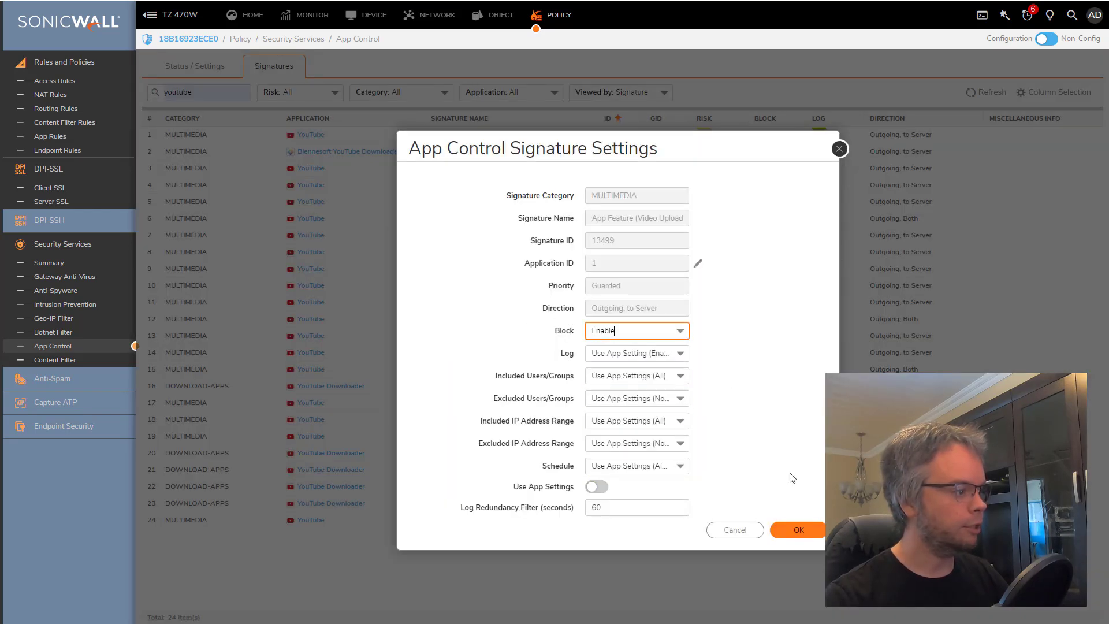
pyautogui.click(806, 534)
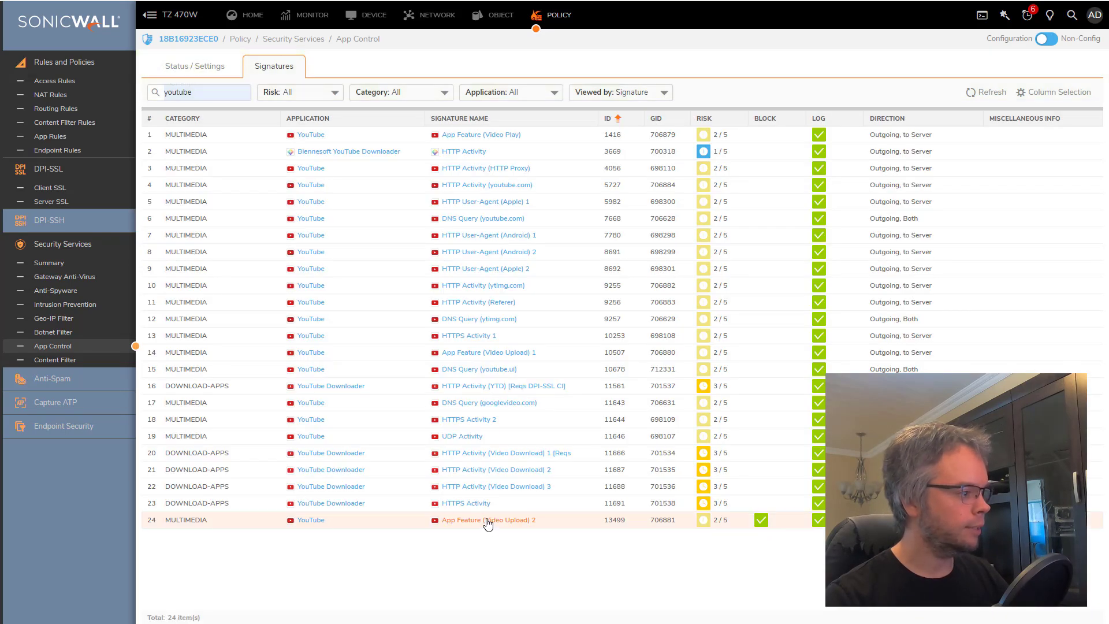
# Examine the details of the App Feature (Video Upload) 2 signature and of the YouTube application, switching the list to be viewed by Application.
pyautogui.click(488, 521)
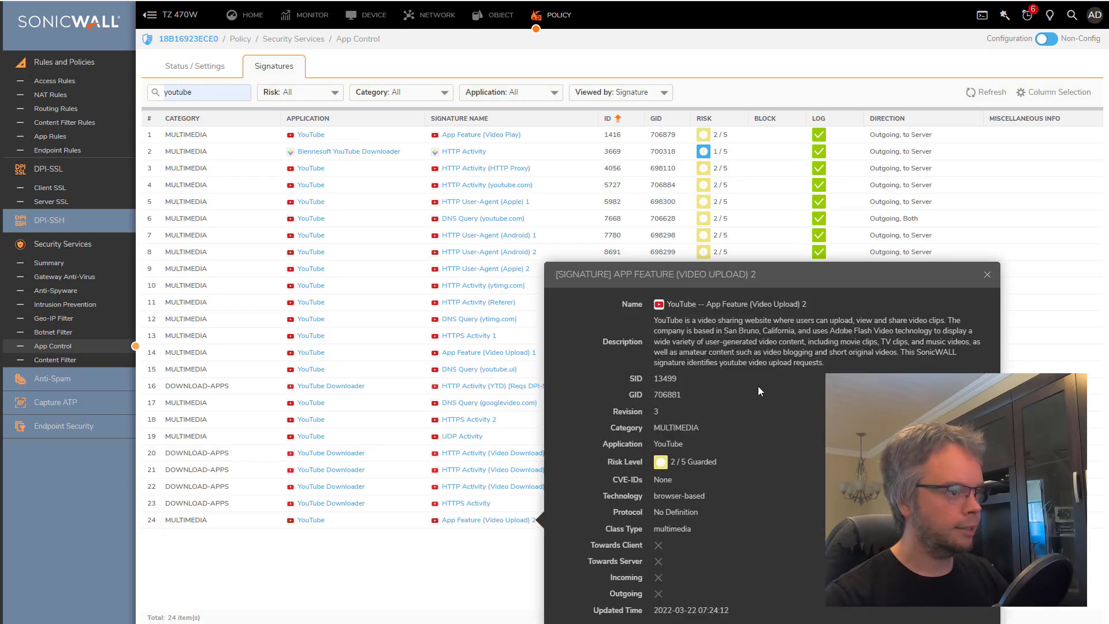
pyautogui.click(988, 274)
pyautogui.click(579, 97)
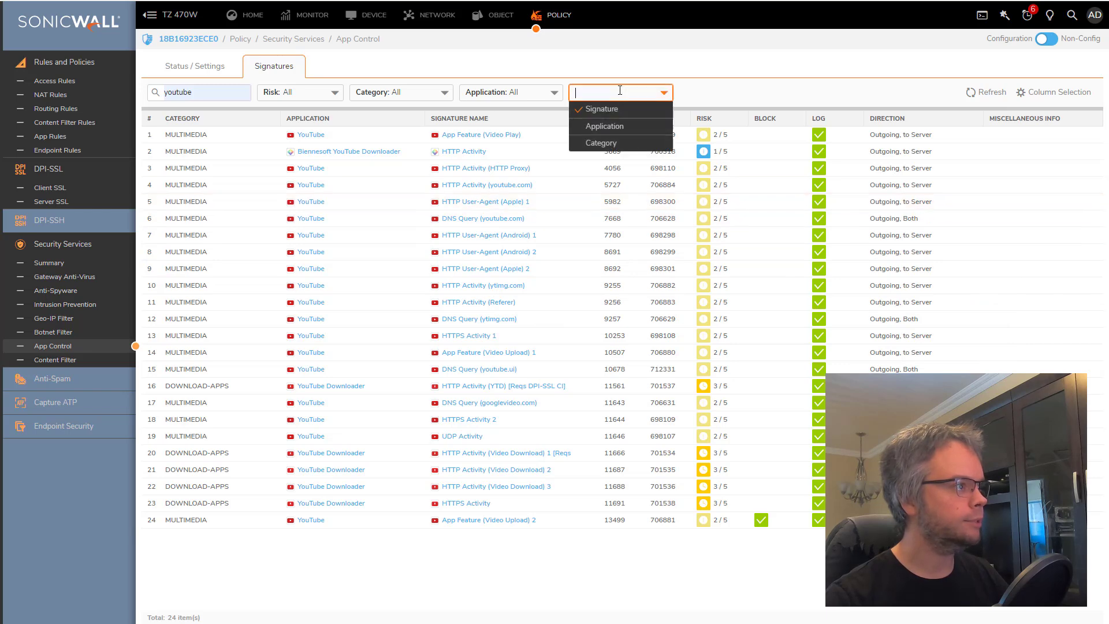
pyautogui.click(625, 129)
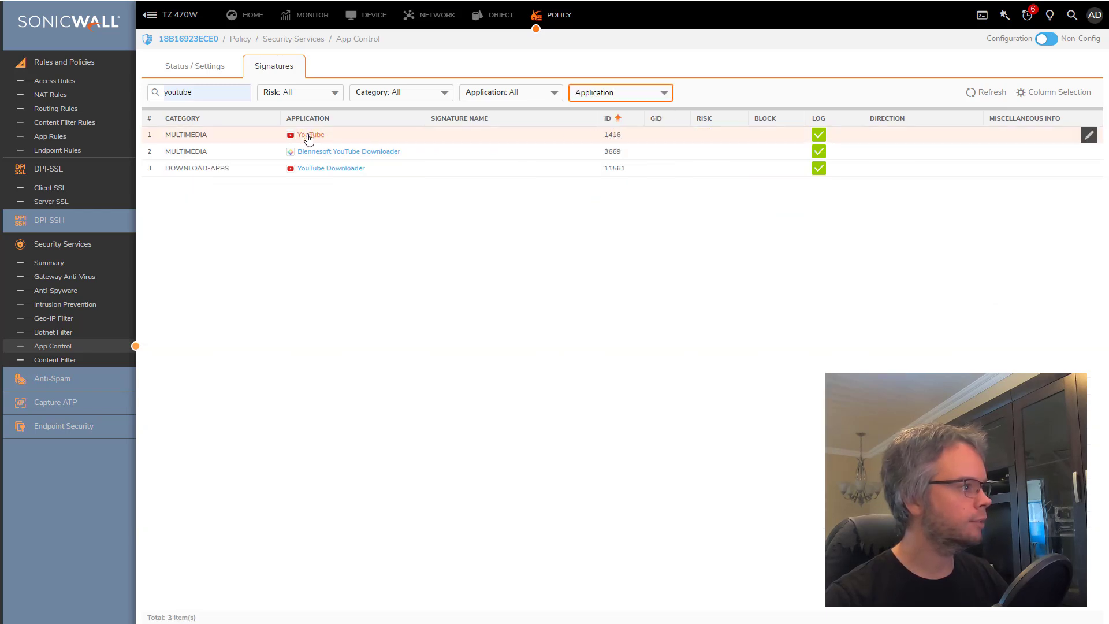
pyautogui.click(310, 135)
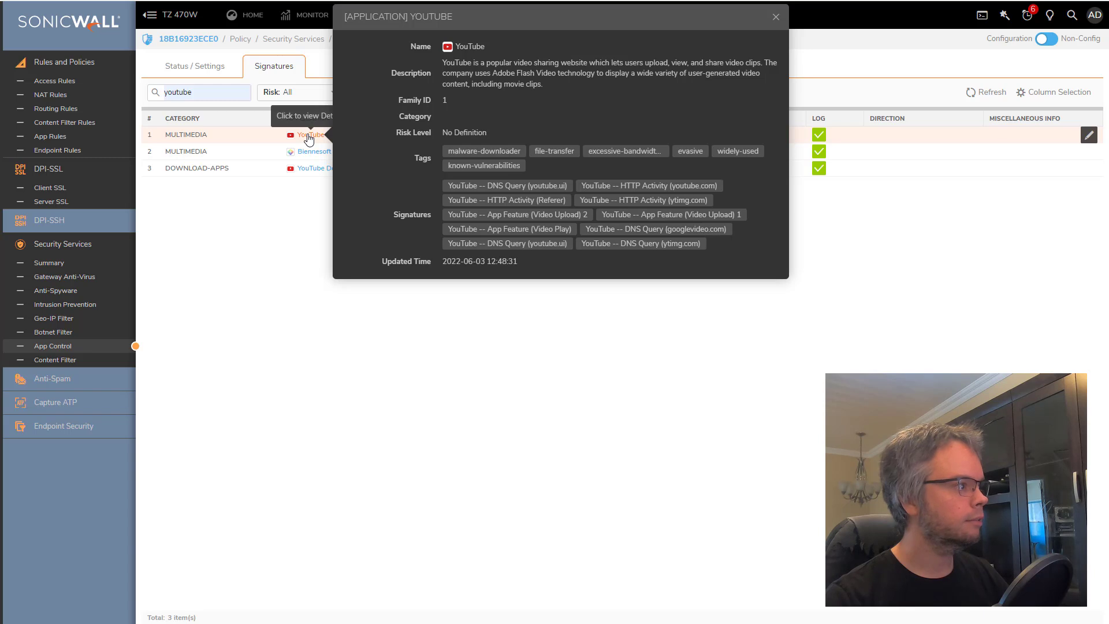
pyautogui.click(775, 18)
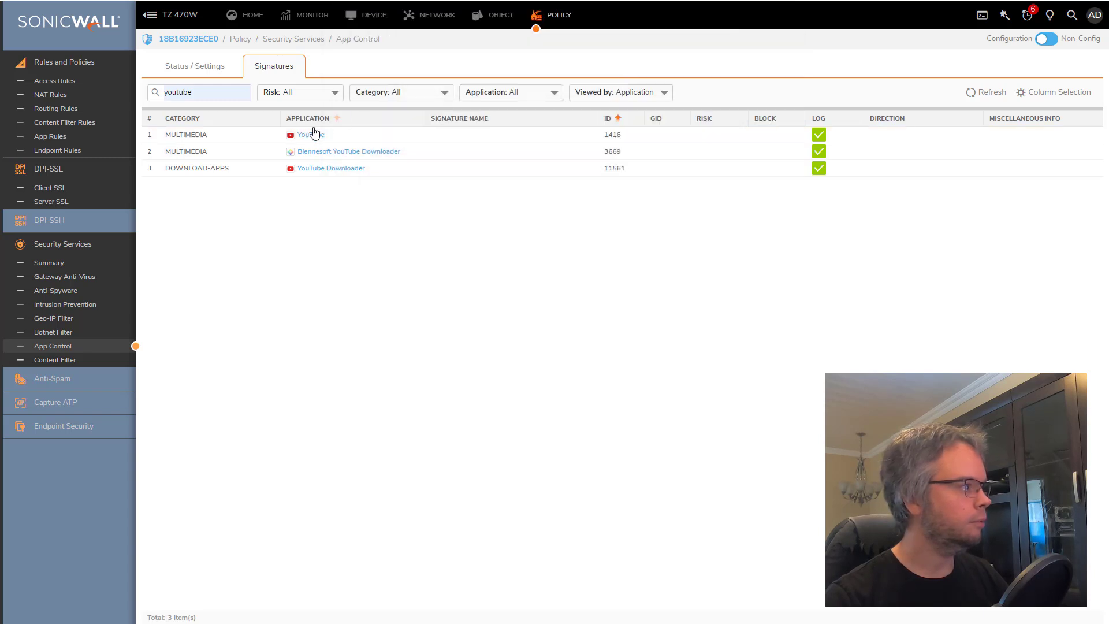
# Return the list to the Signature view and review the App Feature (Video Upload) 2 details and settings, cancelling without changes.
pyautogui.click(623, 91)
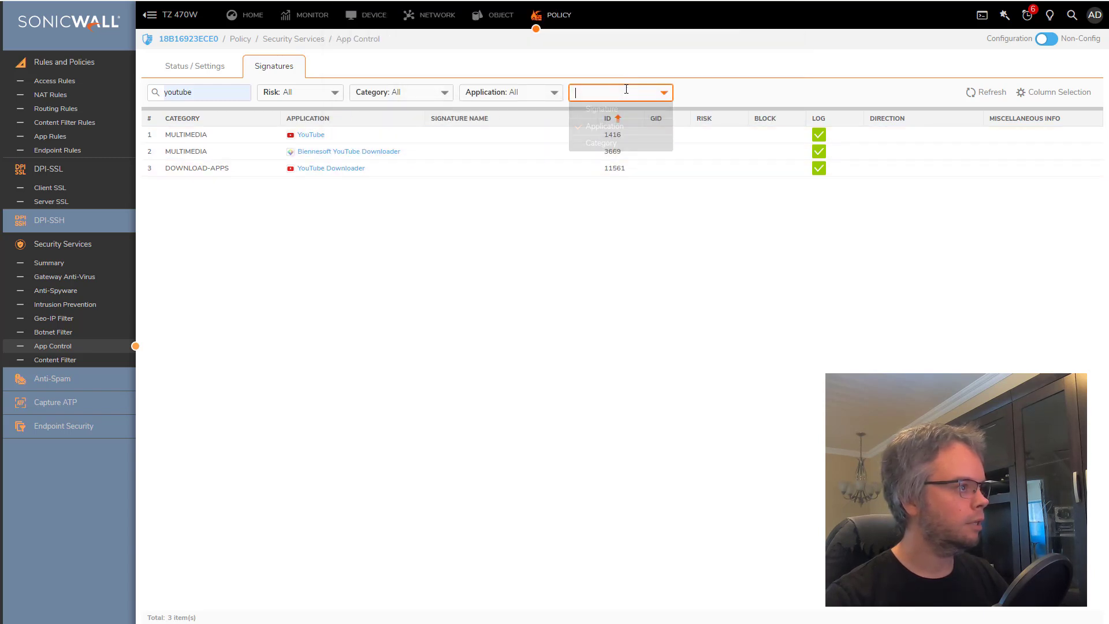
pyautogui.click(602, 109)
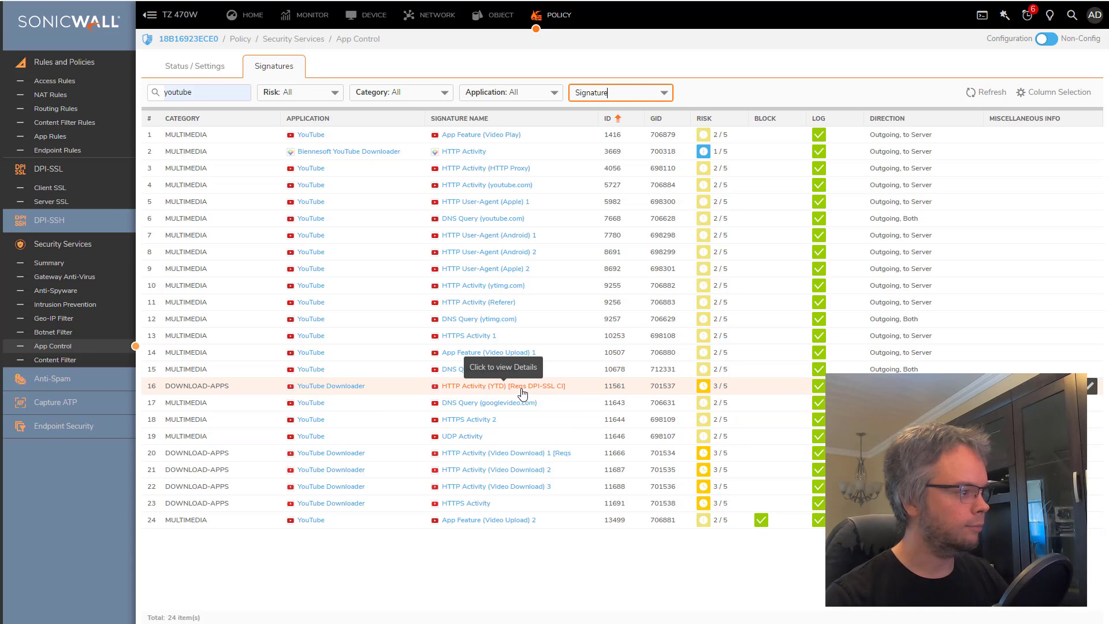
pyautogui.click(509, 521)
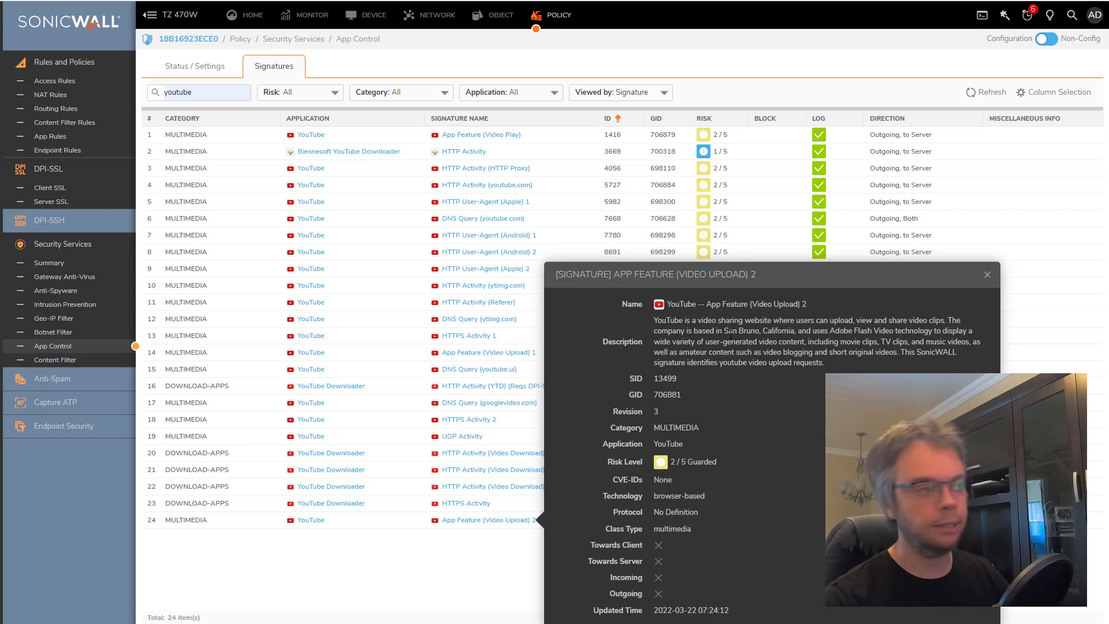
pyautogui.click(987, 277)
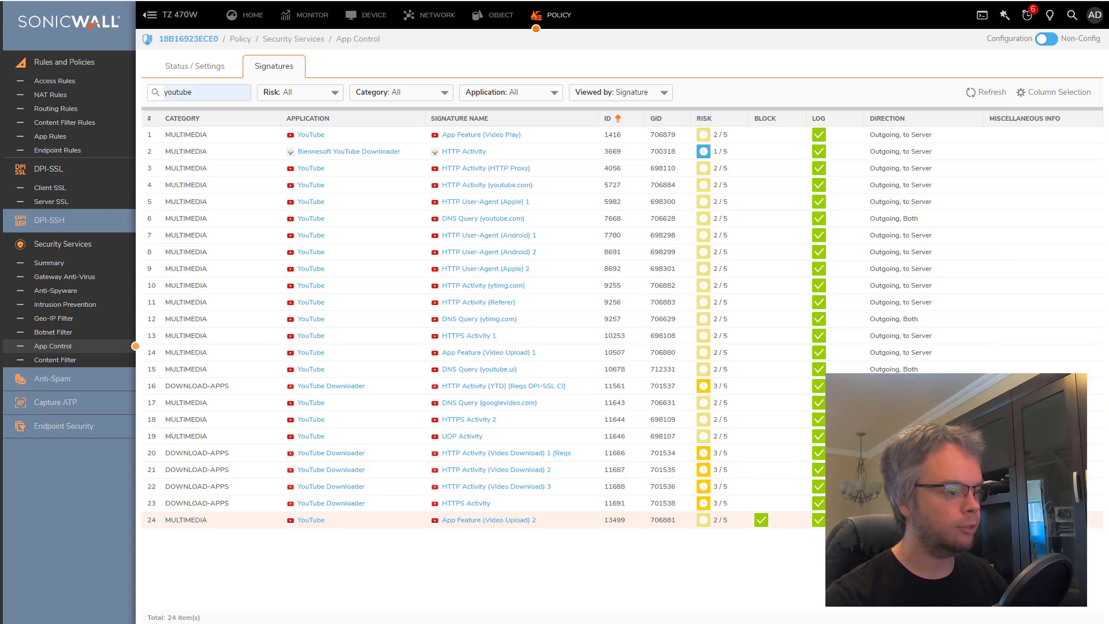
pyautogui.click(1090, 520)
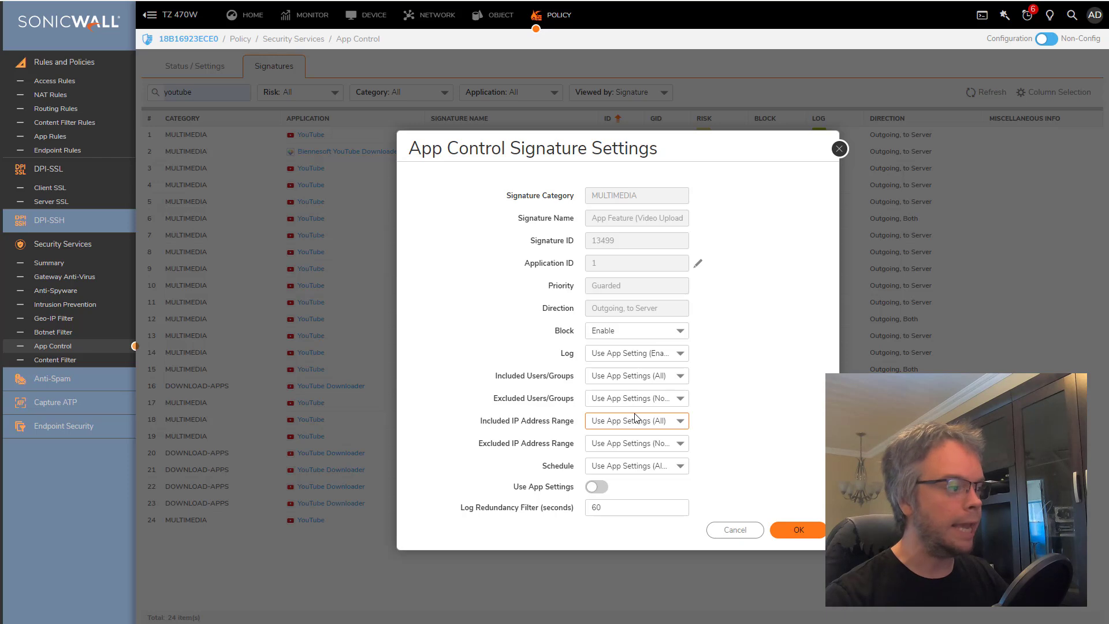
pyautogui.click(725, 532)
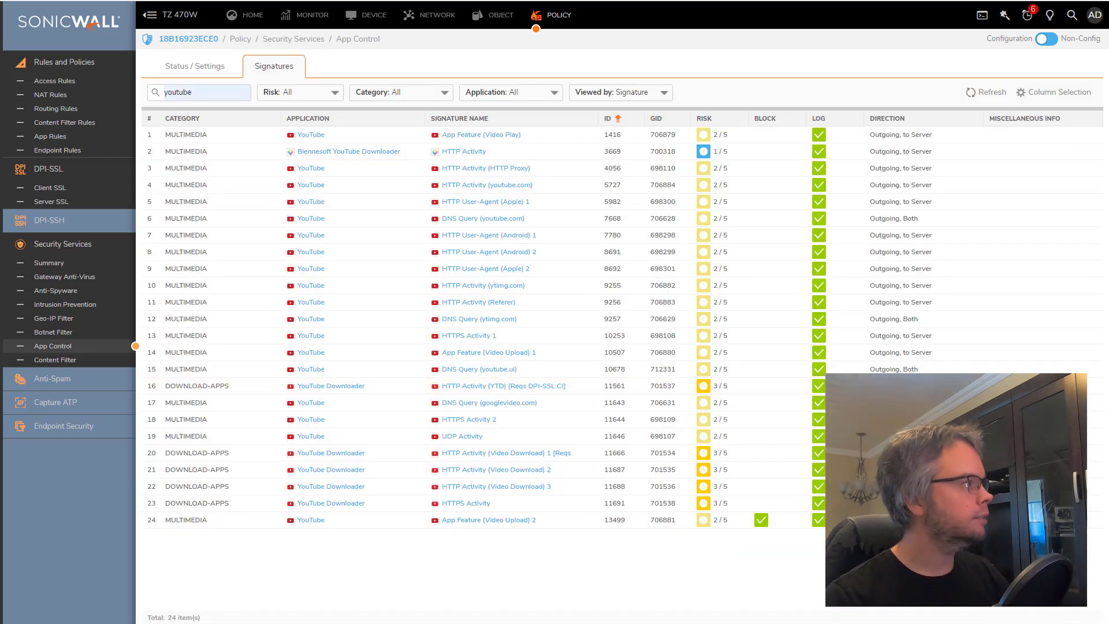
# Switch to YouTube and test playing the "We Had To Sell Our Terrible Imported Cars" video, pausing it and activating its comment field.
pyautogui.hotkey('ctrl', 't')
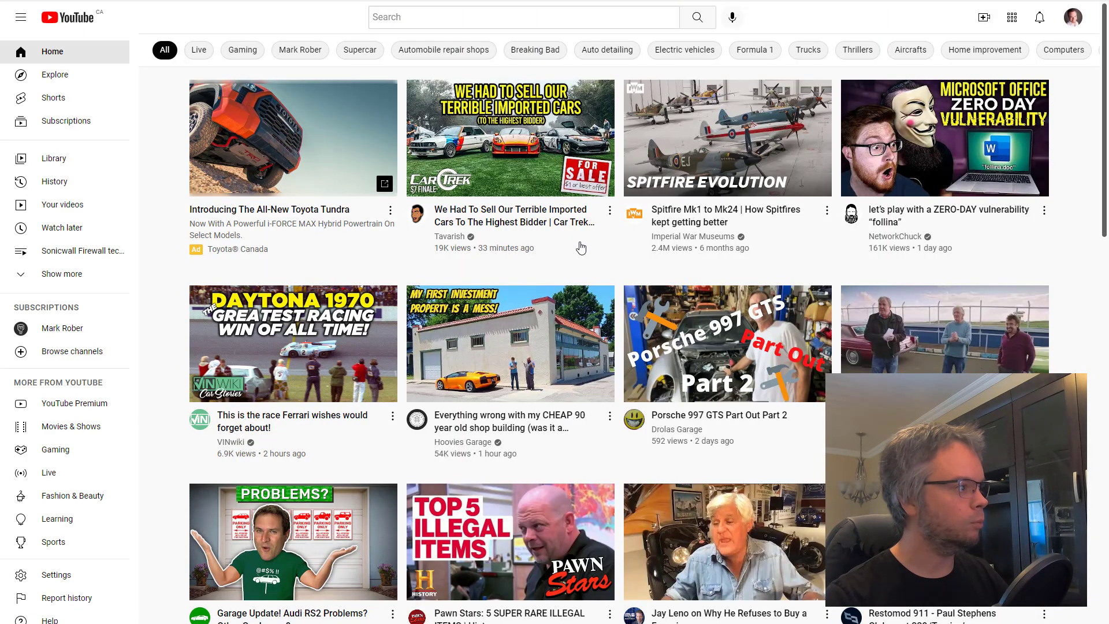
pyautogui.click(522, 221)
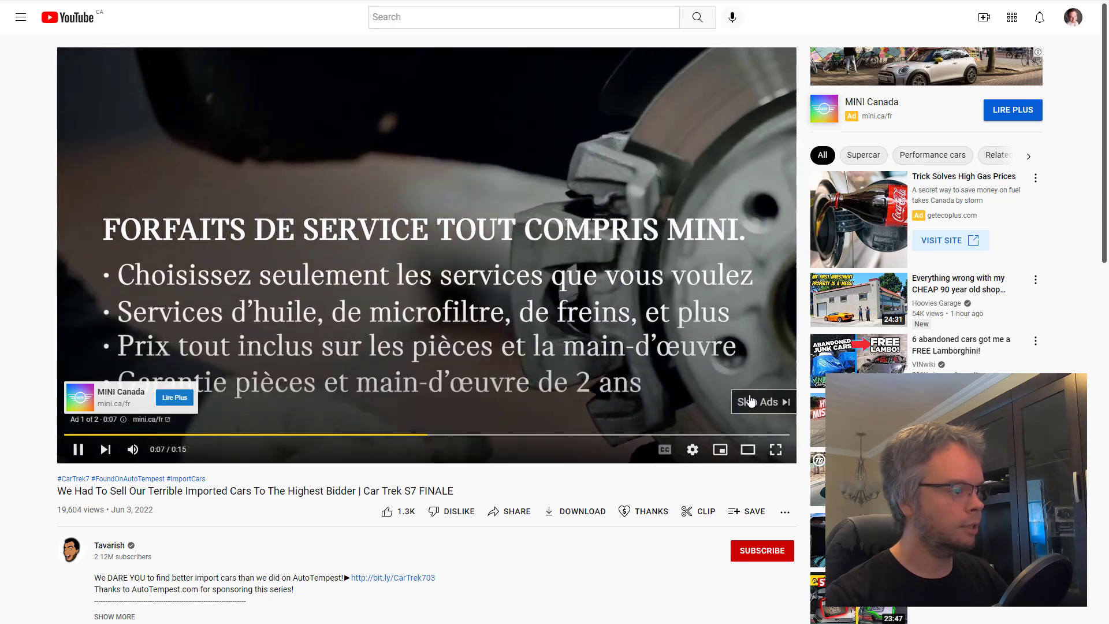
pyautogui.click(762, 402)
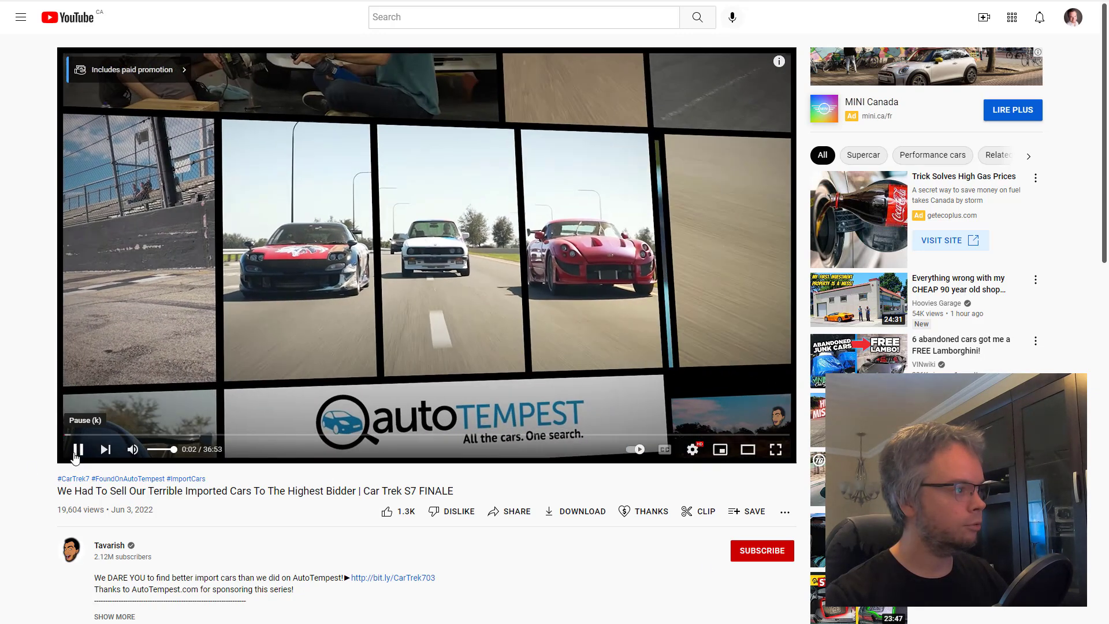
pyautogui.click(78, 450)
pyautogui.scroll(-6, 33, 524)
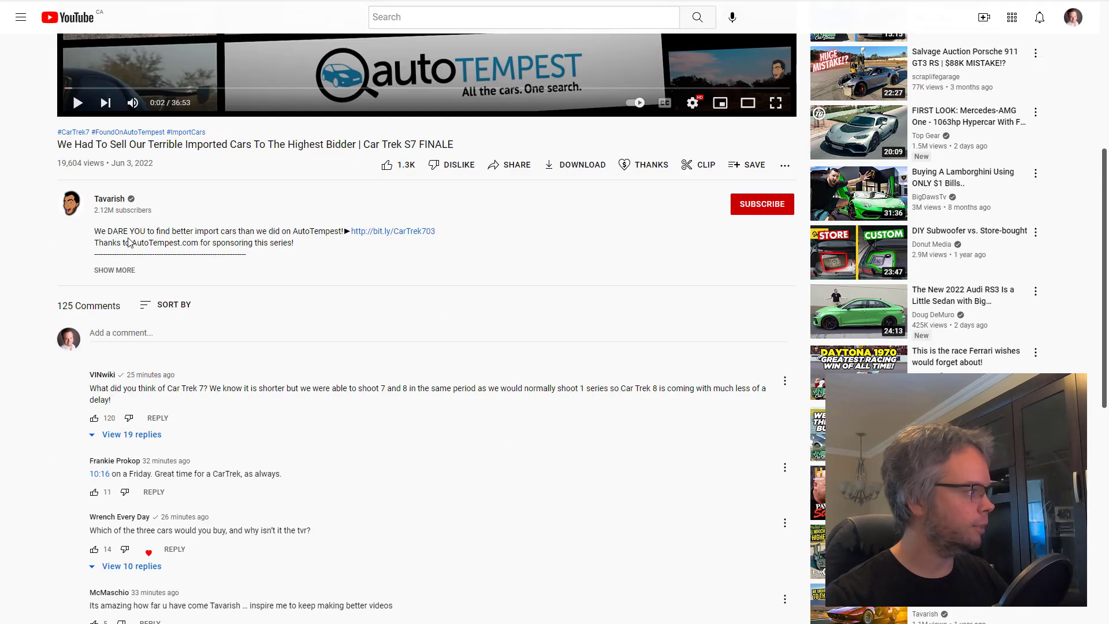
pyautogui.click(121, 333)
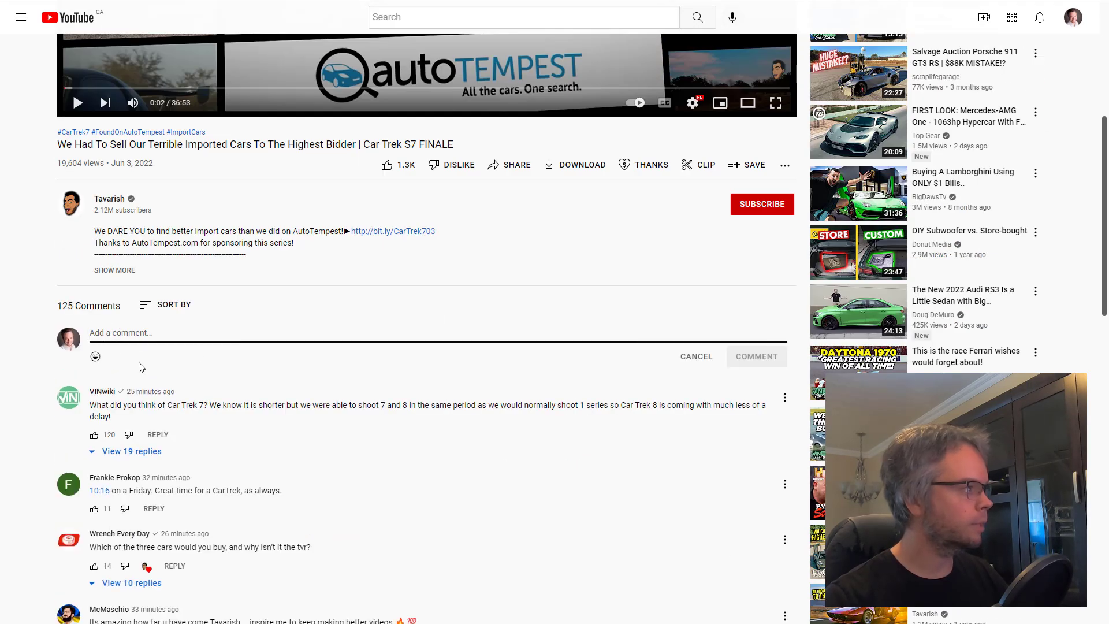
pyautogui.scroll(6, 141, 326)
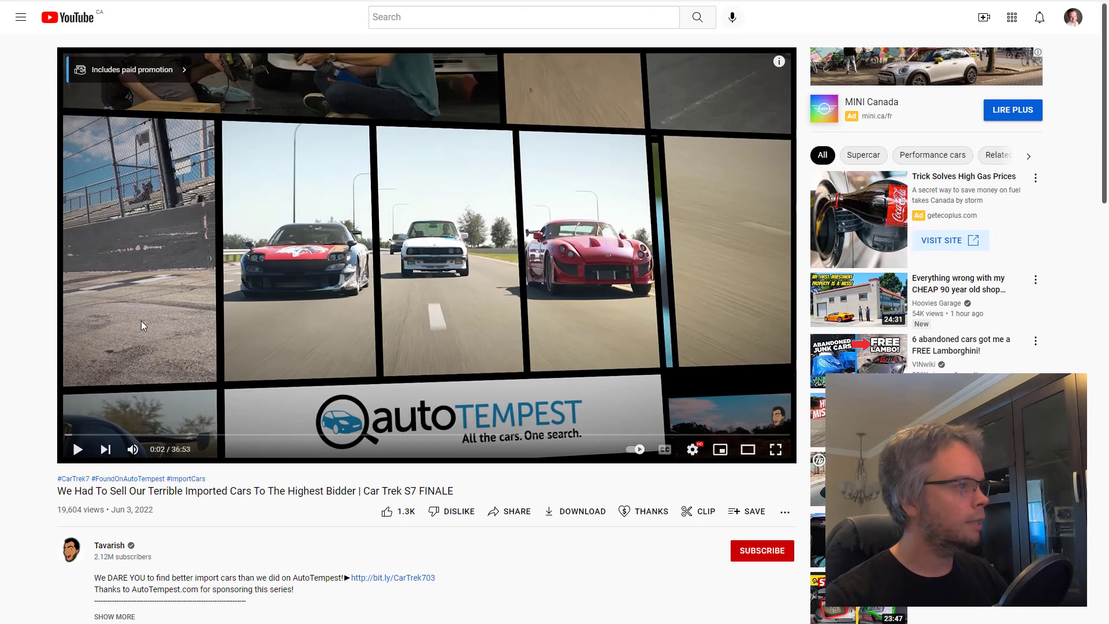
# Open the channel's content in YouTube Studio and try to upload the ride video file.
pyautogui.click(1072, 21)
pyautogui.click(921, 94)
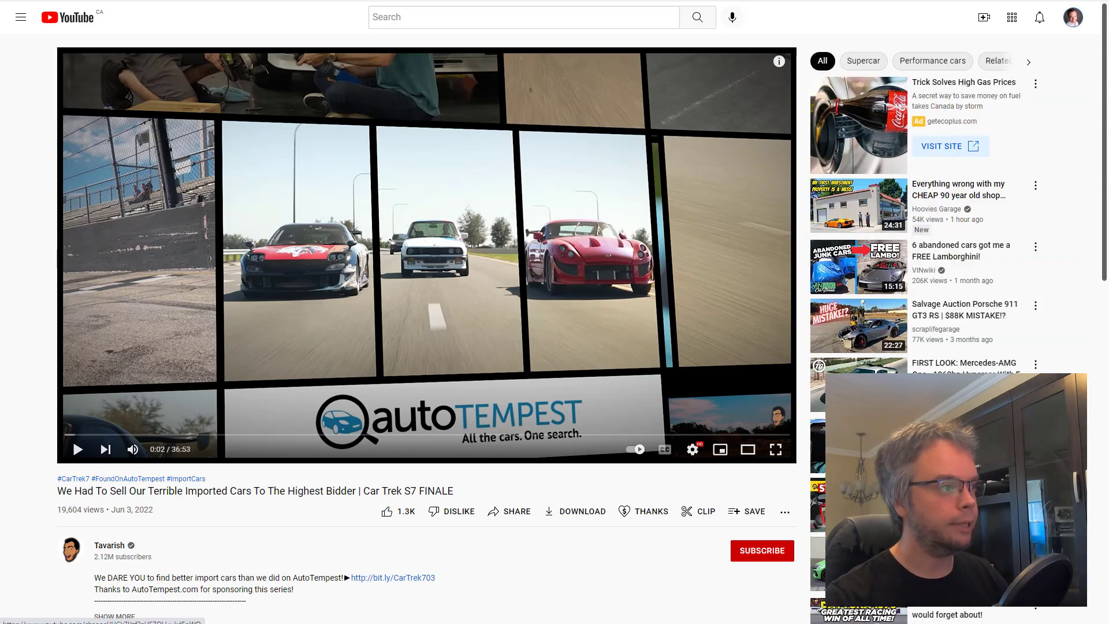
pyautogui.click(948, 75)
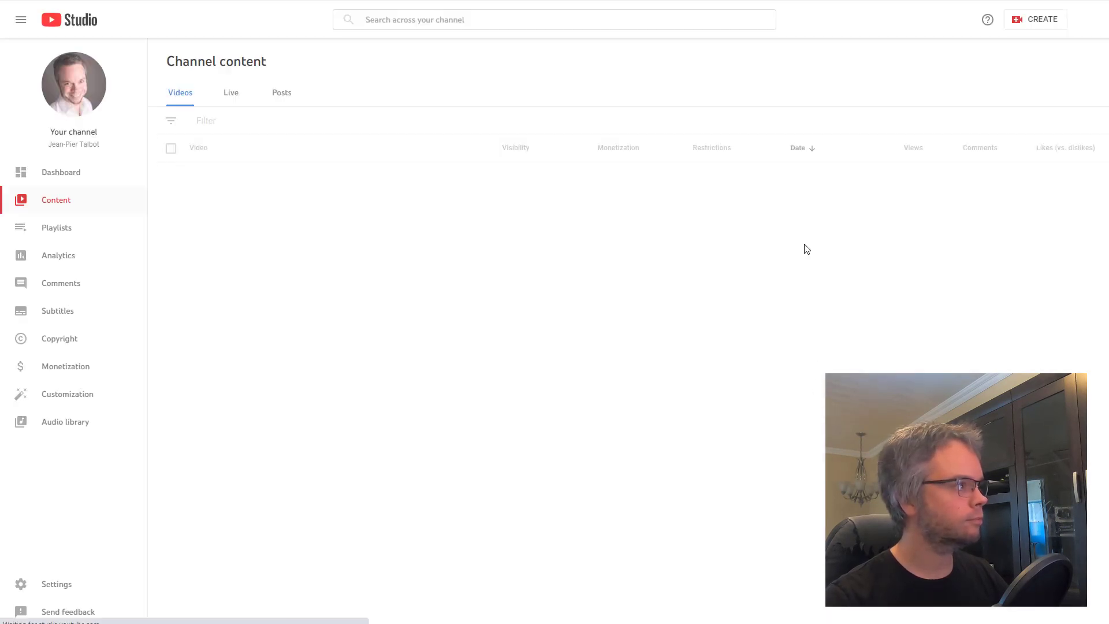
pyautogui.click(1040, 22)
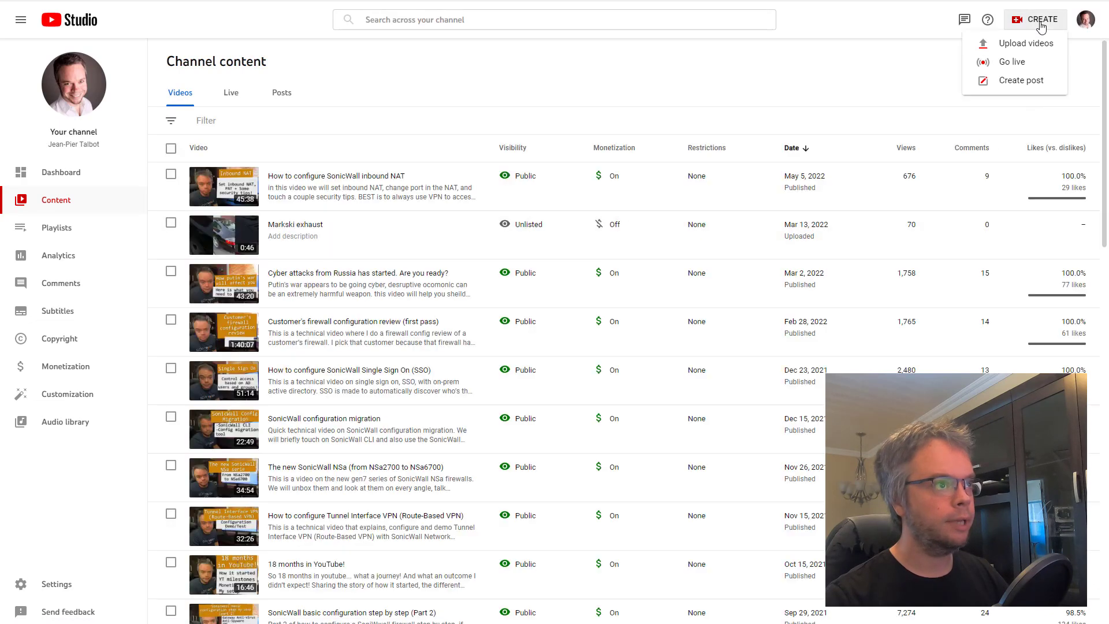
pyautogui.click(1028, 45)
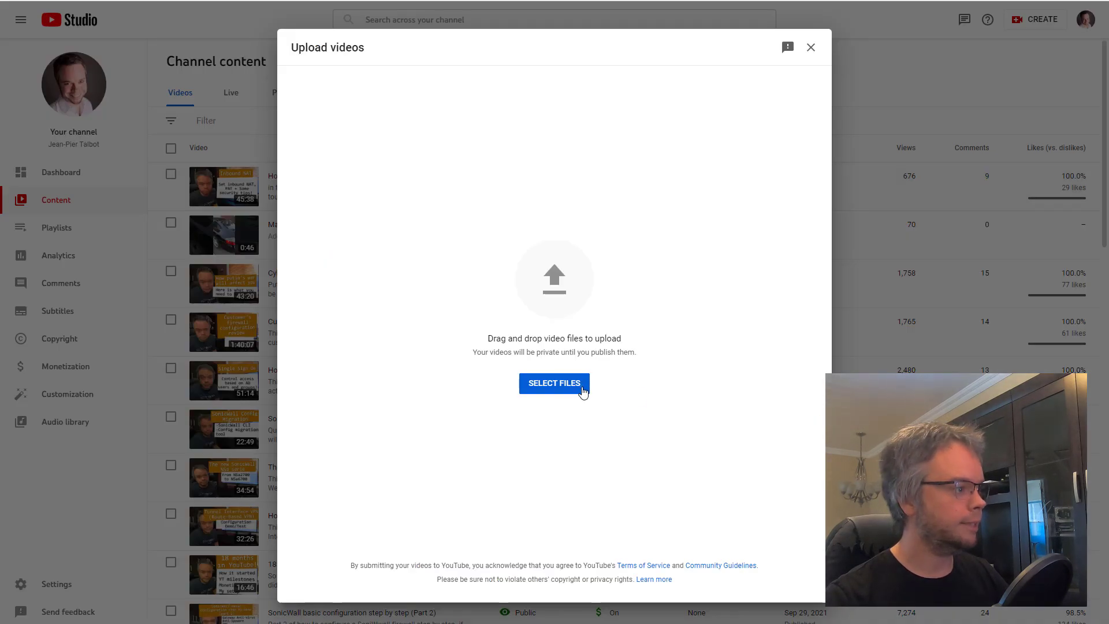
pyautogui.click(582, 388)
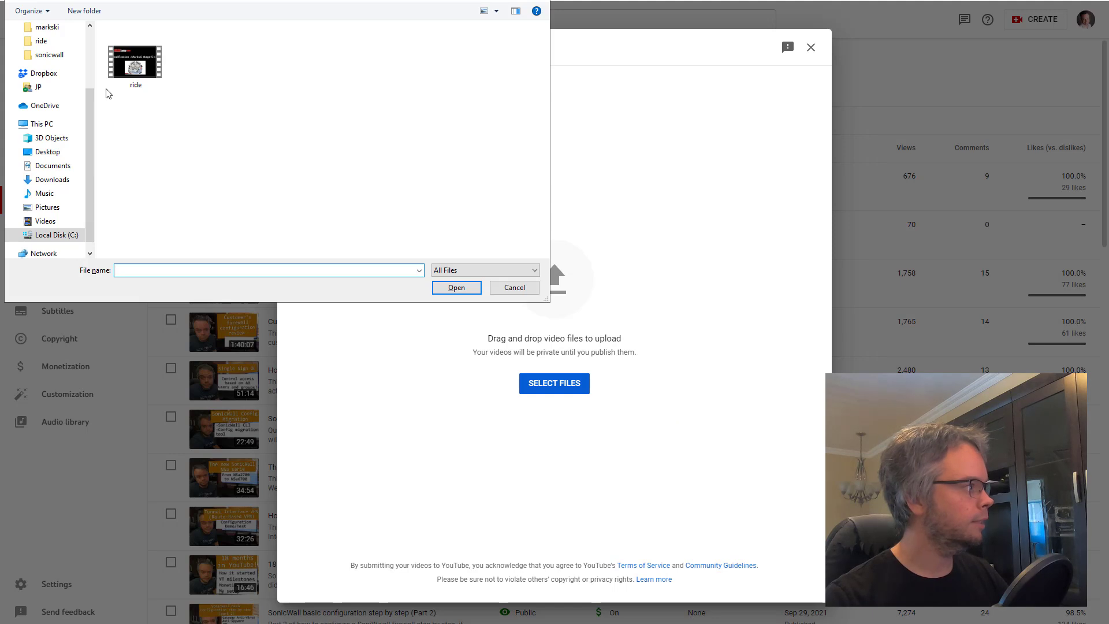
pyautogui.click(135, 64)
pyautogui.click(456, 287)
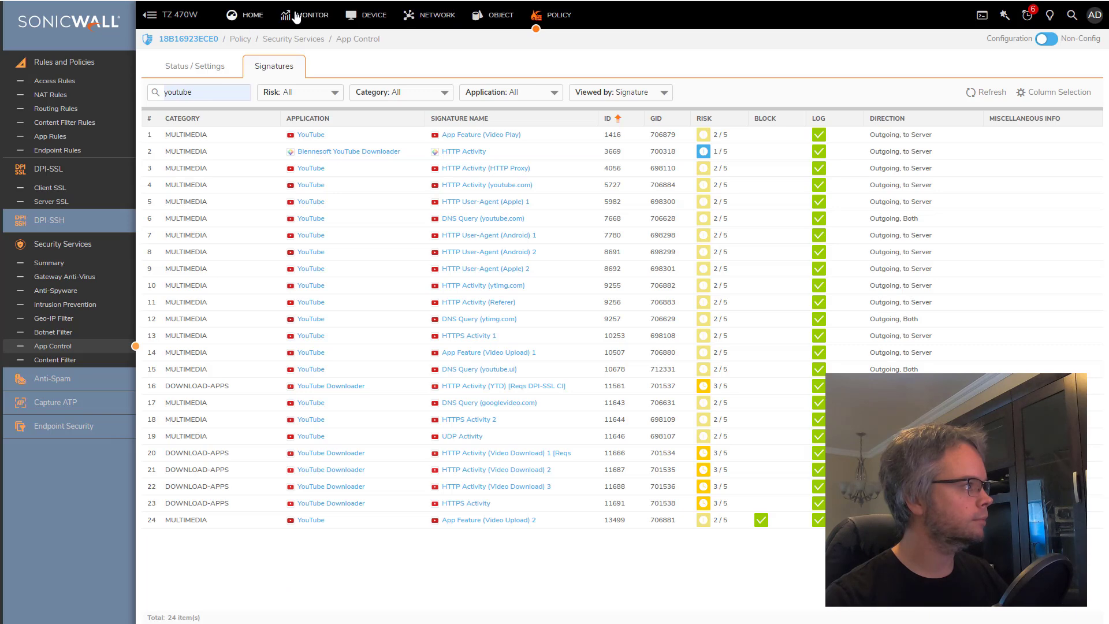
# Return to the firewall, filter the System Logs by youtube and highlight the source IP of the Video Upload 2 prevention alert.
pyautogui.click(297, 17)
pyautogui.click(225, 59)
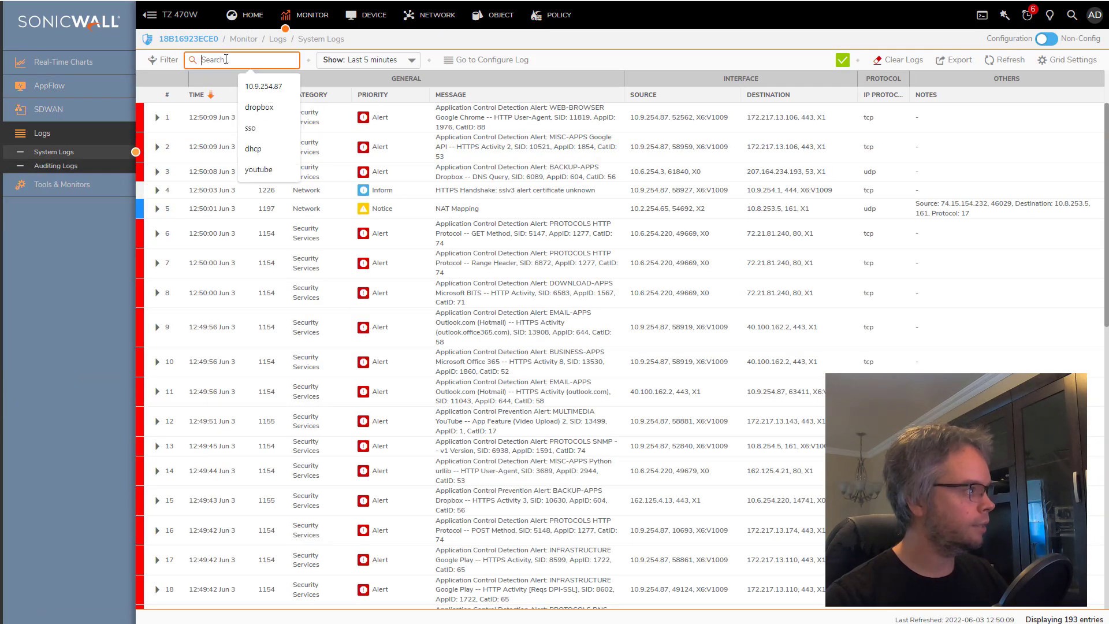
pyautogui.click(260, 173)
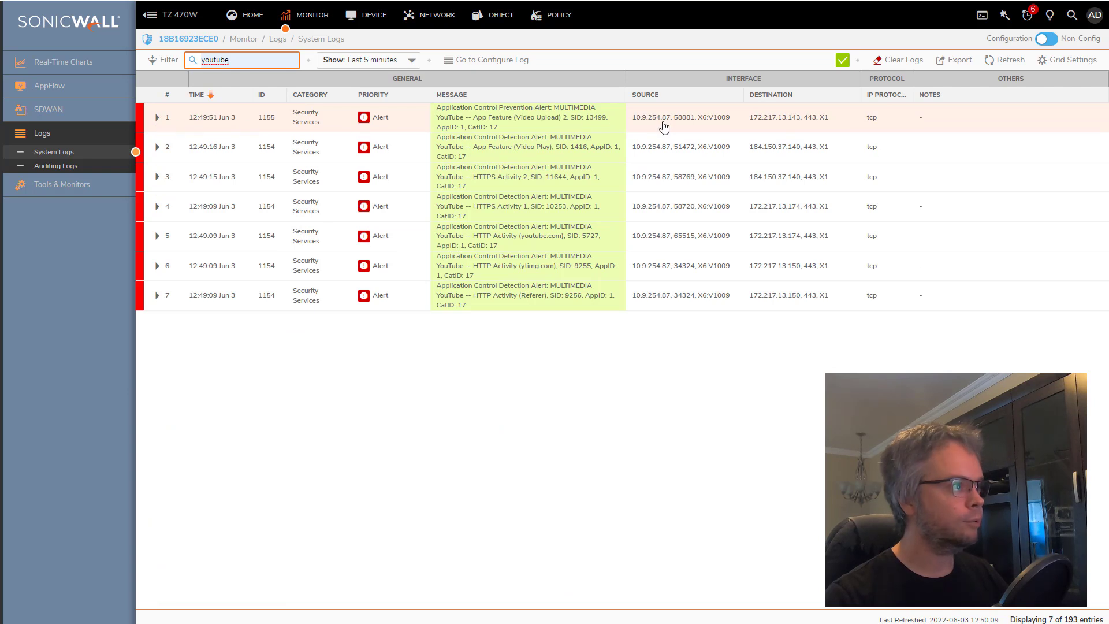
pyautogui.click(636, 124)
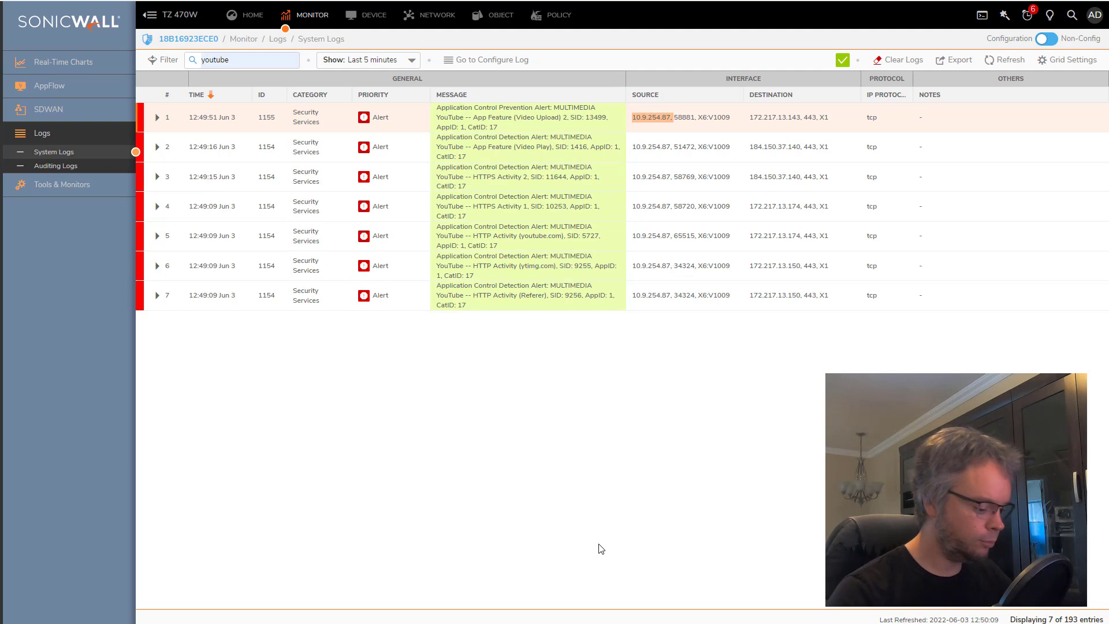
# Open Command Prompt, run ipconfig and highlight the Wi-Fi adapter's IPv4 address.
pyautogui.press('super')
pyautogui.write('cmd')
pyautogui.press('Return')
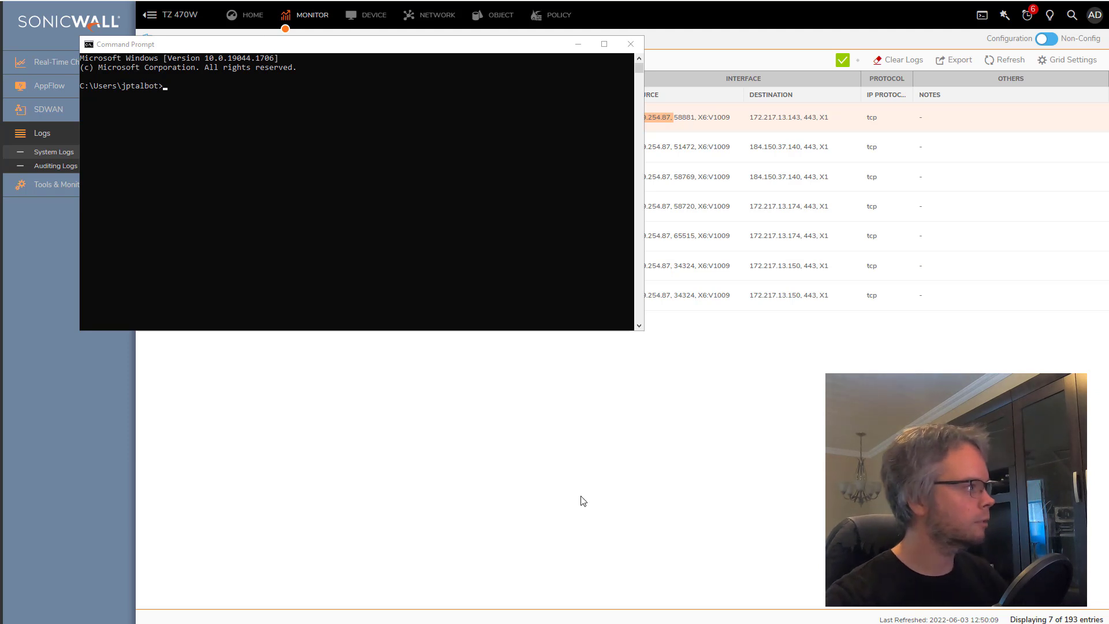
pyautogui.click(301, 246)
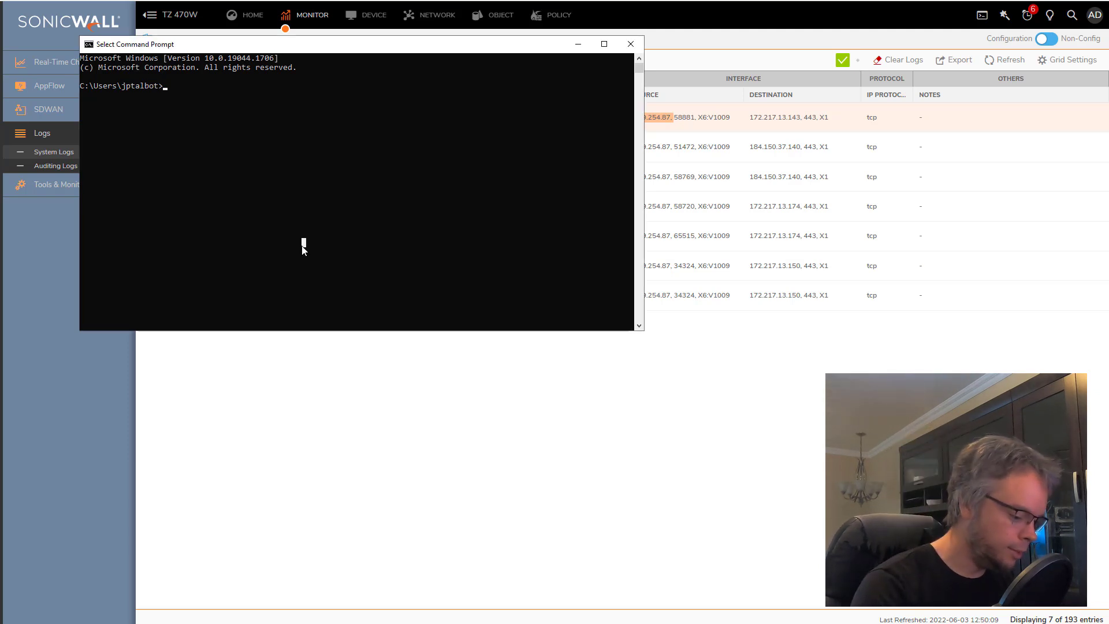
pyautogui.write('ipconfig')
pyautogui.press('Return')
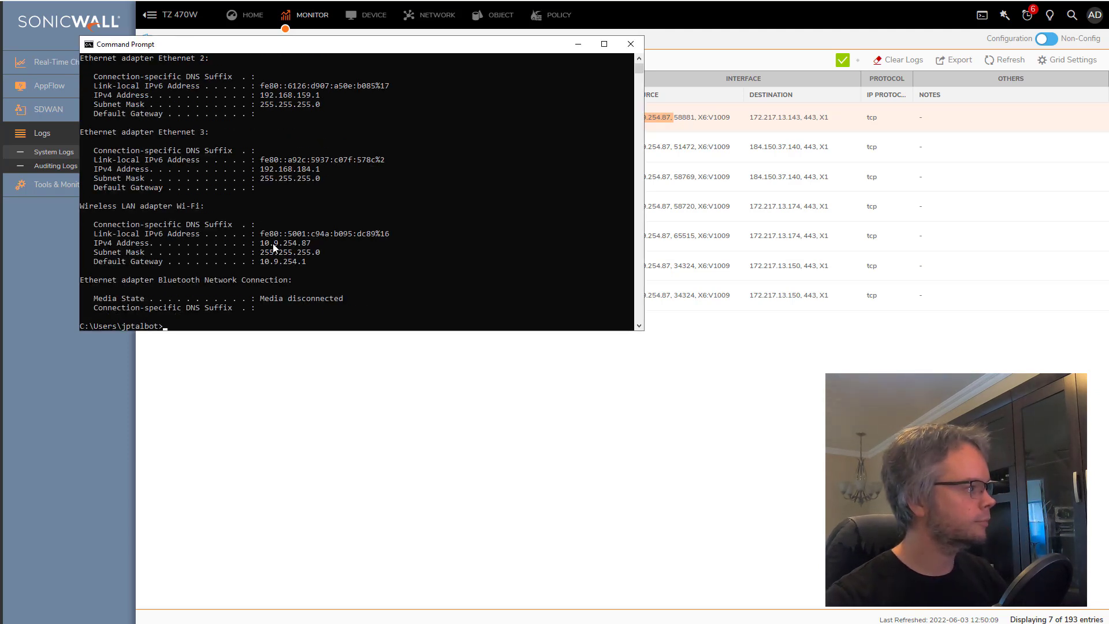
pyautogui.moveTo(260, 244); pyautogui.dragTo(318, 240)
# Return to the System Logs and expand the Video Upload 2 prevention alert to examine all its details.
pyautogui.click(358, 428)
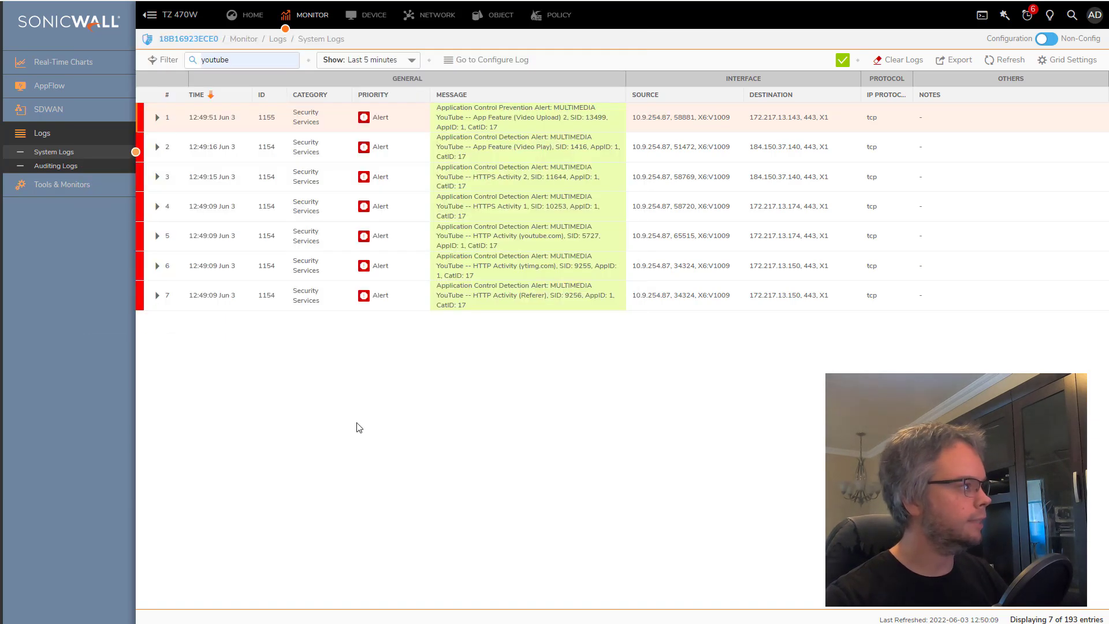
pyautogui.click(158, 117)
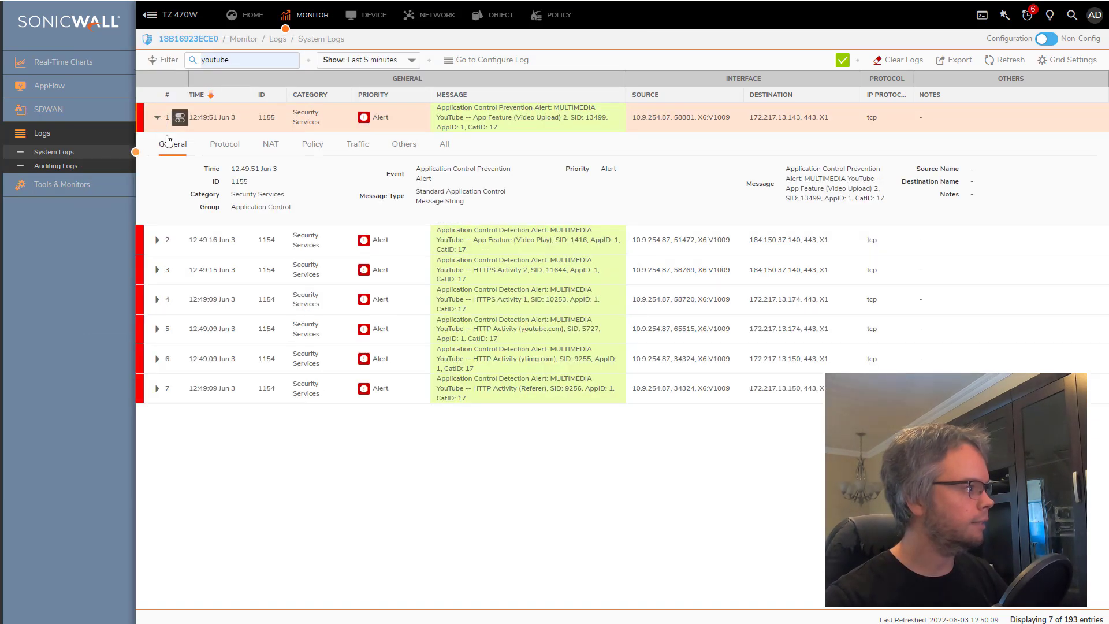
pyautogui.click(446, 145)
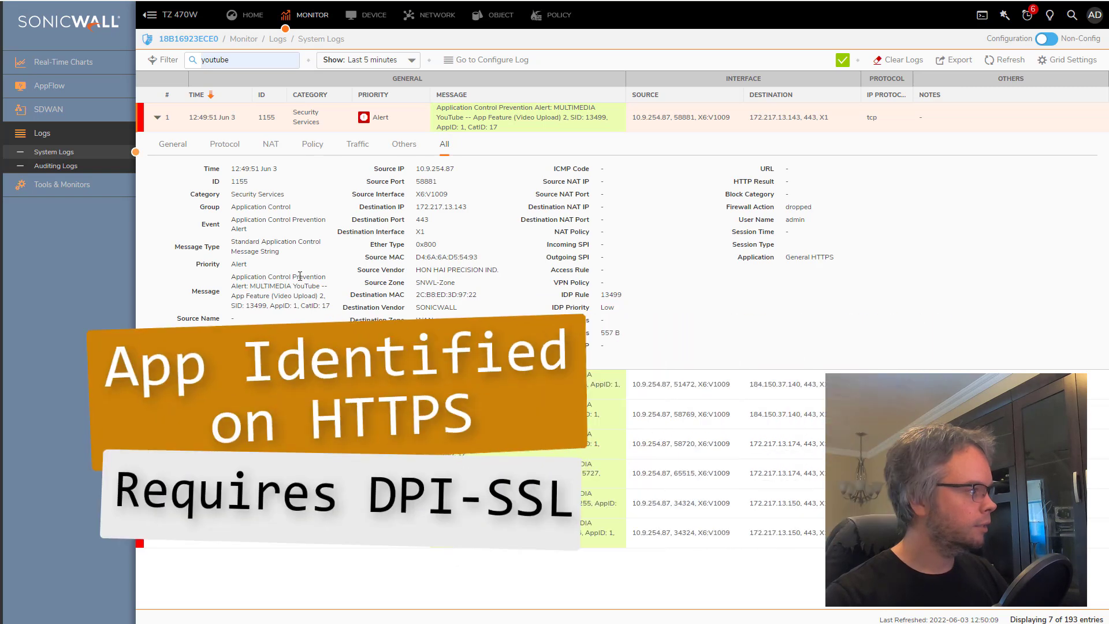
# Highlight part of the message text in the expanded Video Upload 2 alert.
pyautogui.moveTo(276, 277); pyautogui.dragTo(327, 277)
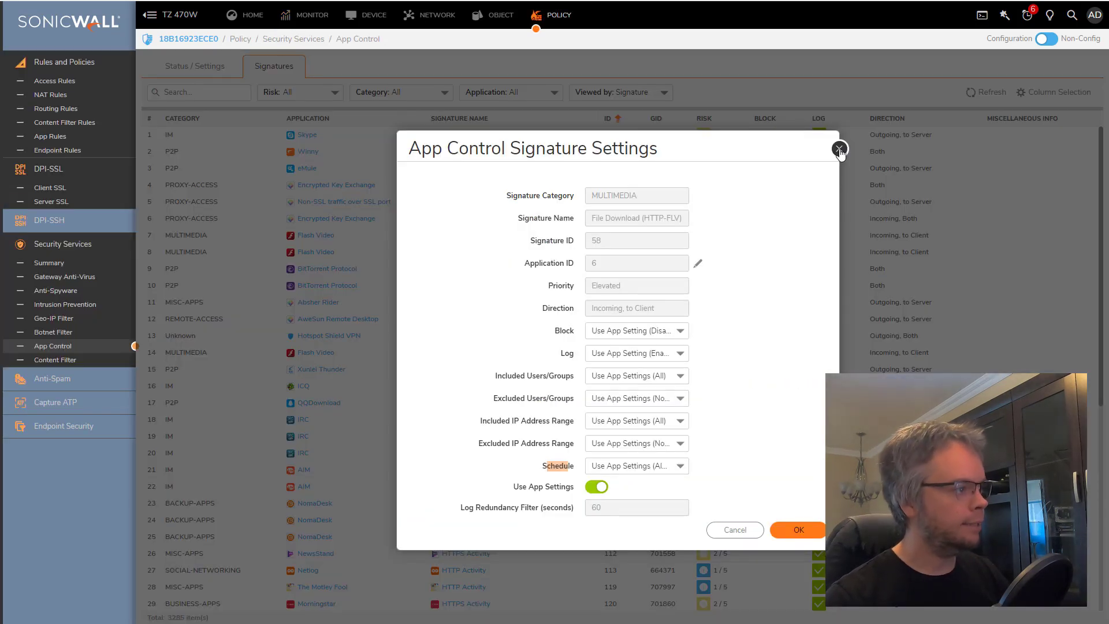
# Close the signature settings, check which zones have App Control enabled in the Zones list, and return to the App Control status page.
pyautogui.click(839, 149)
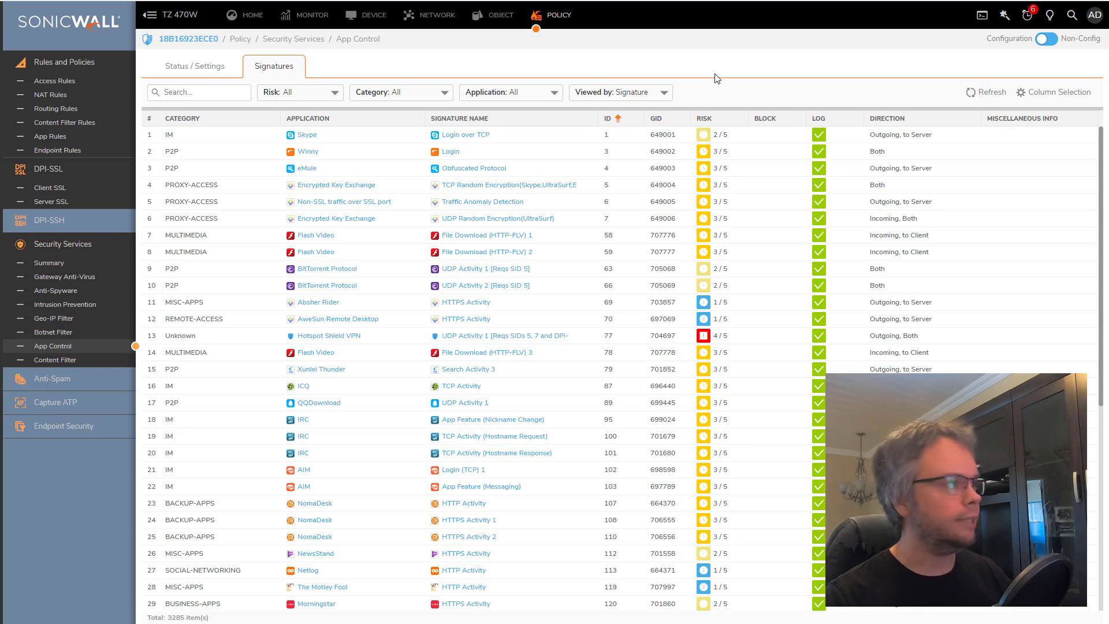
pyautogui.click(454, 21)
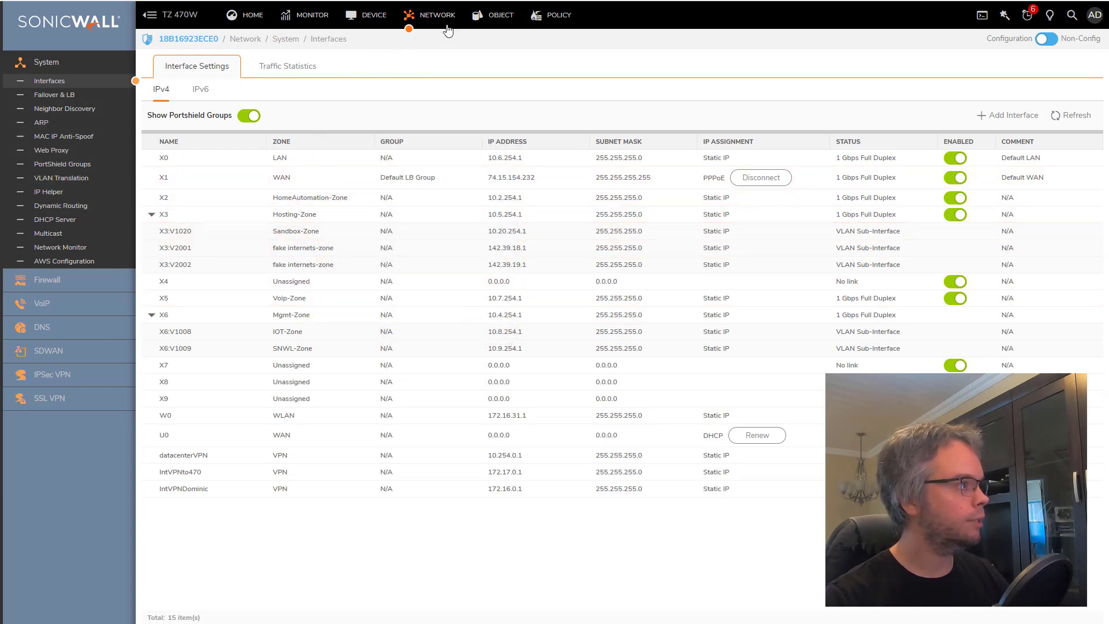
pyautogui.click(494, 17)
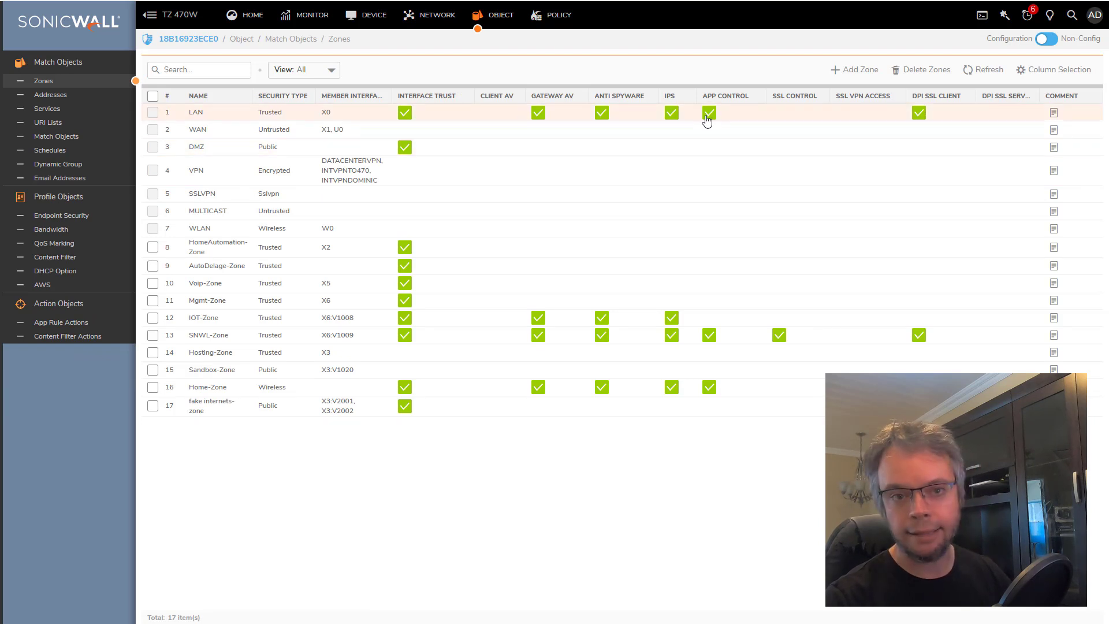
pyautogui.click(559, 16)
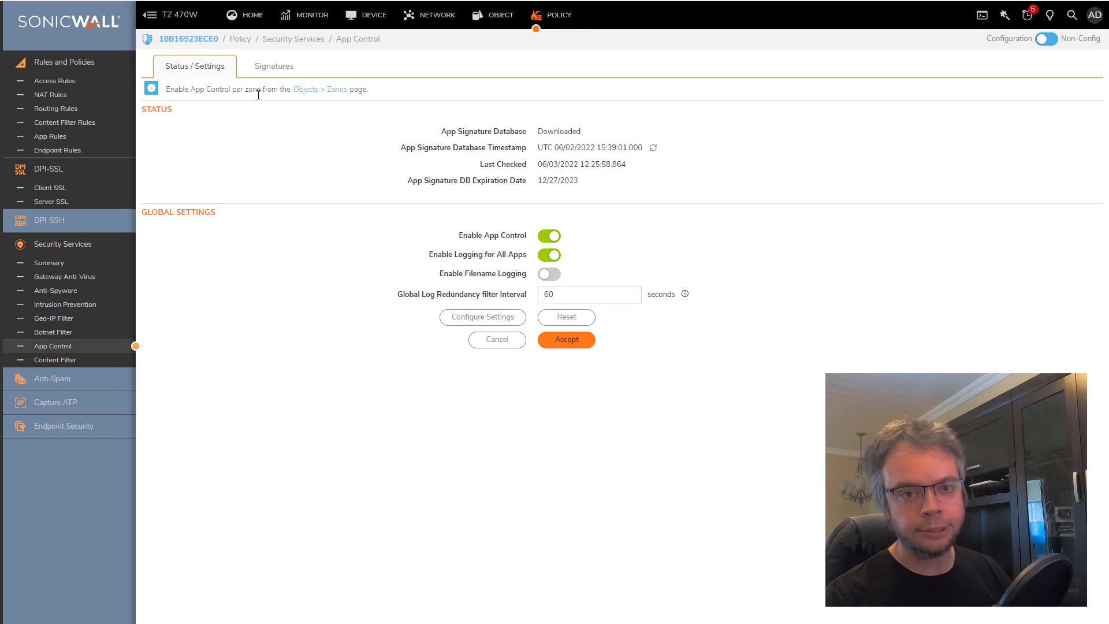
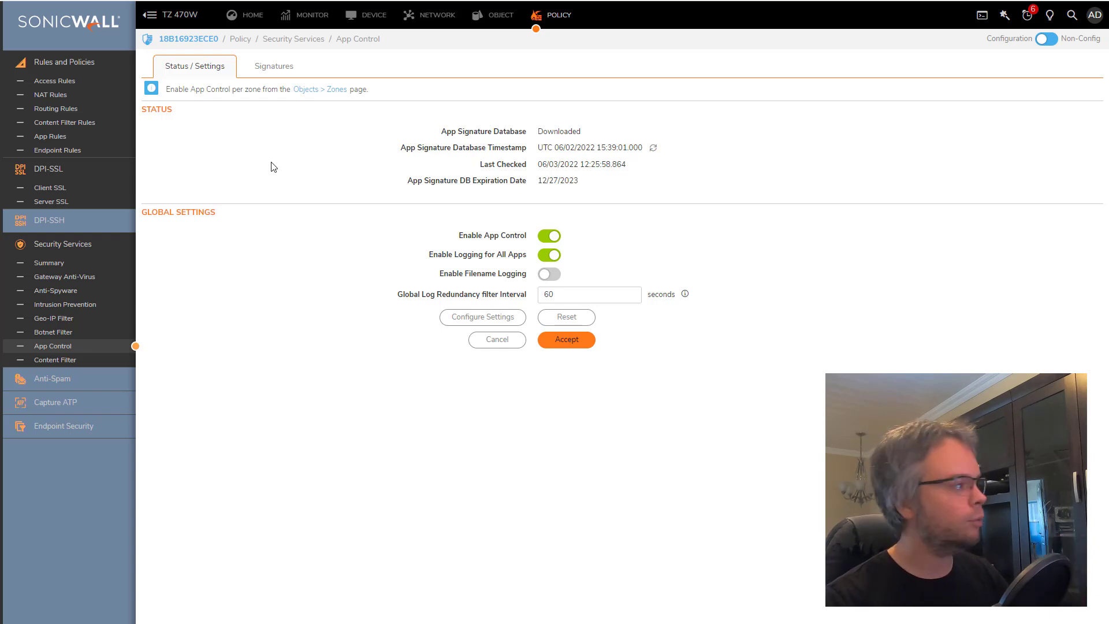
# View the App Control signatures by category and examine the settings of the P2P category.
pyautogui.click(94, 142)
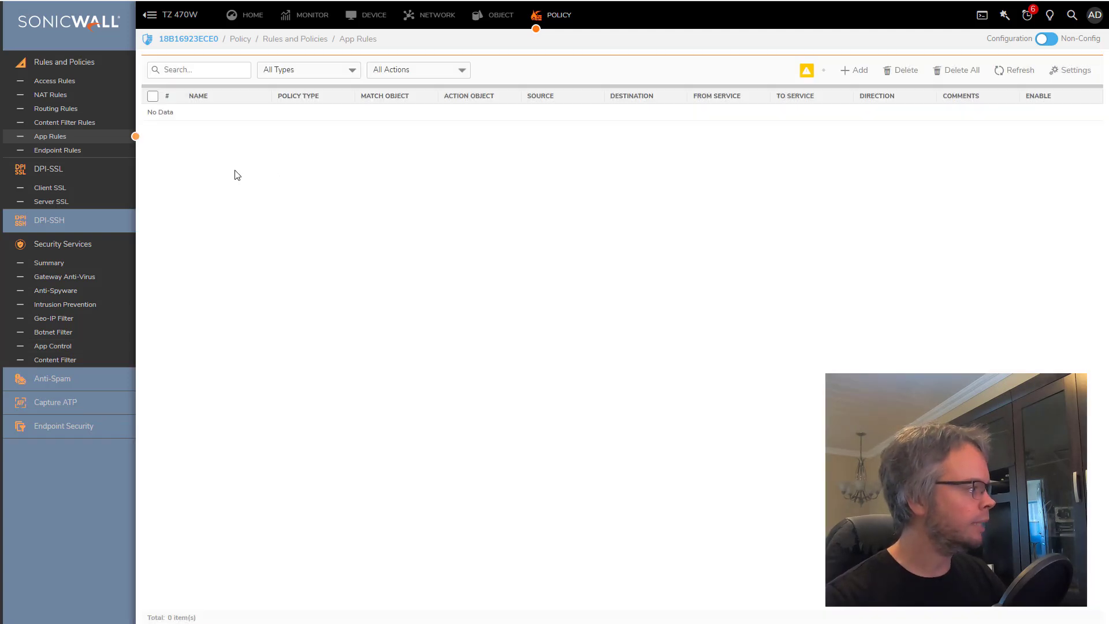
pyautogui.click(103, 348)
pyautogui.click(277, 67)
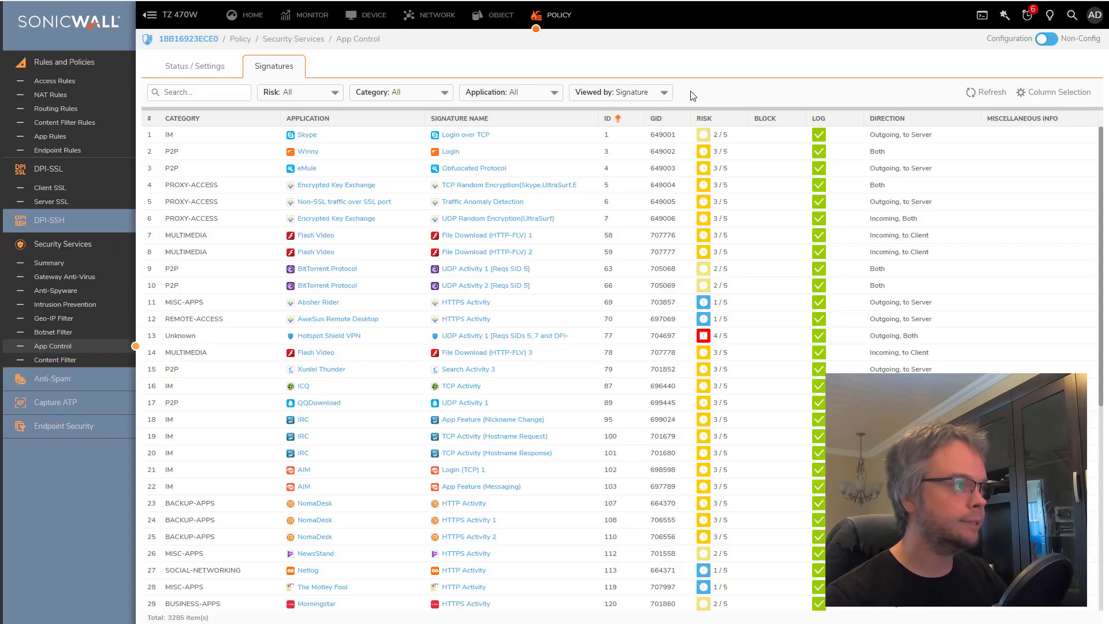
pyautogui.click(664, 95)
pyautogui.click(636, 143)
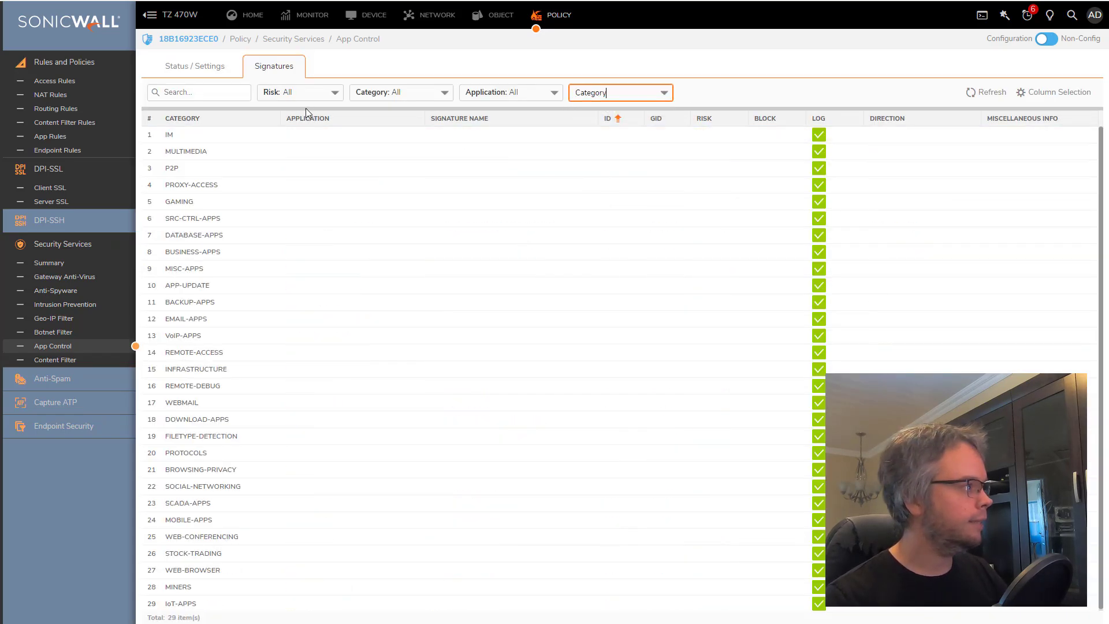
pyautogui.click(1085, 168)
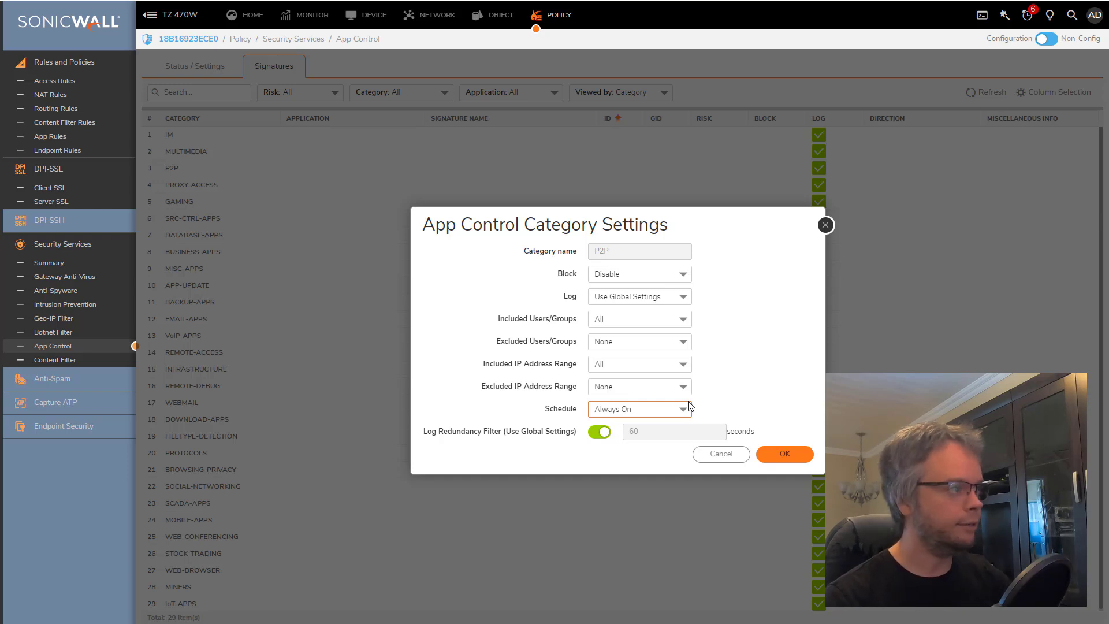
pyautogui.click(825, 225)
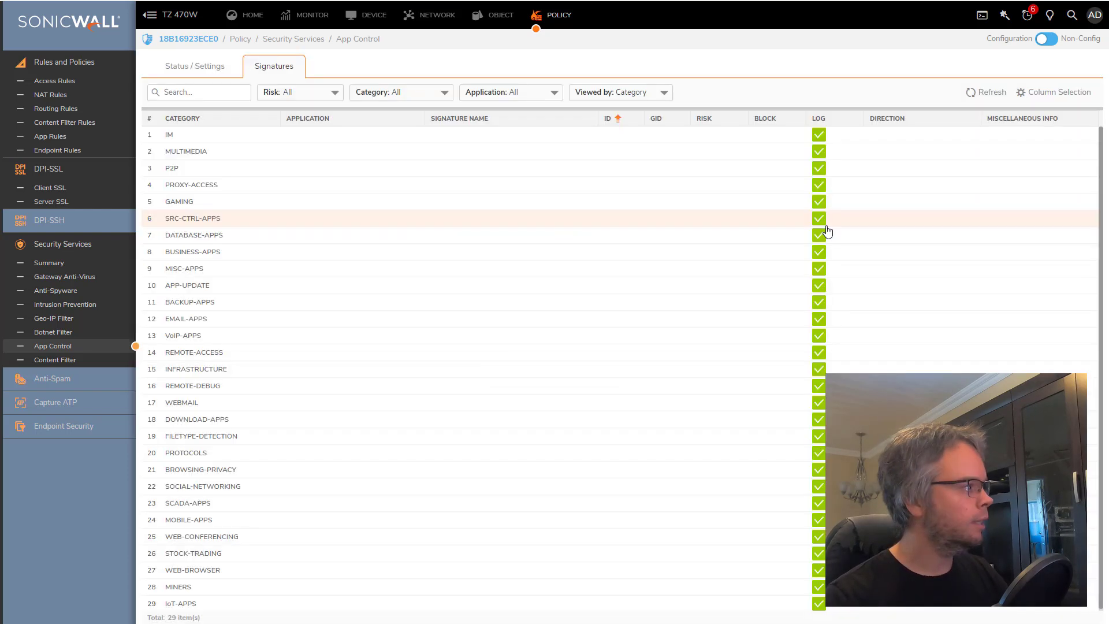
# Start a new app rule and examine the choices for its excluded match objects and action object.
pyautogui.click(51, 136)
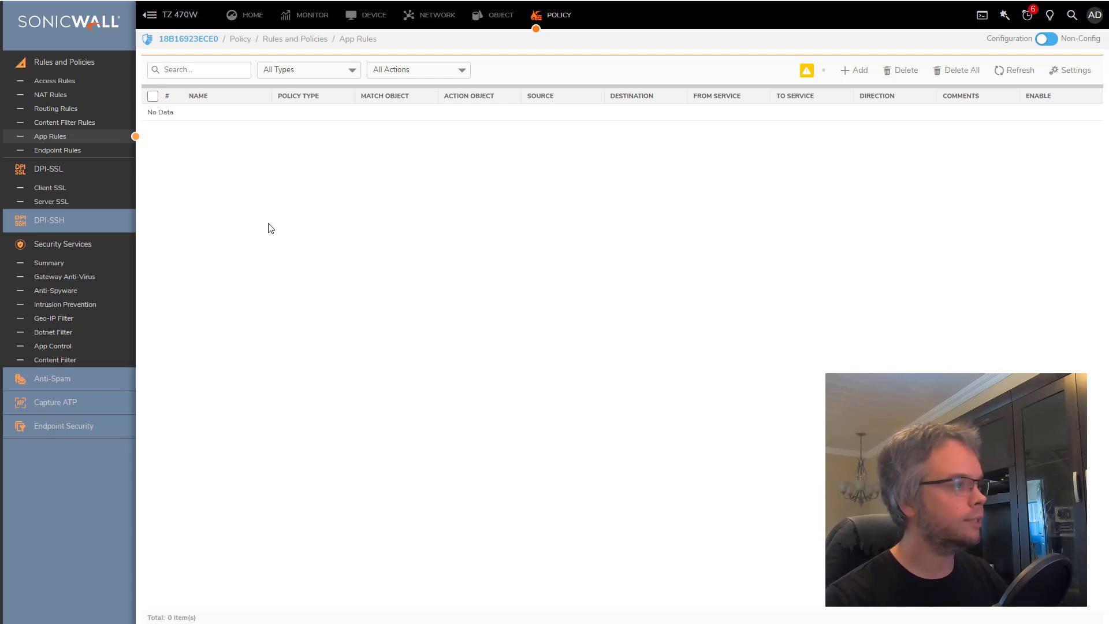
pyautogui.click(857, 70)
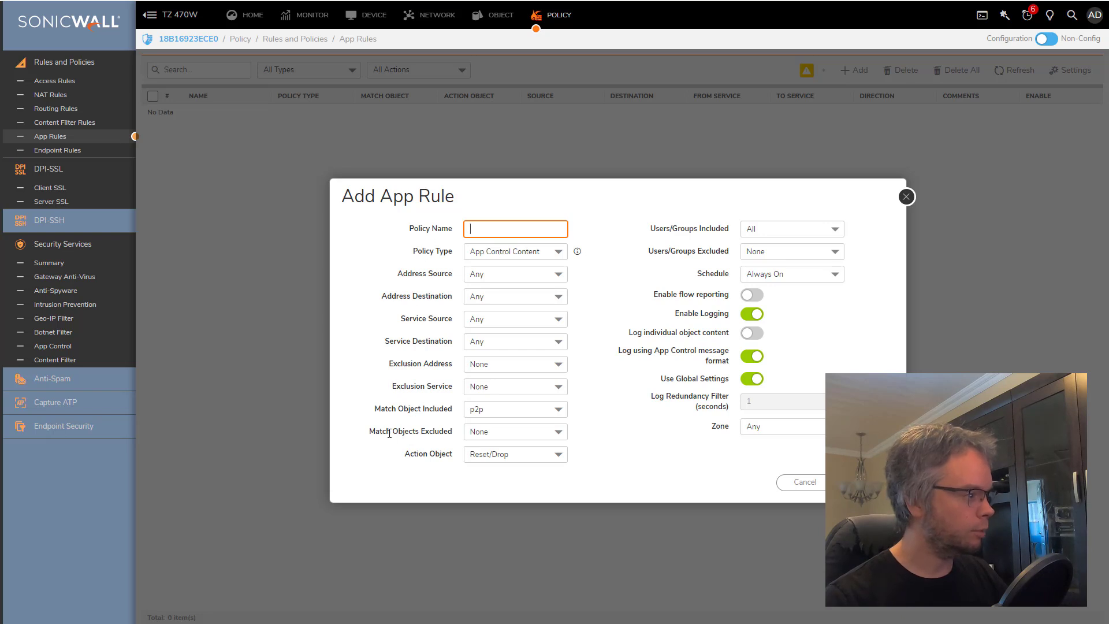
pyautogui.click(507, 436)
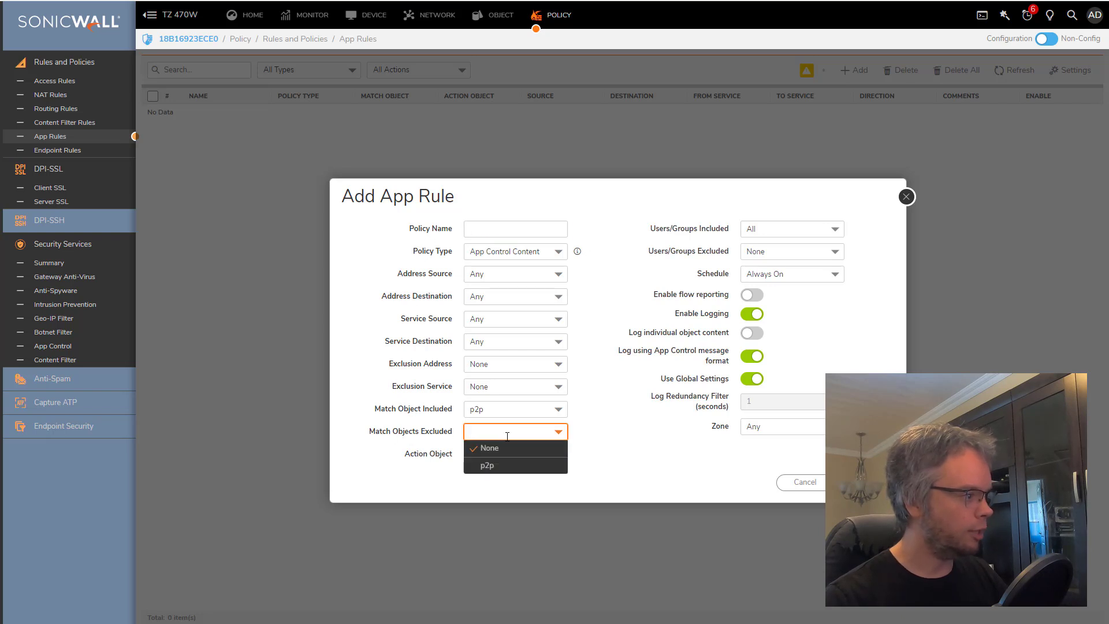
pyautogui.click(395, 443)
pyautogui.click(509, 453)
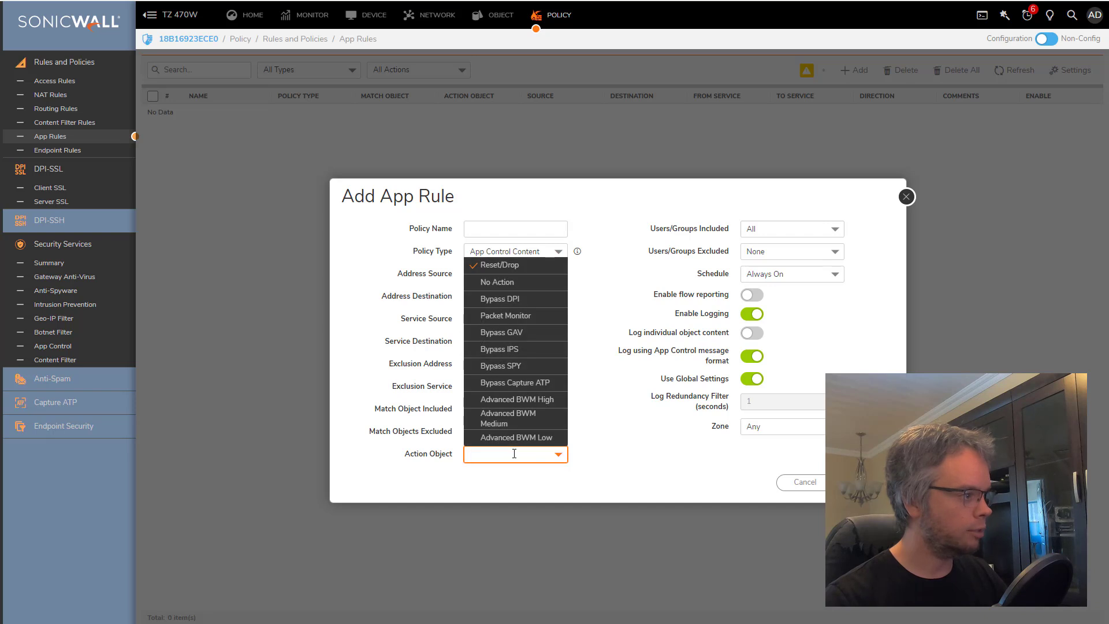
pyautogui.click(649, 473)
# Name the new app rule policy limit p2p.
pyautogui.click(495, 228)
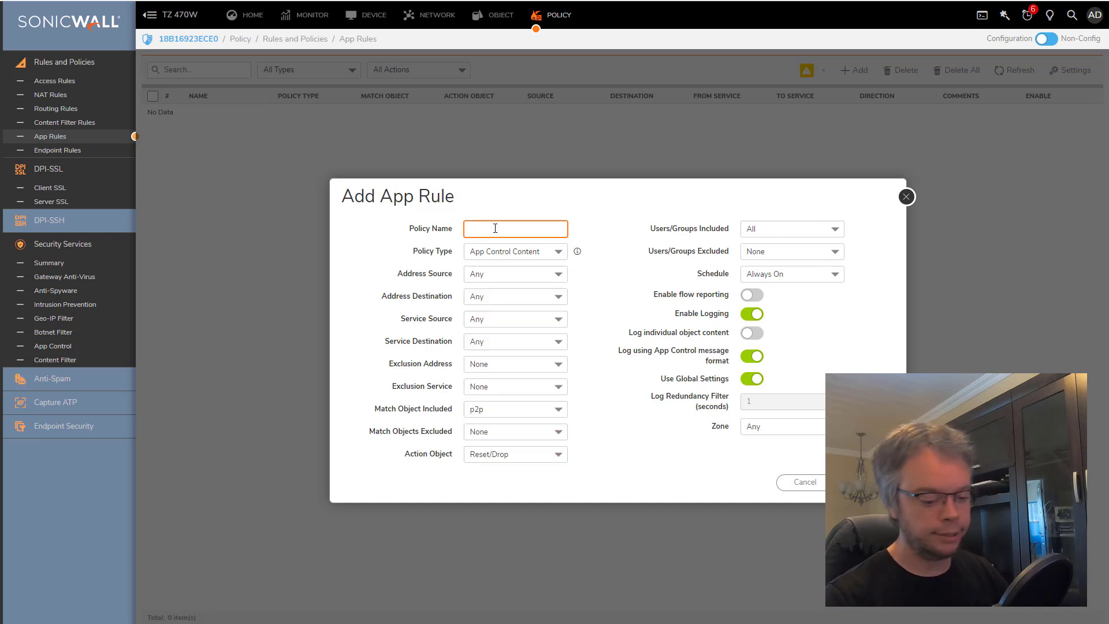
pyautogui.write('li')
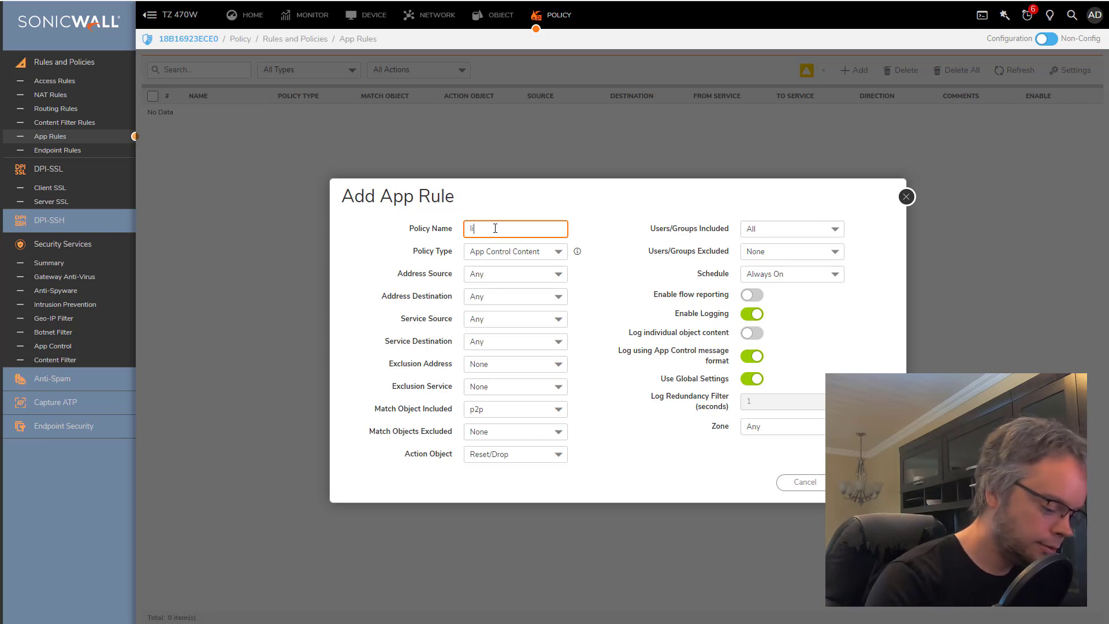
pyautogui.write('mit p2p')
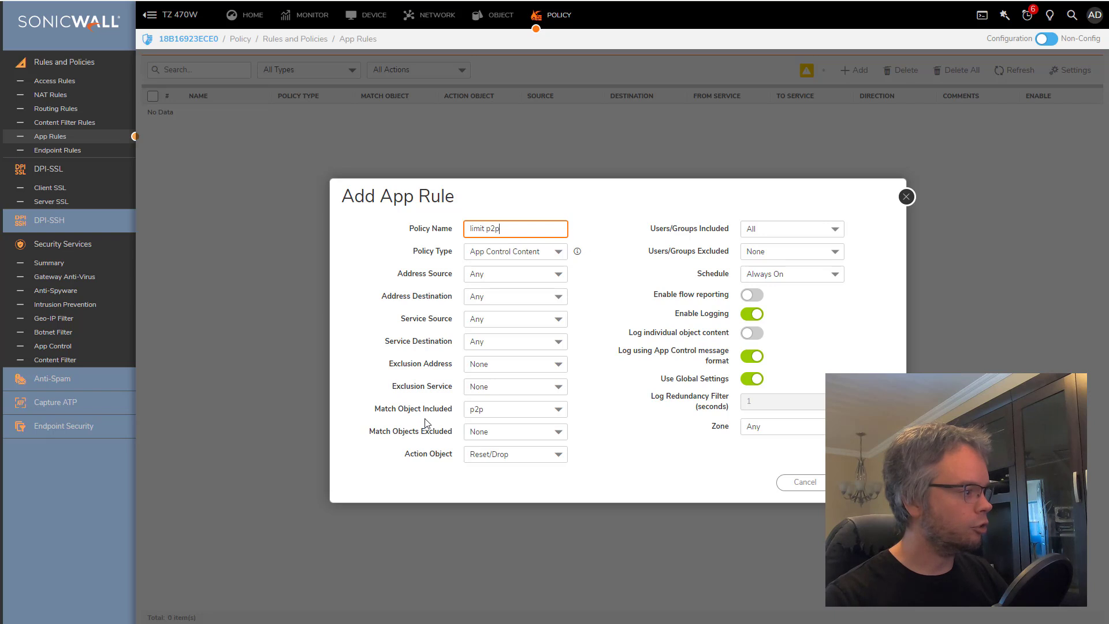
# Review the included and excluded match objects and the action object choices of the limit p2p rule, and cancel the rule.
pyautogui.click(488, 411)
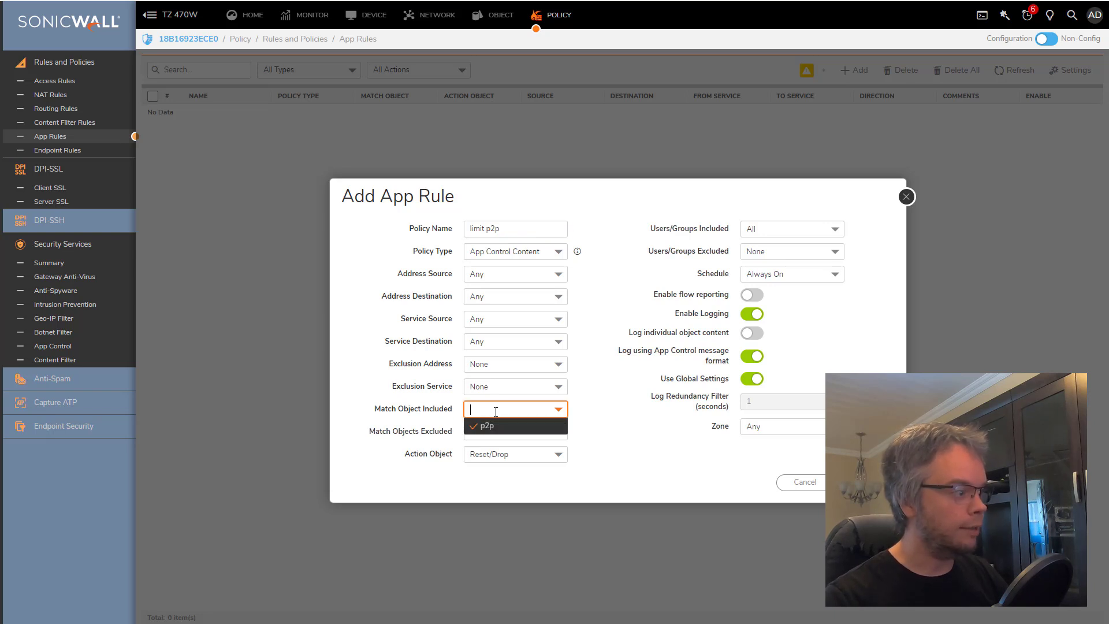
pyautogui.click(452, 414)
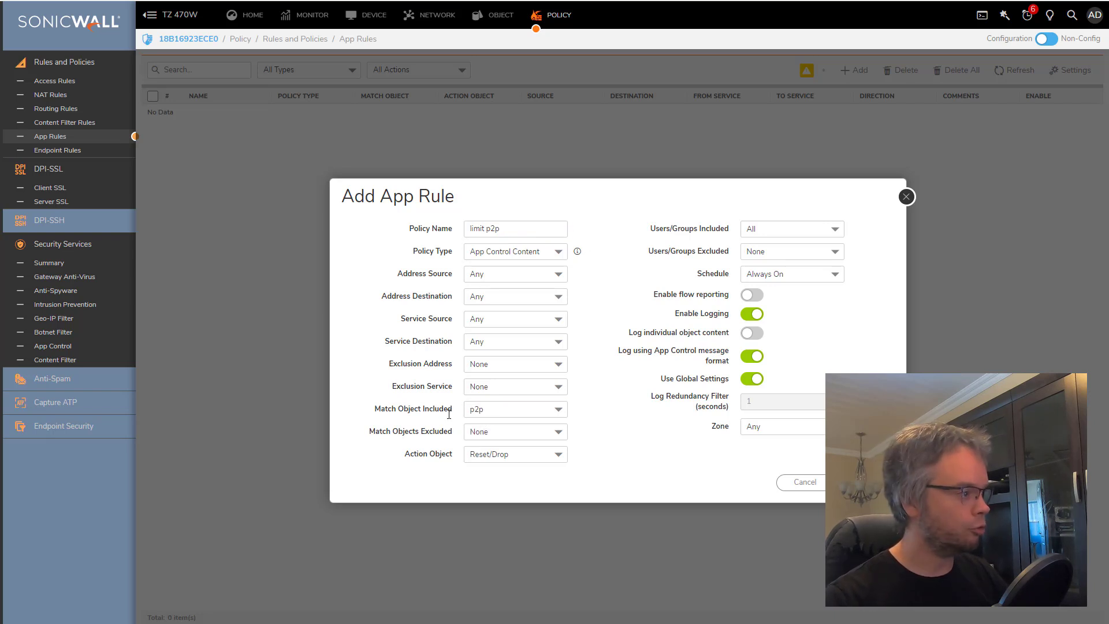
pyautogui.click(516, 434)
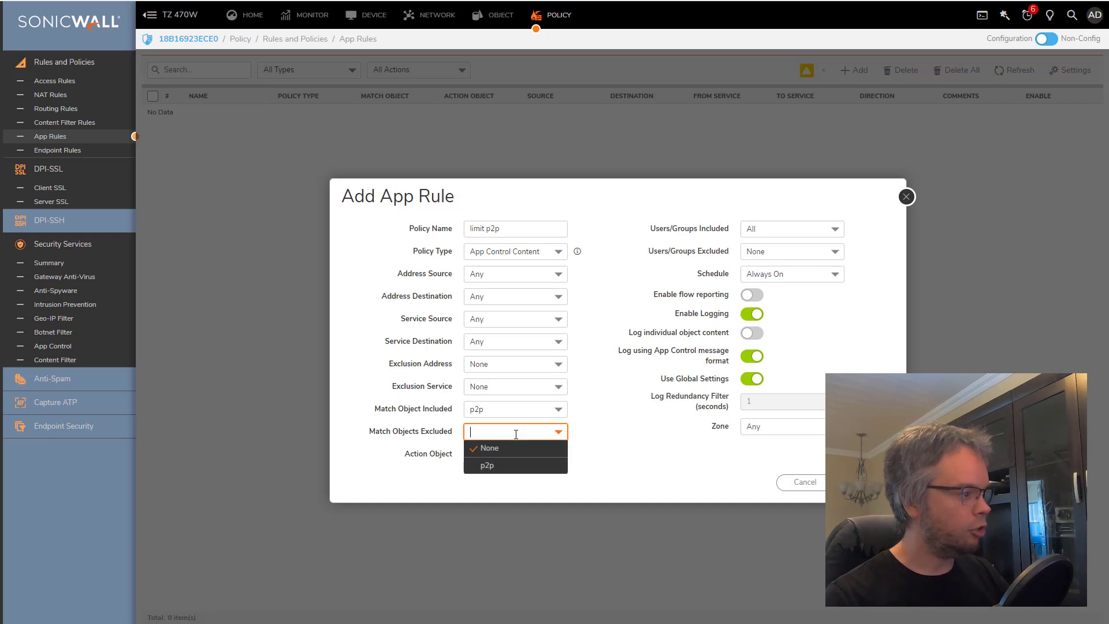
pyautogui.click(424, 431)
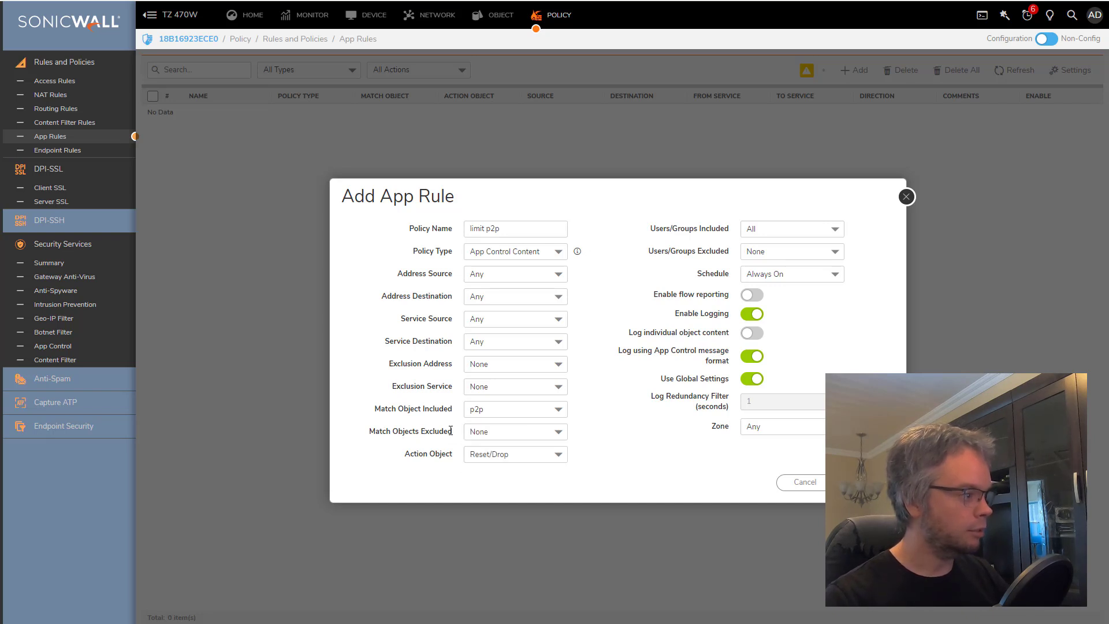
pyautogui.click(492, 454)
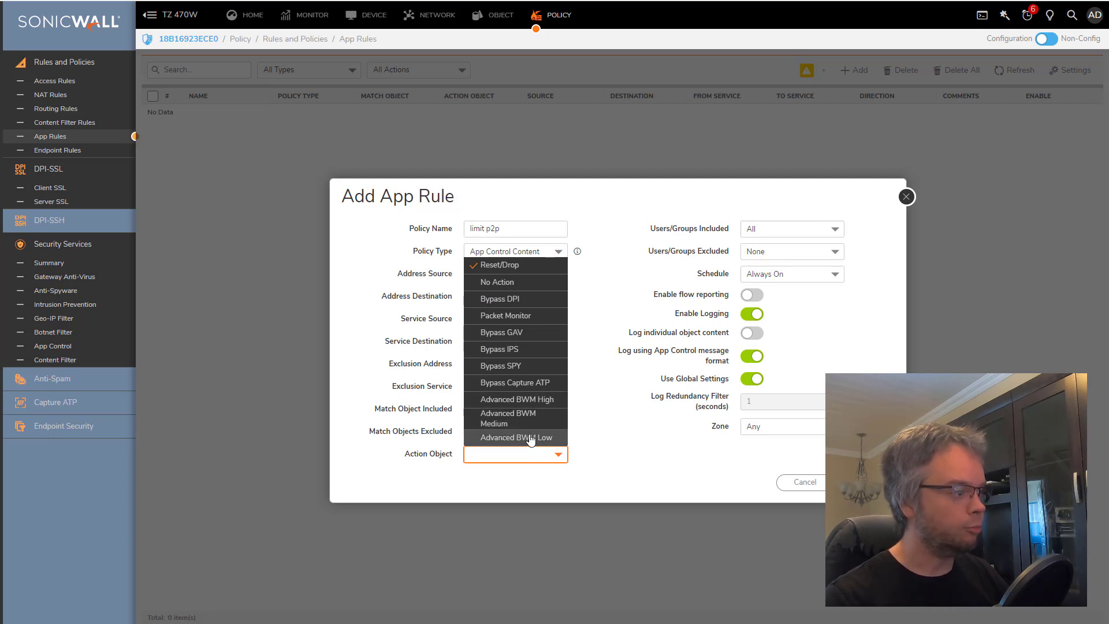
pyautogui.click(632, 457)
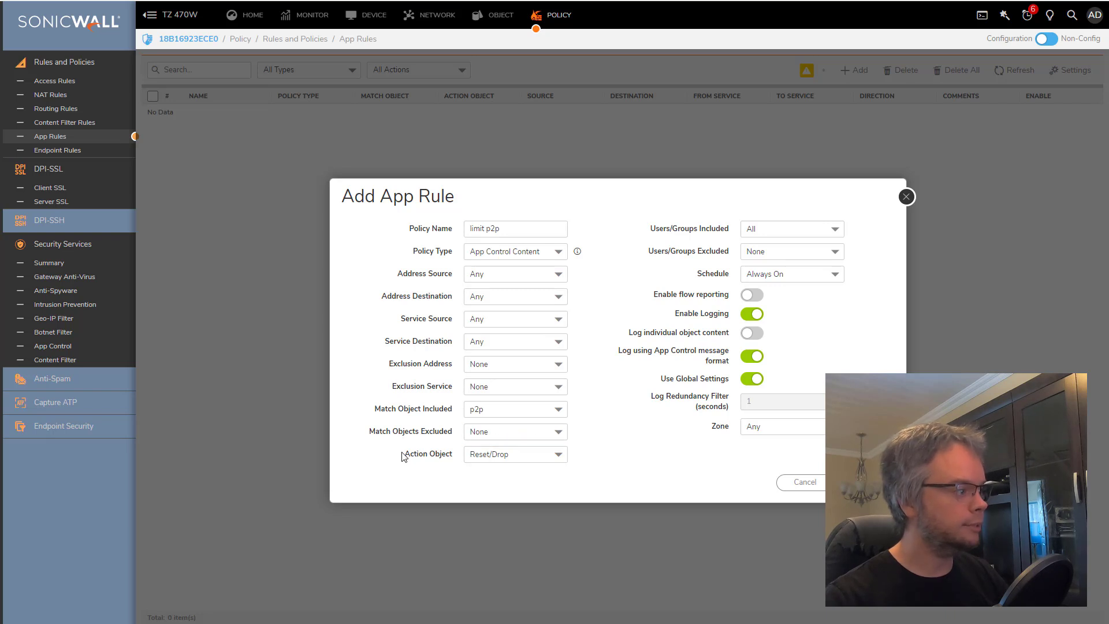
pyautogui.moveTo(392, 407); pyautogui.dragTo(434, 409)
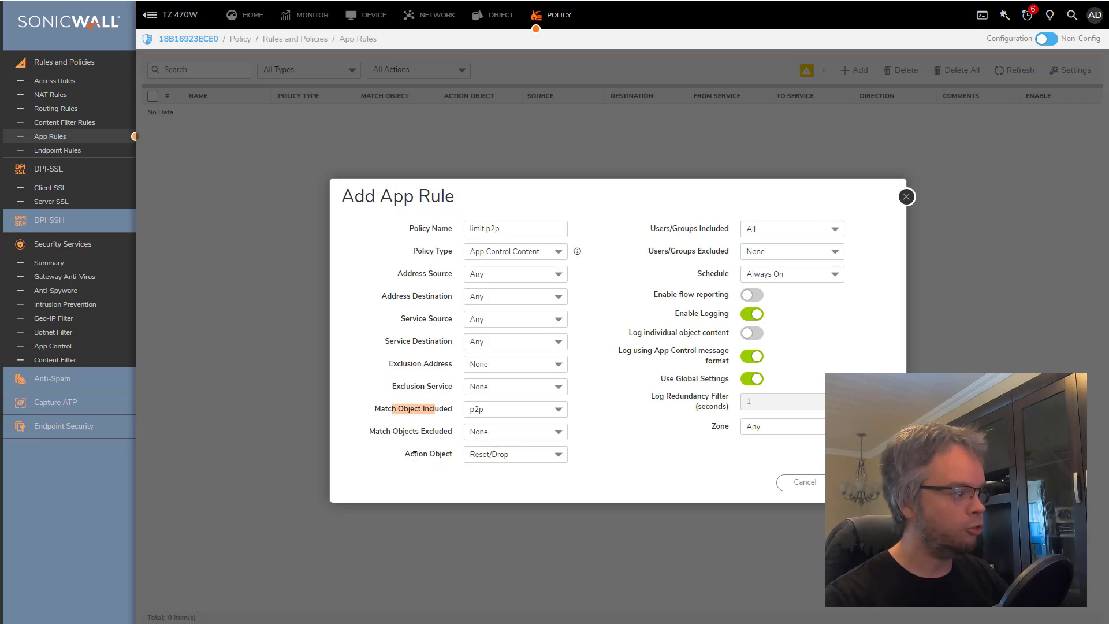
pyautogui.moveTo(415, 456); pyautogui.dragTo(439, 451)
pyautogui.click(800, 482)
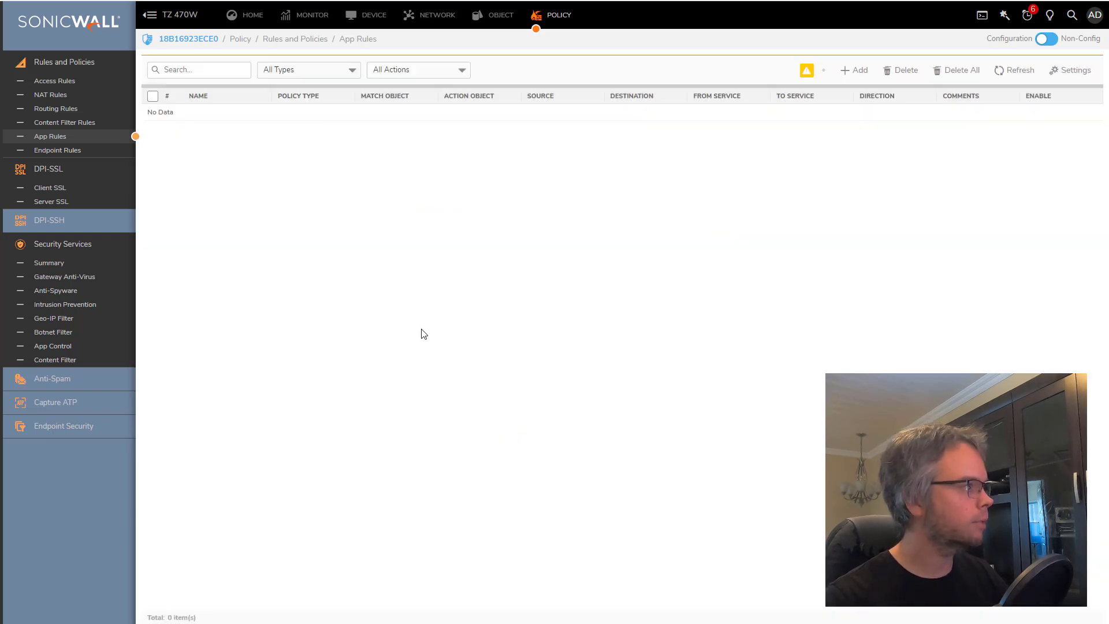
# Open the p2p match object's settings, examine its match object types and category content, and close them.
pyautogui.click(501, 17)
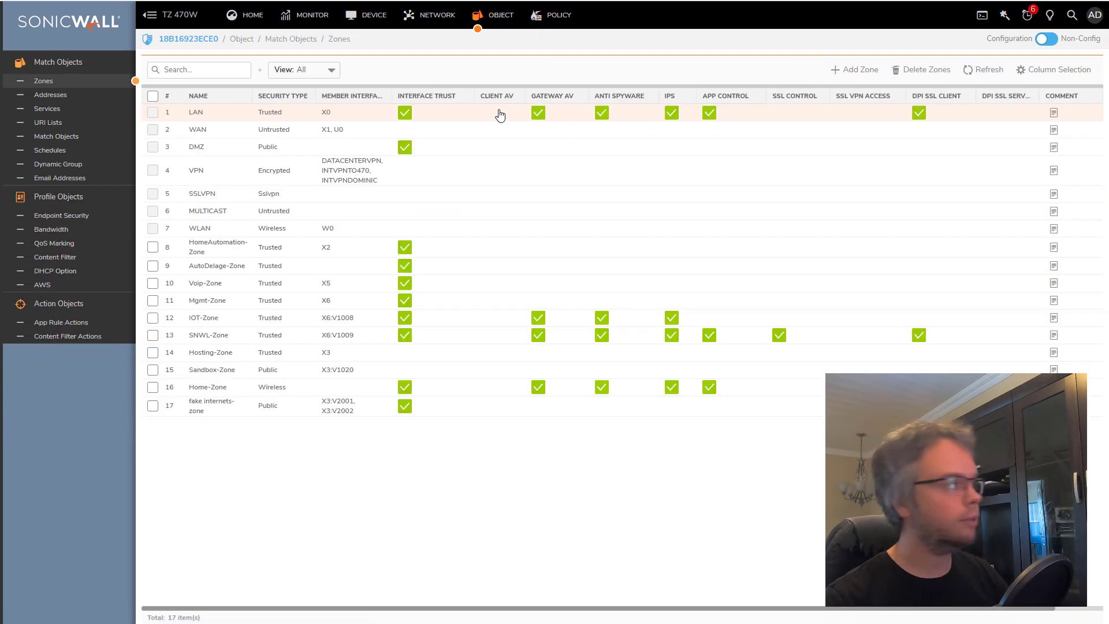
pyautogui.click(88, 137)
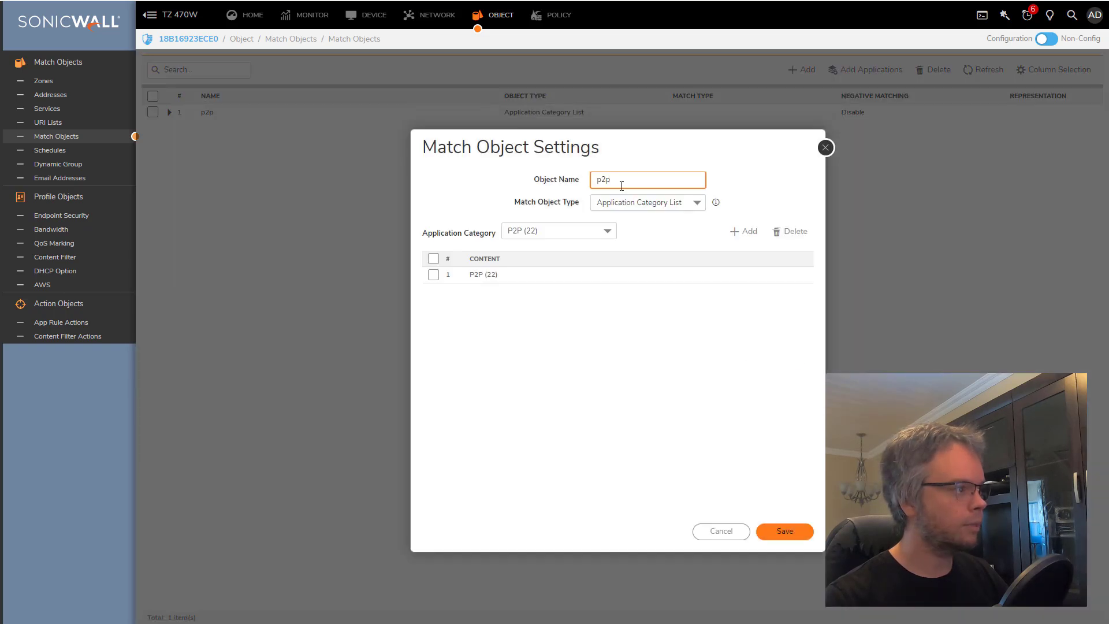
pyautogui.click(670, 202)
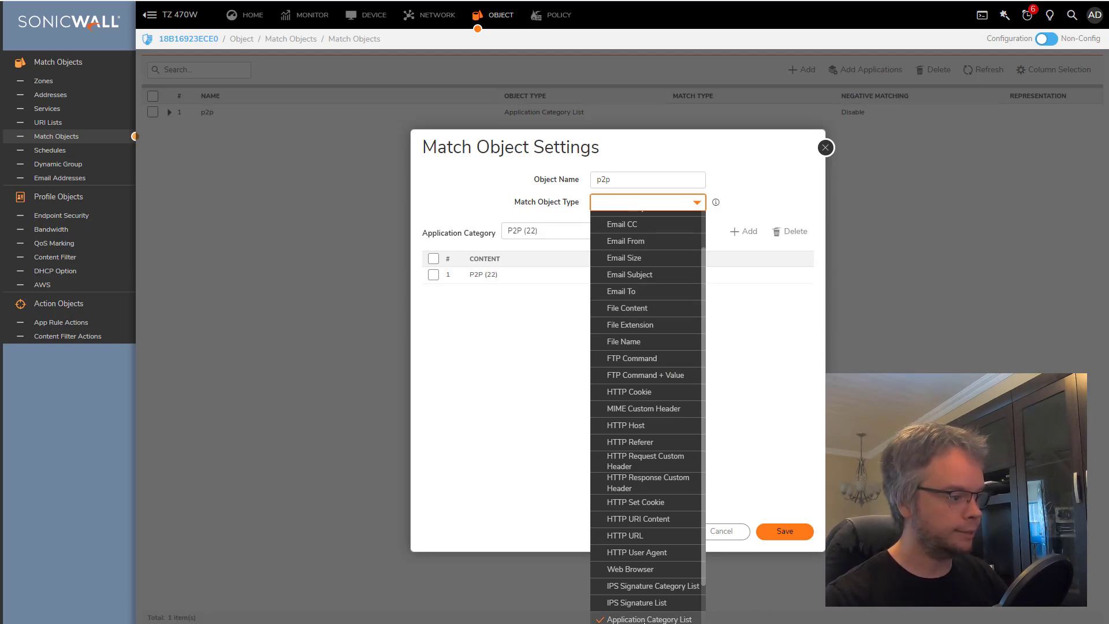
pyautogui.click(669, 620)
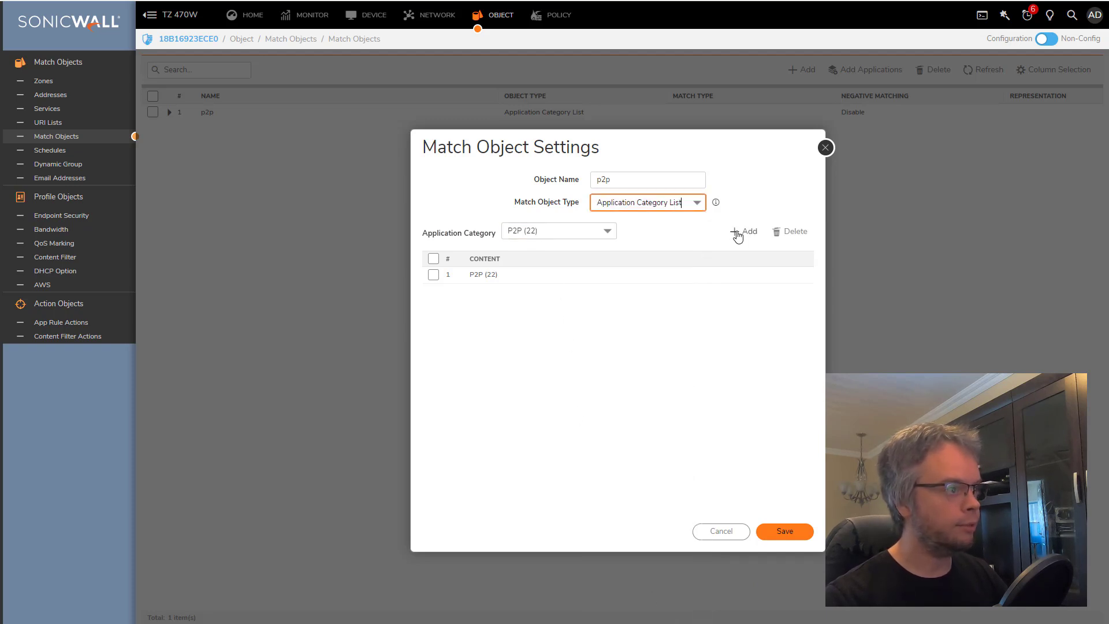
pyautogui.moveTo(497, 283)
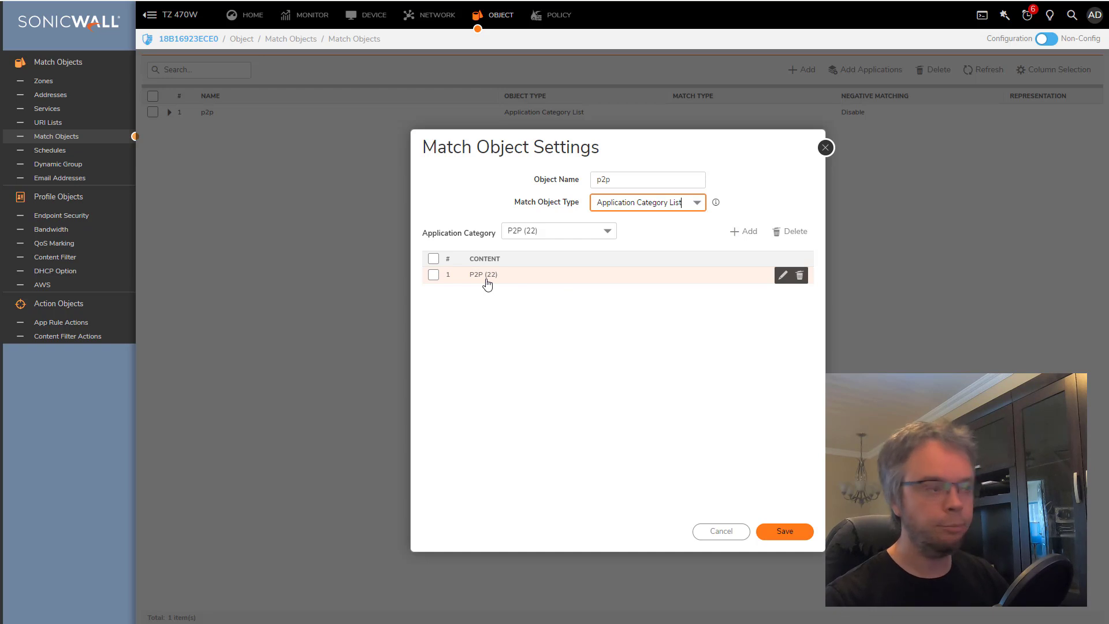
pyautogui.click(826, 147)
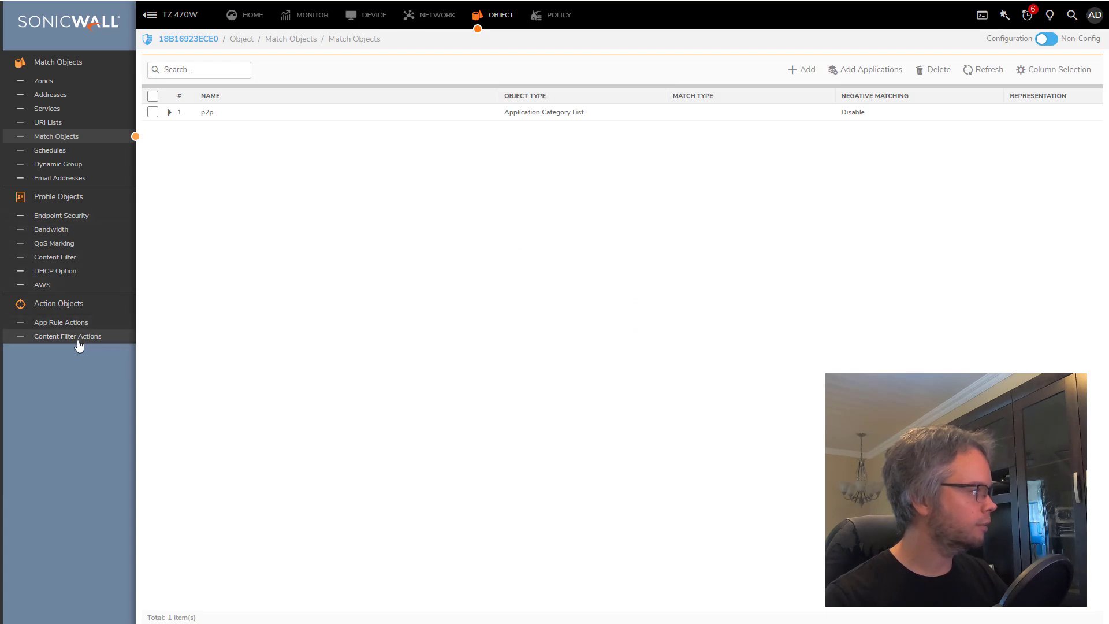
# Review the list of app rule actions, open the settings for a new action object, and close them without saving.
pyautogui.click(65, 325)
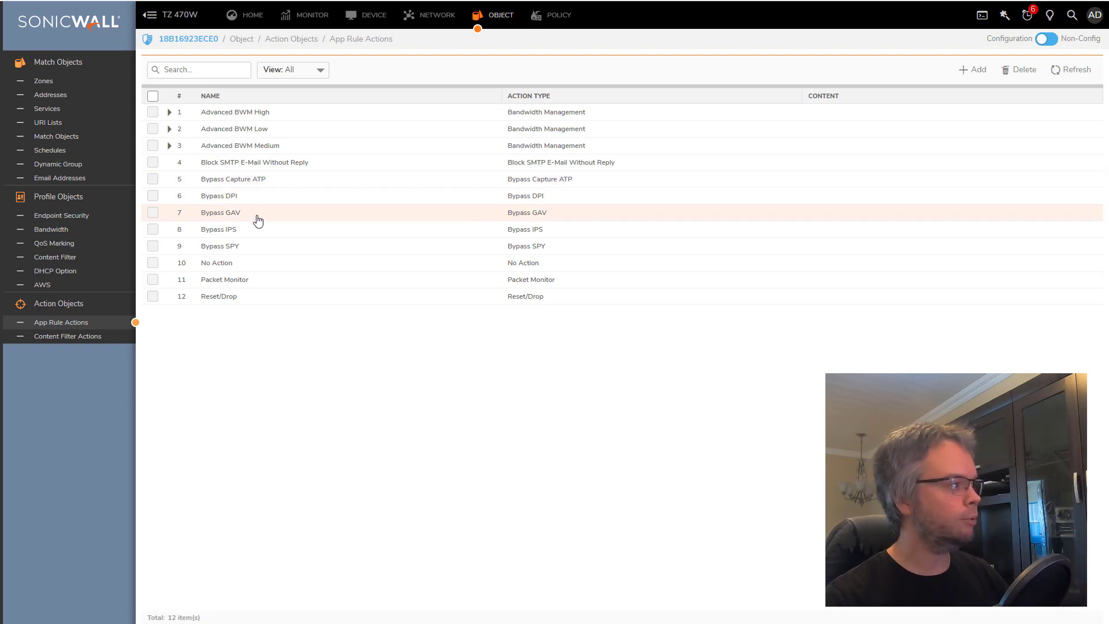
pyautogui.moveTo(258, 220)
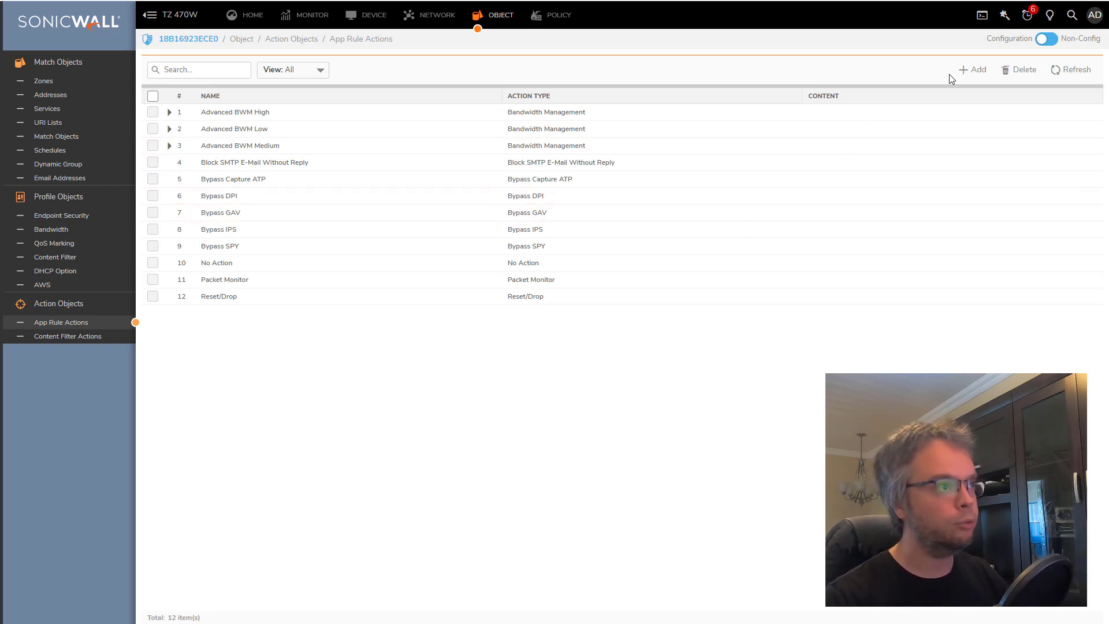
pyautogui.click(972, 70)
pyautogui.click(675, 320)
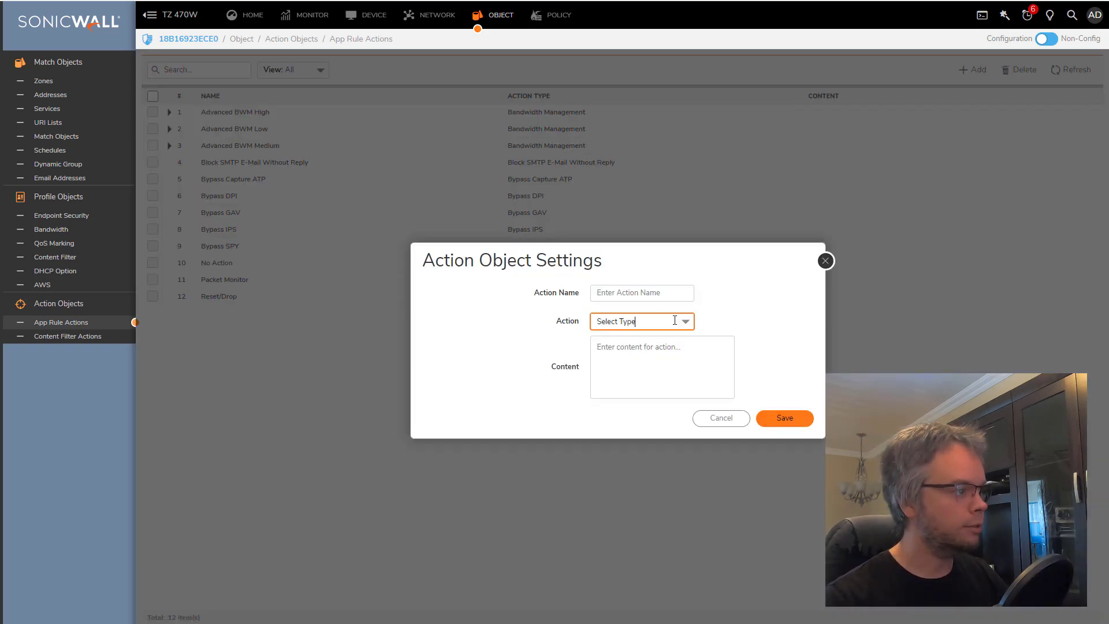
pyautogui.click(825, 261)
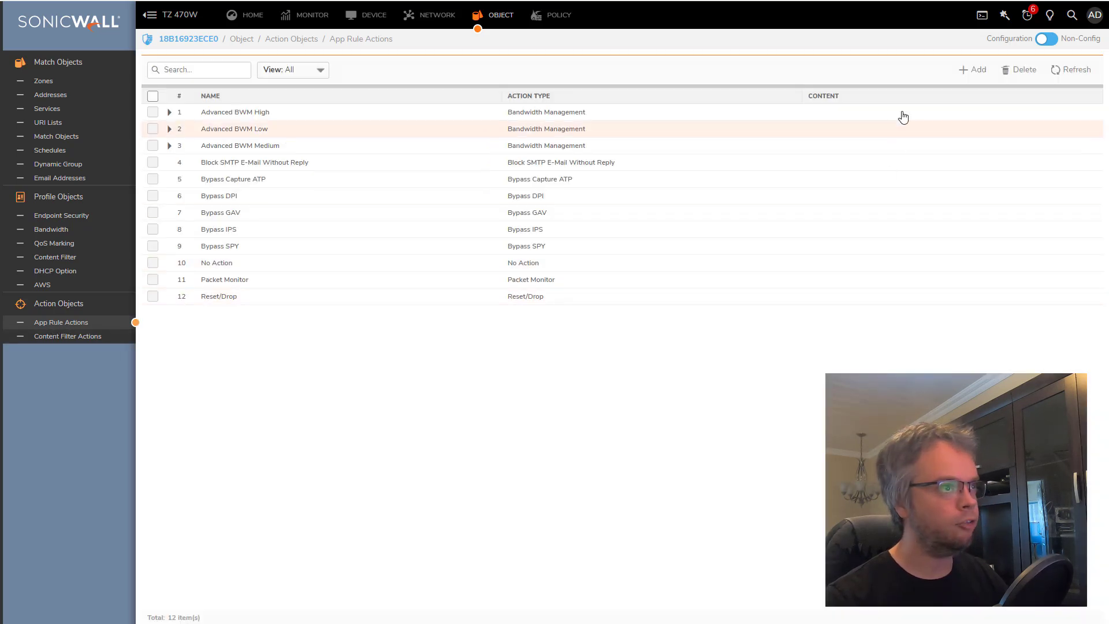
# Start a new app rule action object of type Bandwidth Management named BWM p2p.
pyautogui.click(973, 69)
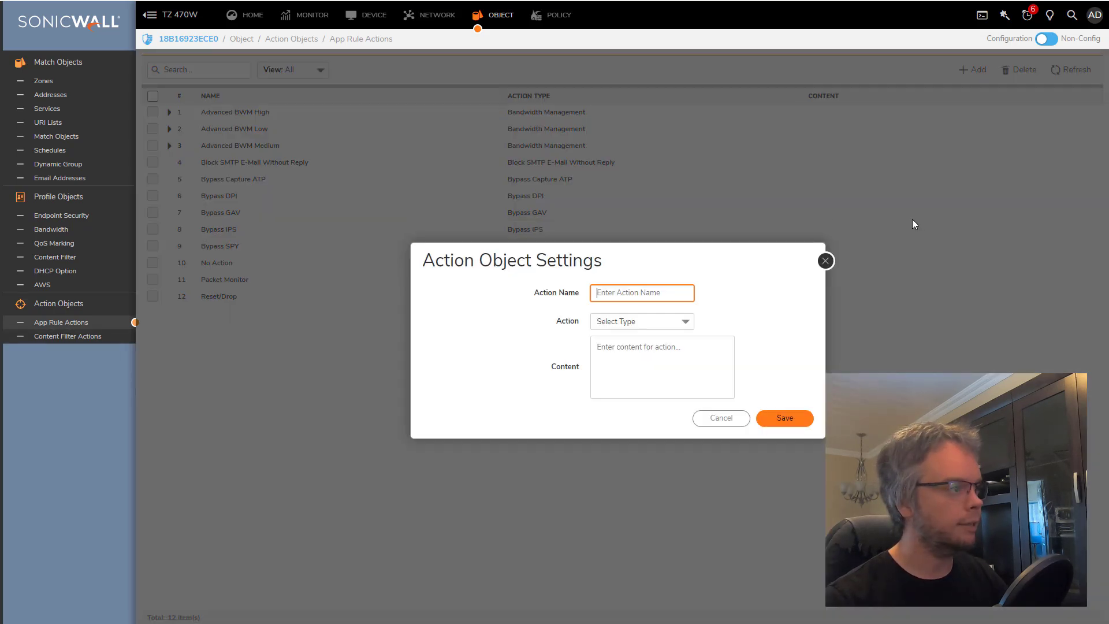
pyautogui.click(647, 322)
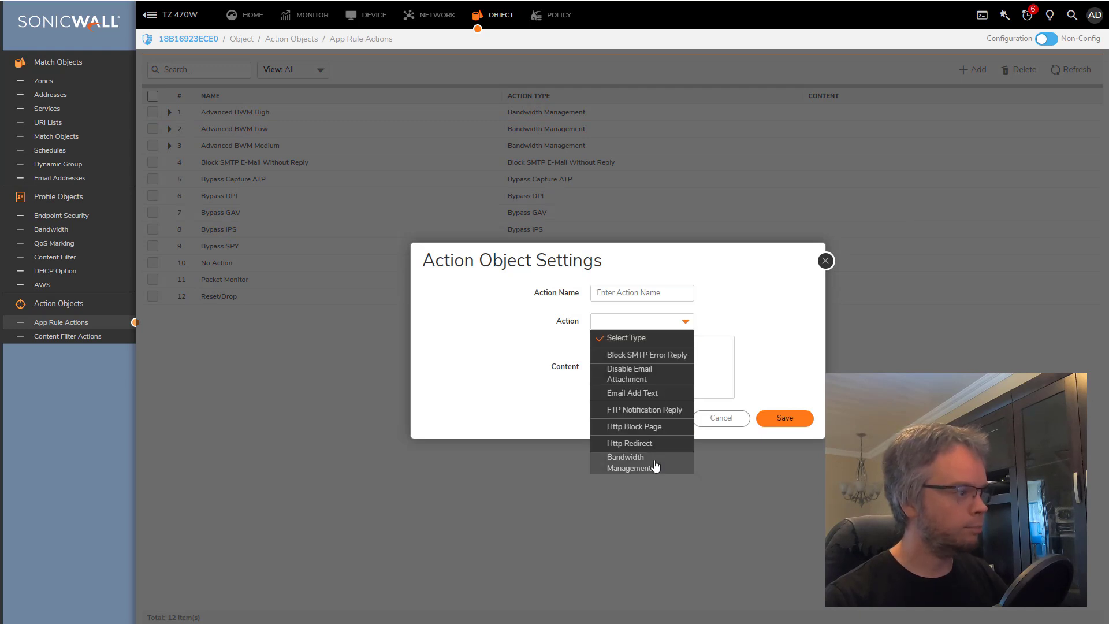
pyautogui.click(629, 463)
pyautogui.click(640, 294)
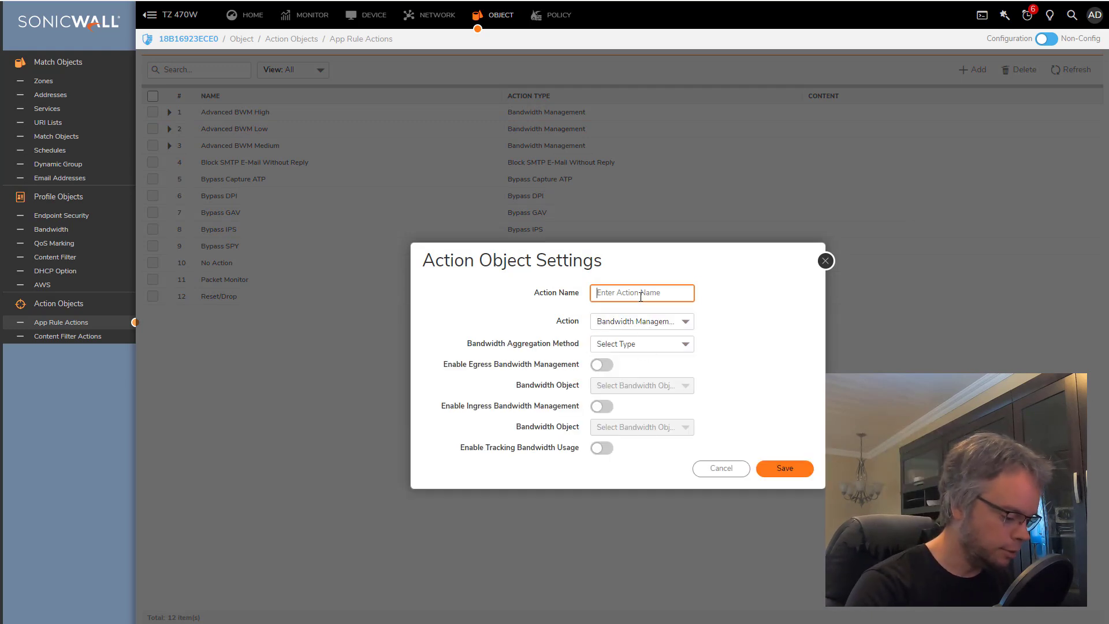
pyautogui.write('BW')
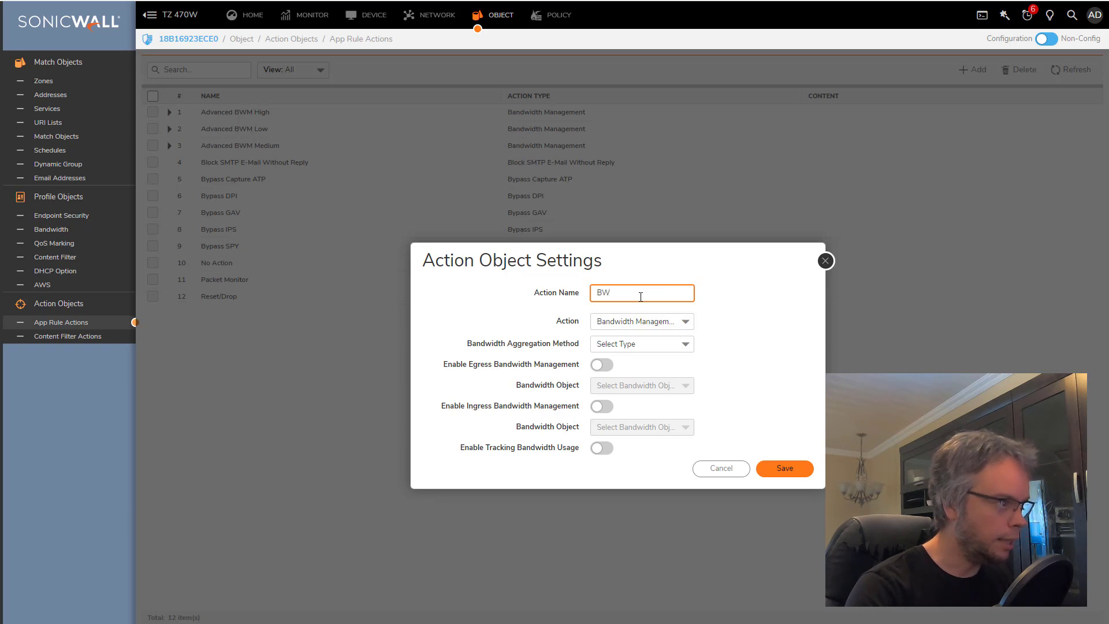
pyautogui.write('M p2p2')
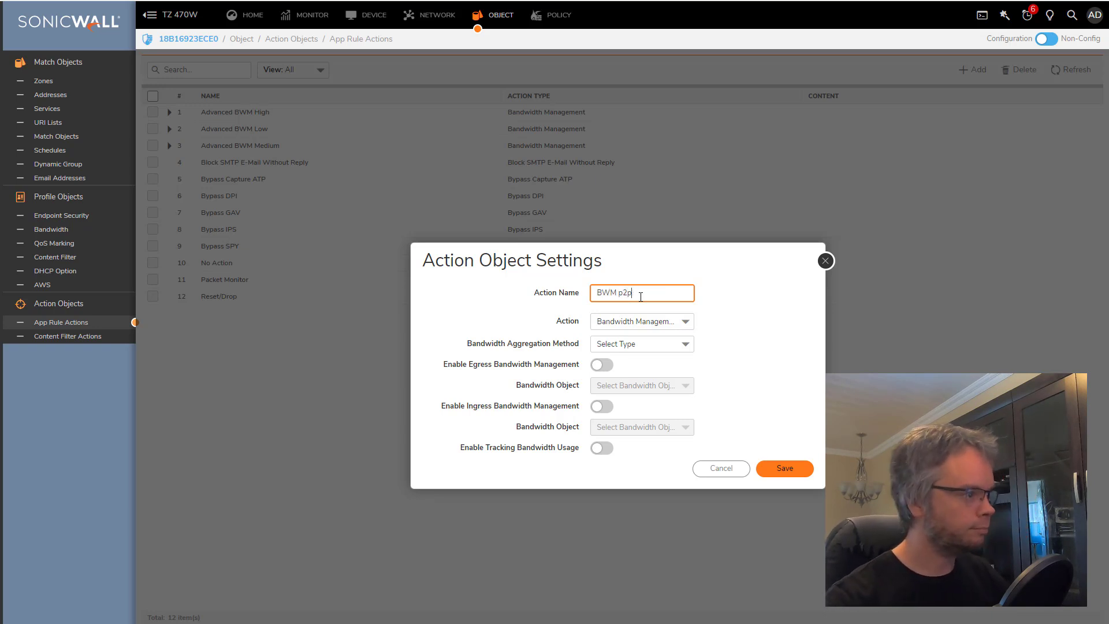
pyautogui.press('BackSpace')
# Set the action's bandwidth aggregation method to Per Policy and enable both egress and ingress bandwidth management.
pyautogui.click(624, 345)
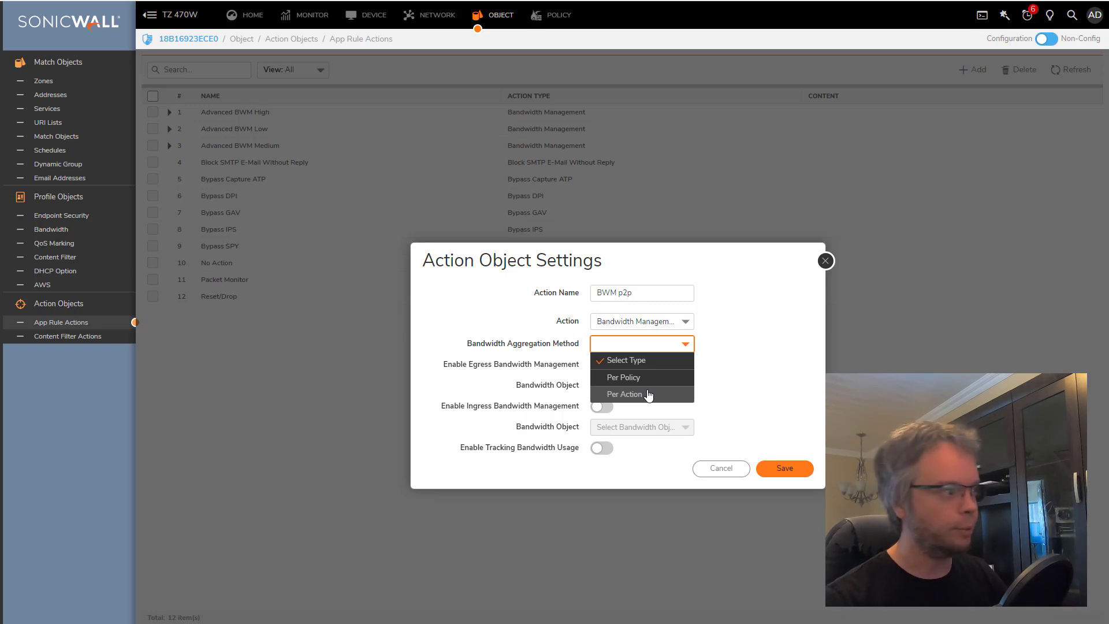
pyautogui.click(739, 385)
pyautogui.click(687, 345)
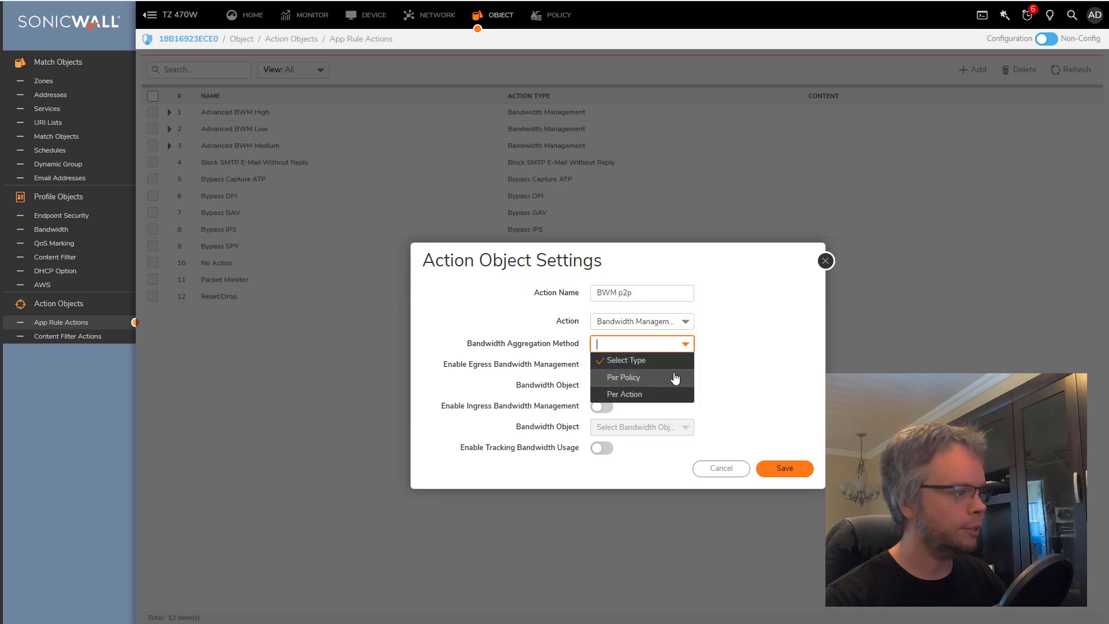
pyautogui.click(635, 378)
pyautogui.click(604, 365)
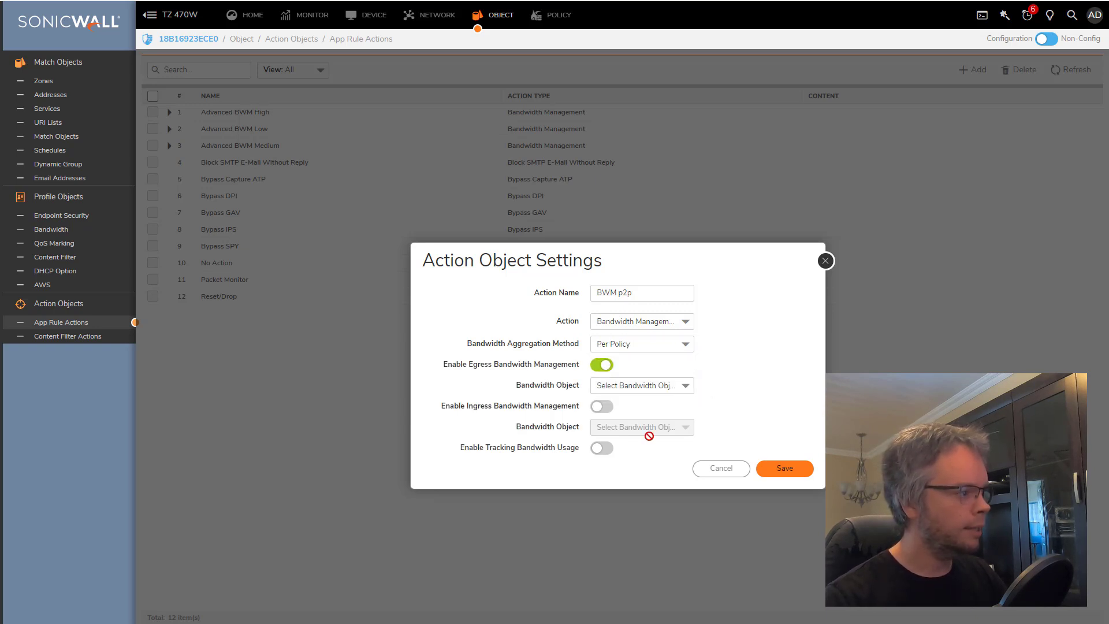
pyautogui.click(603, 406)
# Start creating a bandwidth object for egress, with guaranteed bandwidth 0 Kbps and maximum bandwidth kept at 20 Kbps.
pyautogui.click(661, 385)
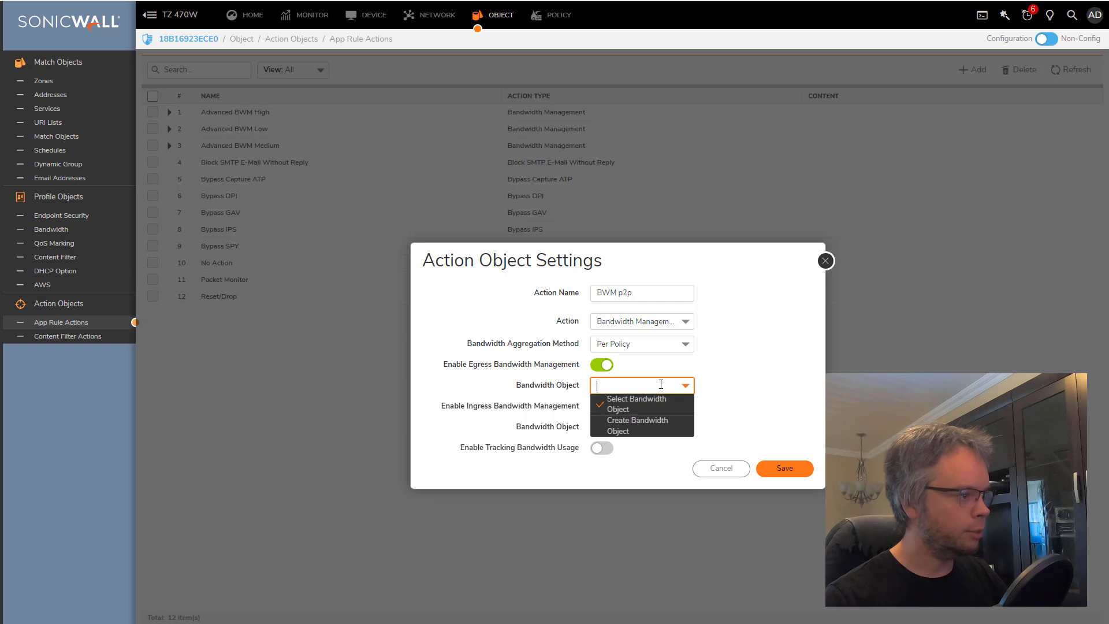
pyautogui.click(661, 425)
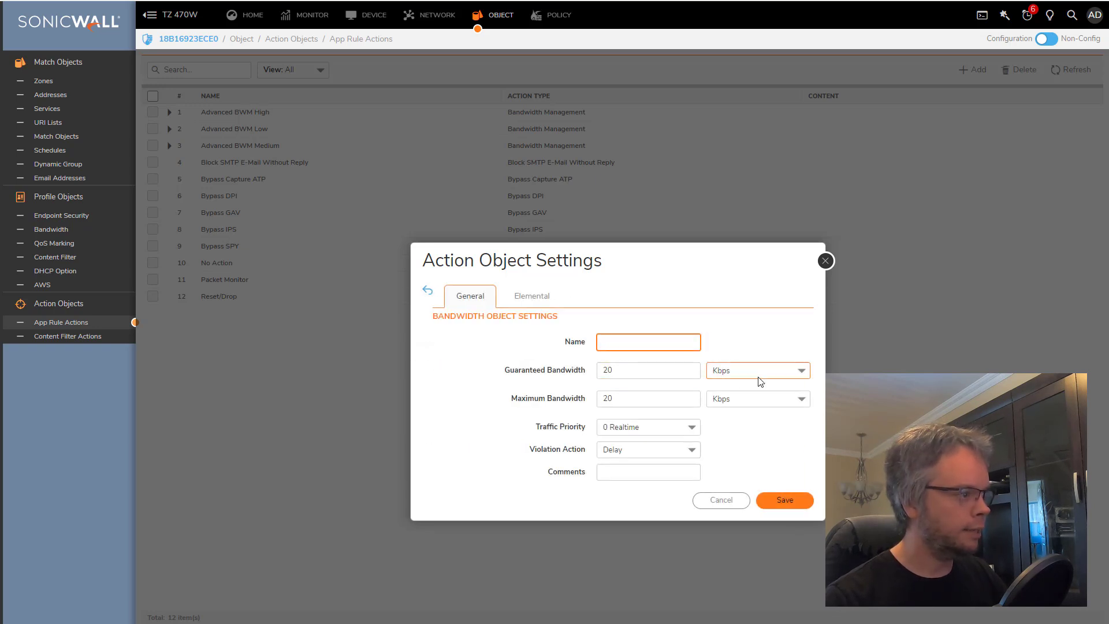
pyautogui.press('Tab')
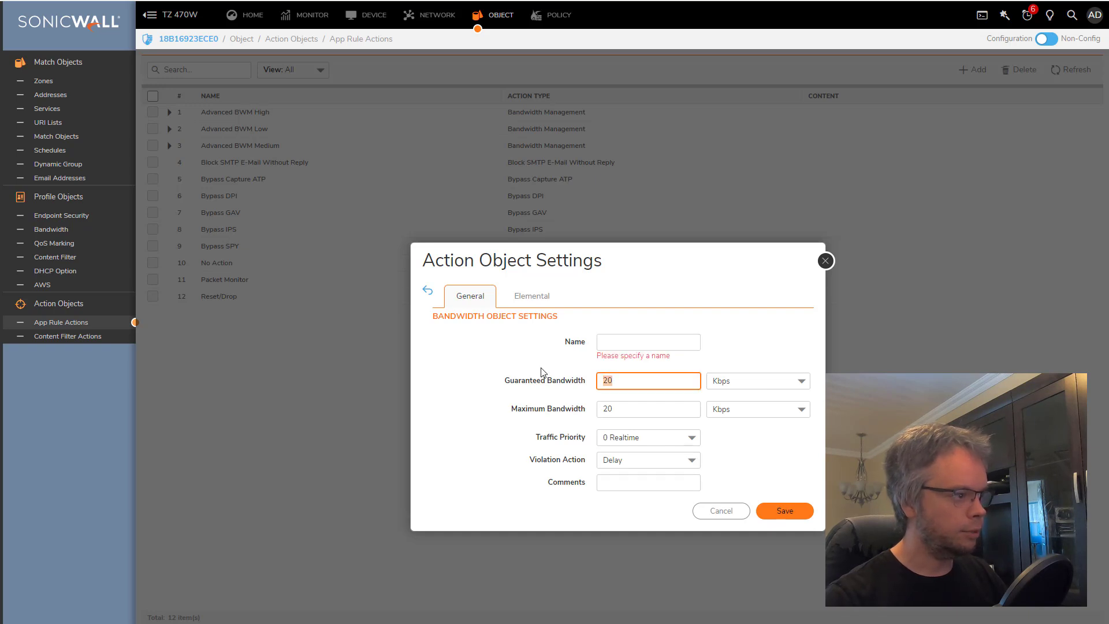
pyautogui.write('0')
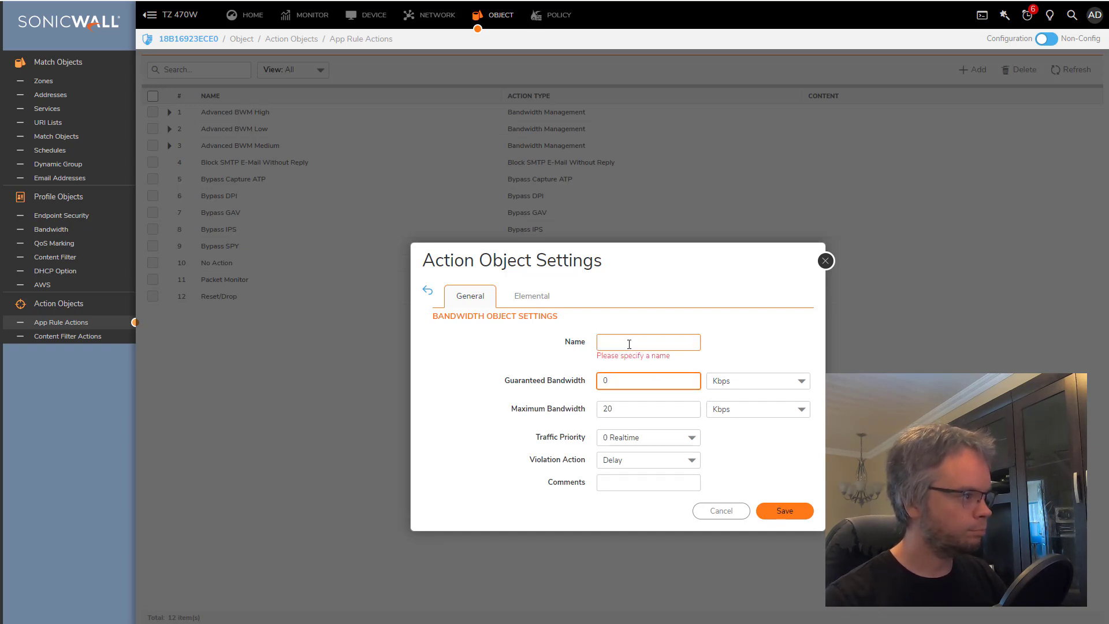
pyautogui.click(627, 413)
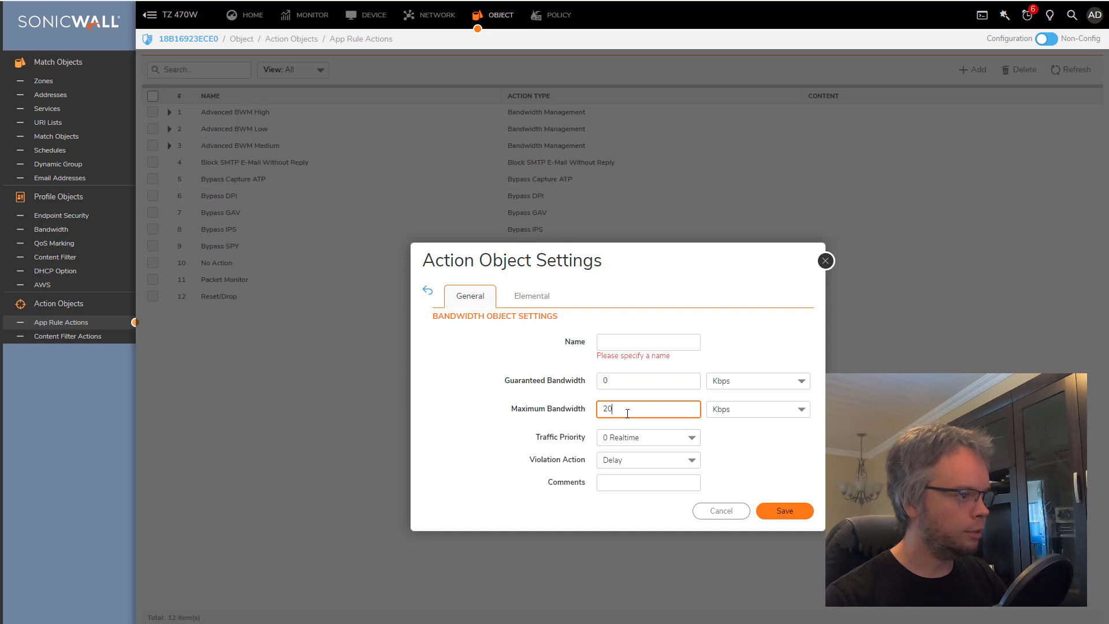
pyautogui.click(770, 415)
pyautogui.click(769, 412)
pyautogui.click(683, 415)
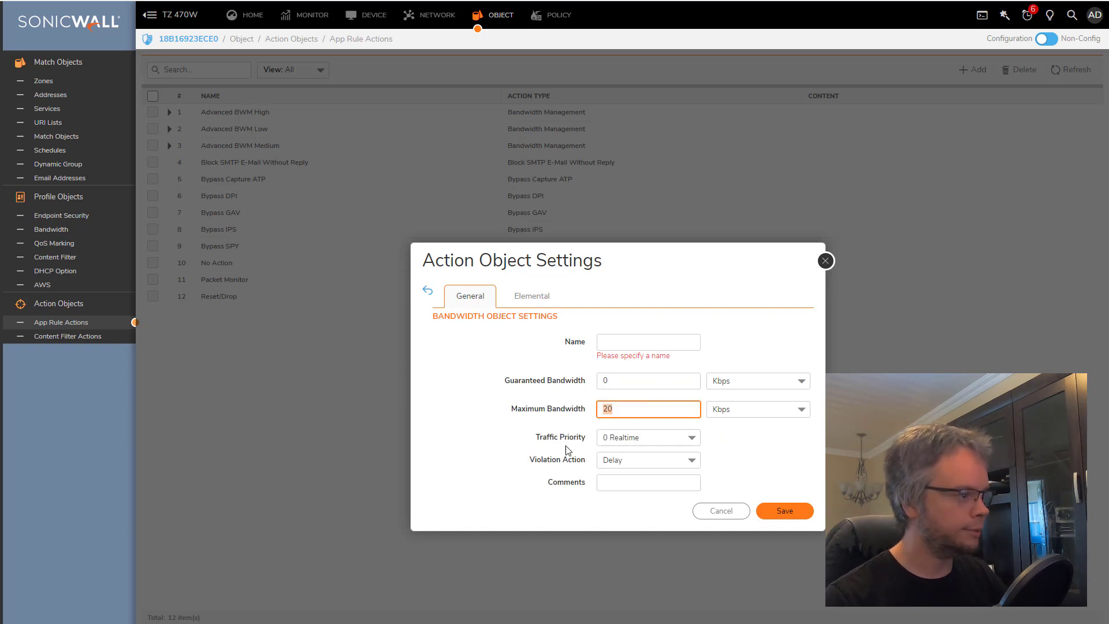
# Set the bandwidth object's traffic priority to 7 Lowest and its violation action to Drop.
pyautogui.click(669, 443)
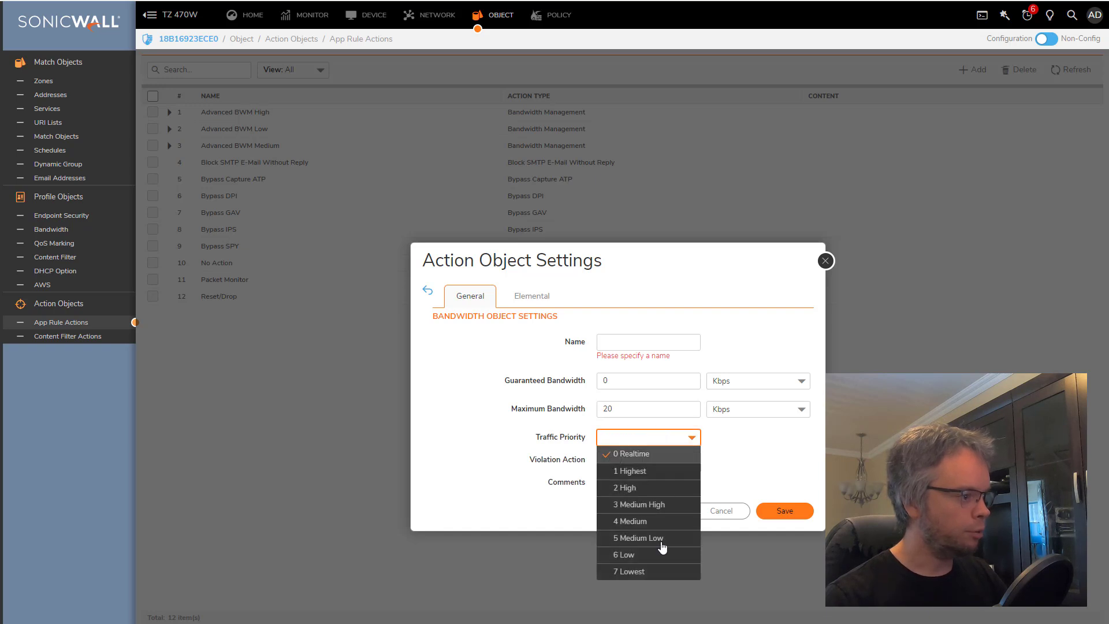
pyautogui.click(651, 576)
pyautogui.click(650, 462)
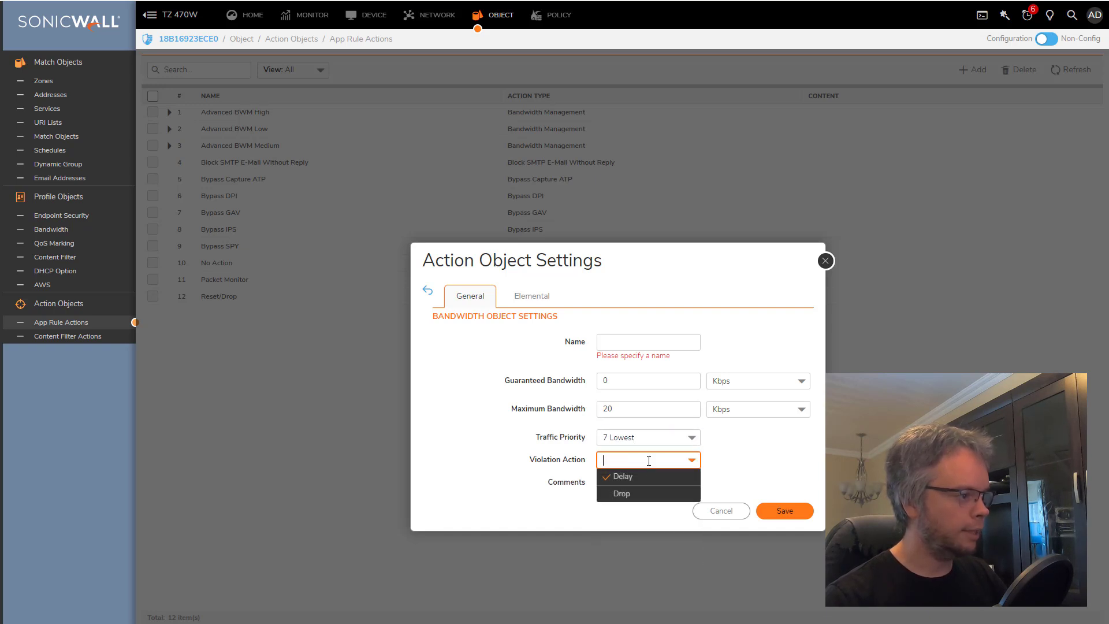
pyautogui.click(645, 497)
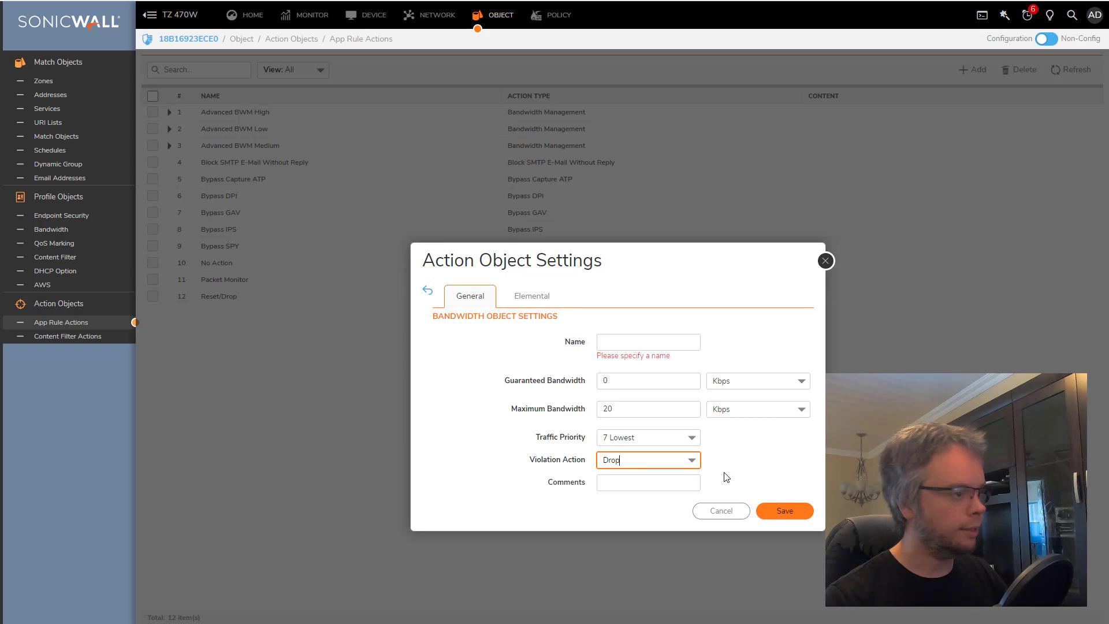
# Name the bandwidth object BWM action p2p, save it, and return to the action object settings.
pyautogui.click(636, 347)
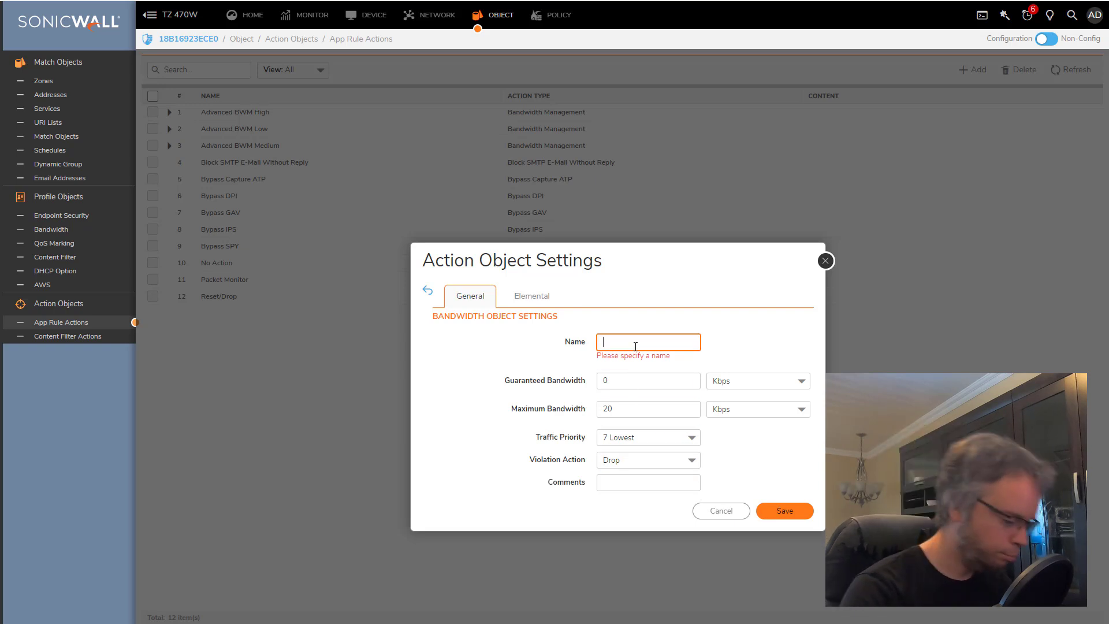
pyautogui.write('p2p')
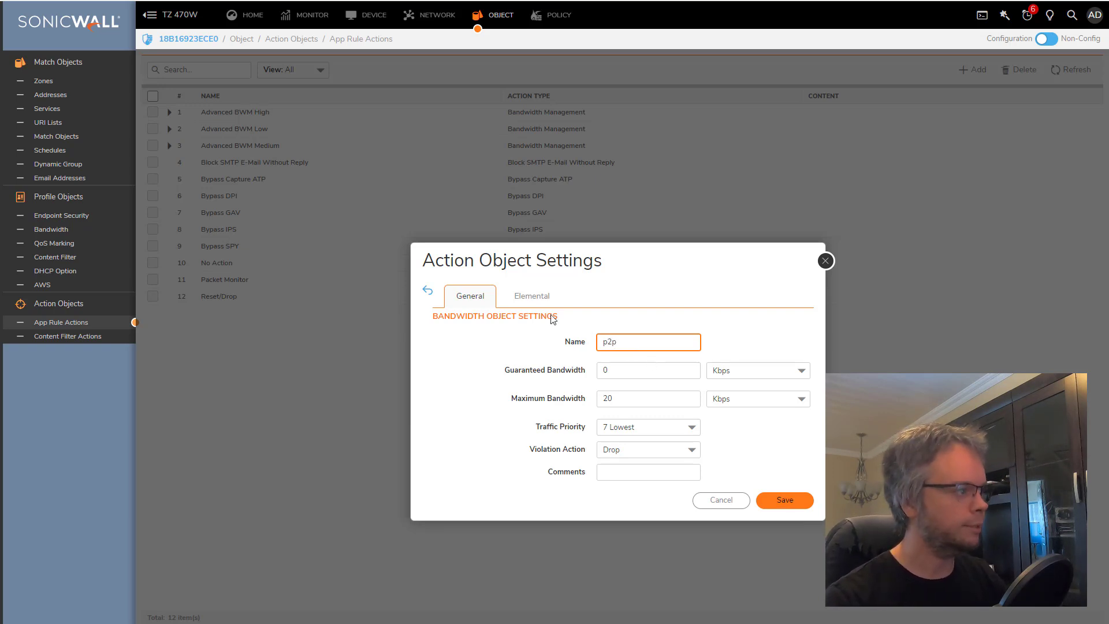
pyautogui.click(604, 343)
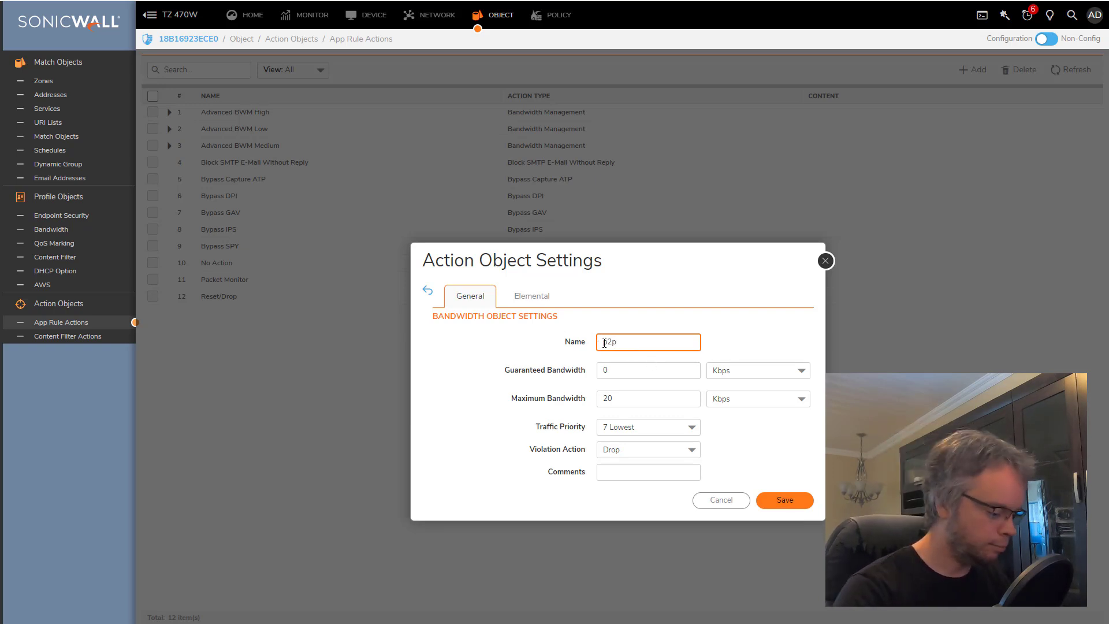
pyautogui.write('BWM action')
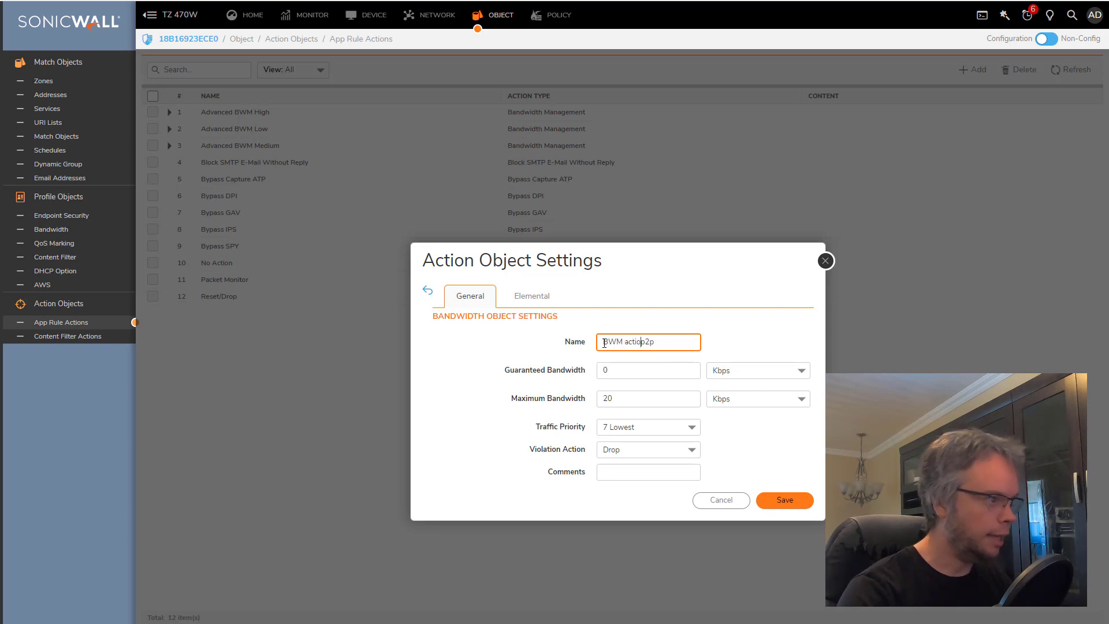
pyautogui.click(782, 502)
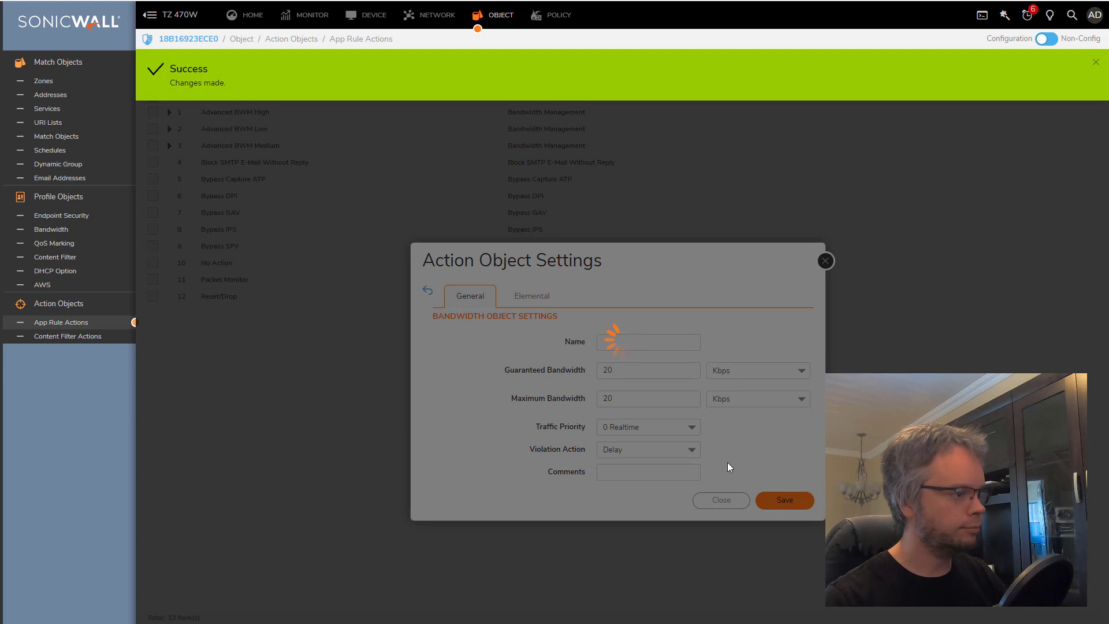
pyautogui.click(716, 507)
# Assign BWM action p2p as the ingress bandwidth object and save the BWM p2p action object.
pyautogui.click(669, 428)
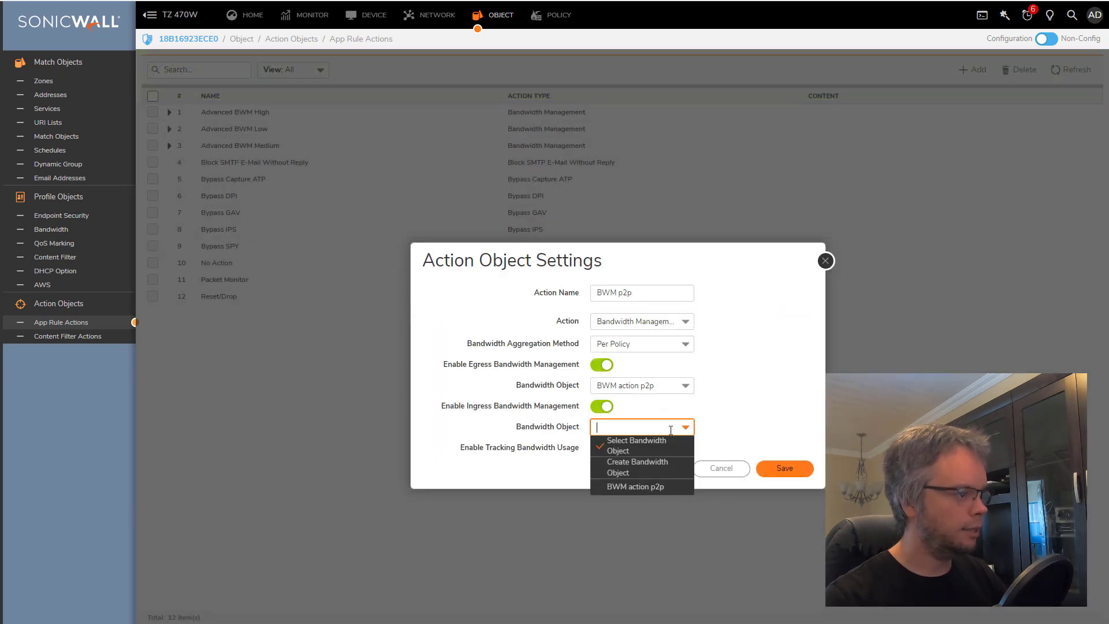
pyautogui.click(658, 488)
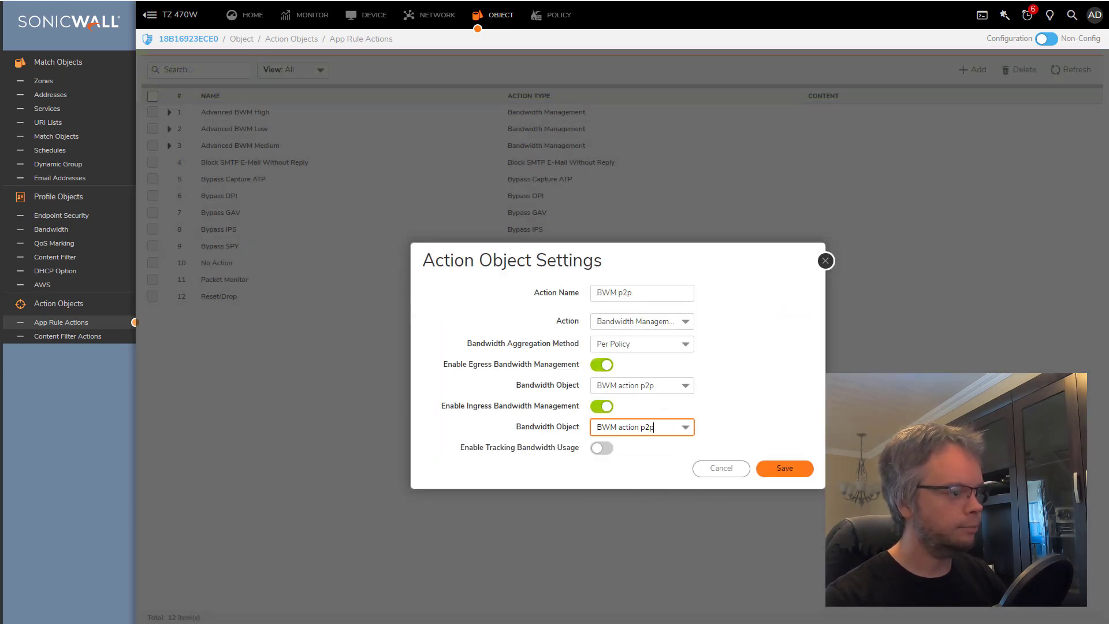
pyautogui.click(826, 261)
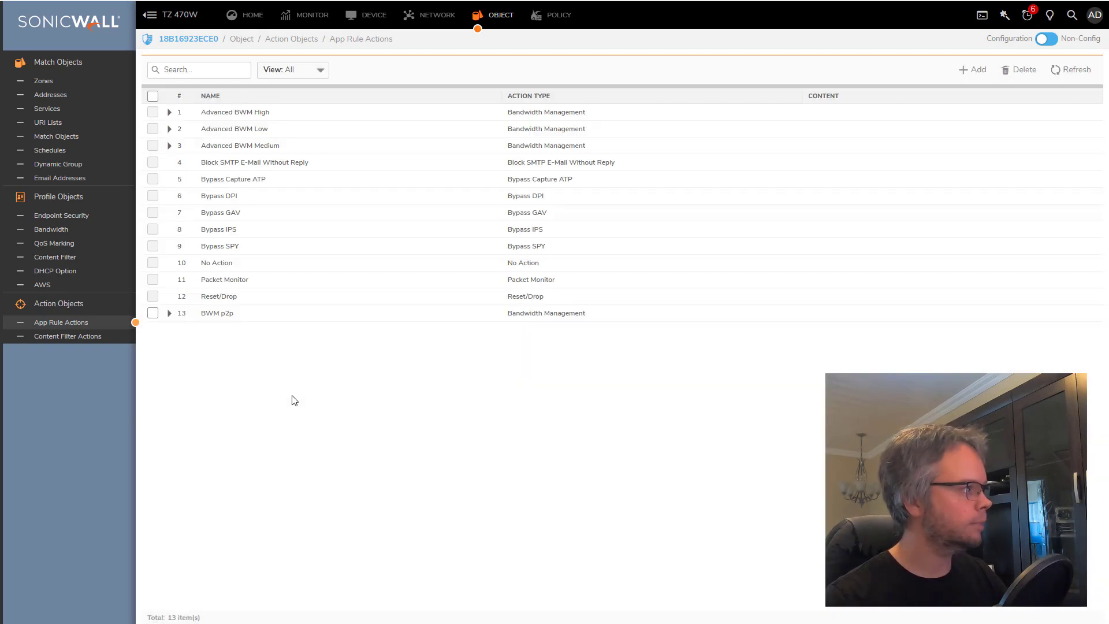
# Expand the BWM p2p action and examine its egress and ingress bandwidth parameters.
pyautogui.moveTo(228, 317); pyautogui.dragTo(203, 320)
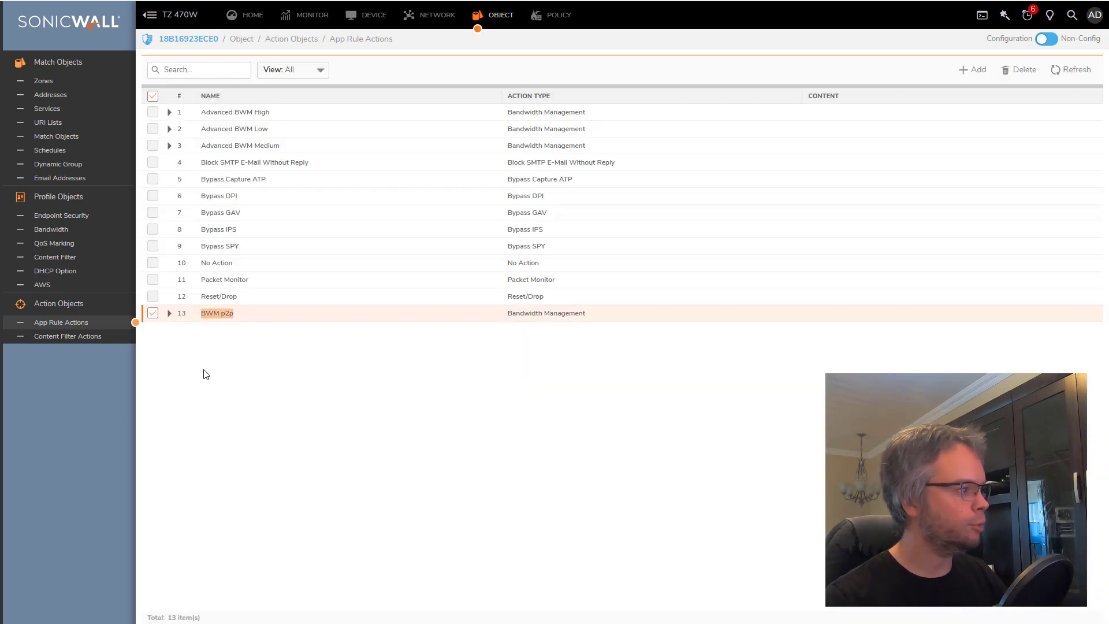
pyautogui.click(170, 313)
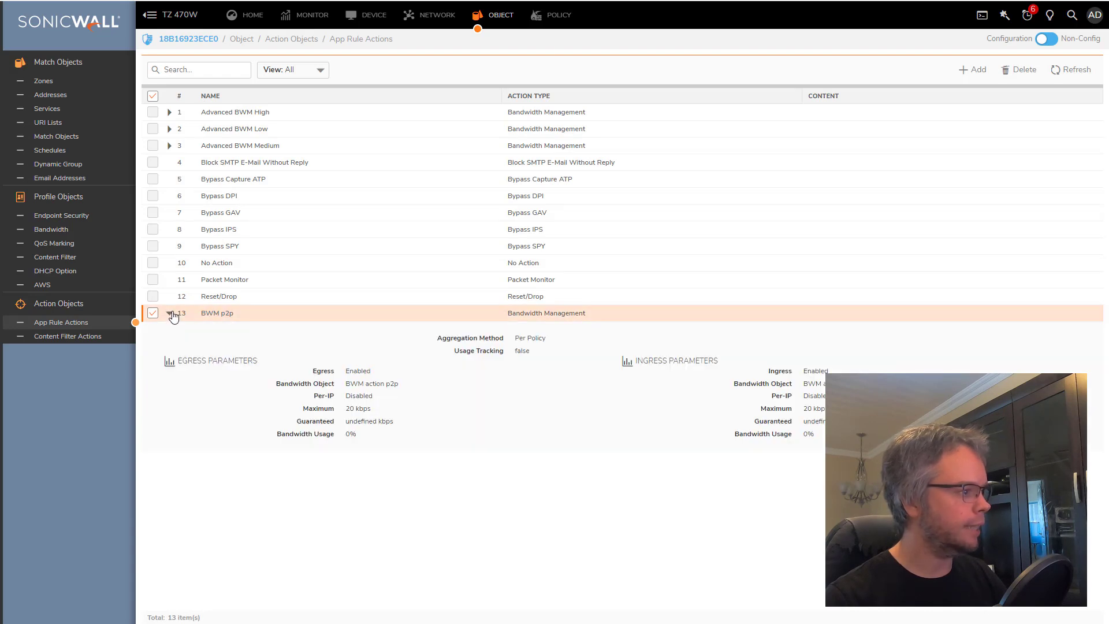
pyautogui.moveTo(832, 408); pyautogui.dragTo(800, 409)
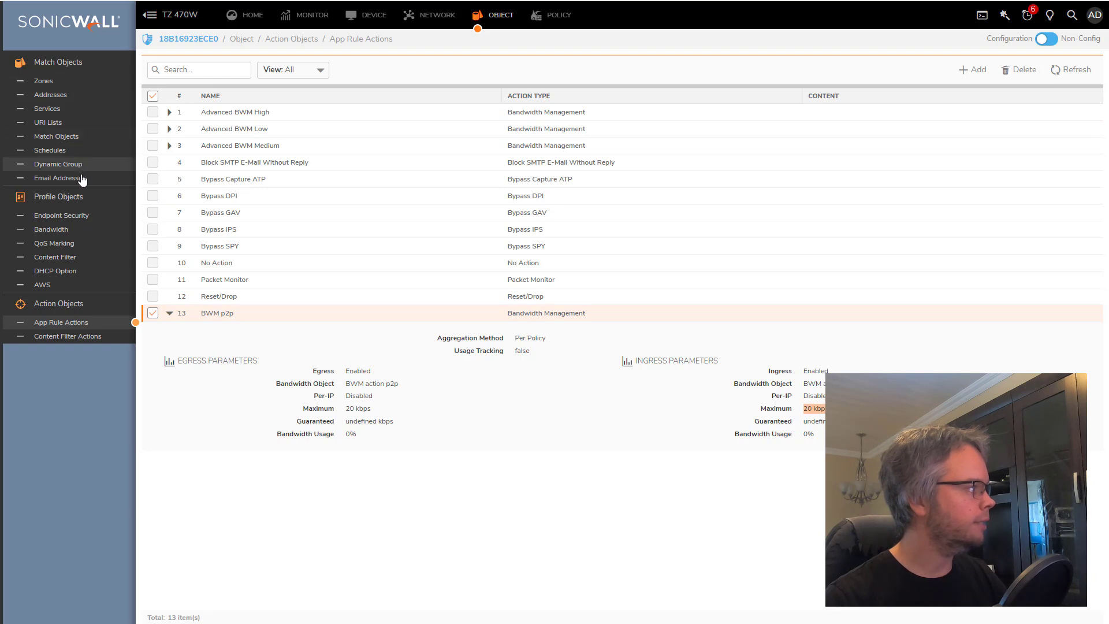
# Add an App Control Content app rule named "likmit p2p" with the p2p match object and BWM p2p as its action object.
pyautogui.click(554, 15)
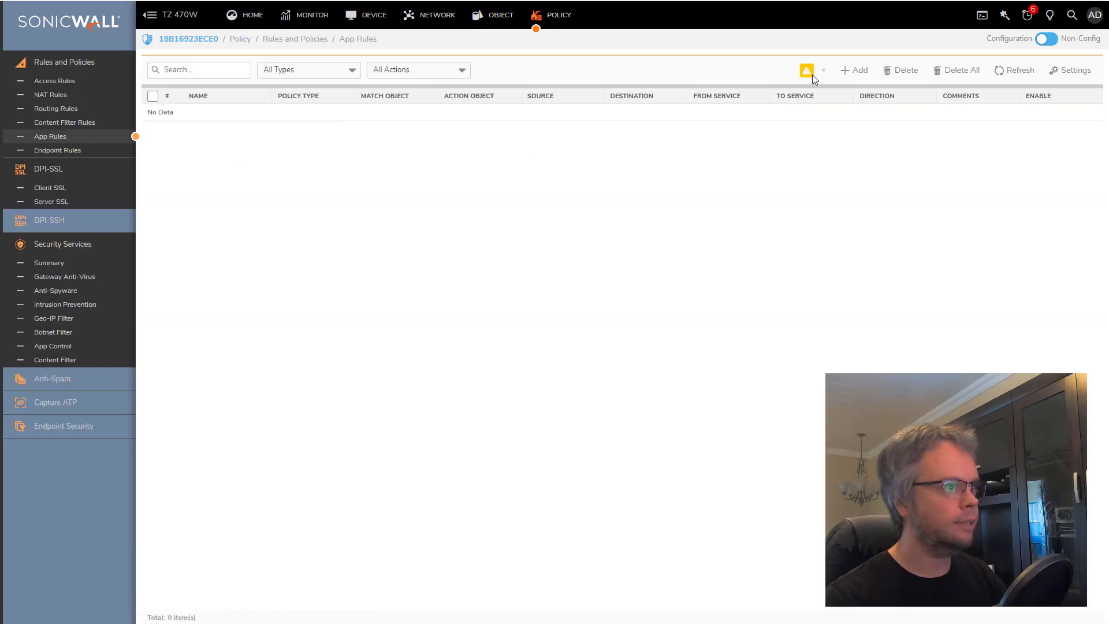
pyautogui.click(855, 70)
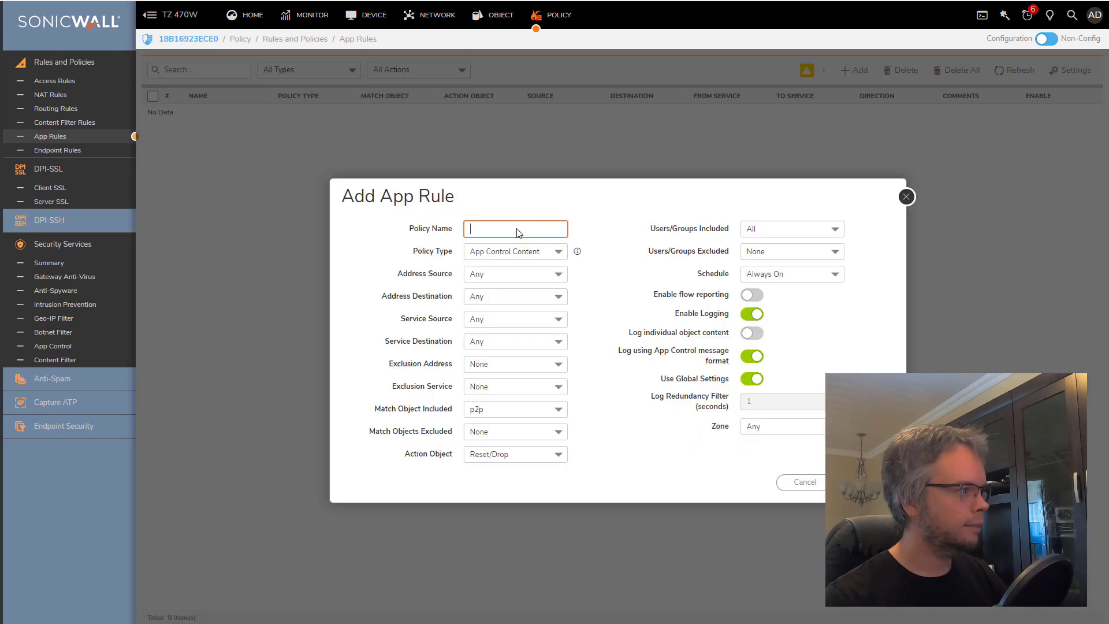
pyautogui.write('l')
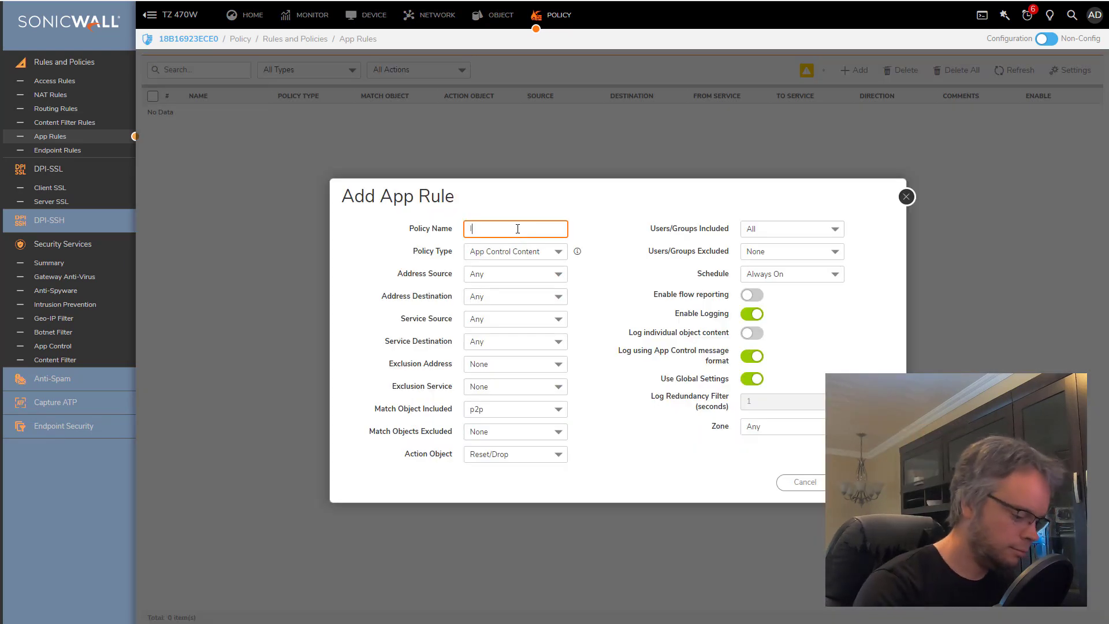
pyautogui.write('ikmit p2p')
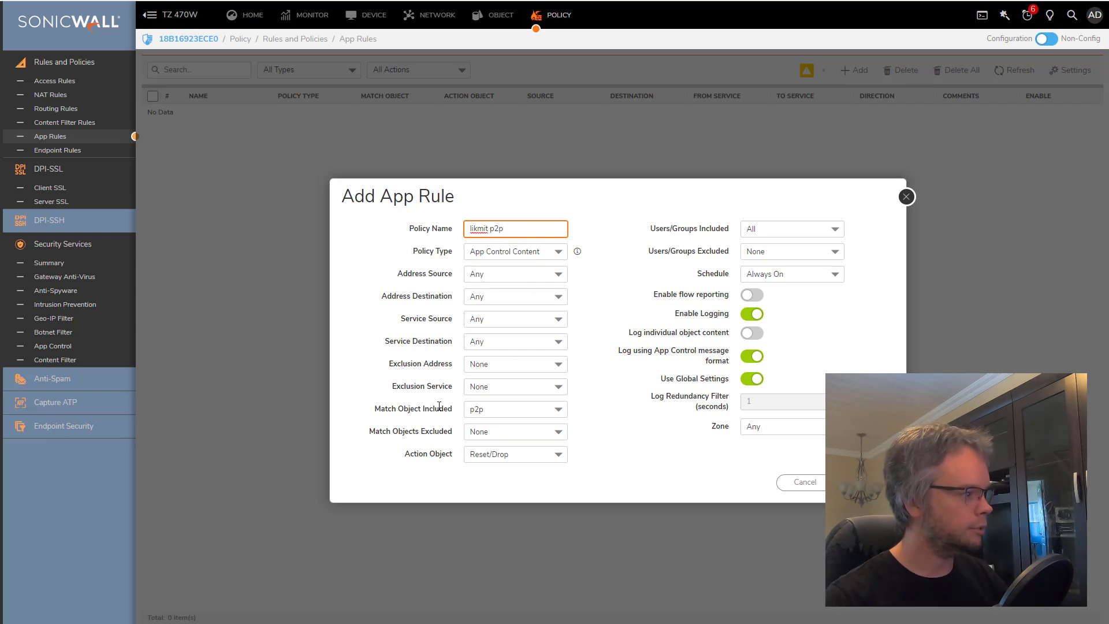
pyautogui.moveTo(389, 410); pyautogui.dragTo(480, 411)
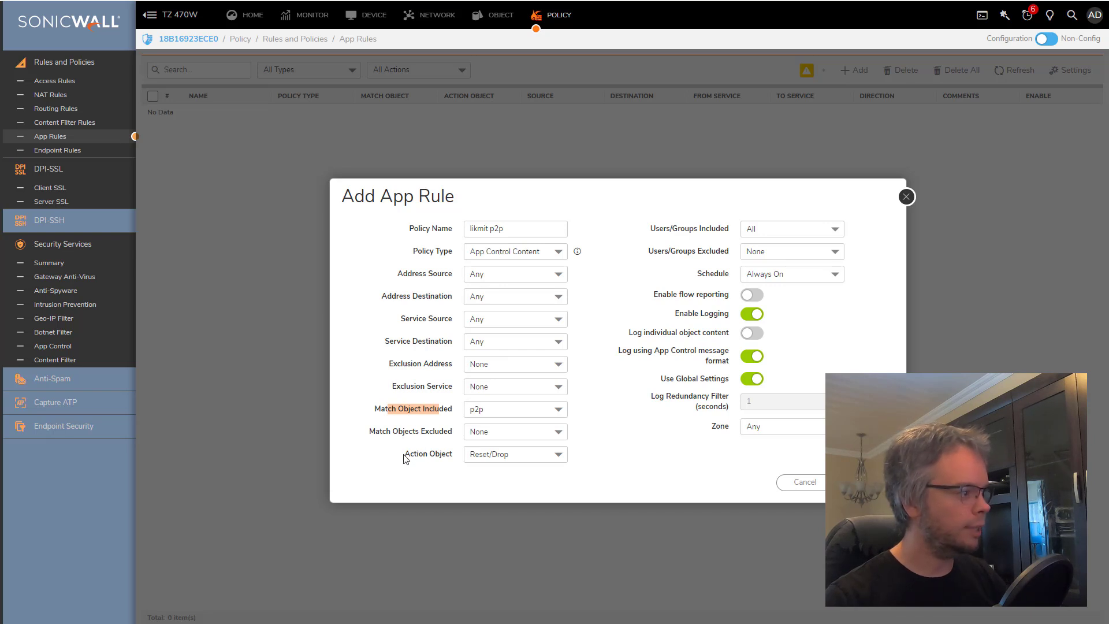
pyautogui.click(508, 455)
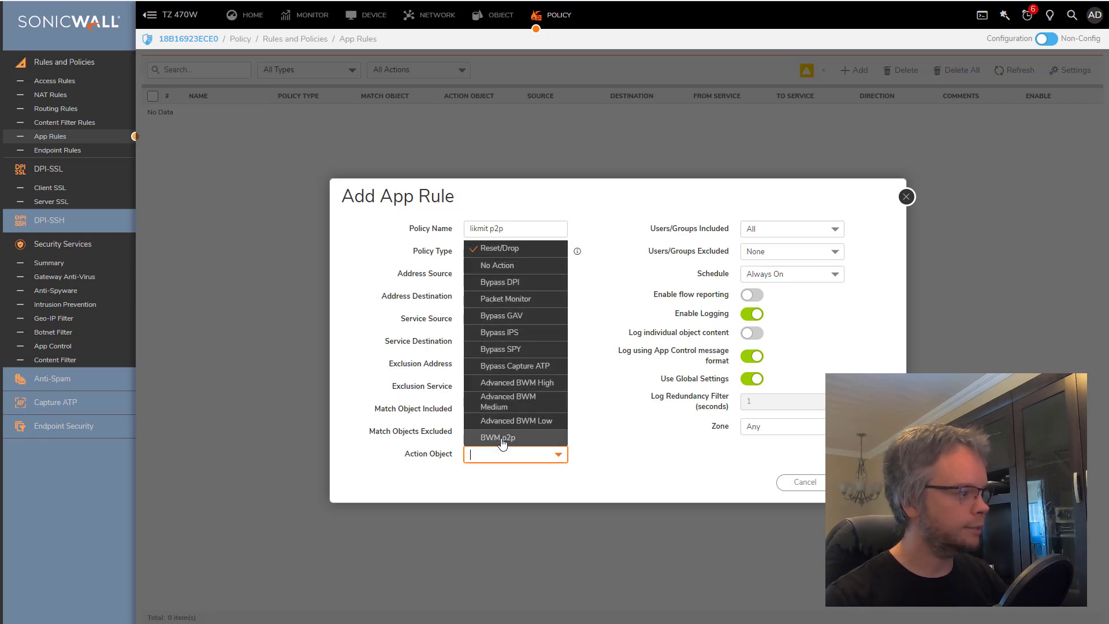
pyautogui.click(501, 440)
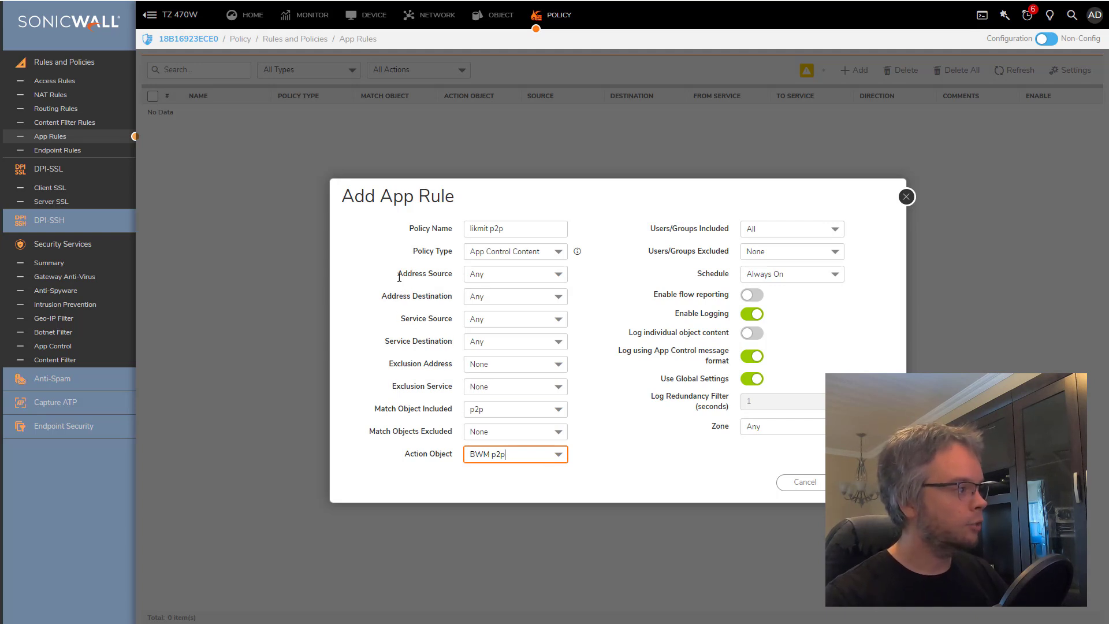
# Exclude the MURDUSON\tech user group from the new app rule and save the rule.
pyautogui.moveTo(403, 276); pyautogui.dragTo(444, 276)
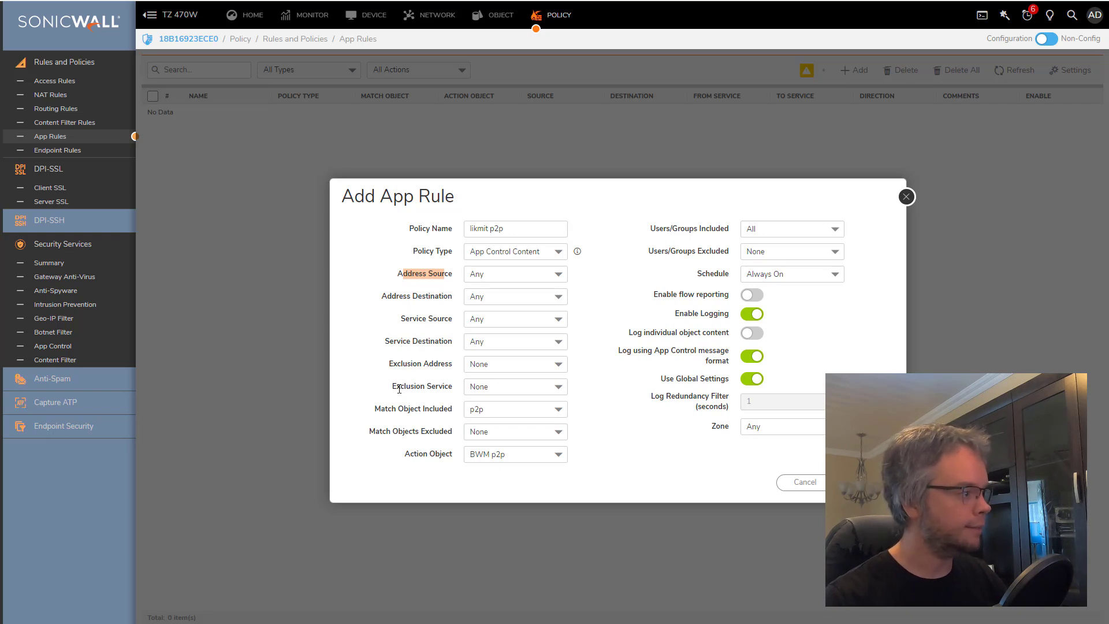
pyautogui.moveTo(390, 364); pyautogui.dragTo(430, 392)
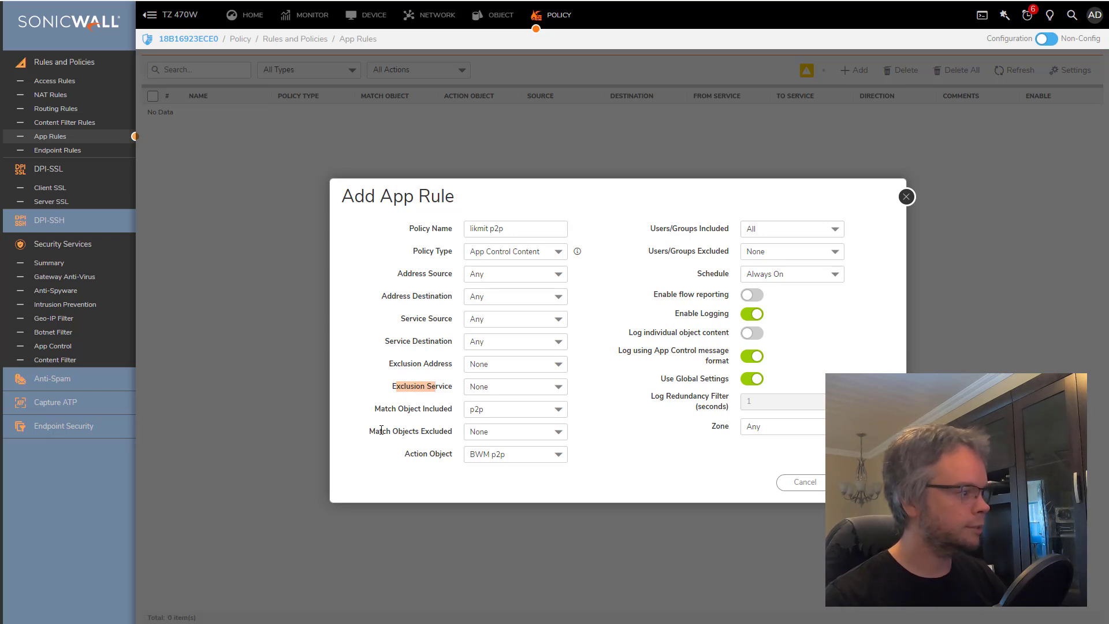
pyautogui.moveTo(383, 431); pyautogui.dragTo(435, 432)
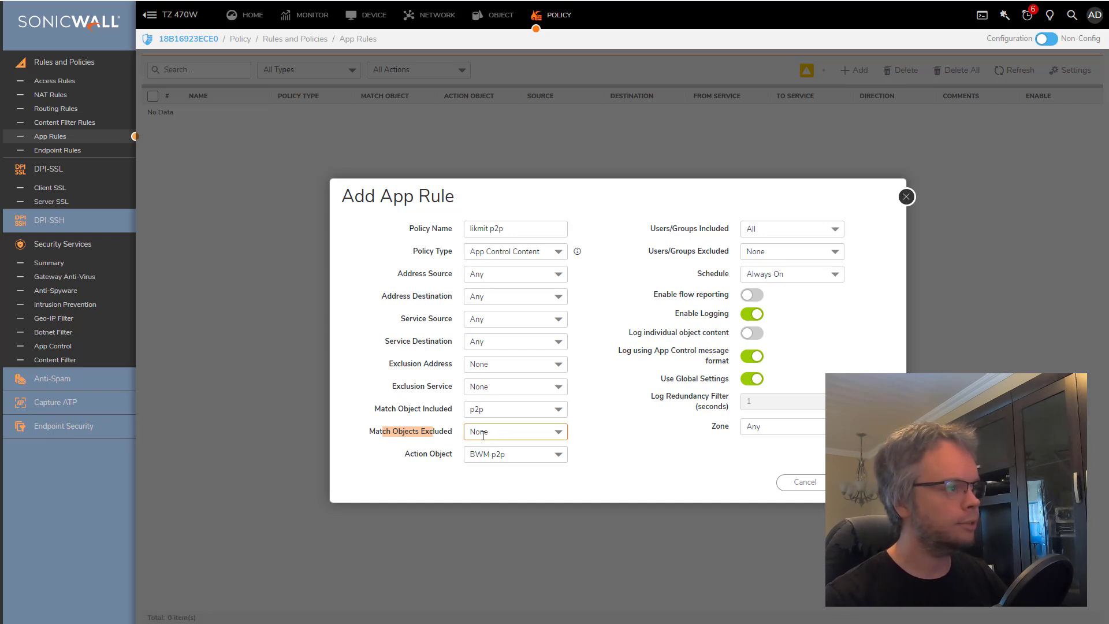
pyautogui.moveTo(665, 227); pyautogui.dragTo(711, 229)
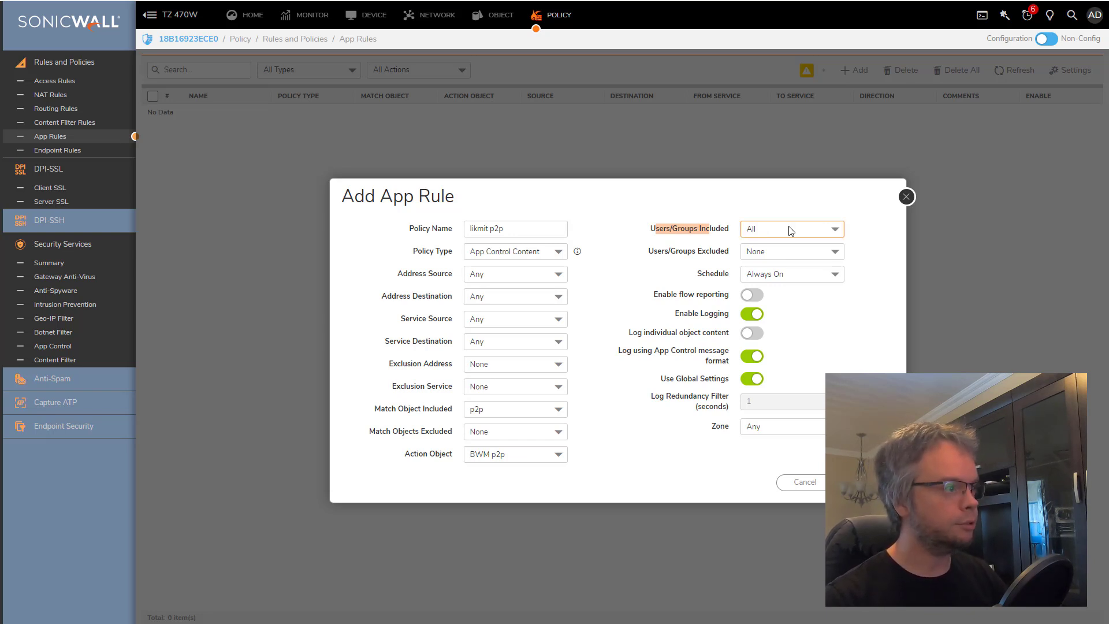
pyautogui.click(779, 252)
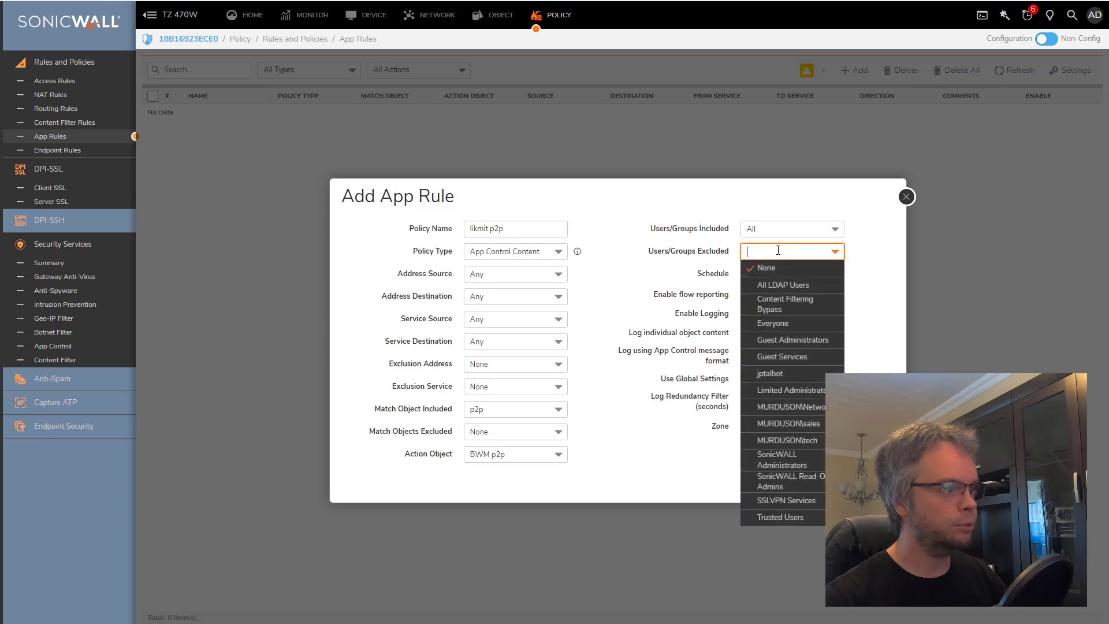
pyautogui.click(821, 442)
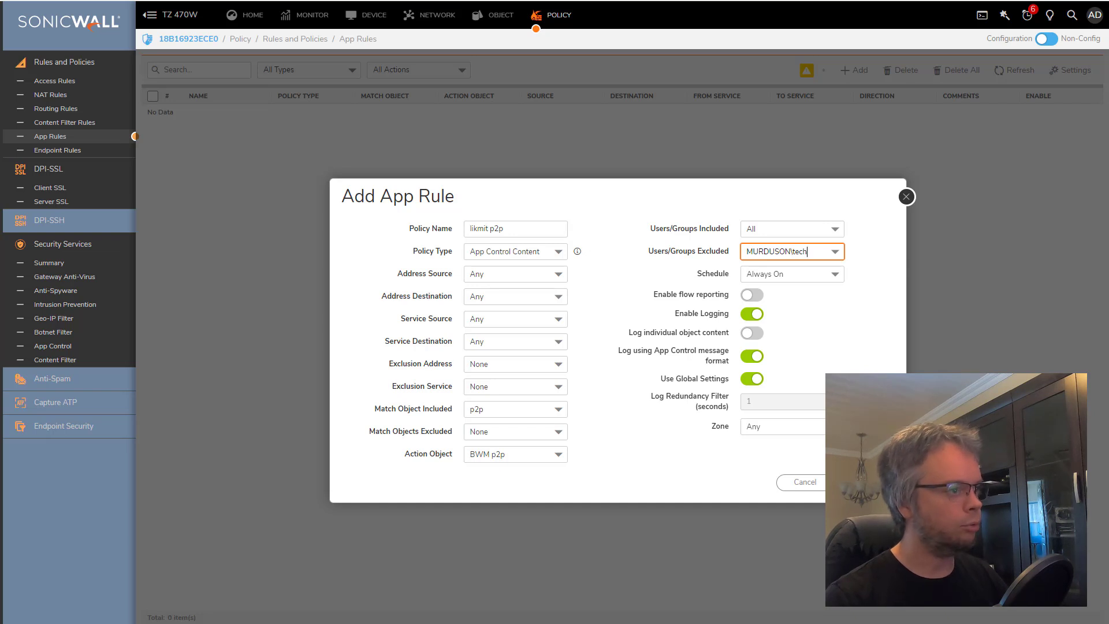
pyautogui.press('Tab')
pyautogui.press('Return')
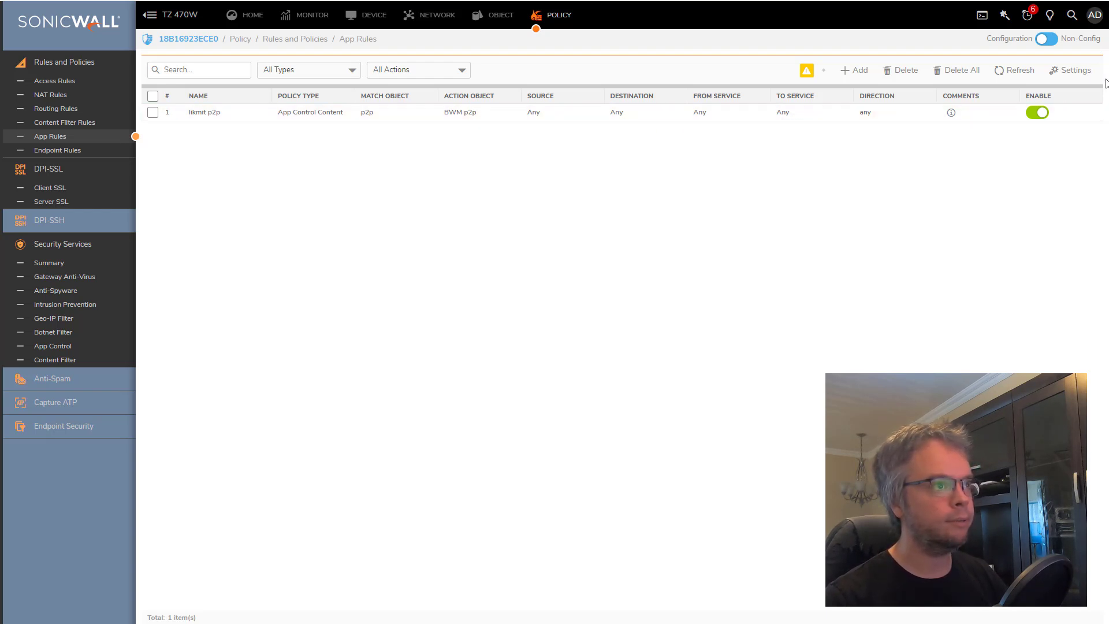
# Check the general App Rules settings, then reopen the likmit p2p rule to review its user groups and cancel the edit.
pyautogui.click(1078, 73)
pyautogui.click(755, 304)
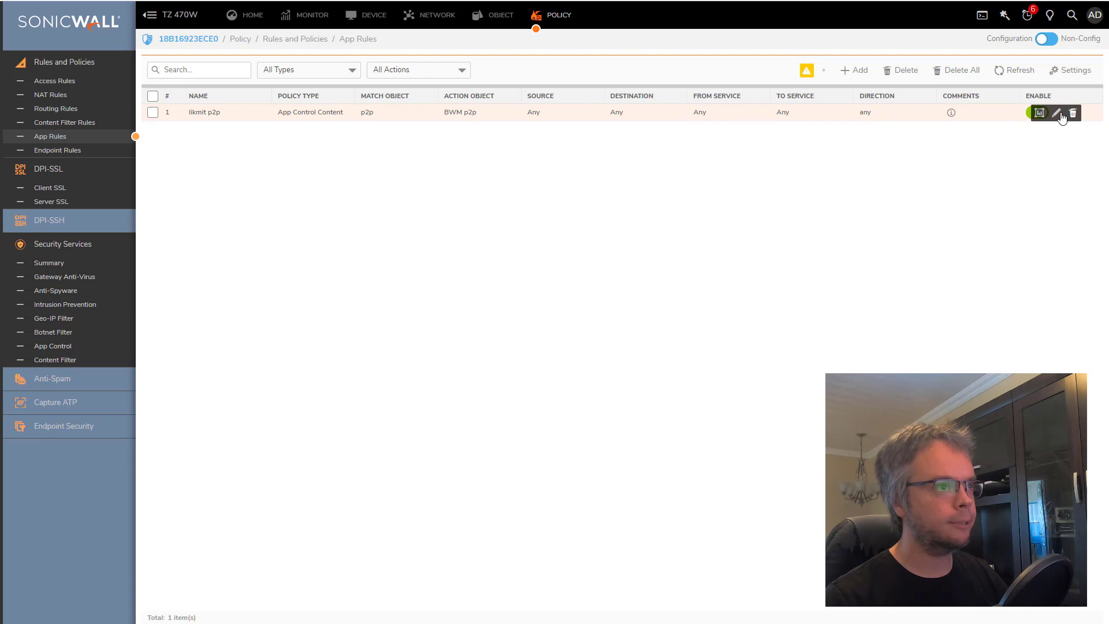
pyautogui.click(1056, 112)
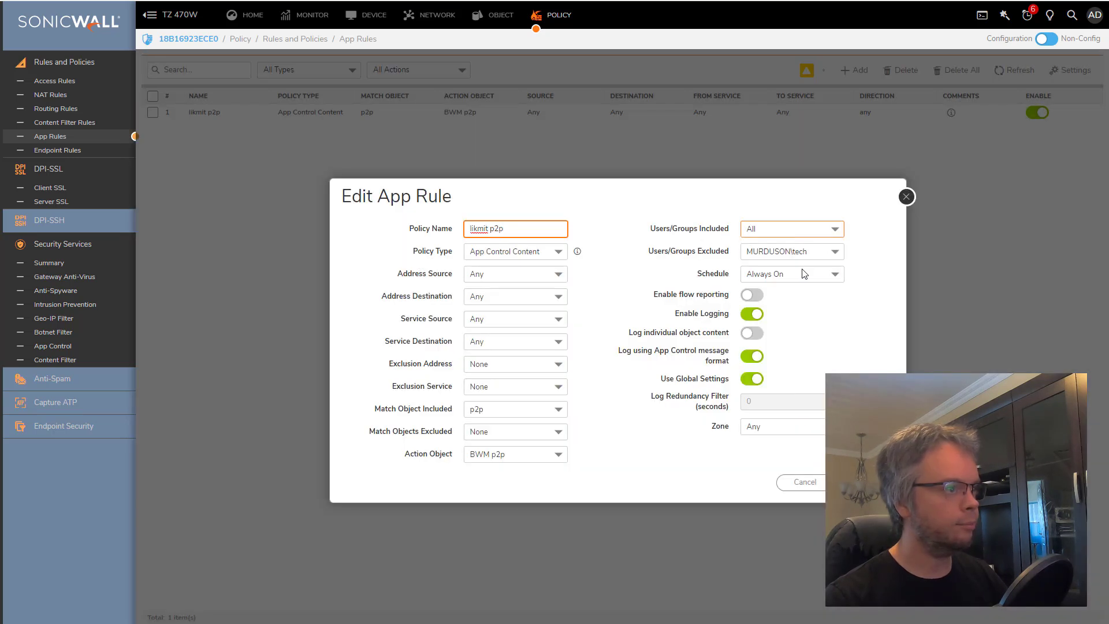
pyautogui.click(806, 482)
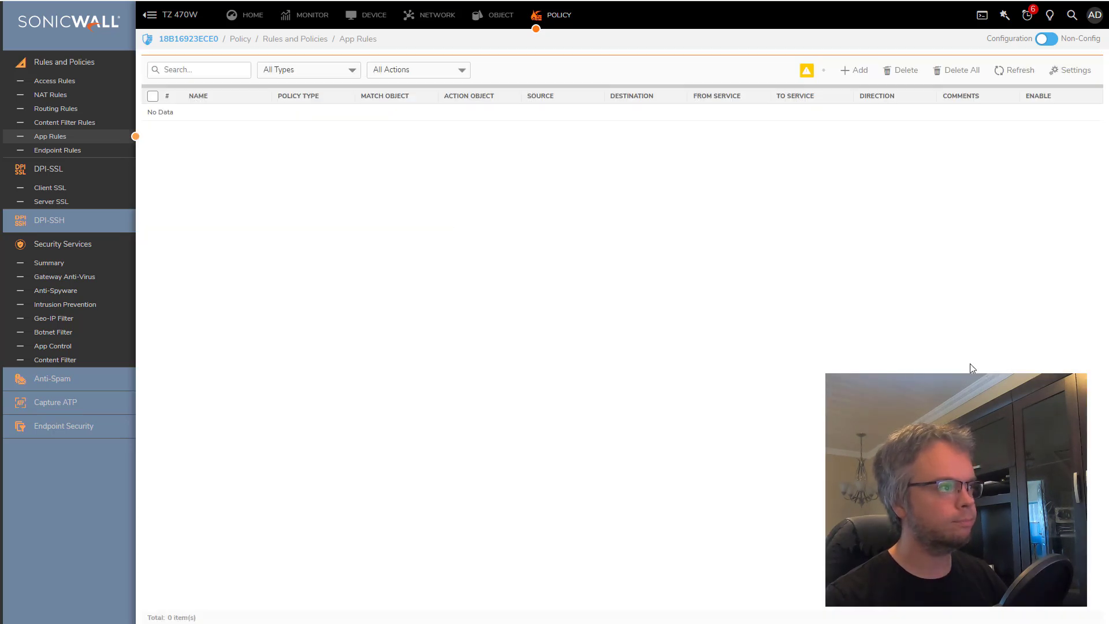